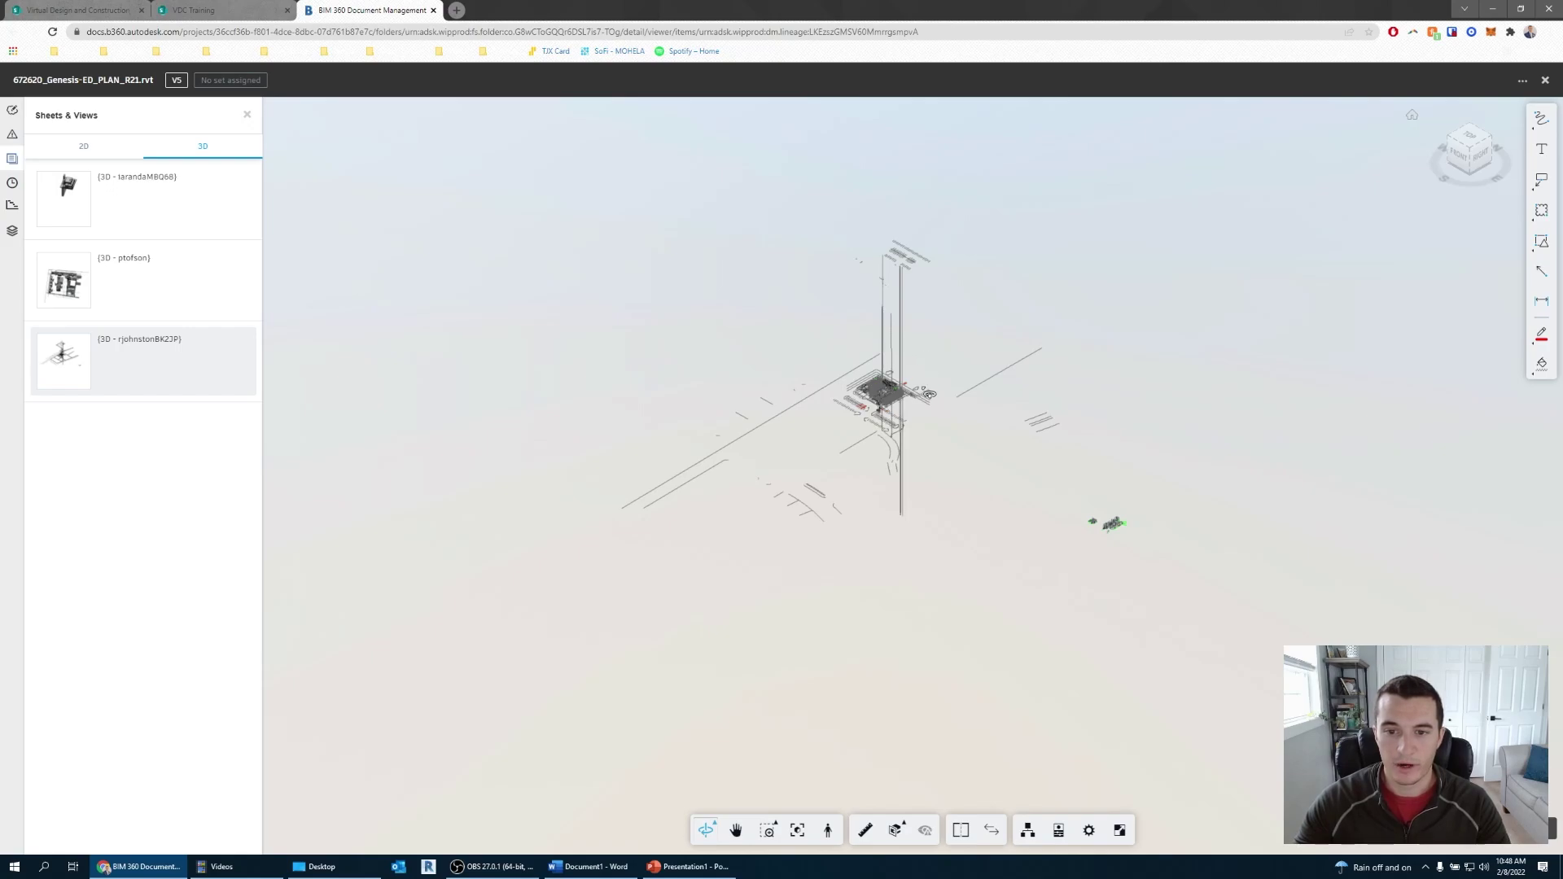
- Examine the full building model in the third 3D view, from the overall site to the red steel frame and interior rooms
{"action": "left_click_drag", "start_coordinate": [930, 394], "coordinate": [917, 352]}
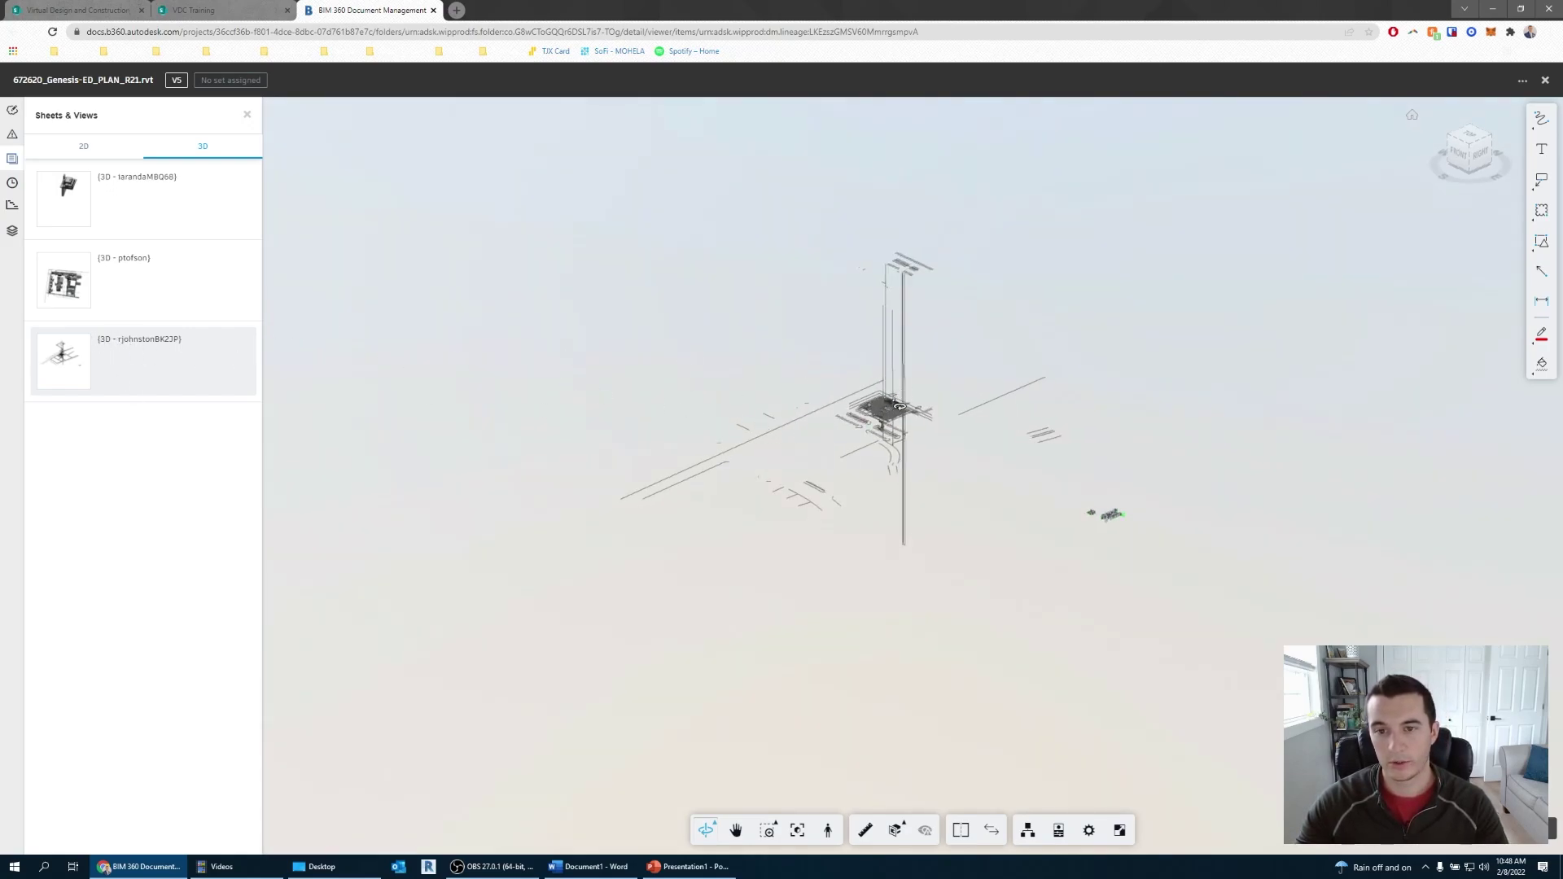
{"action": "scroll", "coordinate": [888, 423], "scroll_direction": "up", "scroll_amount": 4}
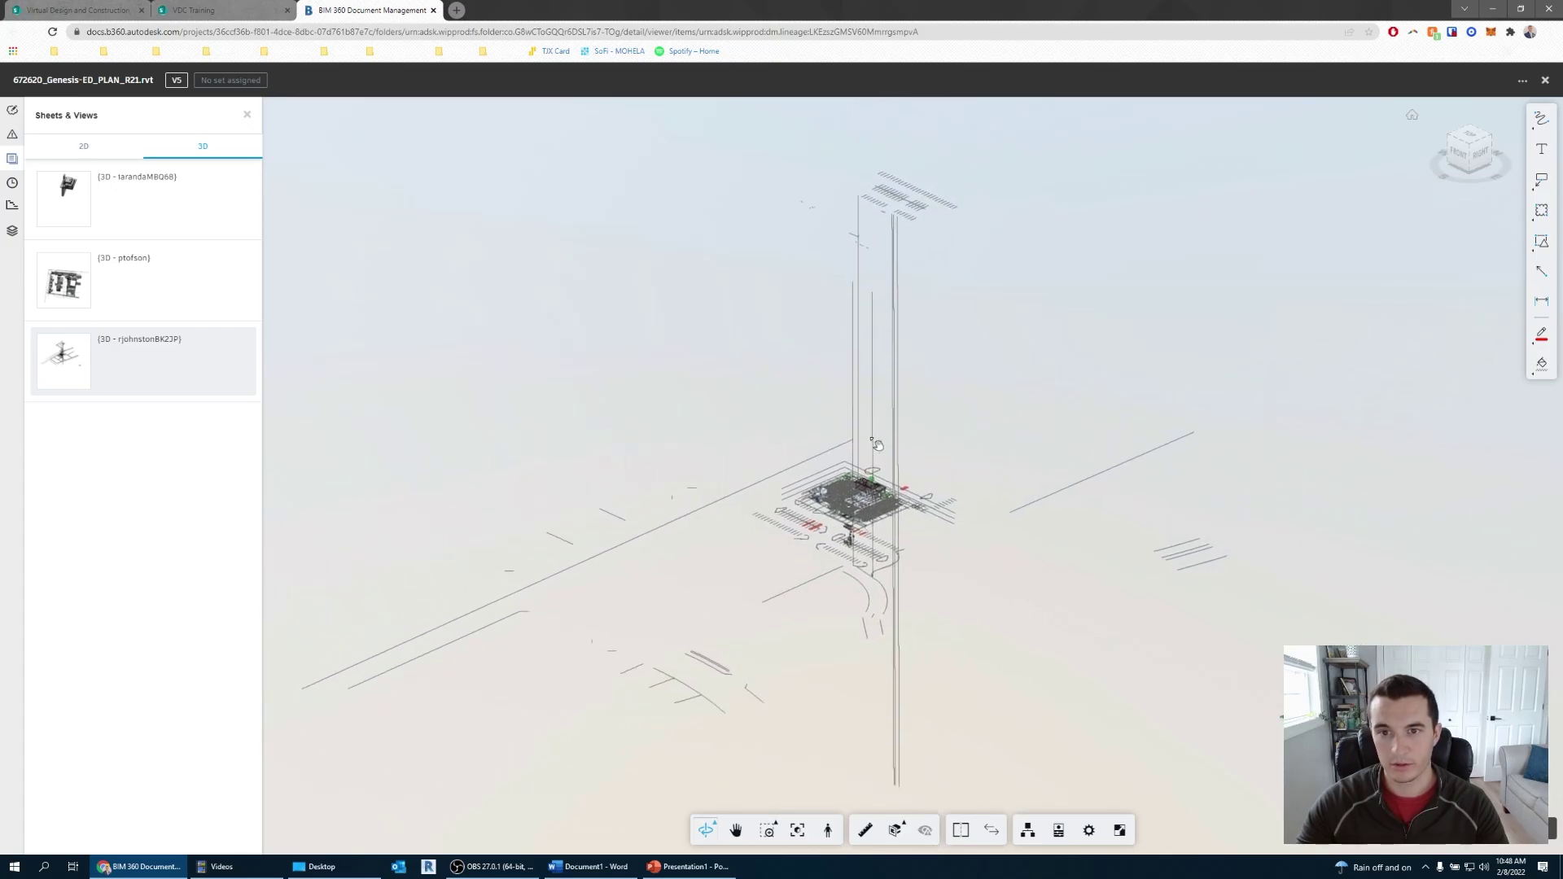
{"action": "scroll", "coordinate": [878, 445], "scroll_direction": "up", "scroll_amount": 10}
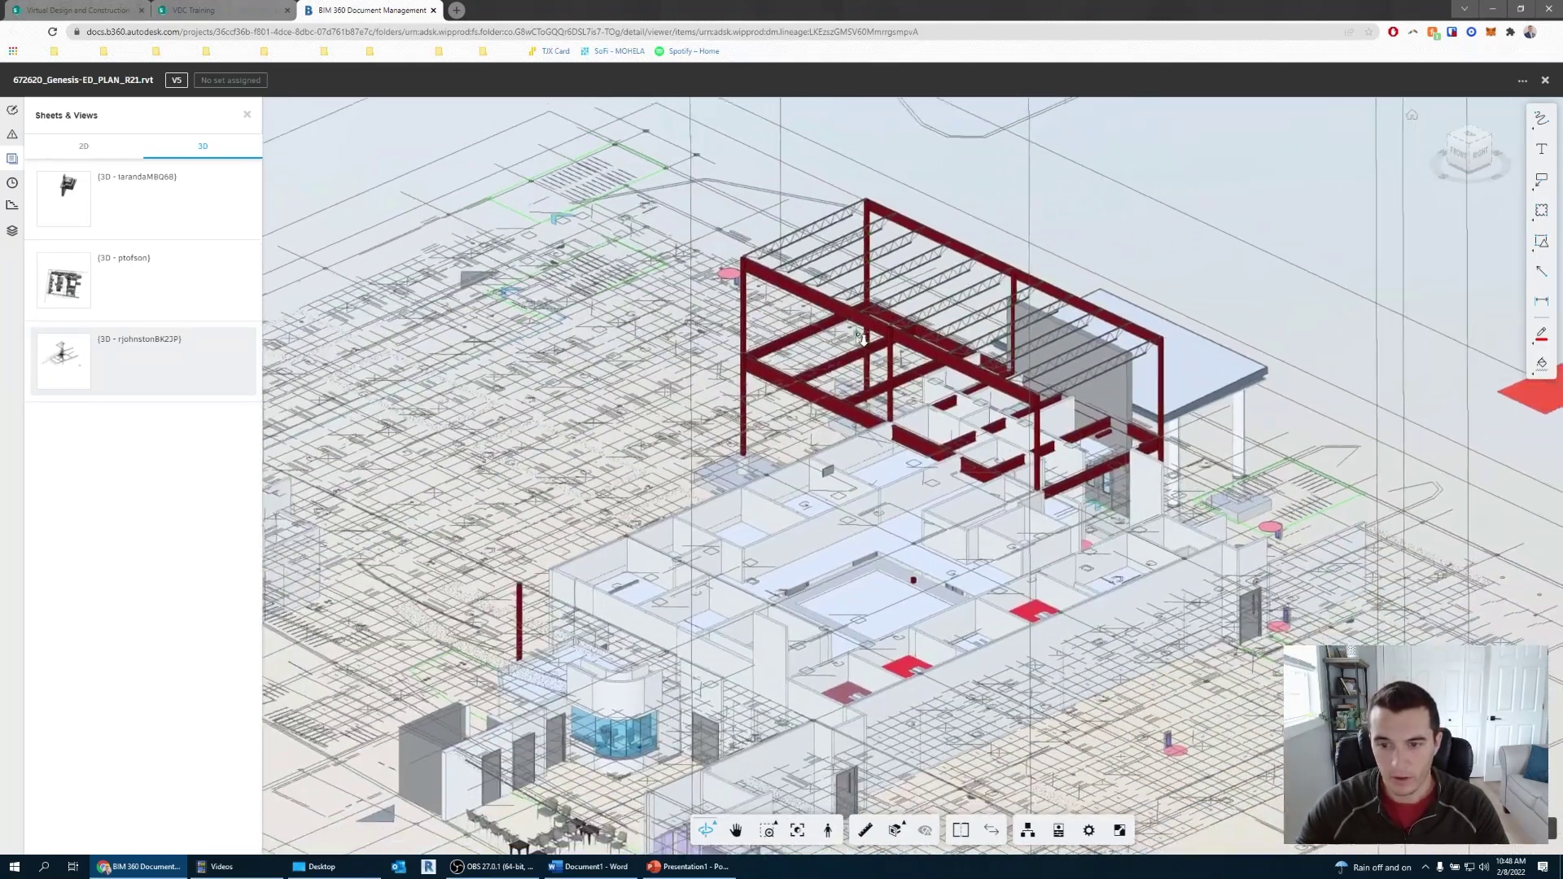
{"action": "scroll", "coordinate": [863, 337], "scroll_direction": "down", "scroll_amount": 3}
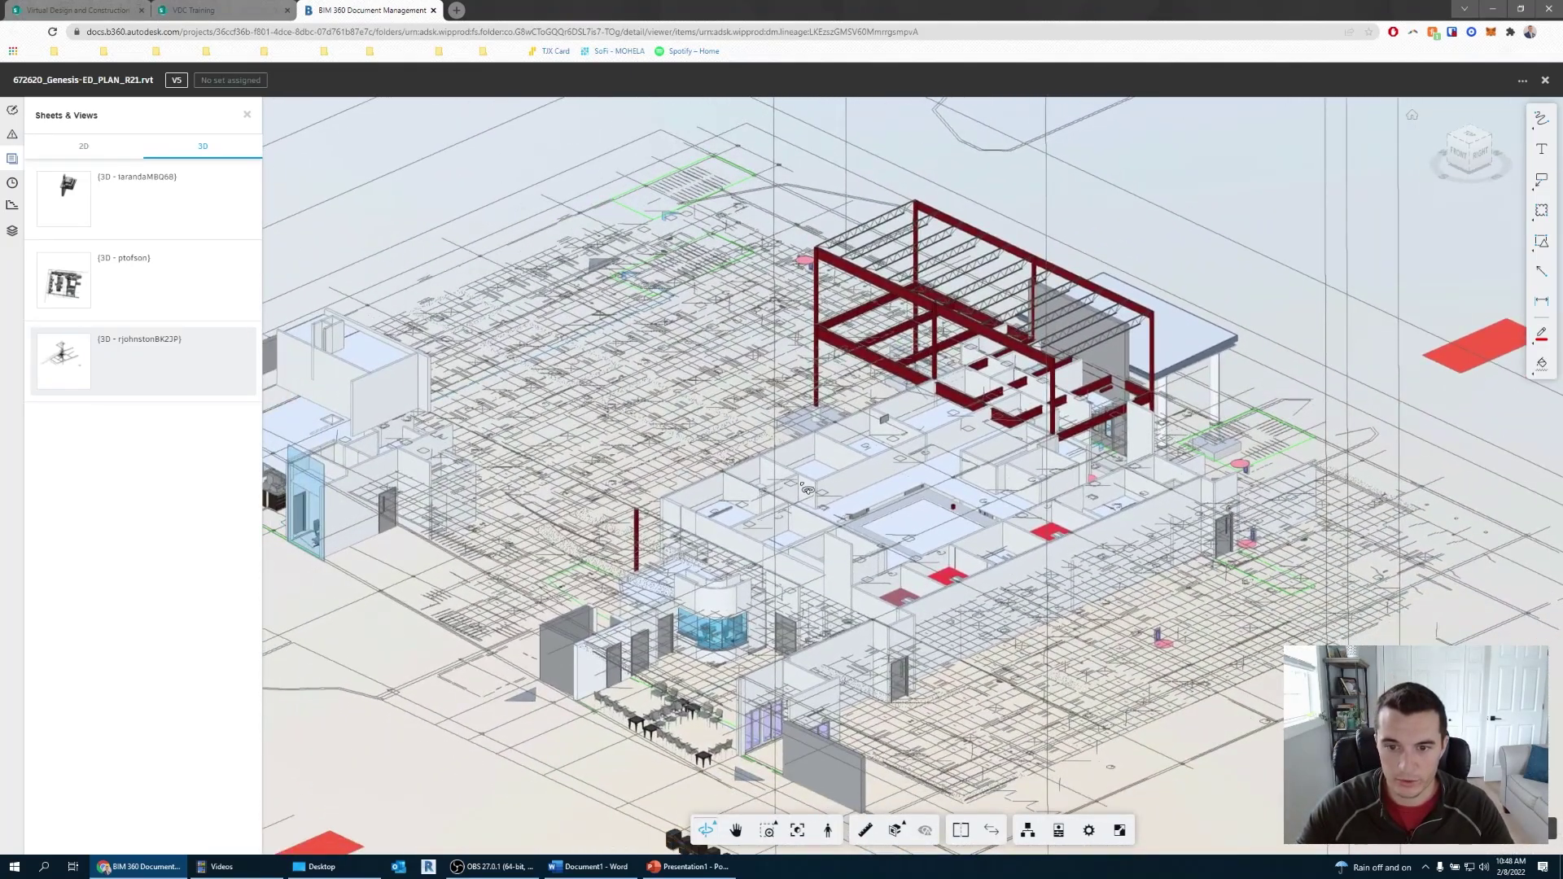
{"action": "left_click_drag", "start_coordinate": [803, 548], "coordinate": [1086, 581]}
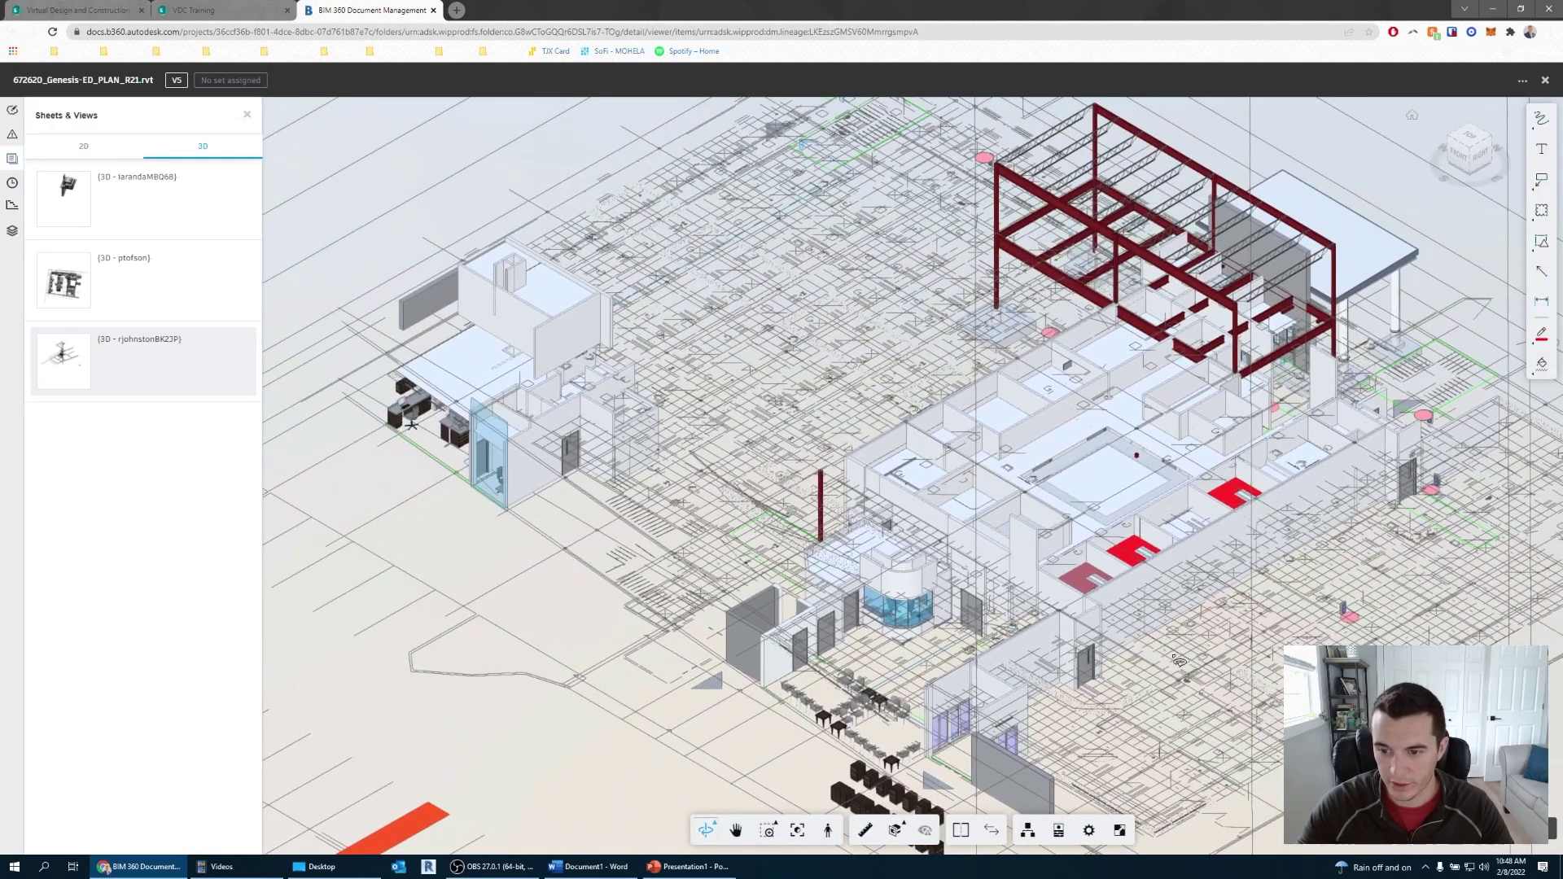
{"action": "left_click_drag", "start_coordinate": [1183, 670], "coordinate": [1220, 398]}
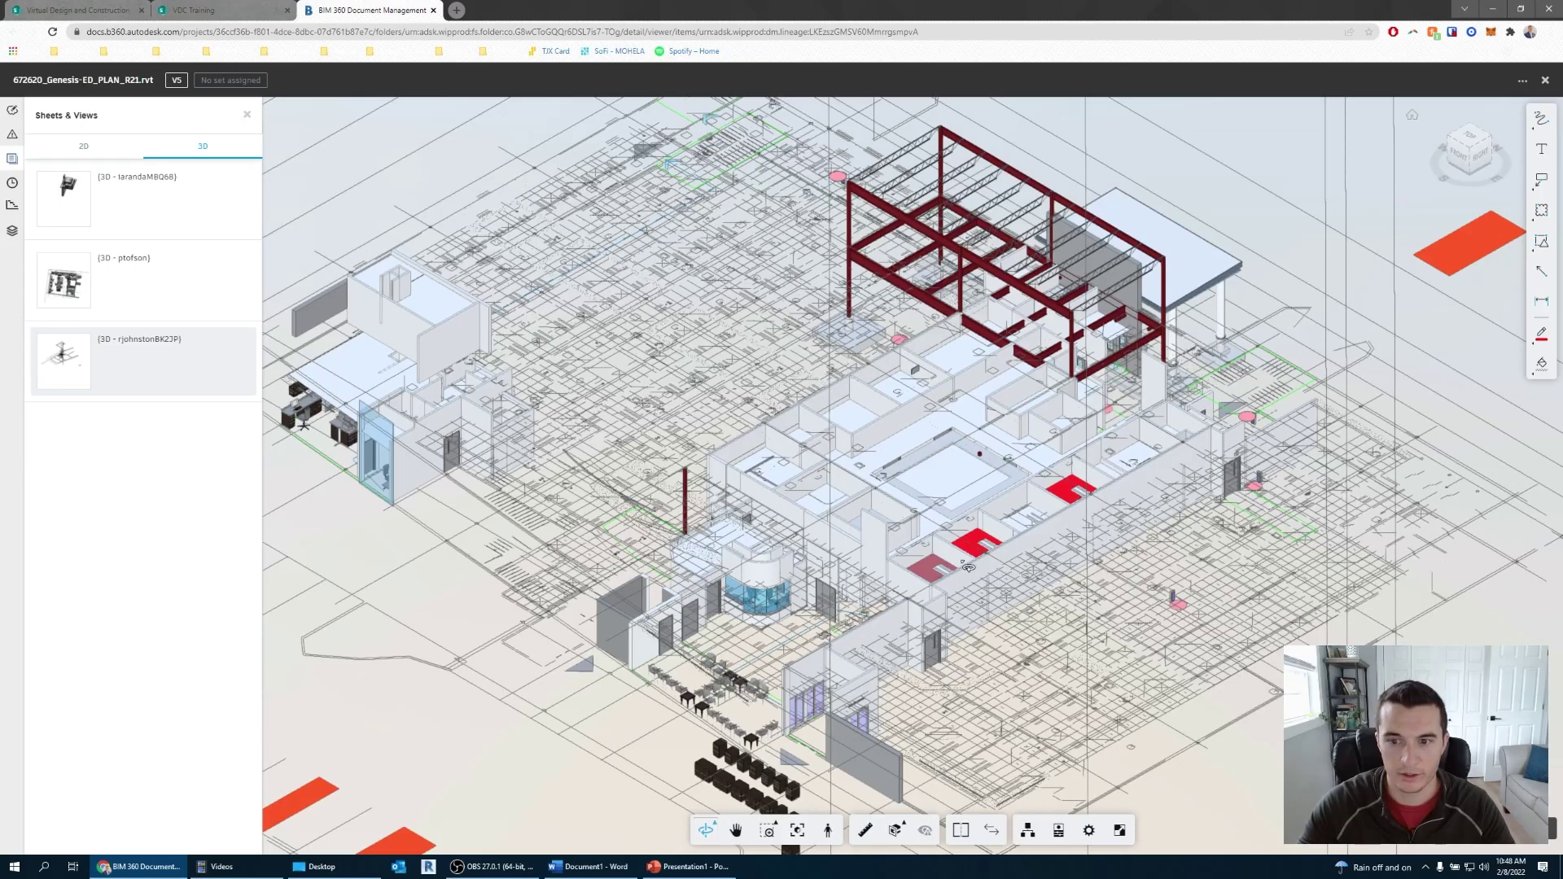
{"action": "scroll", "coordinate": [1230, 702], "scroll_direction": "down", "scroll_amount": 3}
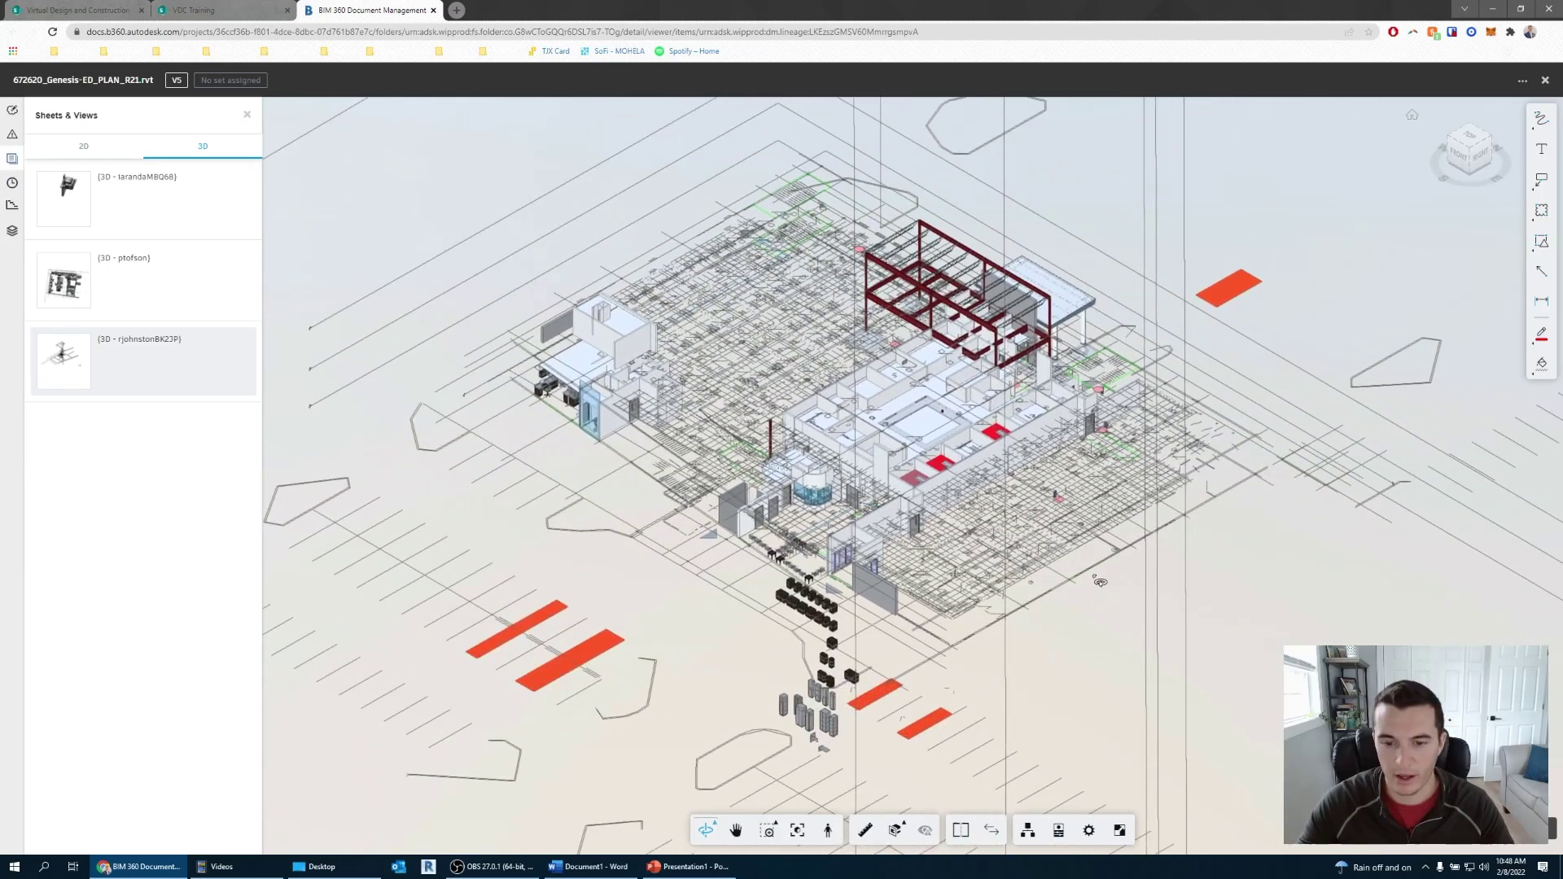
{"action": "scroll", "coordinate": [1092, 649], "scroll_direction": "down", "scroll_amount": 2}
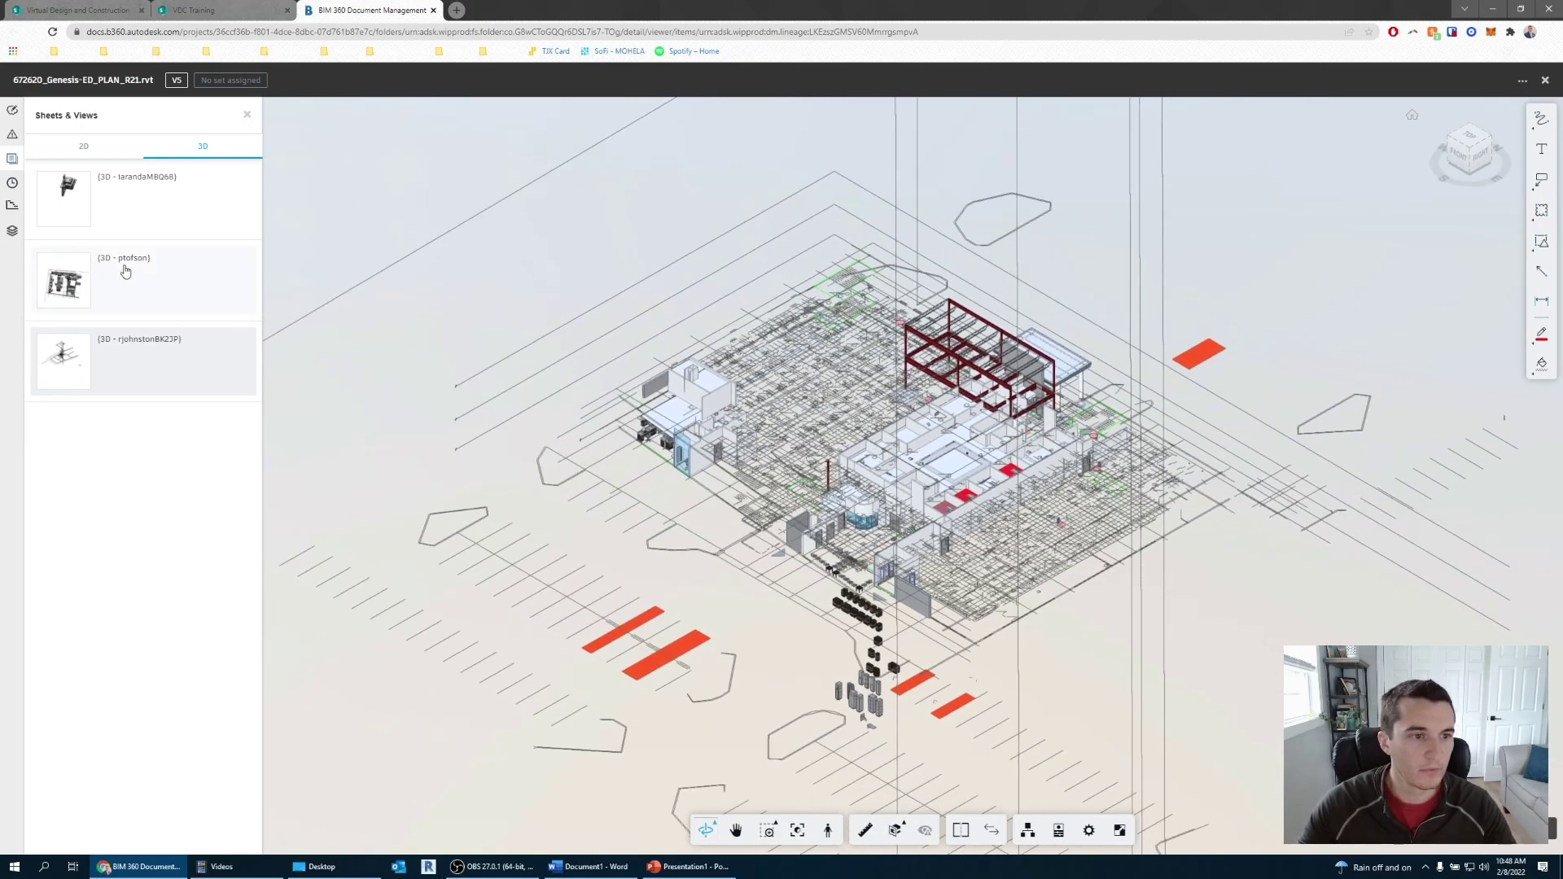
- Open the second 3D view in the list and inspect its desk and office layout from several angles
{"action": "left_click", "coordinate": [125, 271]}
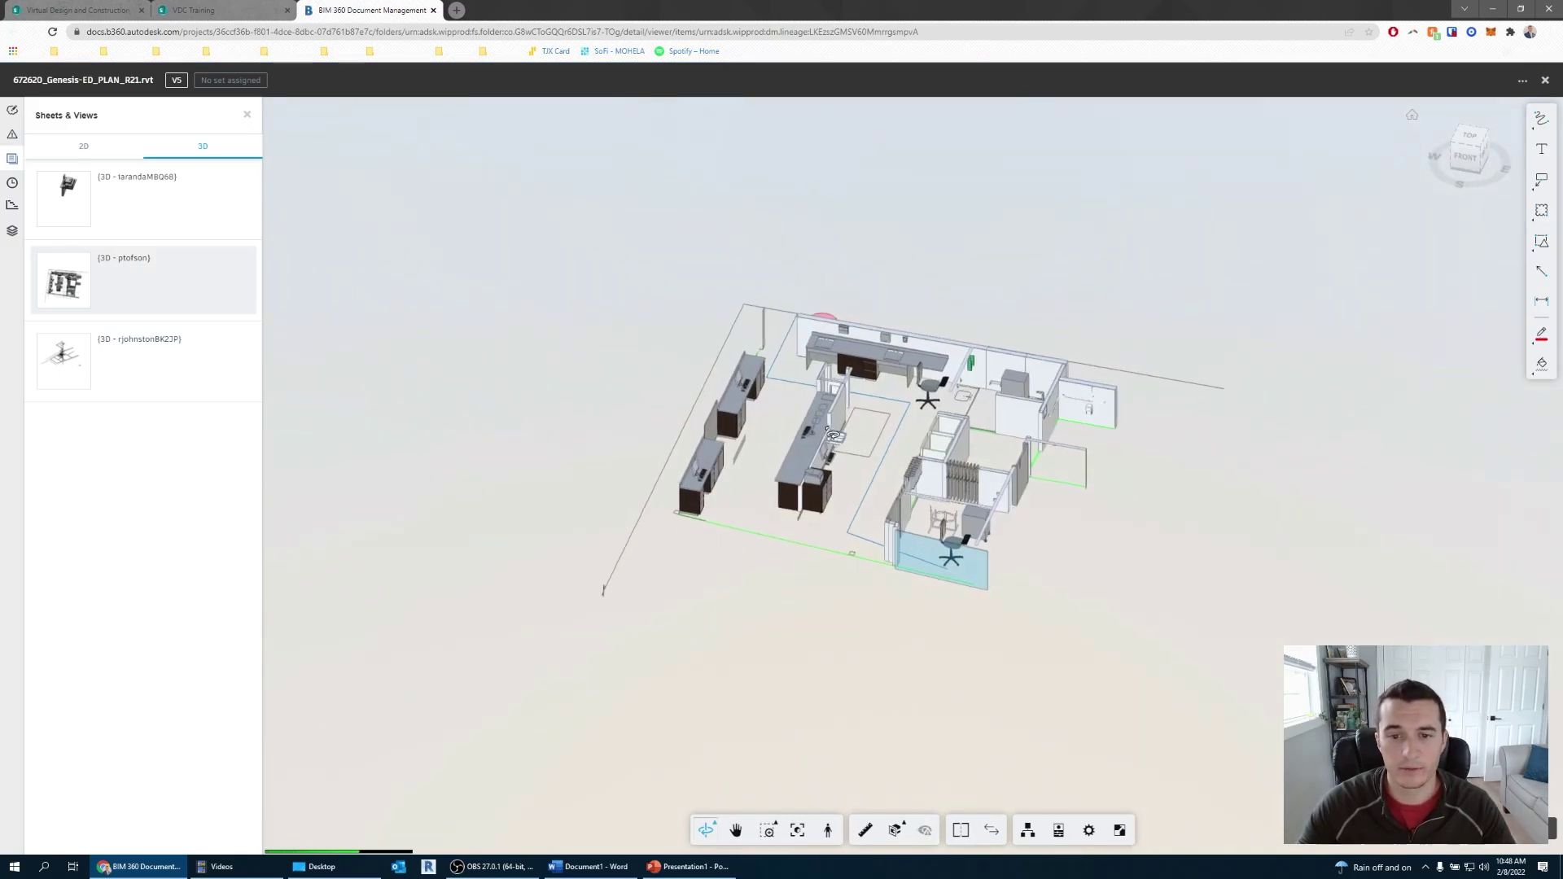
{"action": "left_click_drag", "start_coordinate": [731, 411], "coordinate": [621, 586]}
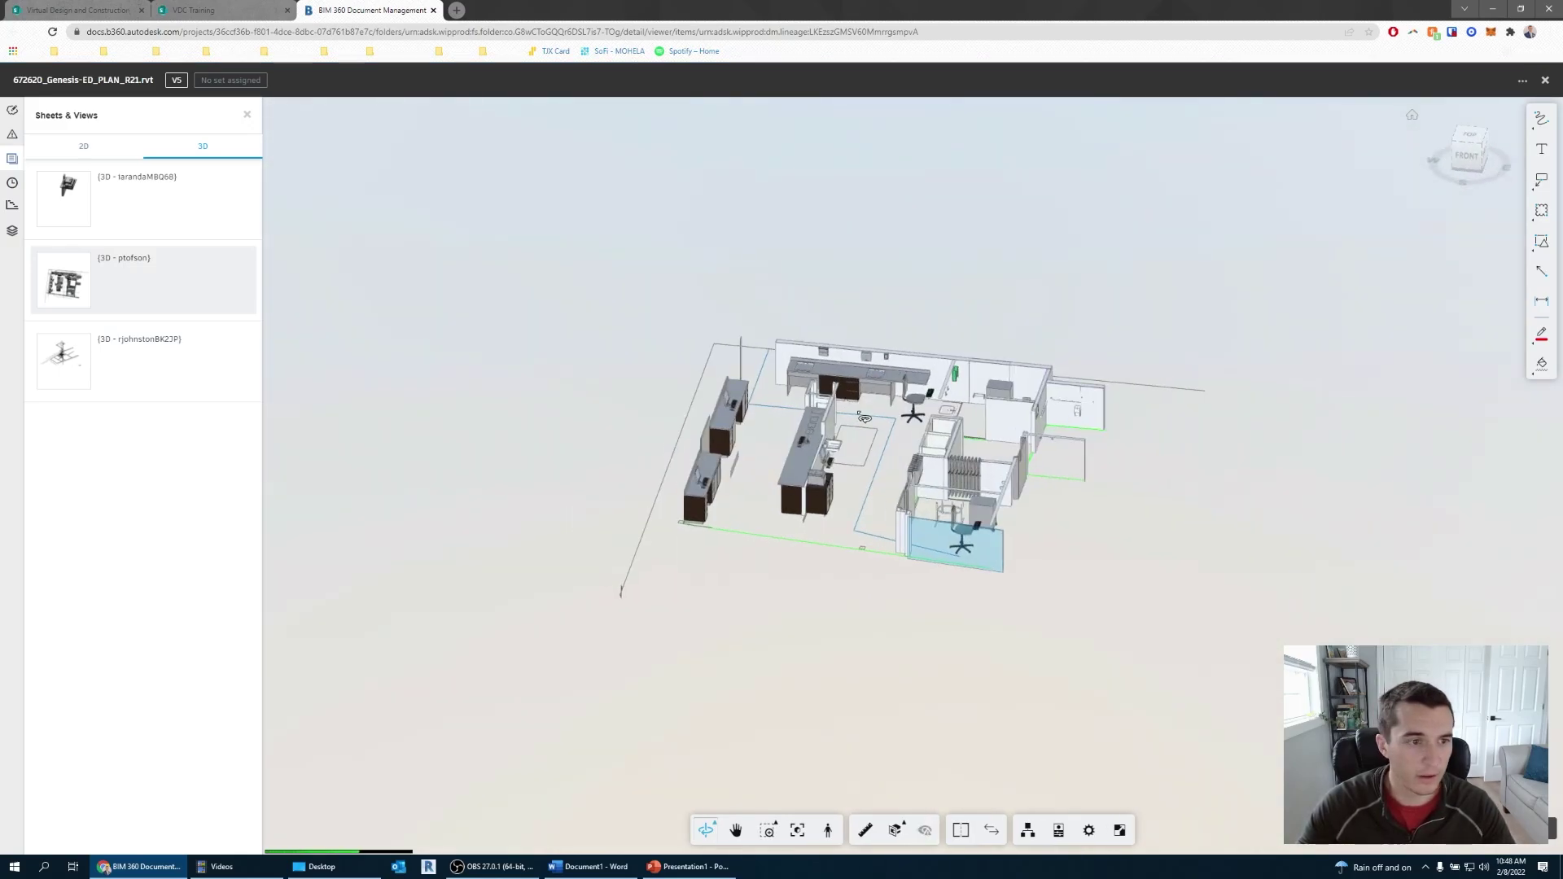
{"action": "left_click_drag", "start_coordinate": [709, 440], "coordinate": [907, 513]}
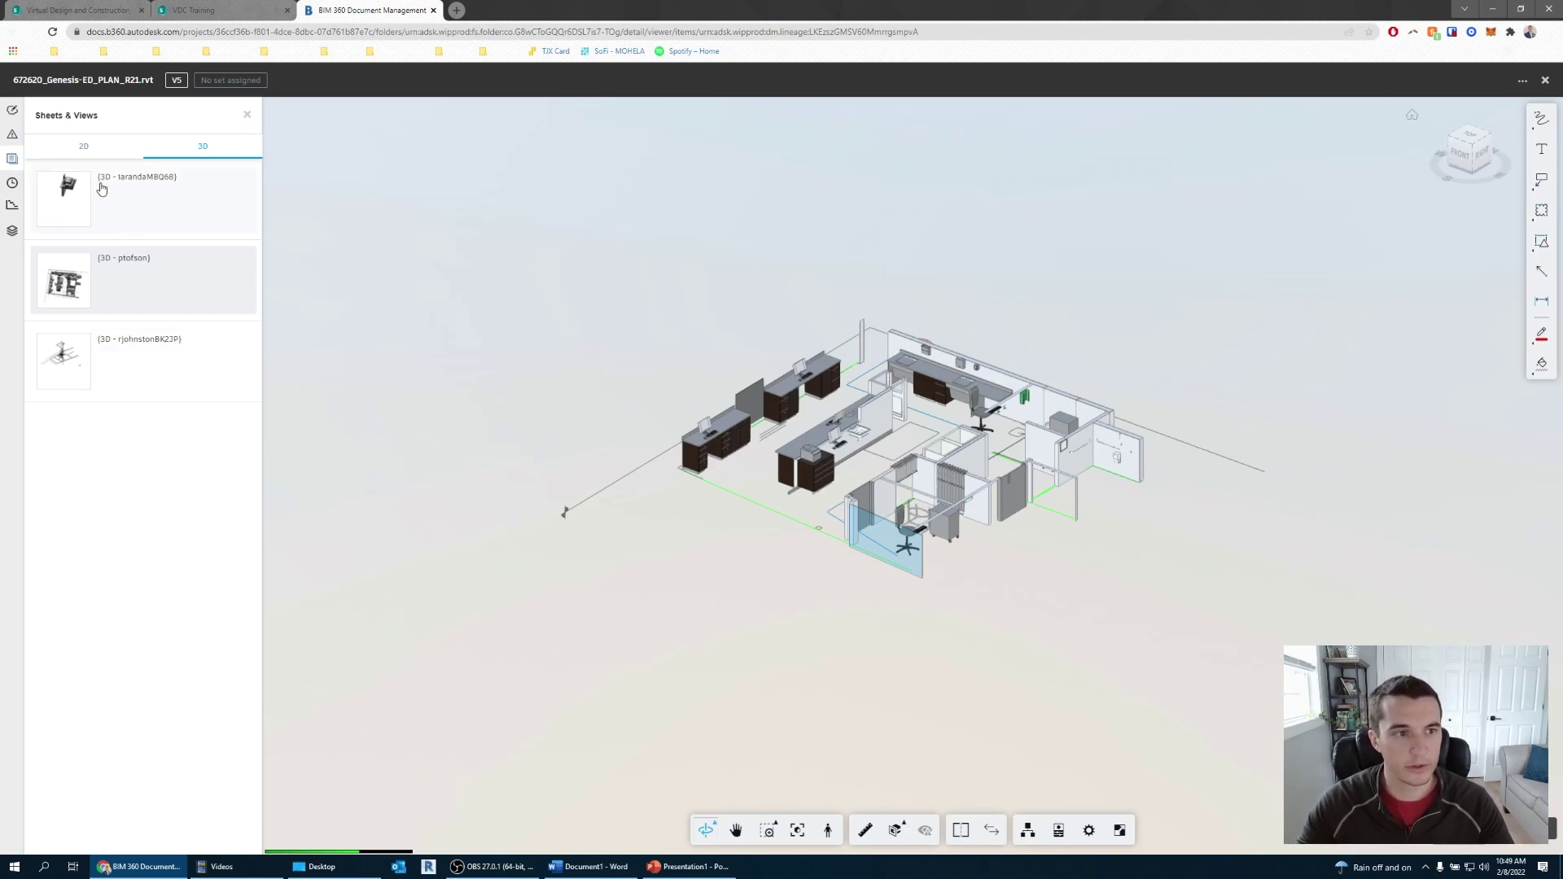
- Open the A111 - FIRST FLOOR PLAN sheet from the model's 2D sheets
{"action": "left_click", "coordinate": [84, 148]}
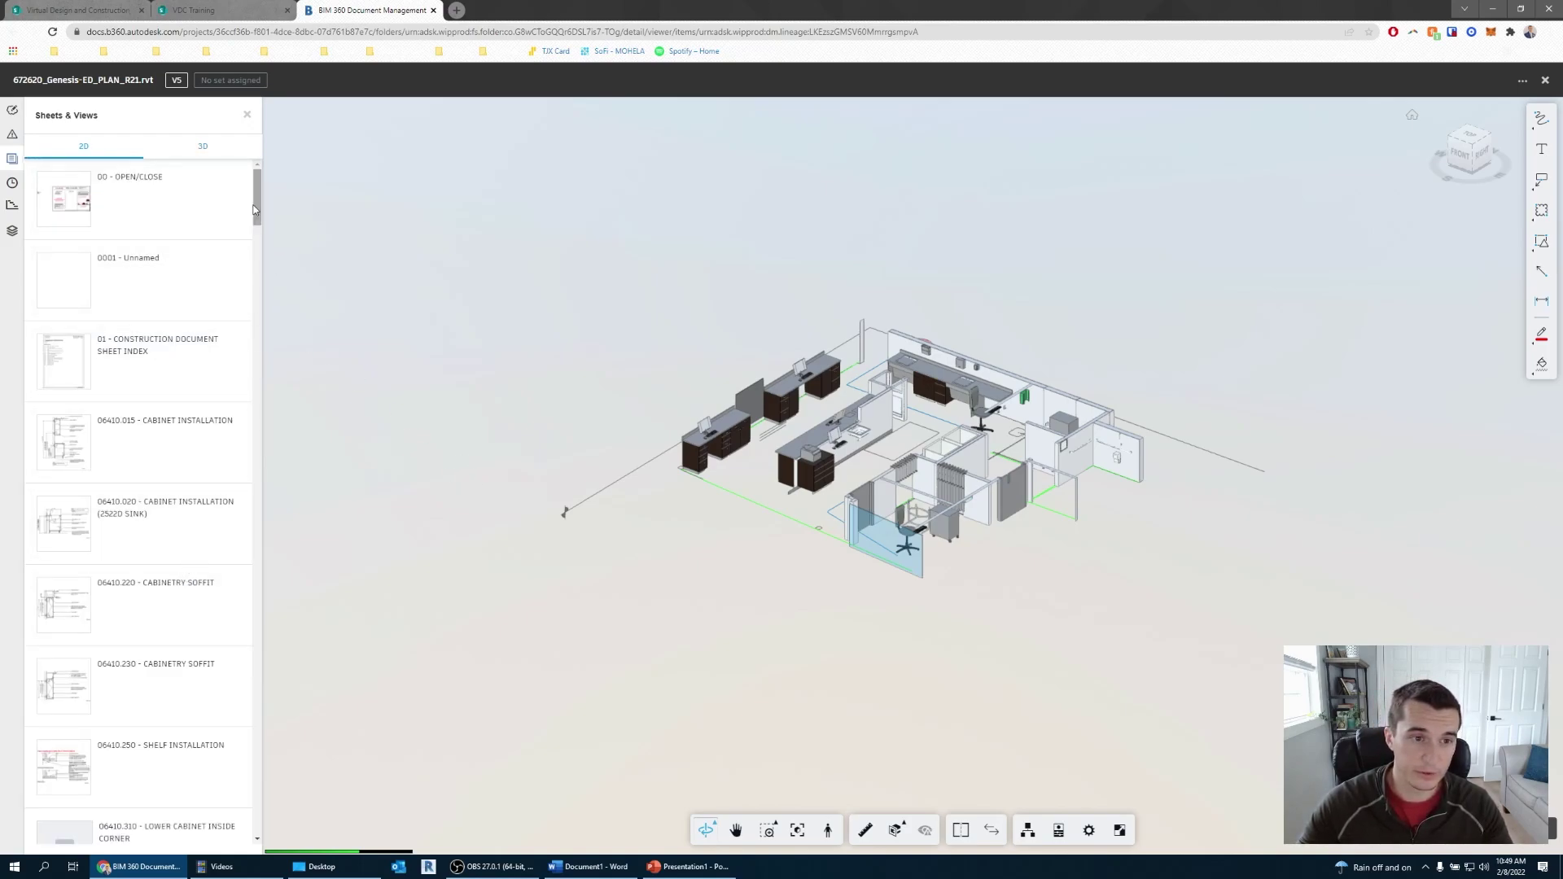
{"action": "left_click_drag", "start_coordinate": [256, 213], "coordinate": [256, 481]}
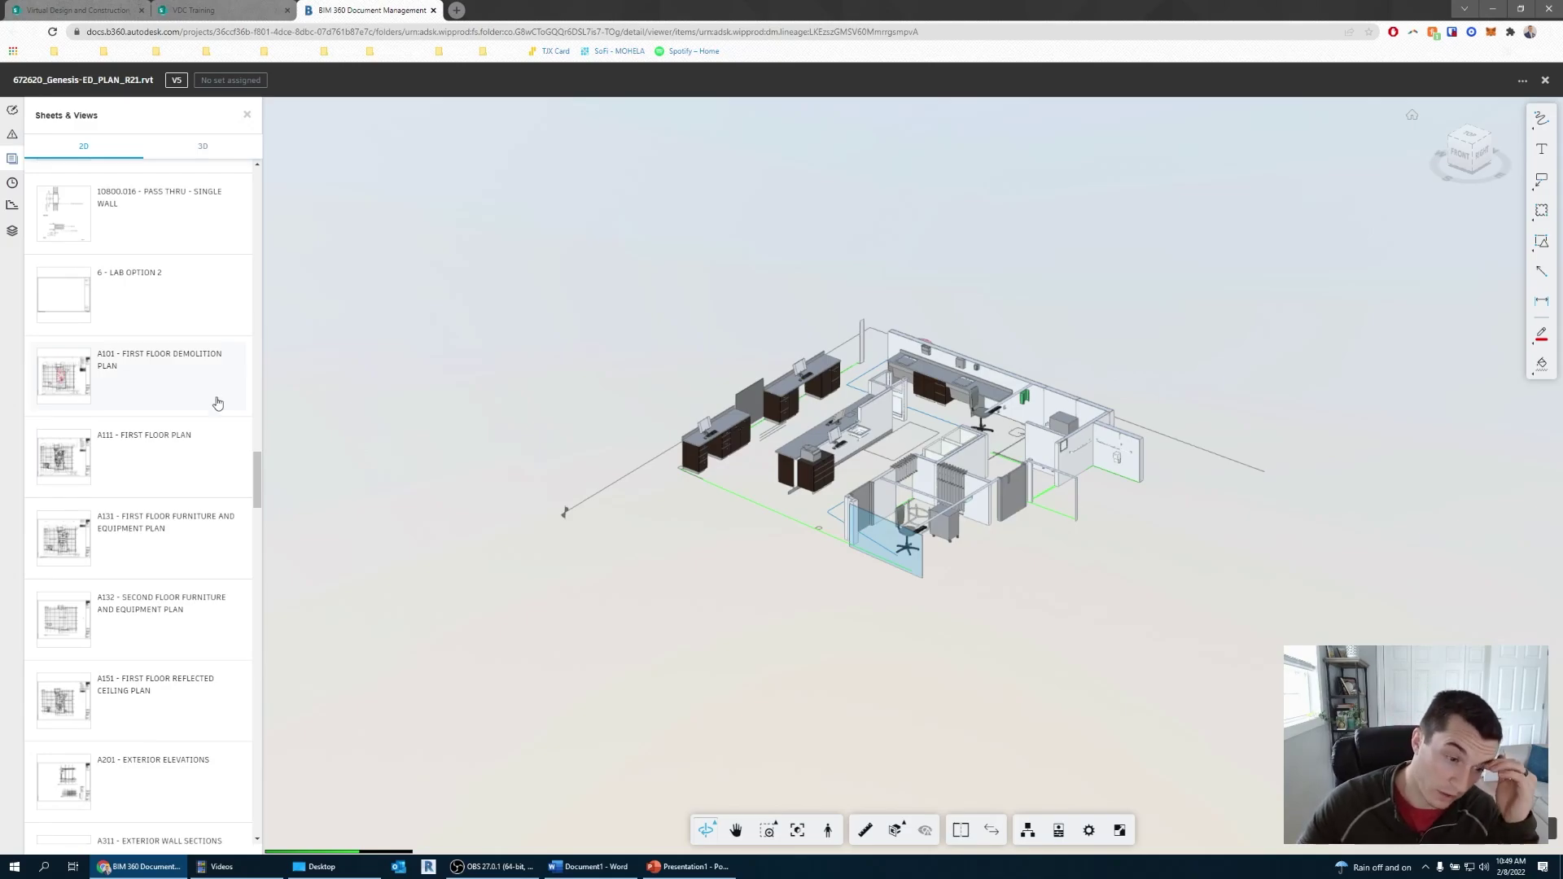
{"action": "left_click_drag", "start_coordinate": [256, 467], "coordinate": [258, 481]}
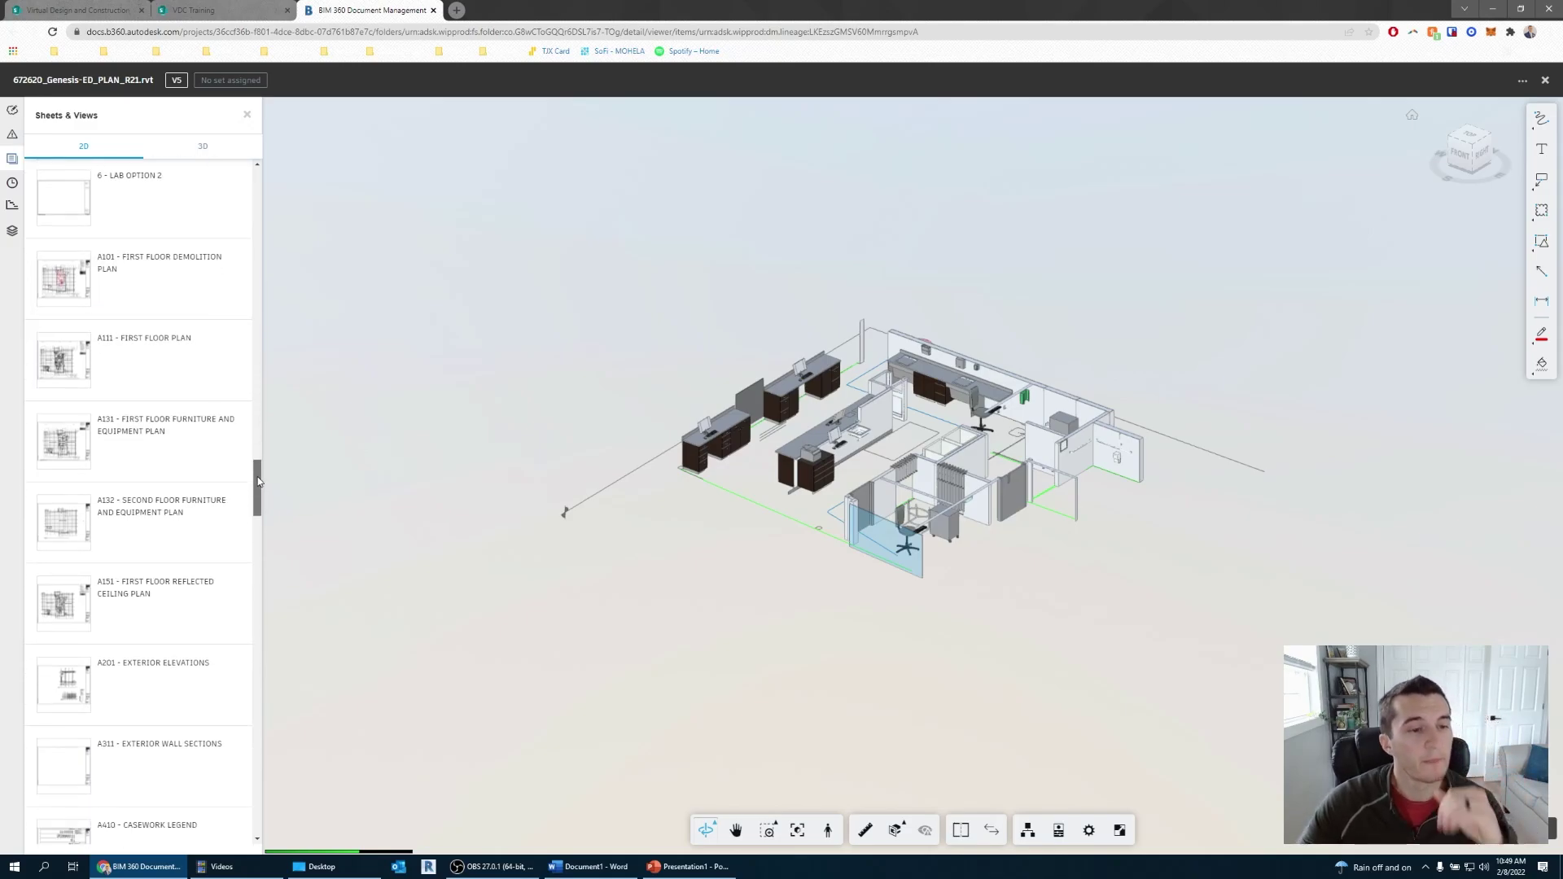
{"action": "left_click", "coordinate": [196, 373]}
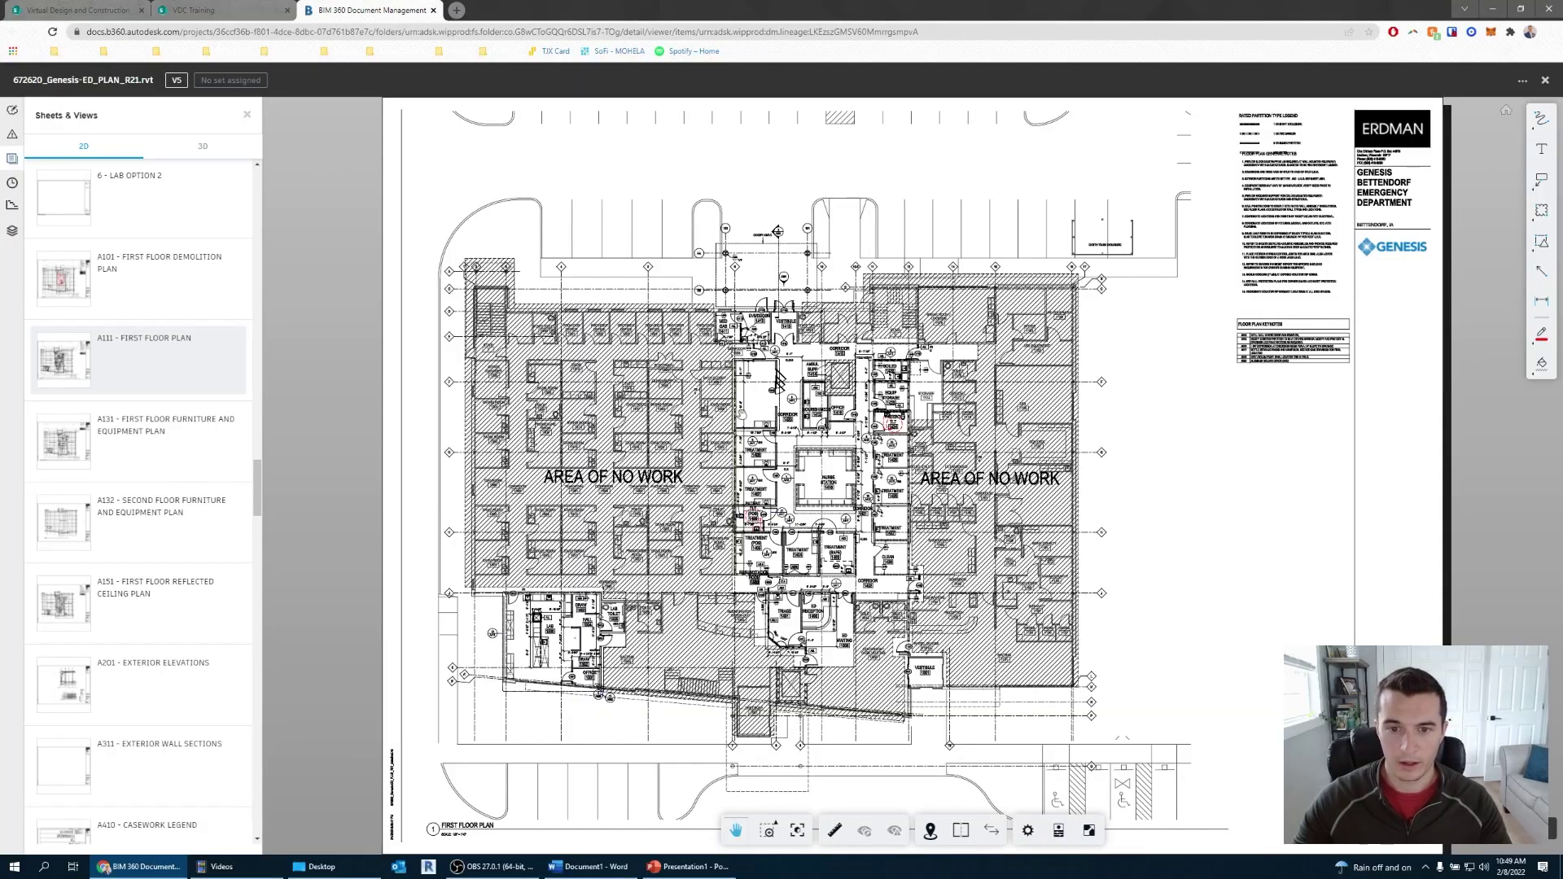
- Examine the first floor plan closely around door 1409 and Corridor 1420, and look over the whole sheet with the Pan tool
{"action": "scroll", "coordinate": [779, 380], "scroll_direction": "up", "scroll_amount": 5}
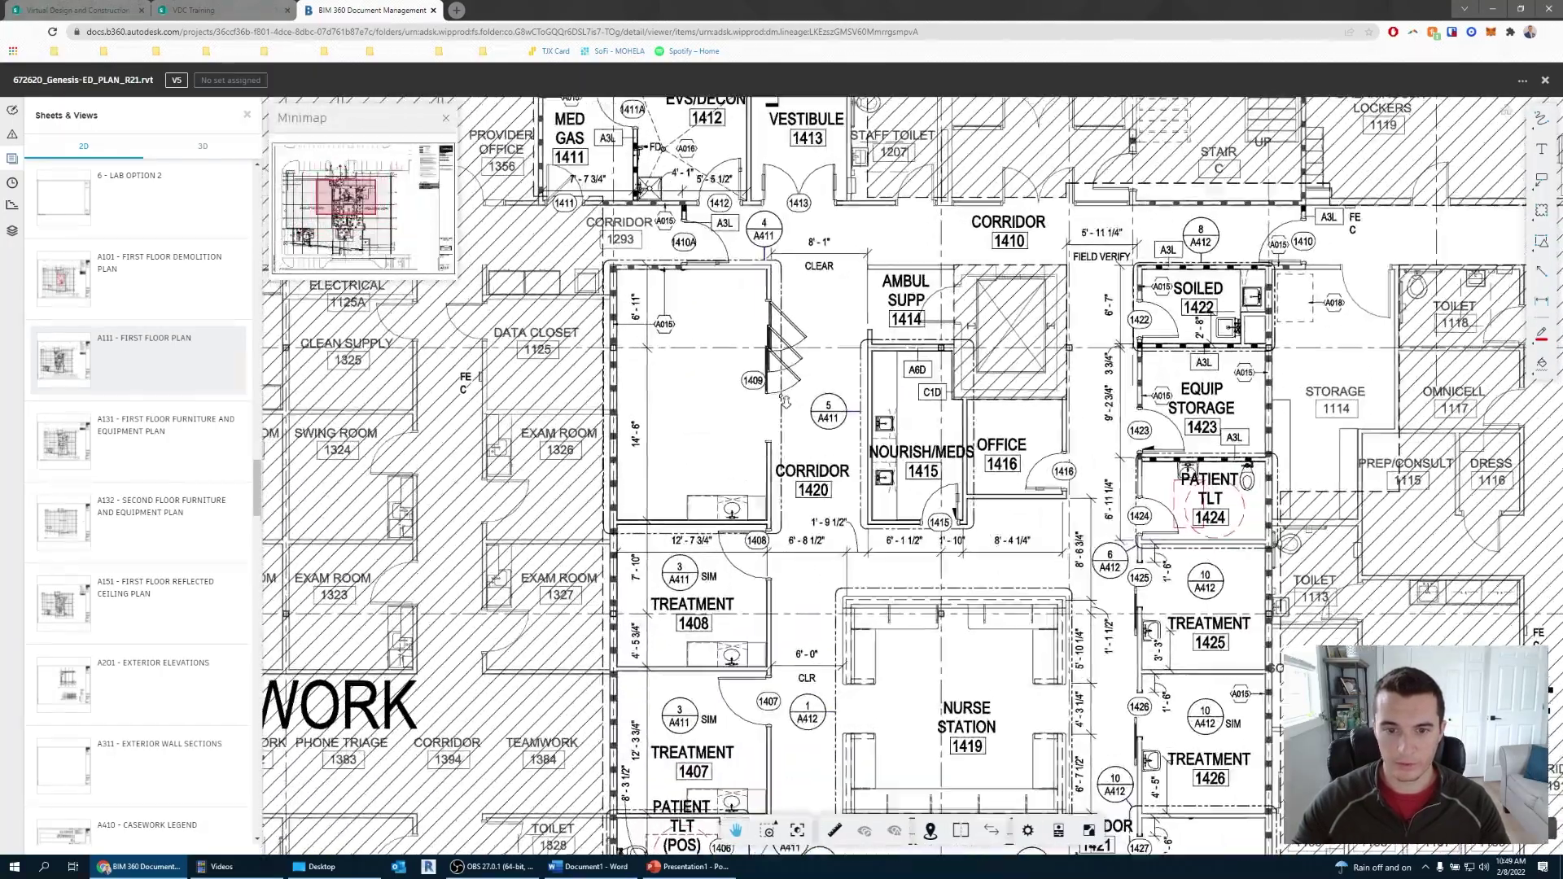
{"action": "scroll", "coordinate": [794, 335], "scroll_direction": "up", "scroll_amount": 3}
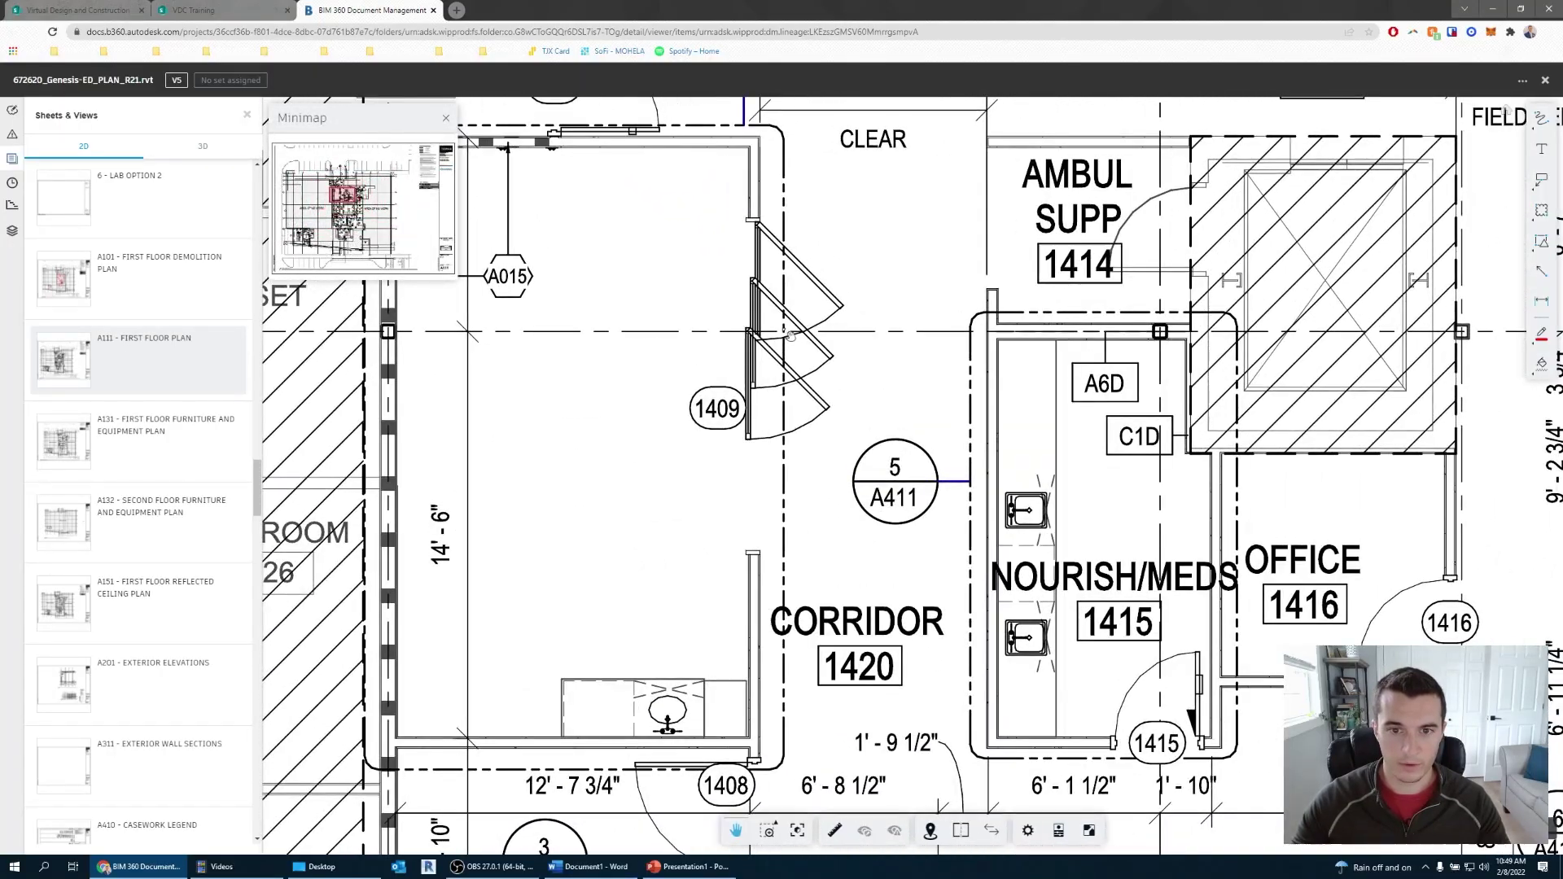
{"action": "scroll", "coordinate": [794, 336], "scroll_direction": "down", "scroll_amount": 6}
{"action": "scroll", "coordinate": [783, 334], "scroll_direction": "down", "scroll_amount": 8}
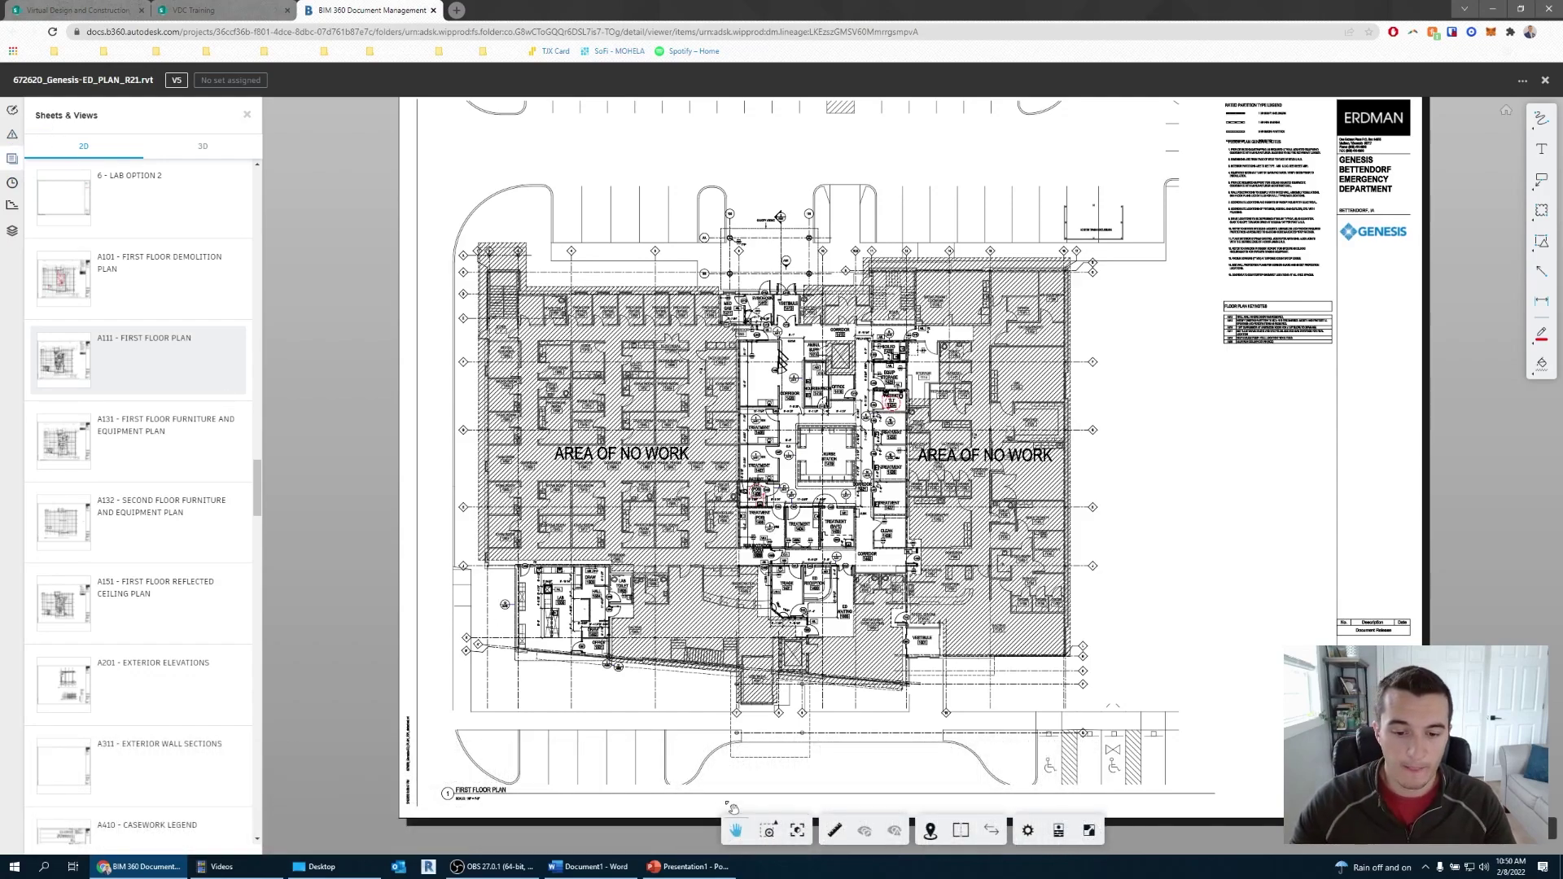
{"action": "left_click", "coordinate": [735, 831]}
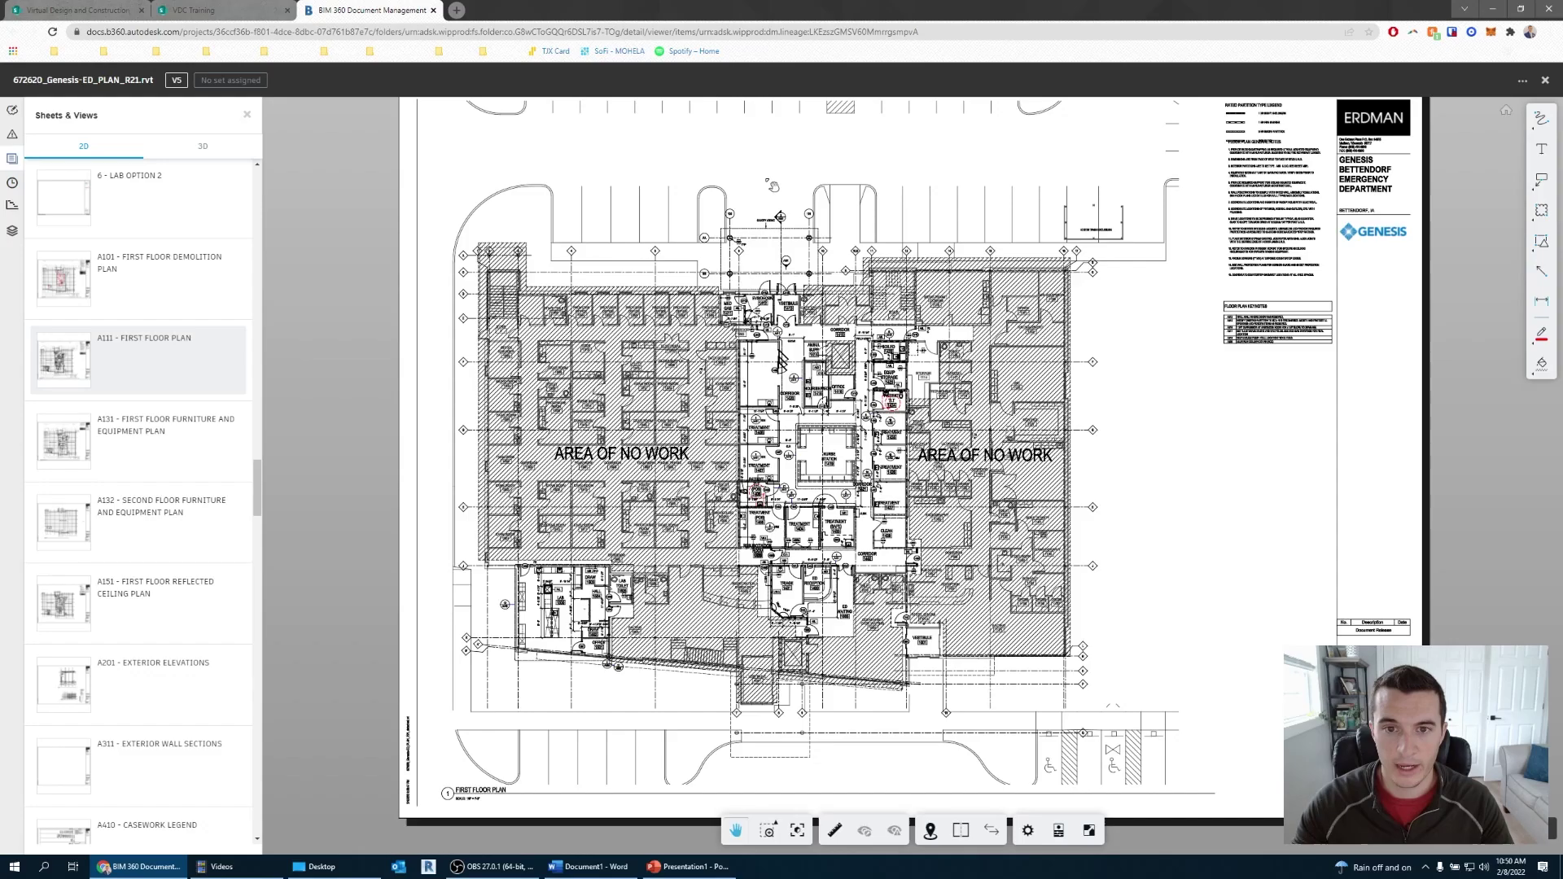
{"action": "left_click_drag", "start_coordinate": [774, 172], "coordinate": [847, 178]}
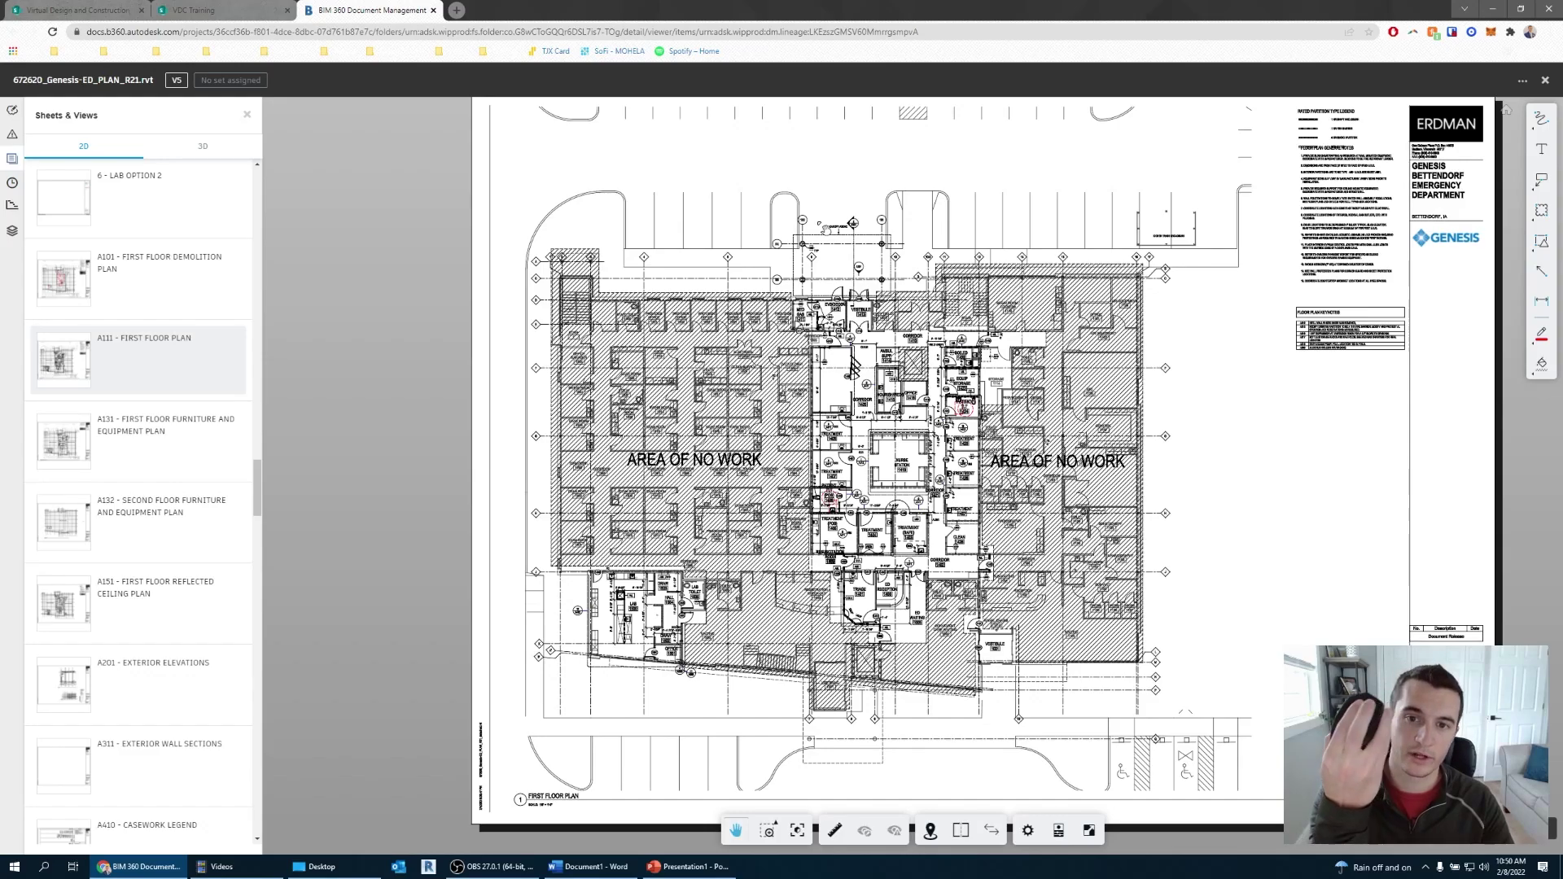
{"action": "scroll", "coordinate": [854, 367], "scroll_direction": "up", "scroll_amount": 2}
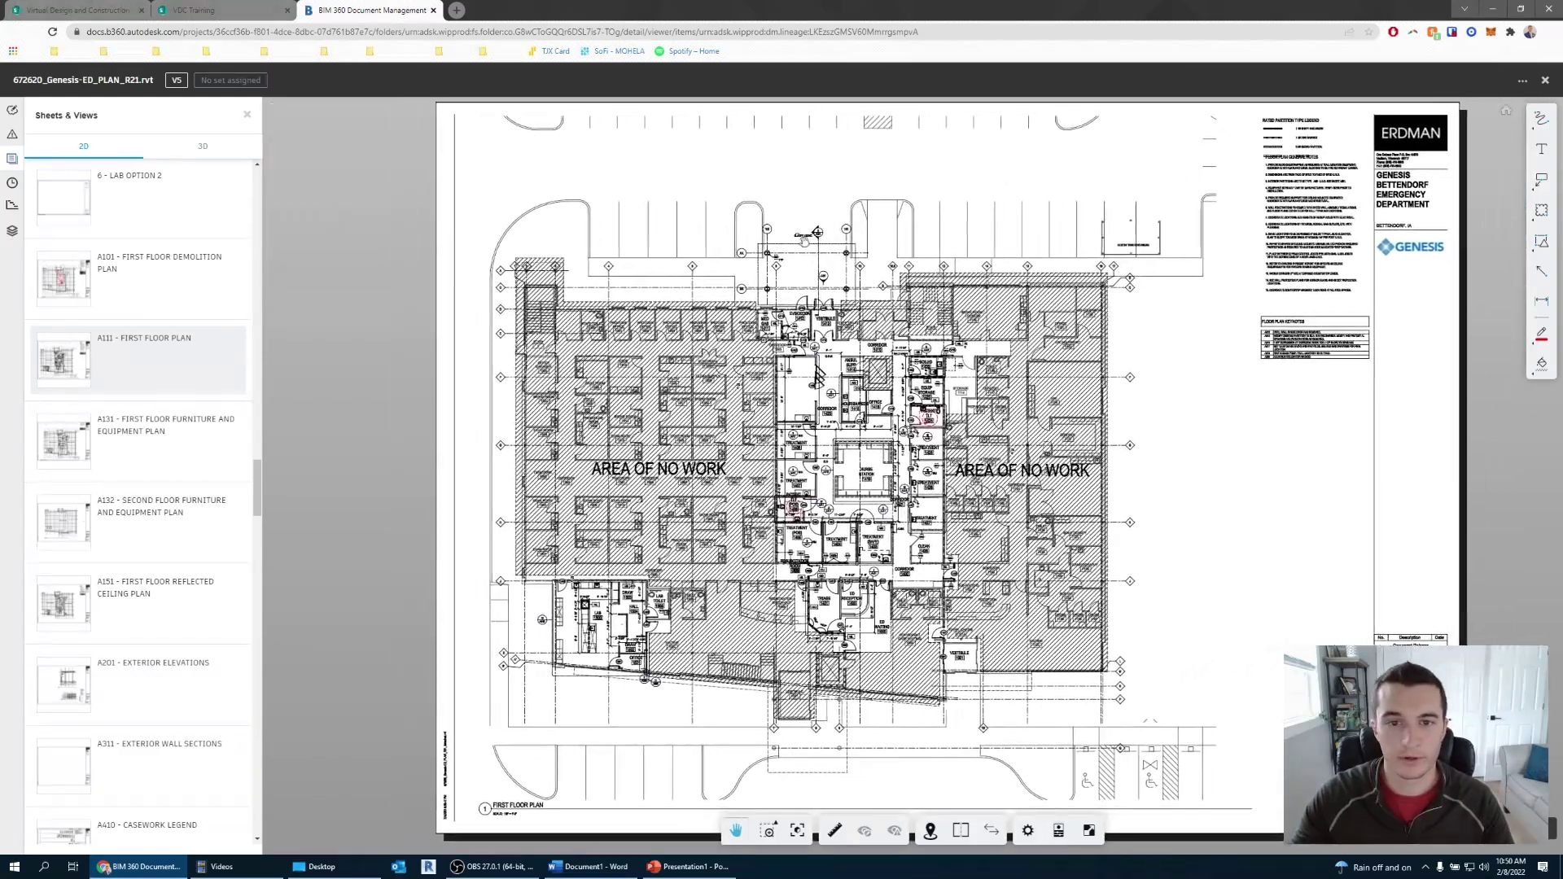
{"action": "left_click_drag", "start_coordinate": [804, 241], "coordinate": [755, 249]}
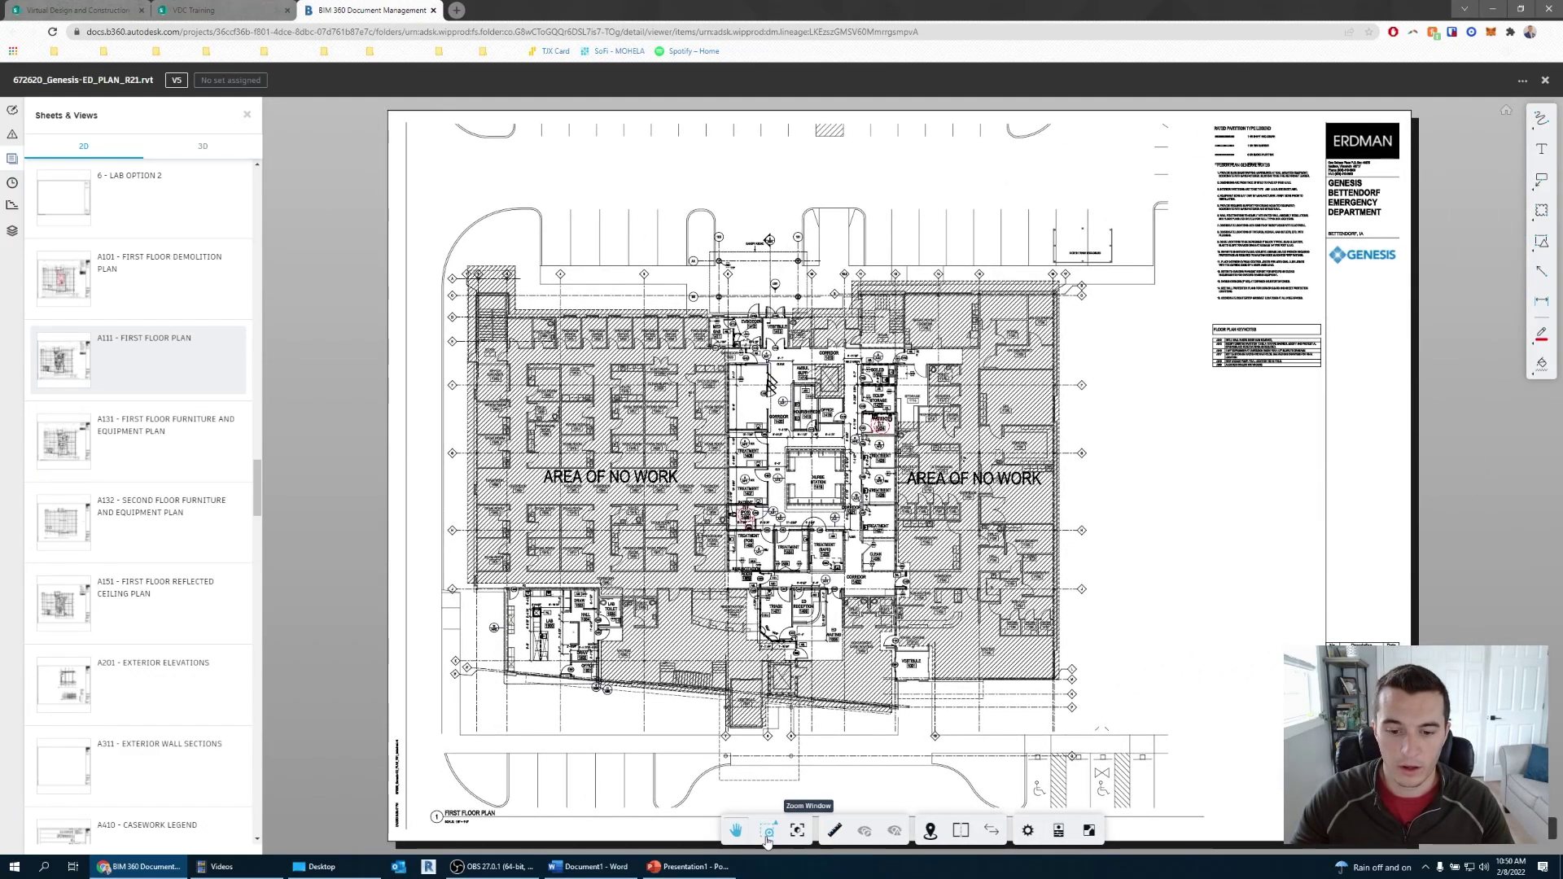
- Magnify the Treatment (POS) 1405 room on the floor plan with Zoom Window
{"action": "mouse_move", "coordinate": [767, 835]}
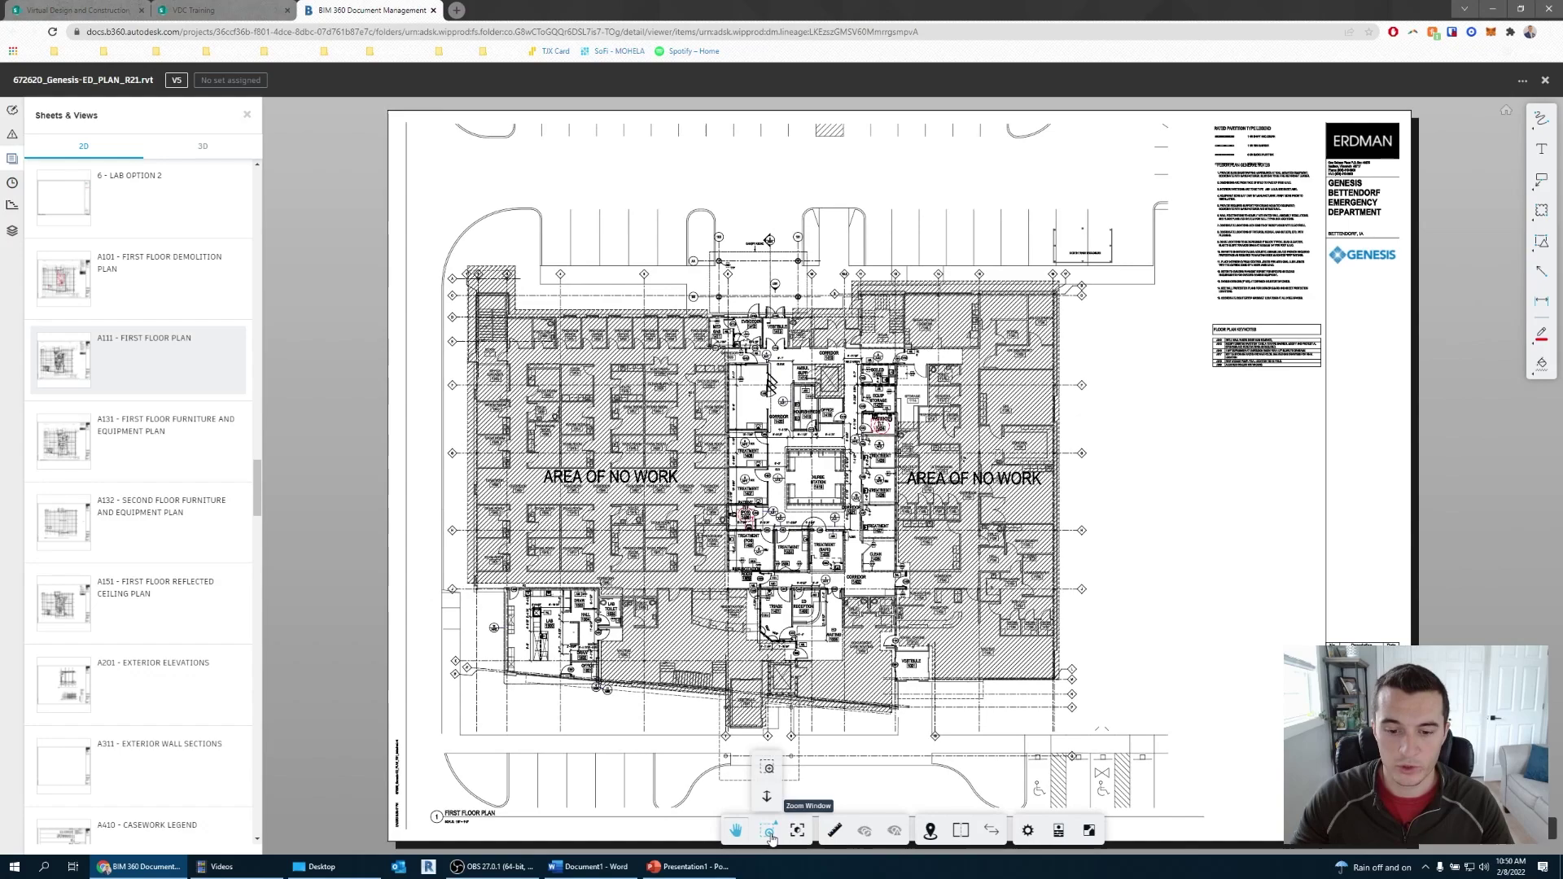
{"action": "left_click", "coordinate": [771, 775]}
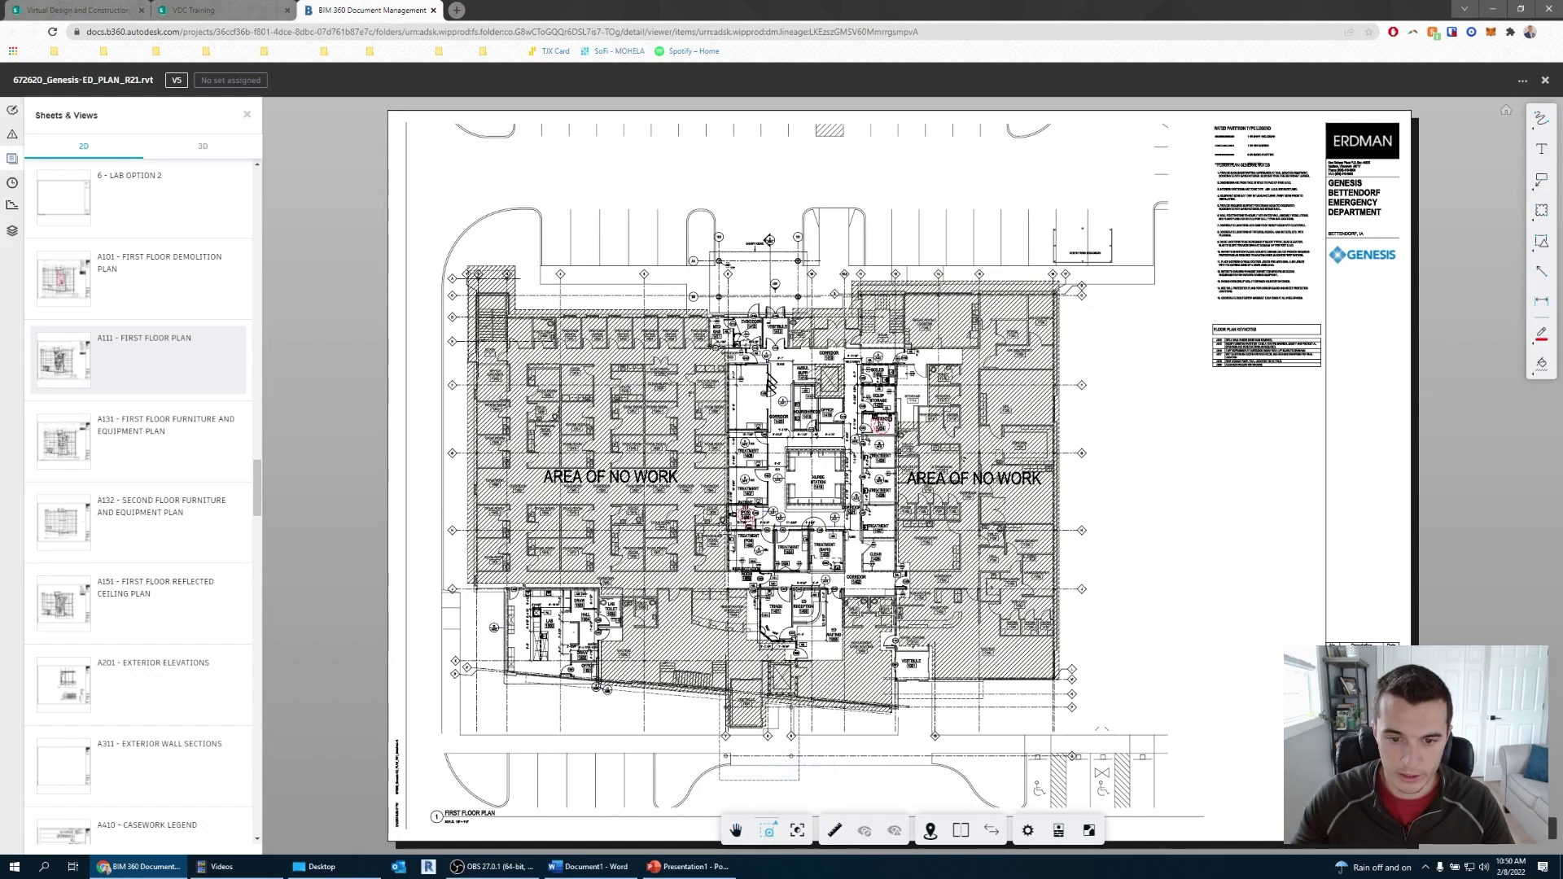
{"action": "left_click_drag", "start_coordinate": [717, 521], "coordinate": [790, 584]}
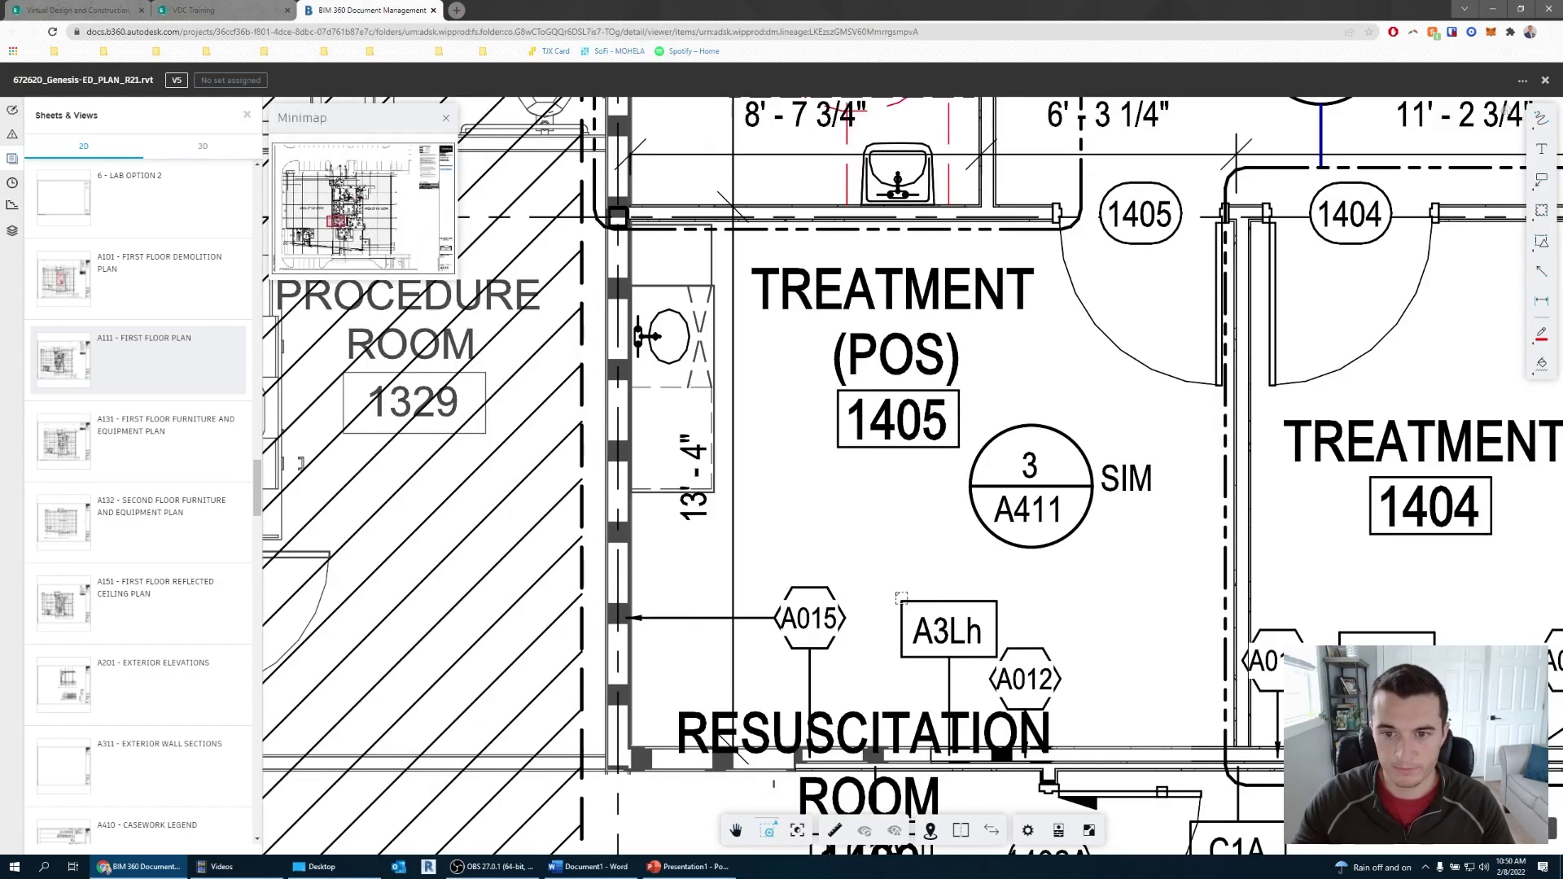
- Zoom back out from the treatment room with the continuous Zoom tool, and fit the whole sheet to the view
{"action": "left_click", "coordinate": [777, 825]}
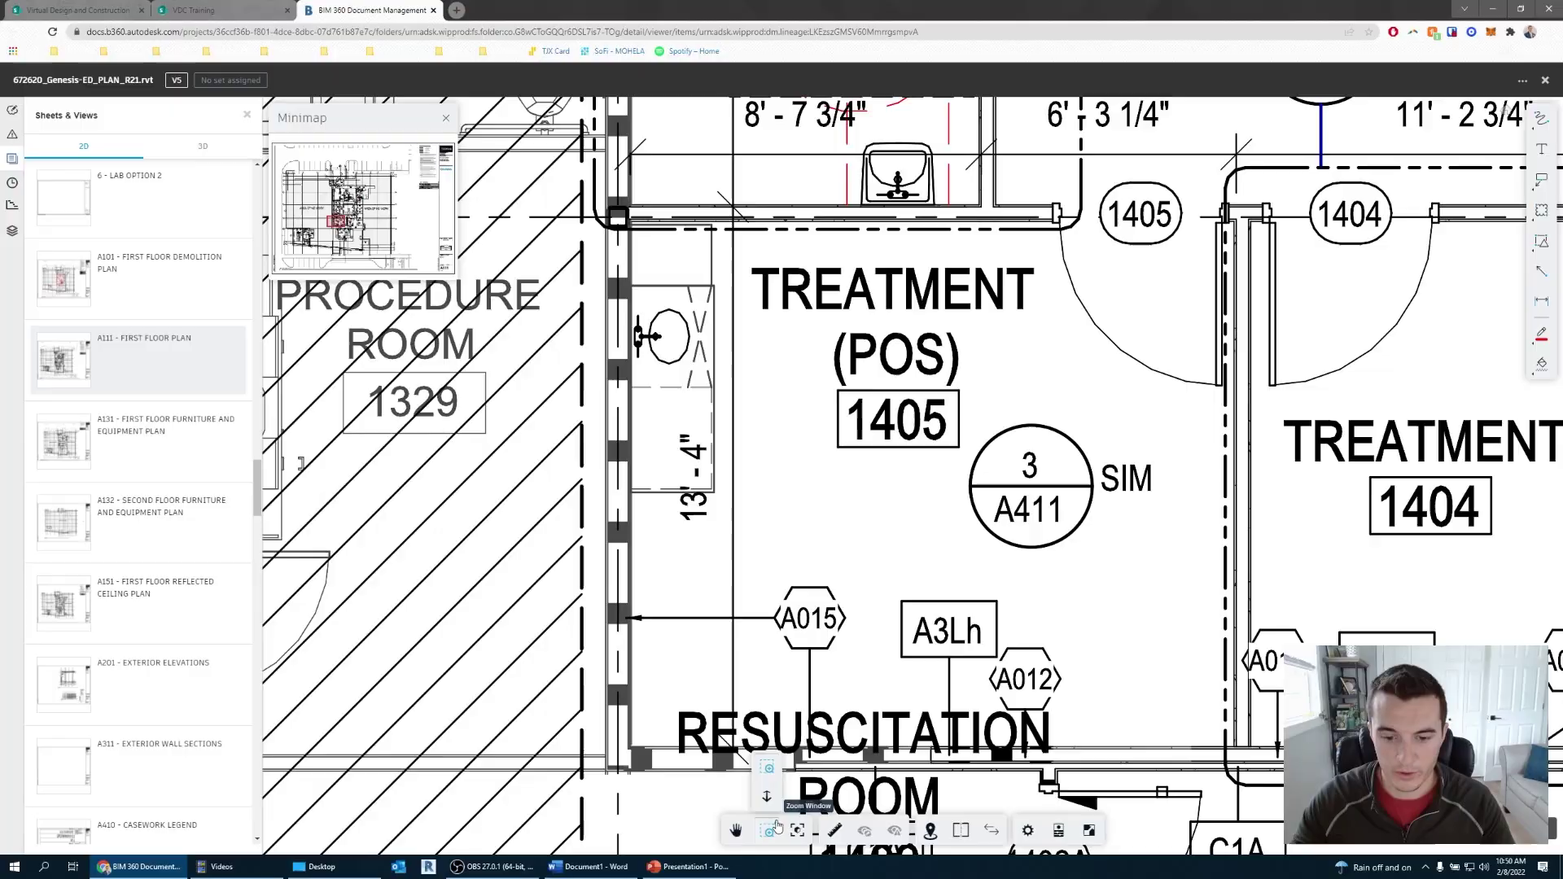
{"action": "left_click", "coordinate": [770, 801]}
{"action": "left_click_drag", "start_coordinate": [815, 459], "coordinate": [838, 770]}
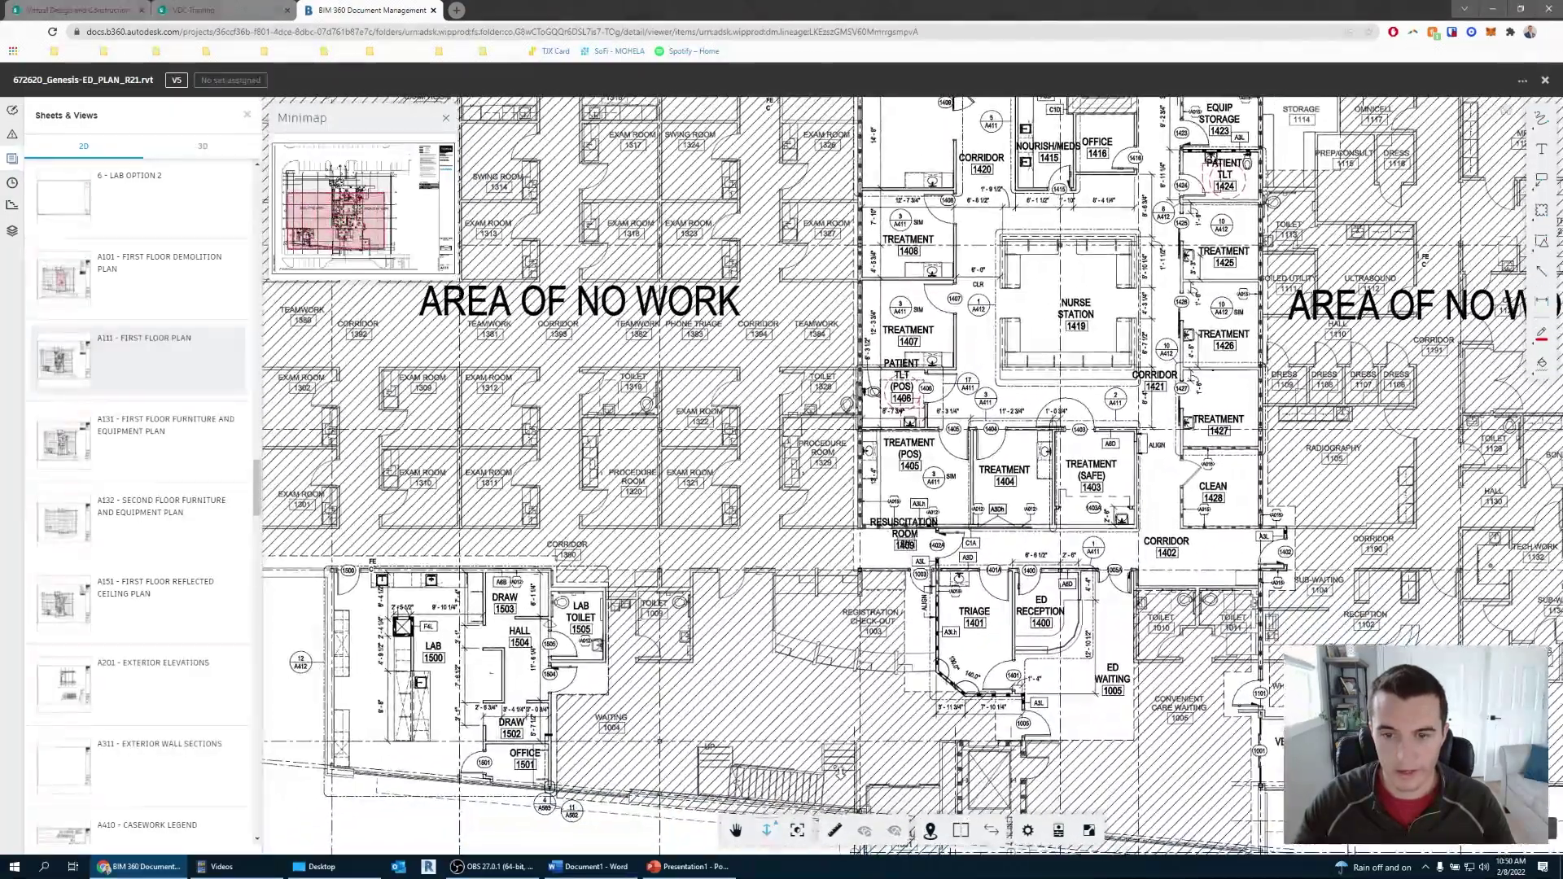
{"action": "left_click", "coordinate": [798, 832]}
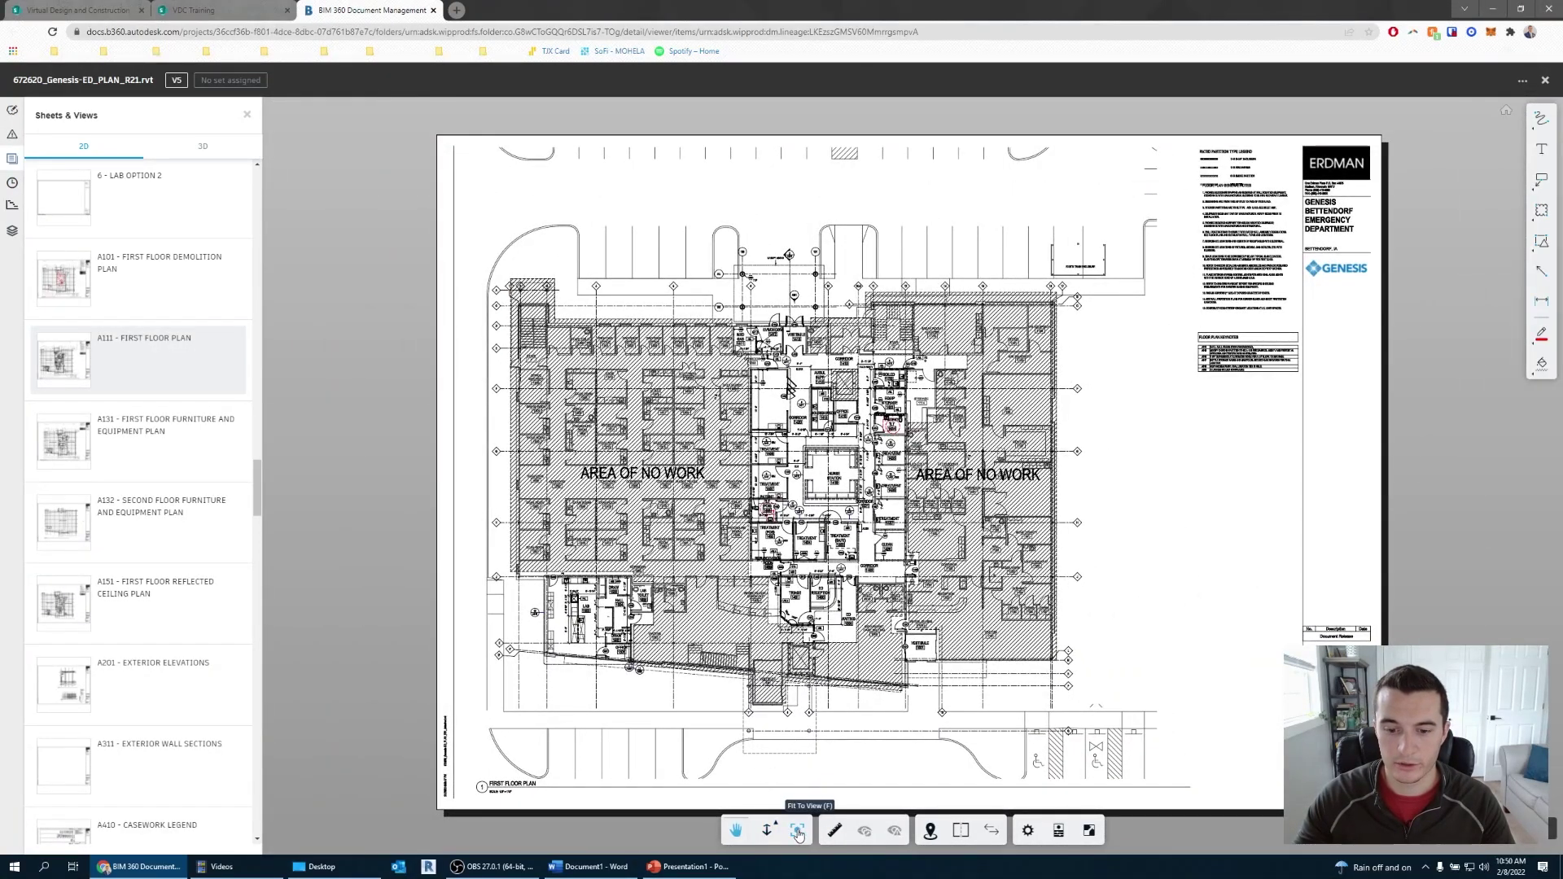
- Measure the clear distance across the corridor from the wall above door 1407 to the edge of Nurse Station 1419
{"action": "left_click", "coordinate": [837, 831]}
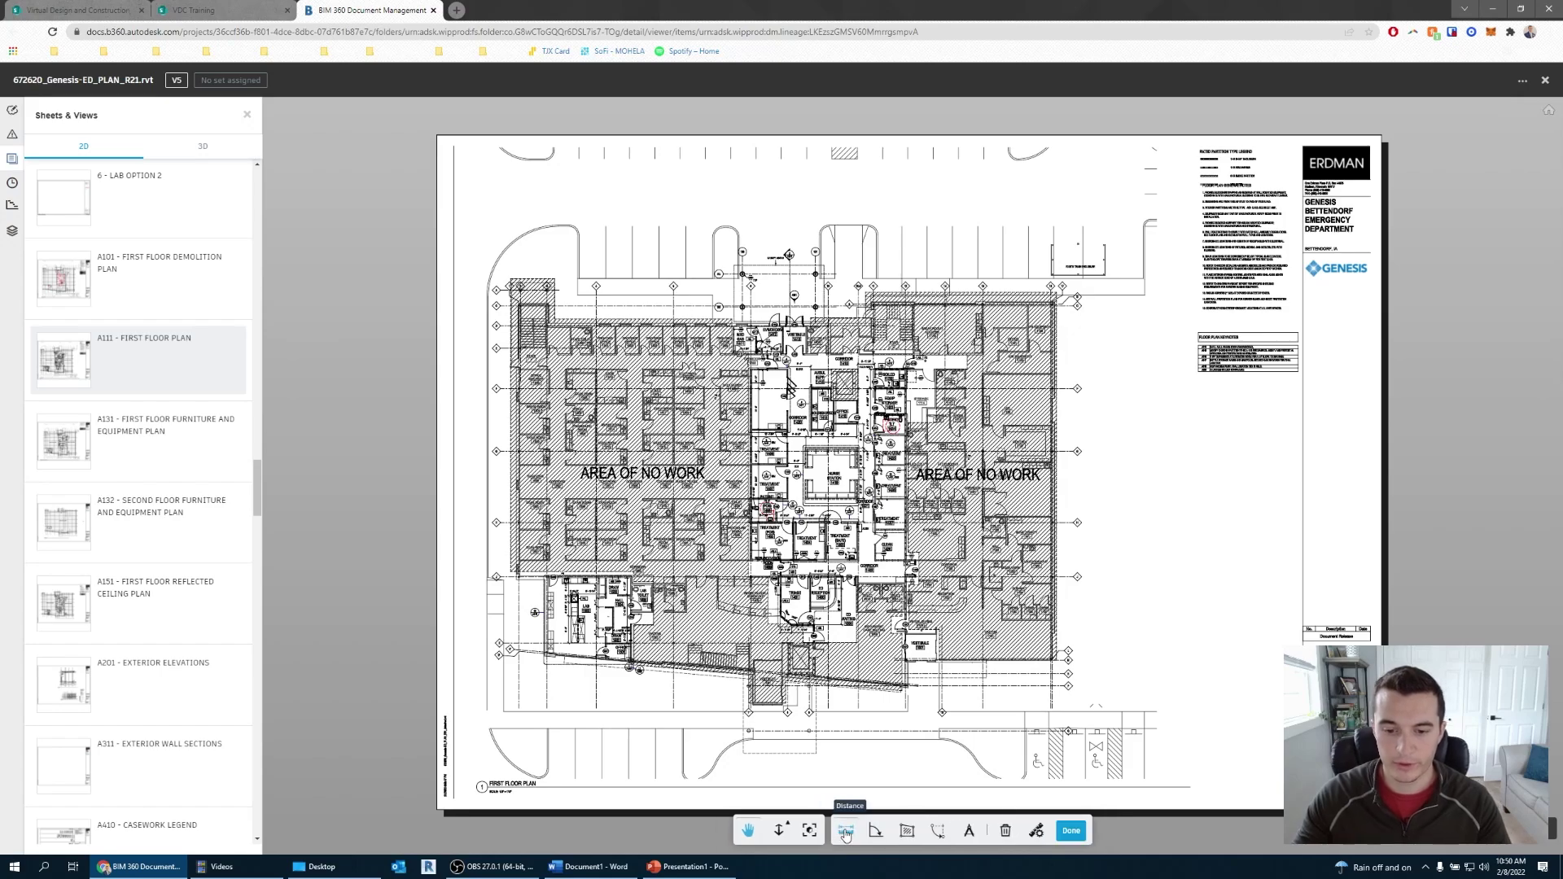
{"action": "left_click", "coordinate": [846, 830]}
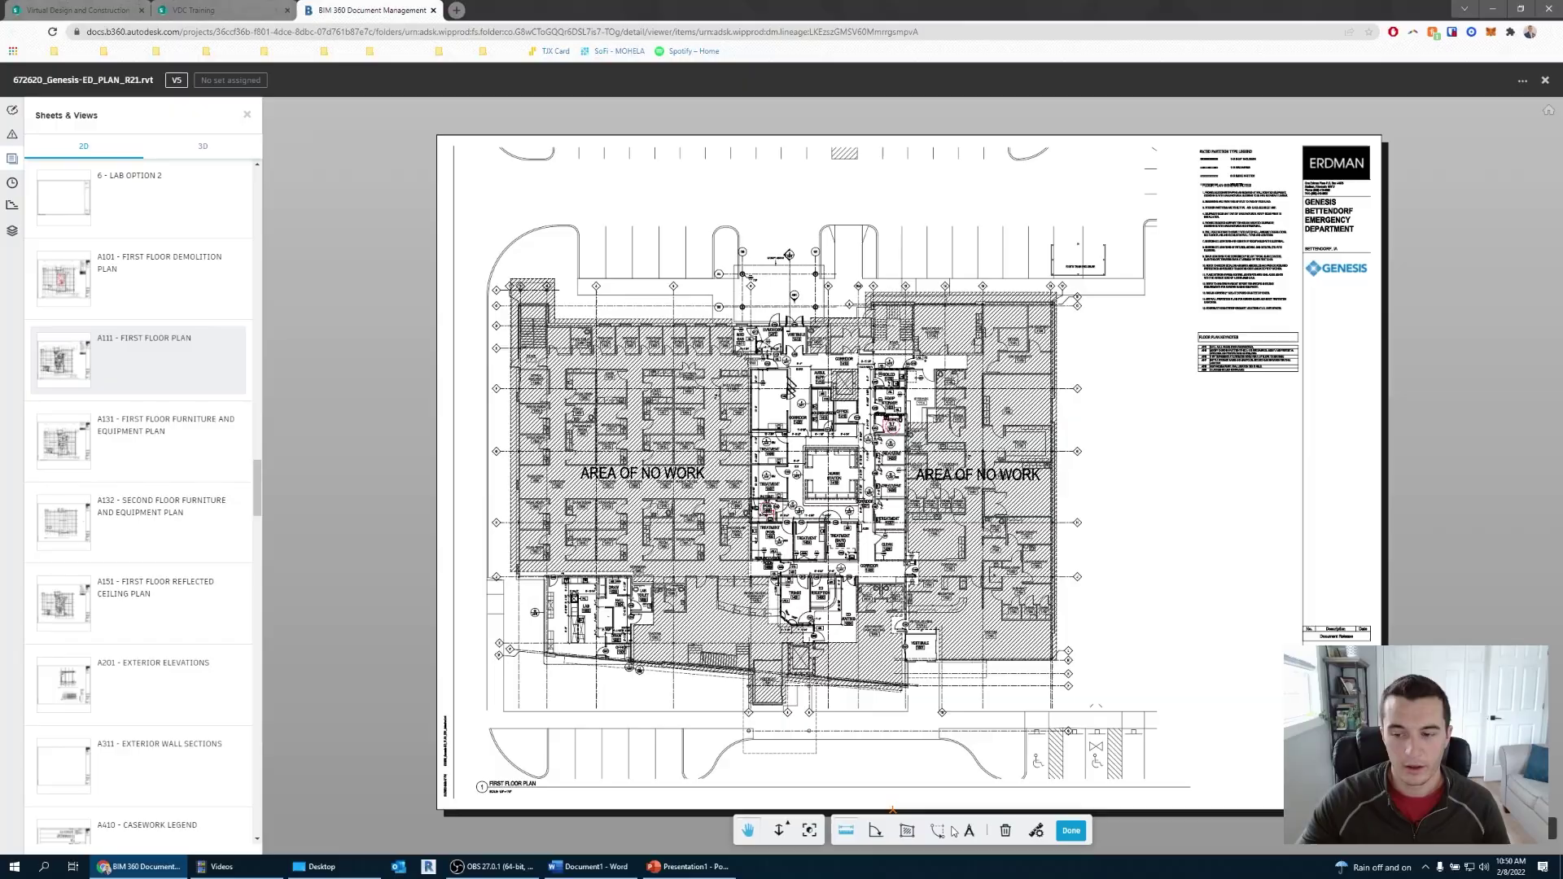
{"action": "scroll", "coordinate": [778, 392], "scroll_direction": "up", "scroll_amount": 5}
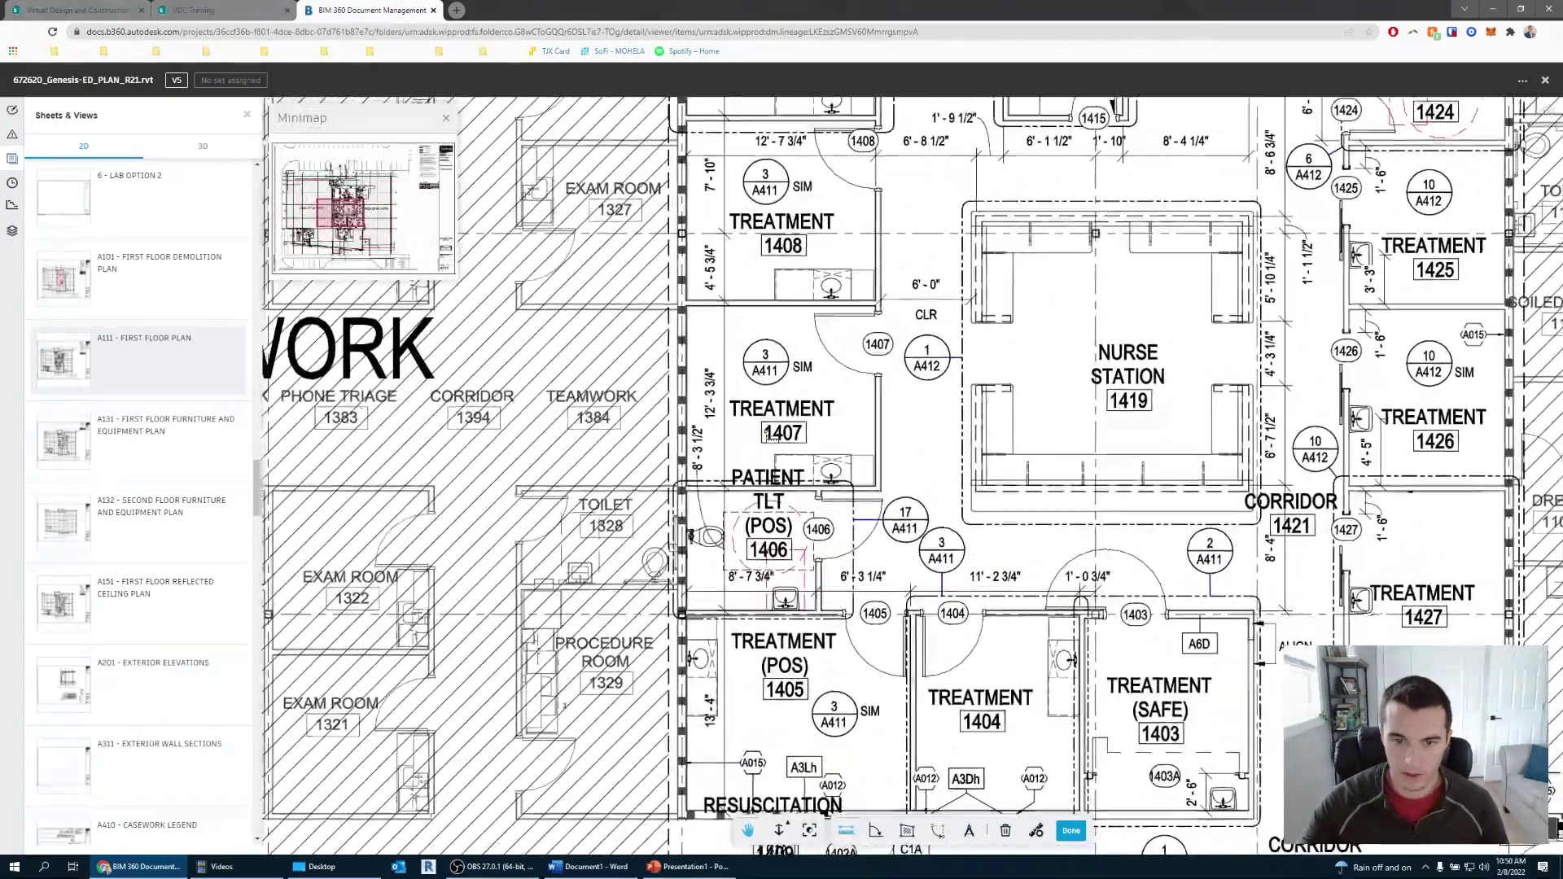
{"action": "scroll", "coordinate": [855, 468], "scroll_direction": "up", "scroll_amount": 5}
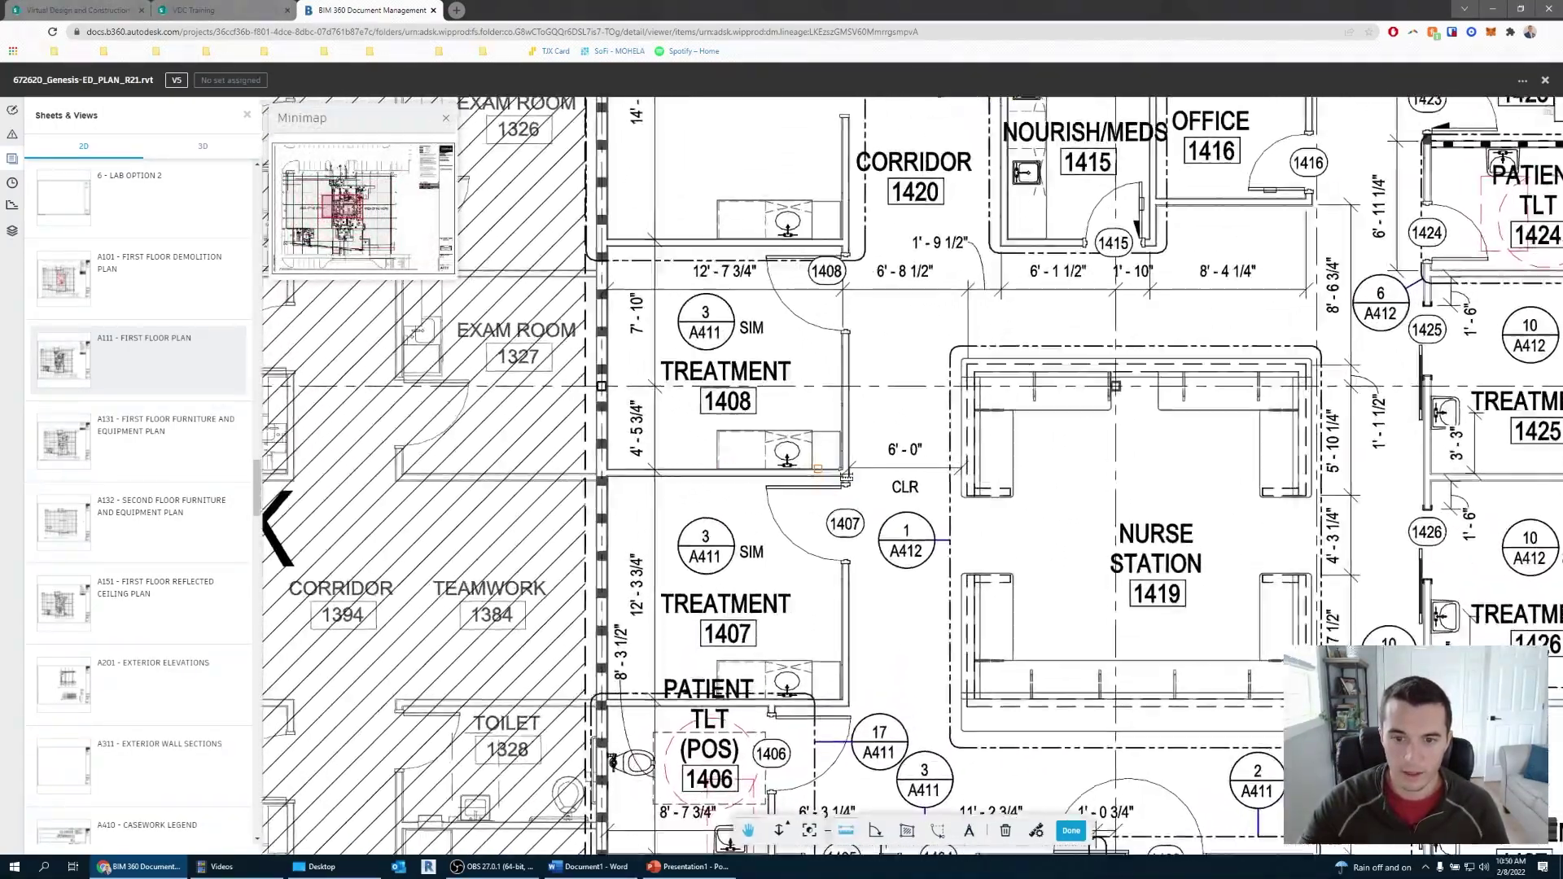
{"action": "scroll", "coordinate": [854, 465], "scroll_direction": "up", "scroll_amount": 2}
{"action": "left_click", "coordinate": [854, 474]}
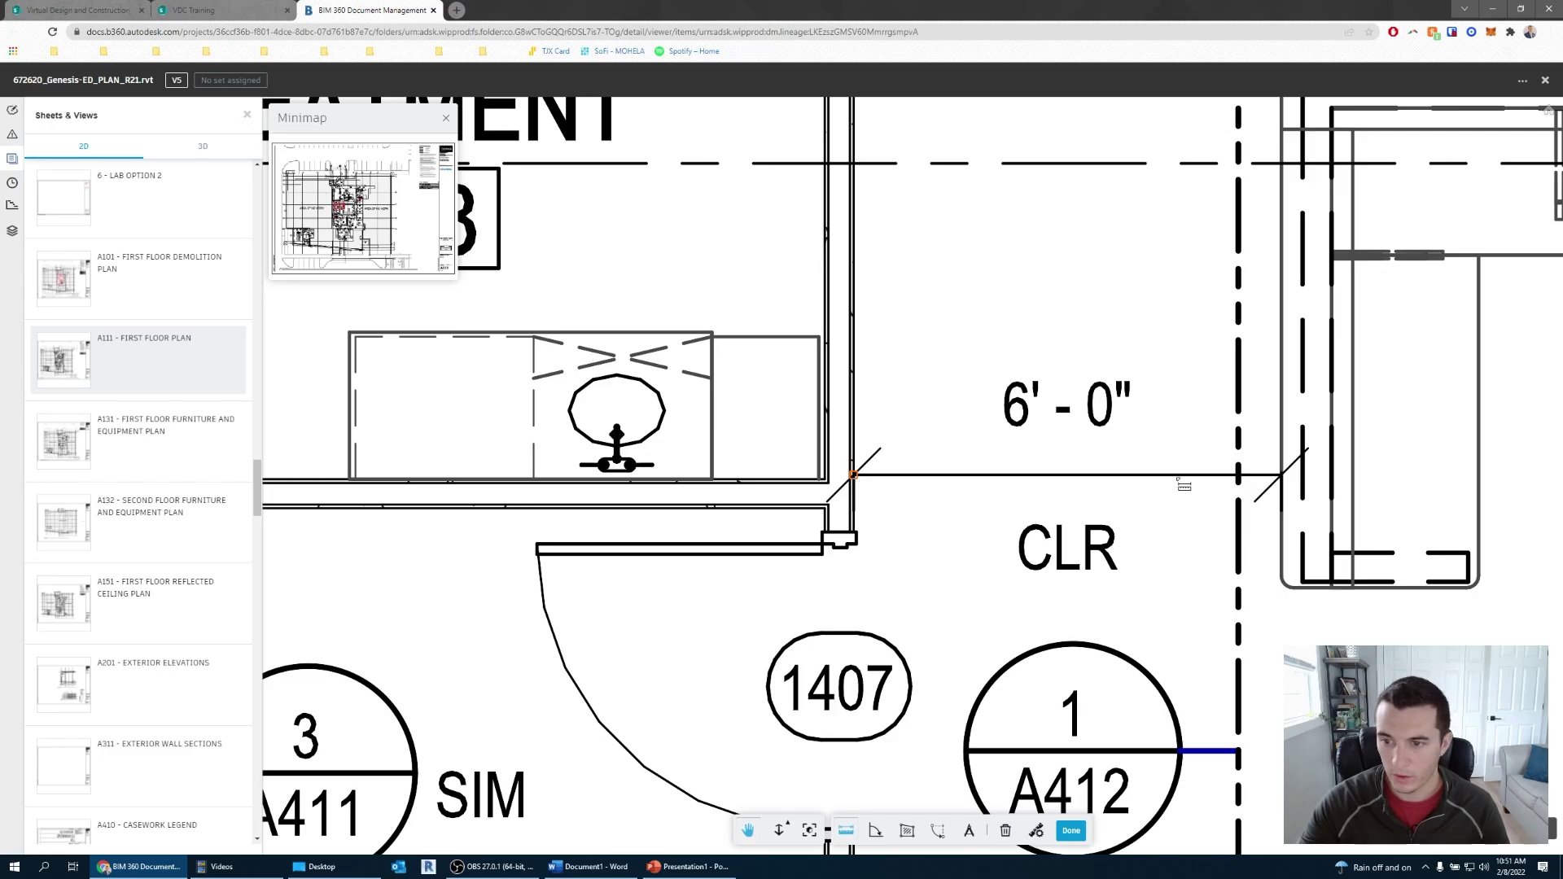
{"action": "left_click", "coordinate": [1282, 475]}
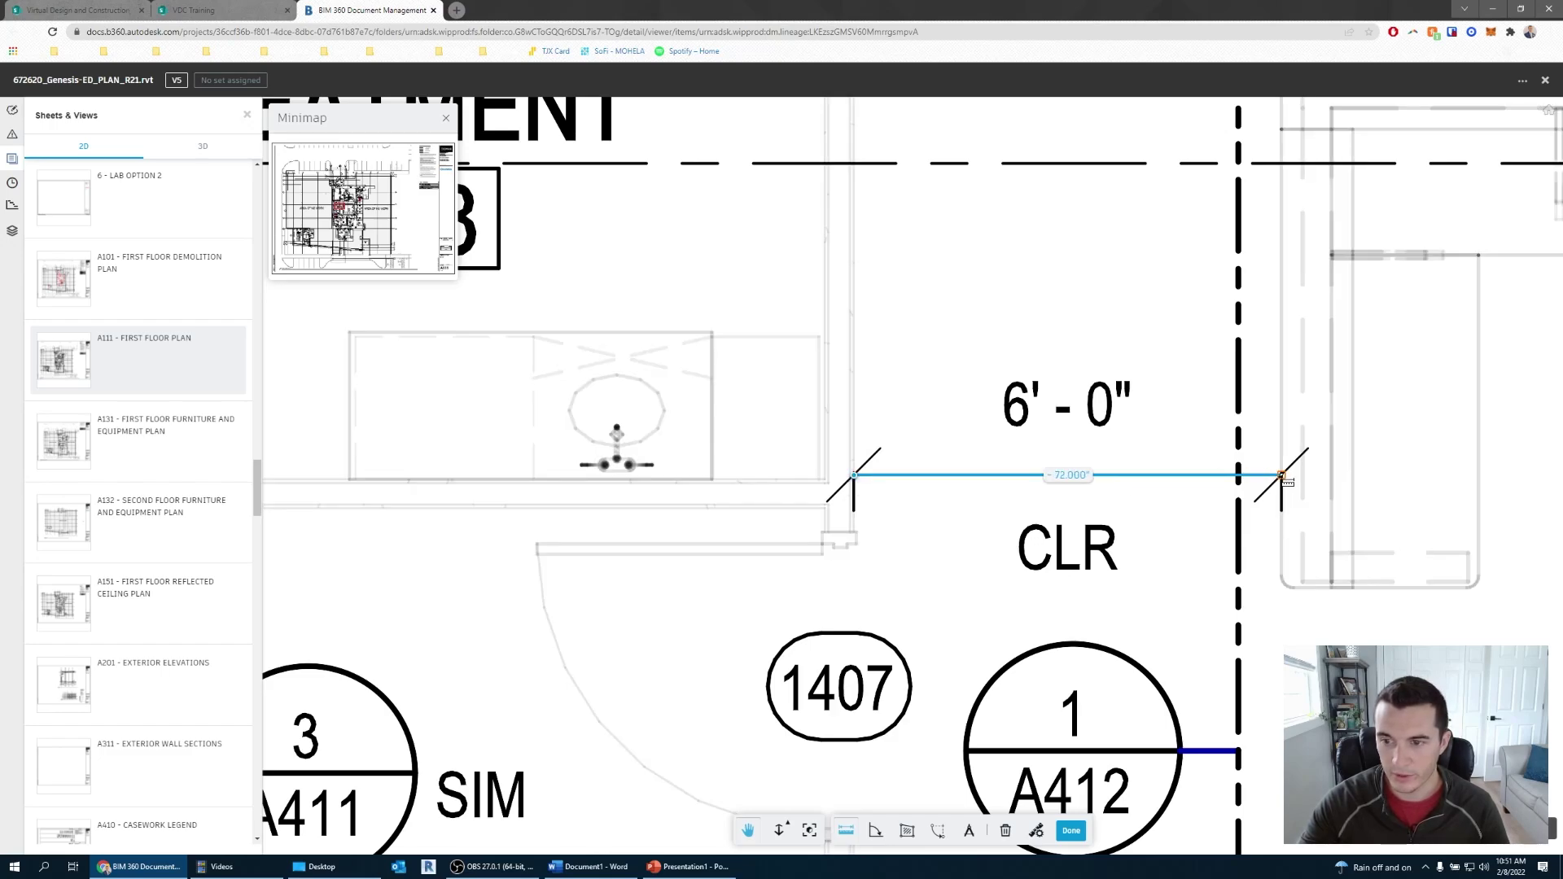
{"action": "middle_click_drag", "start_coordinate": [1145, 540], "coordinate": [991, 541]}
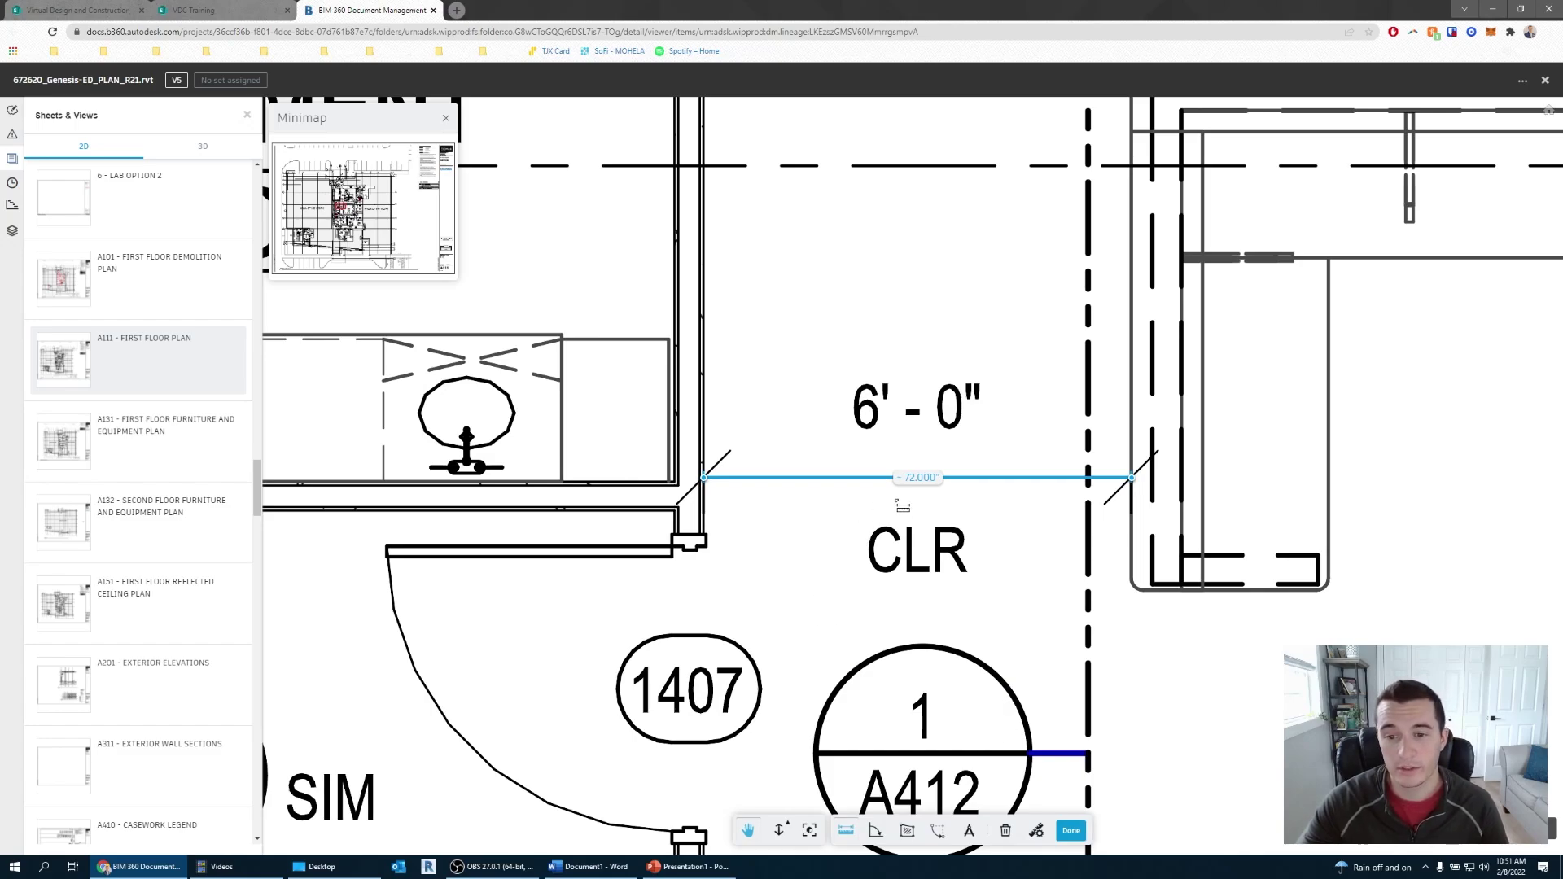
- Set the measurement unit type to feet and fractional inches
{"action": "left_click", "coordinate": [1039, 832]}
{"action": "left_click", "coordinate": [992, 710]}
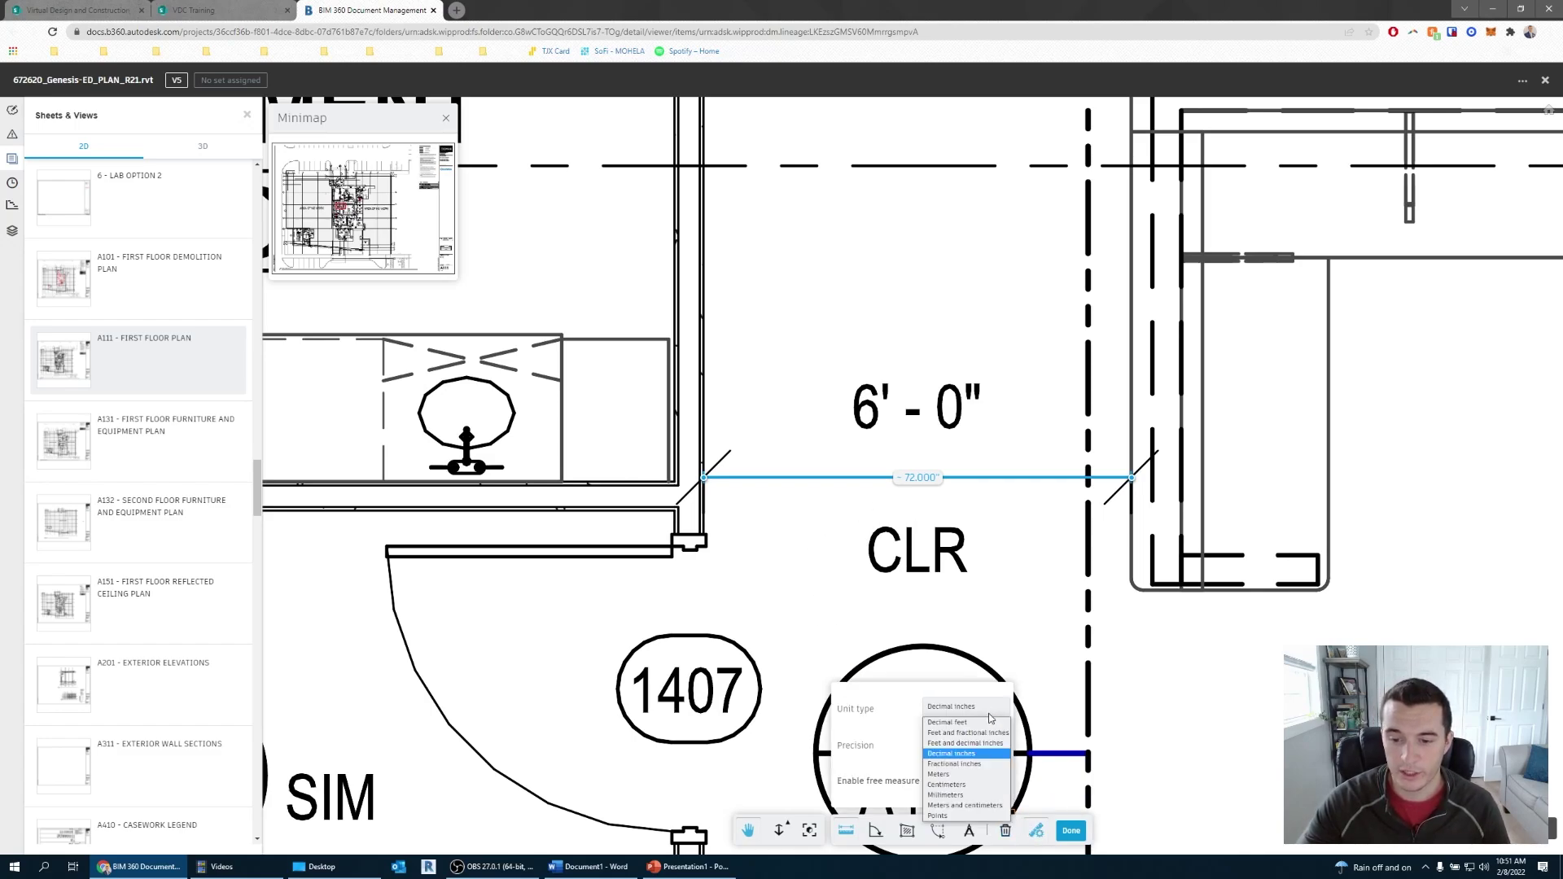
{"action": "left_click", "coordinate": [985, 734]}
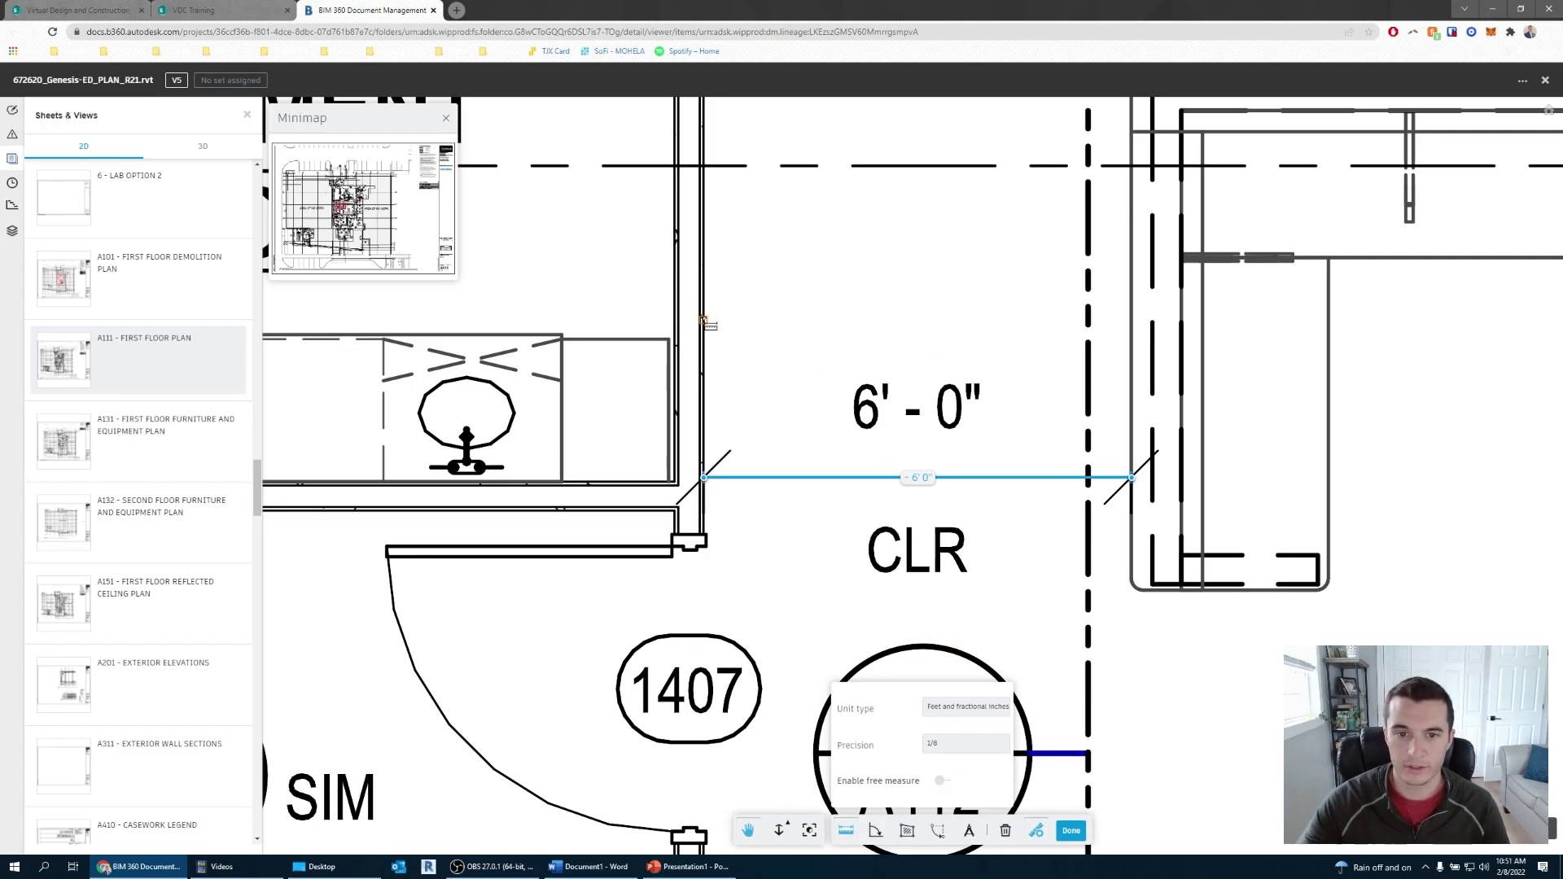
- Enable free measure and try a free measurement from the corridor wall above the 6'-0" clearance dimension
{"action": "left_click", "coordinate": [941, 782]}
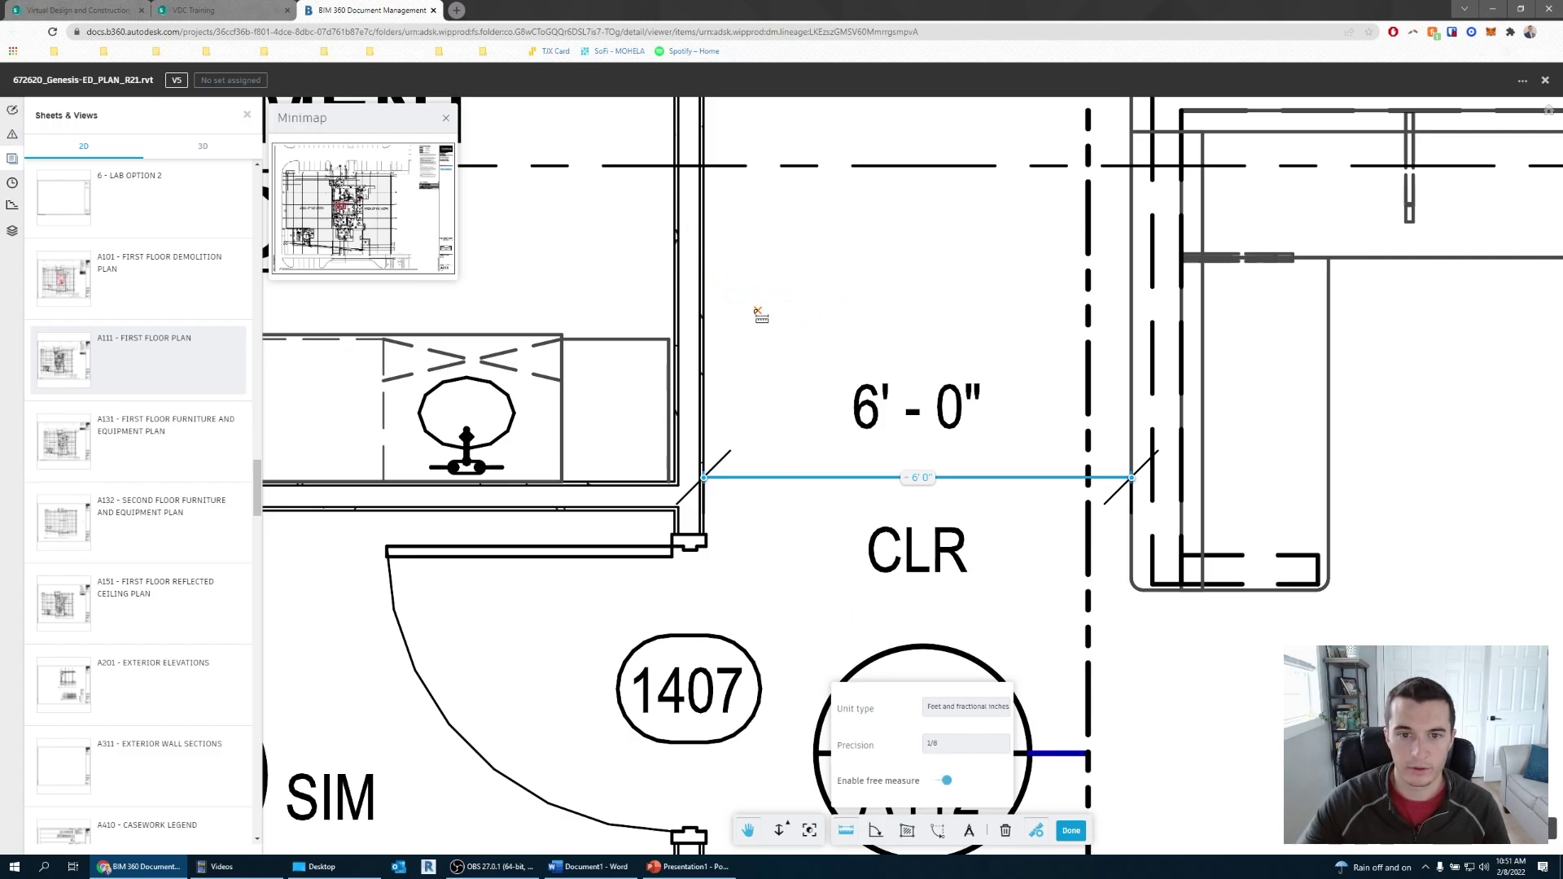
{"action": "left_click", "coordinate": [704, 305]}
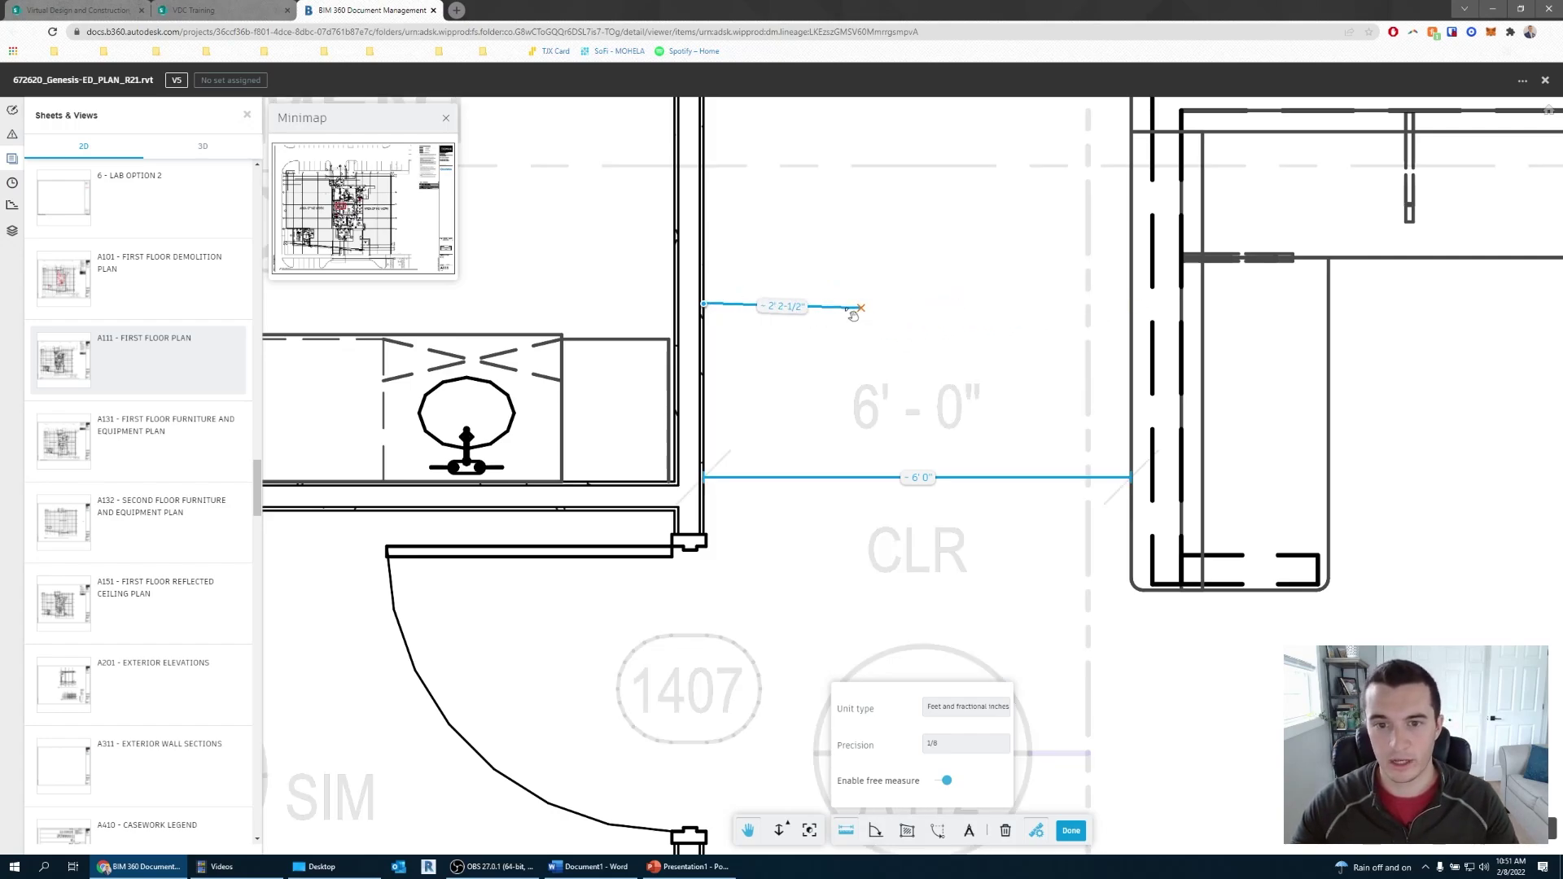
{"action": "key", "text": "Escape"}
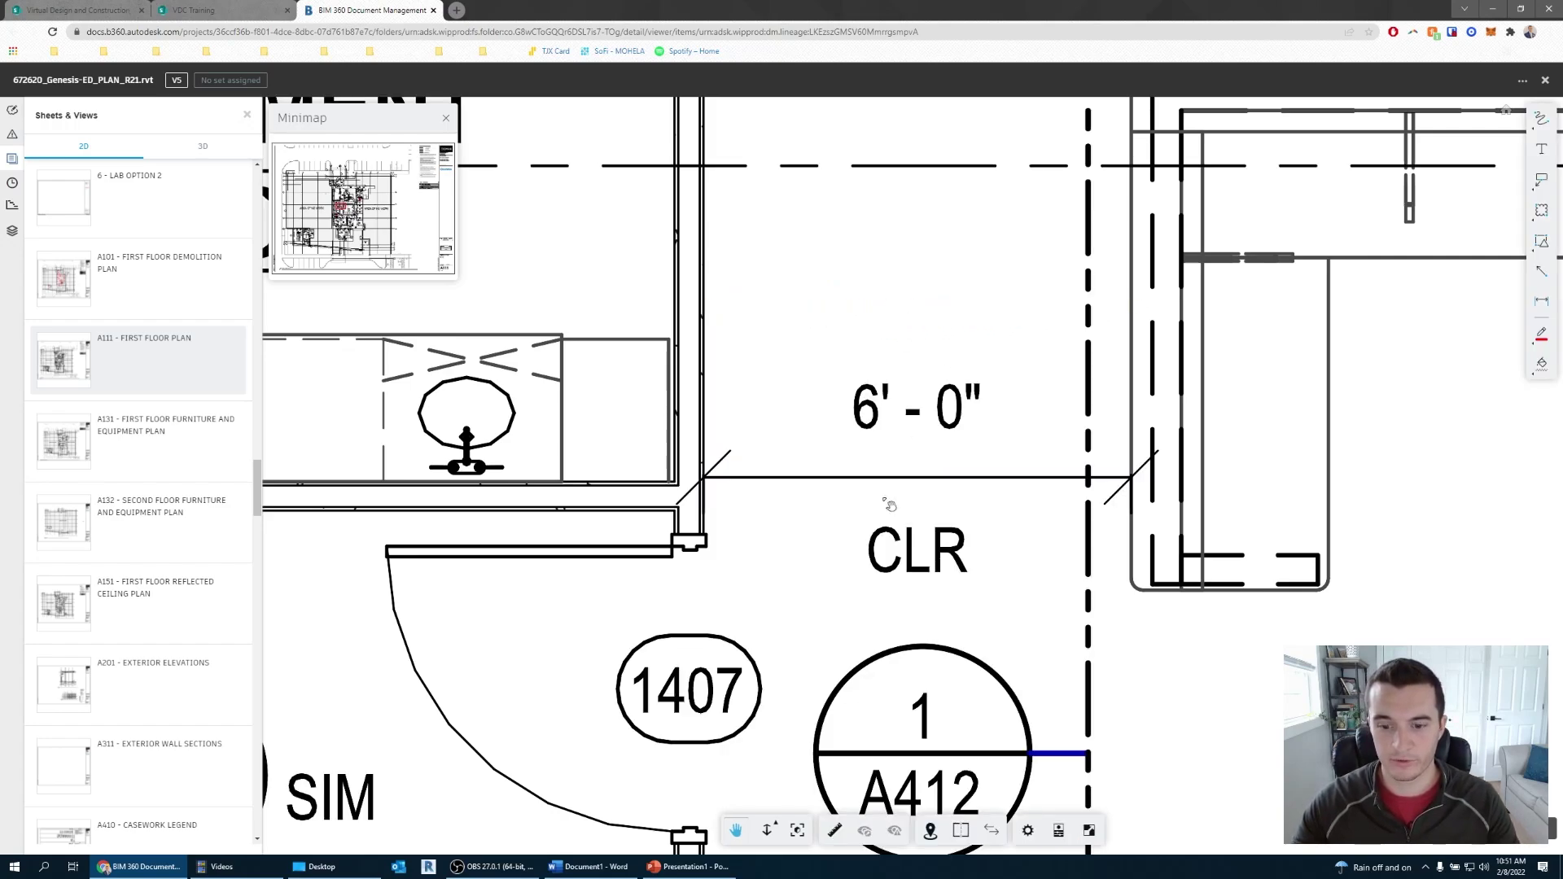
- Measure the floor area of Treatment 1408 by tracing its four inside corners
{"action": "left_click", "coordinate": [834, 830]}
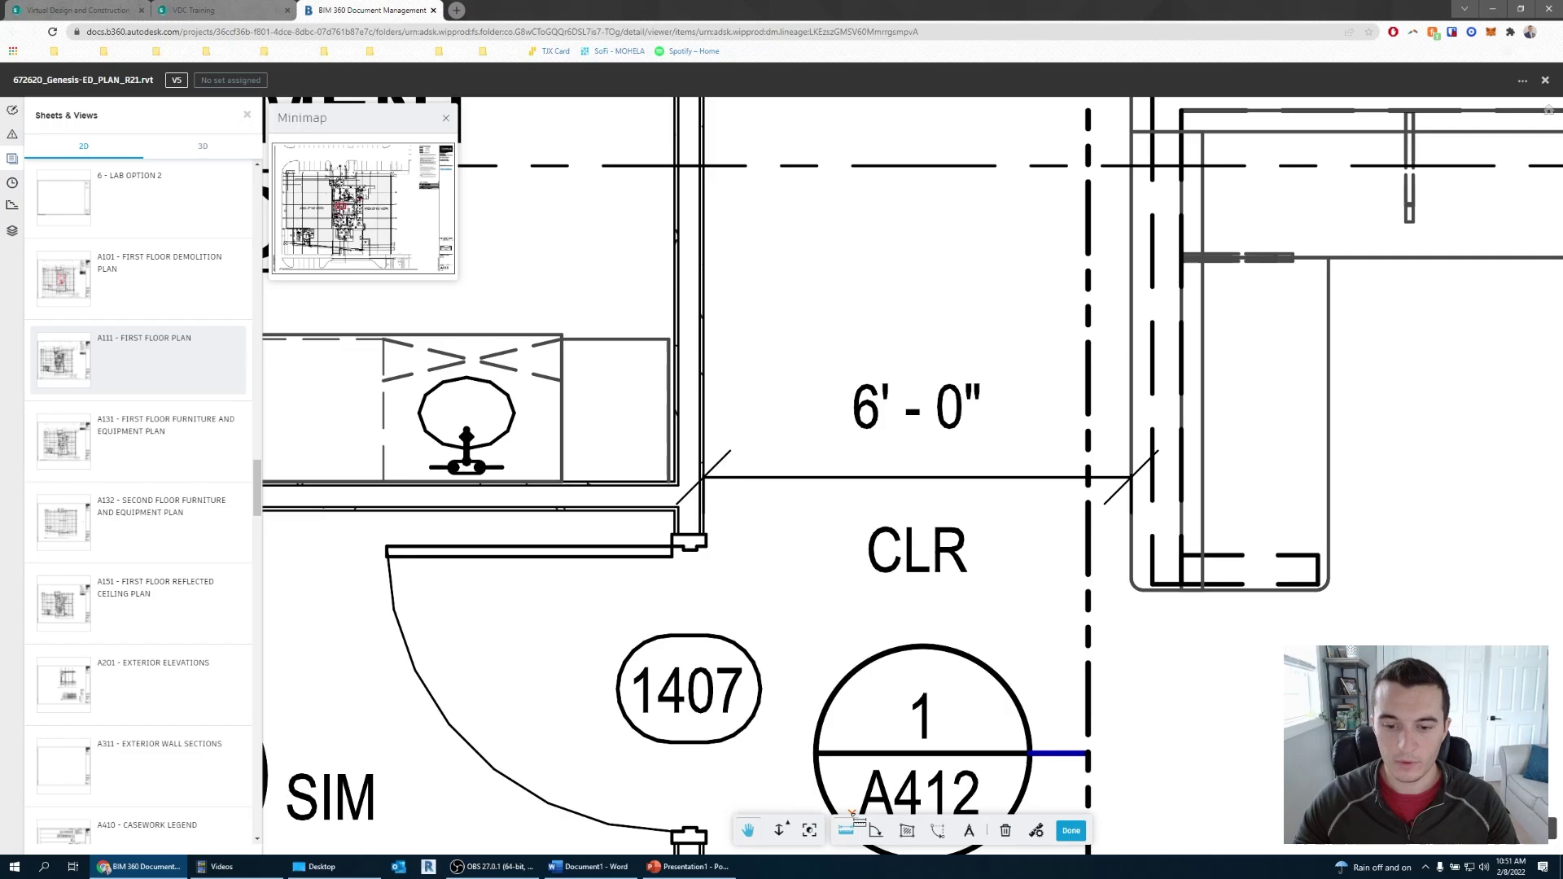
{"action": "left_click", "coordinate": [908, 831]}
{"action": "scroll", "coordinate": [847, 616], "scroll_direction": "down", "scroll_amount": 3}
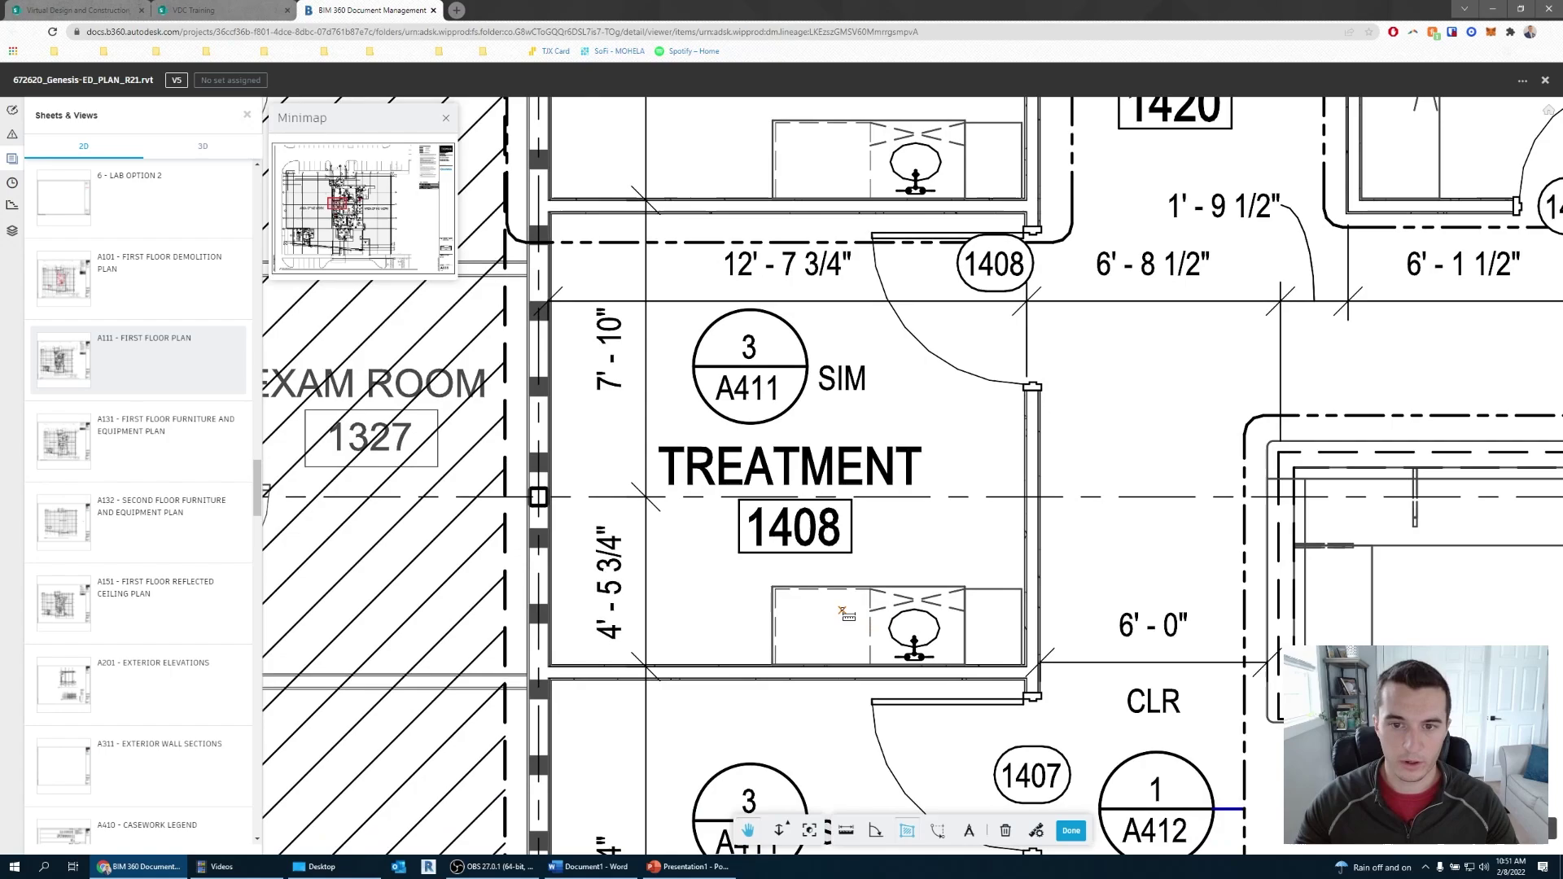
{"action": "left_click", "coordinate": [549, 214]}
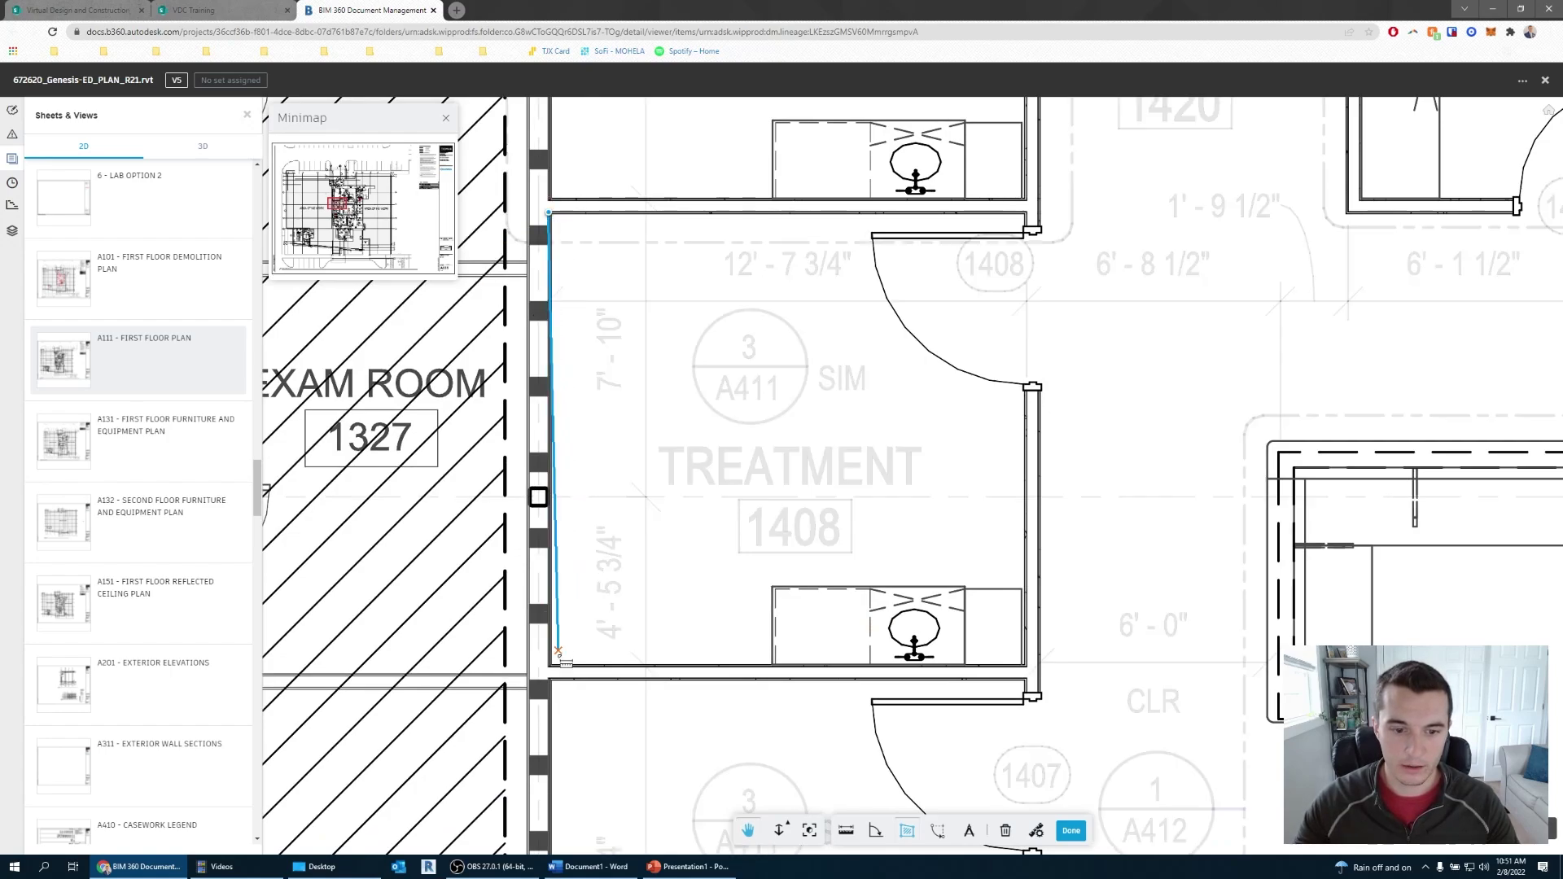
{"action": "left_click", "coordinate": [551, 666]}
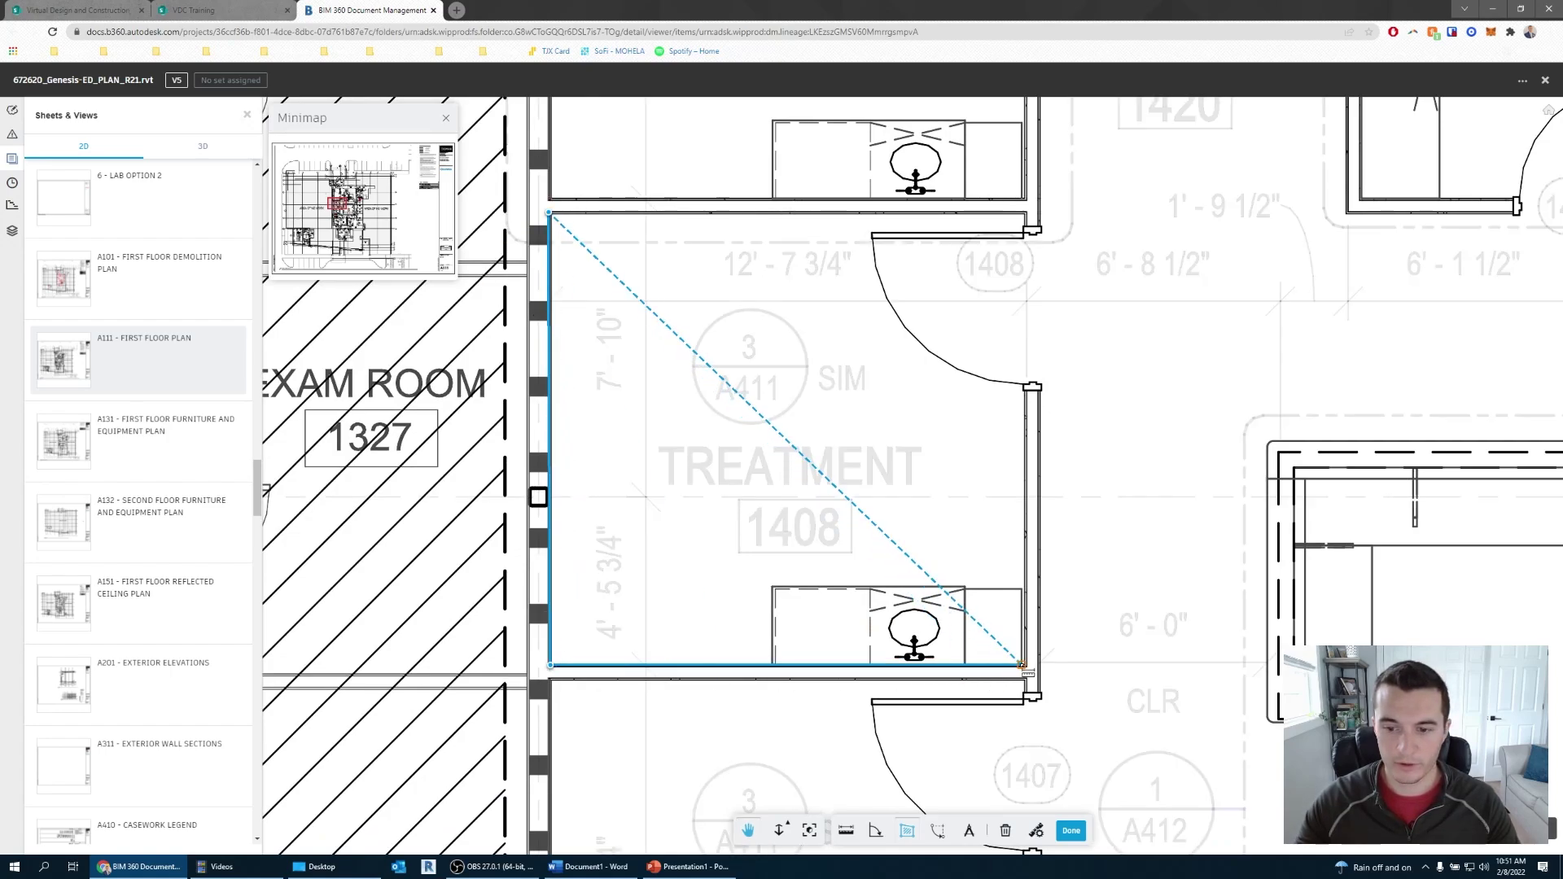
{"action": "left_click", "coordinate": [1027, 666]}
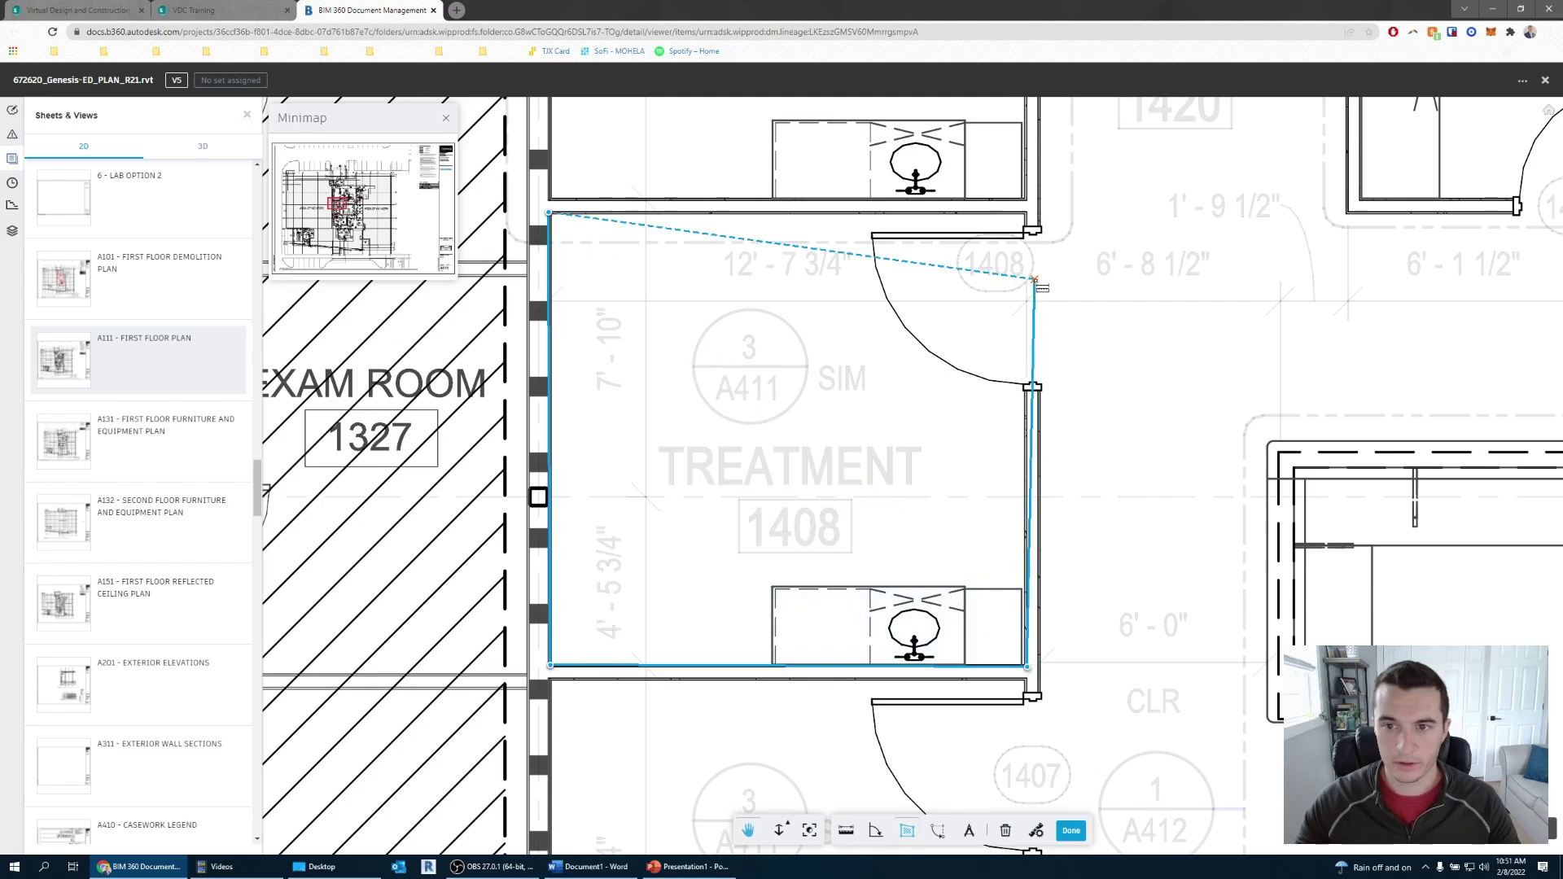
{"action": "left_click", "coordinate": [1028, 213]}
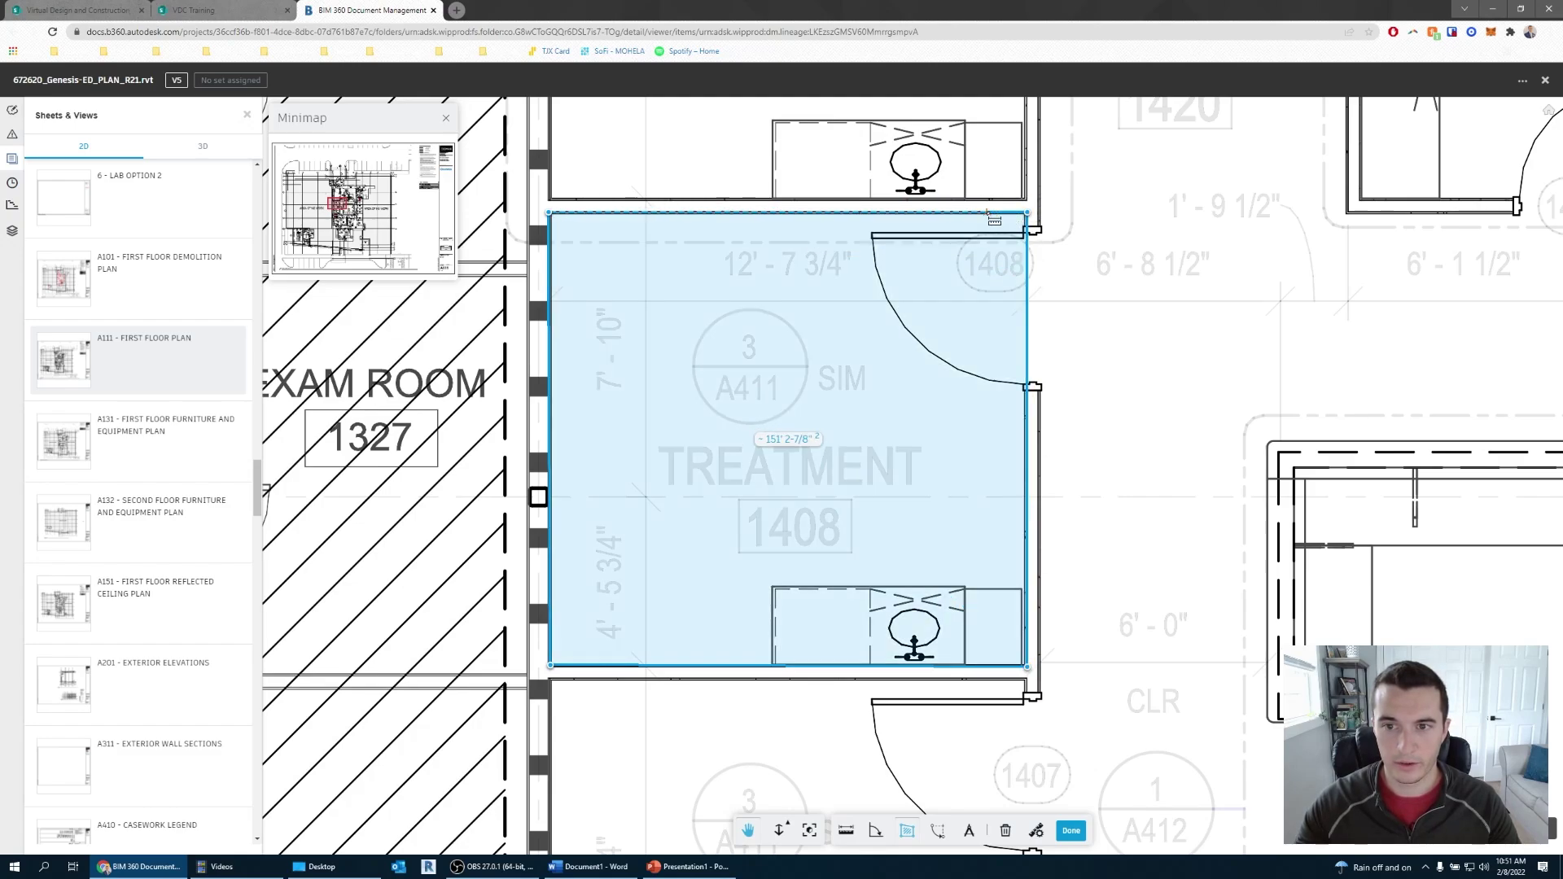
{"action": "mouse_move", "coordinate": [989, 214]}
{"action": "left_mouse_down"}
{"action": "mouse_move", "coordinate": [918, 268]}
{"action": "mouse_move", "coordinate": [981, 214]}
{"action": "left_mouse_up"}
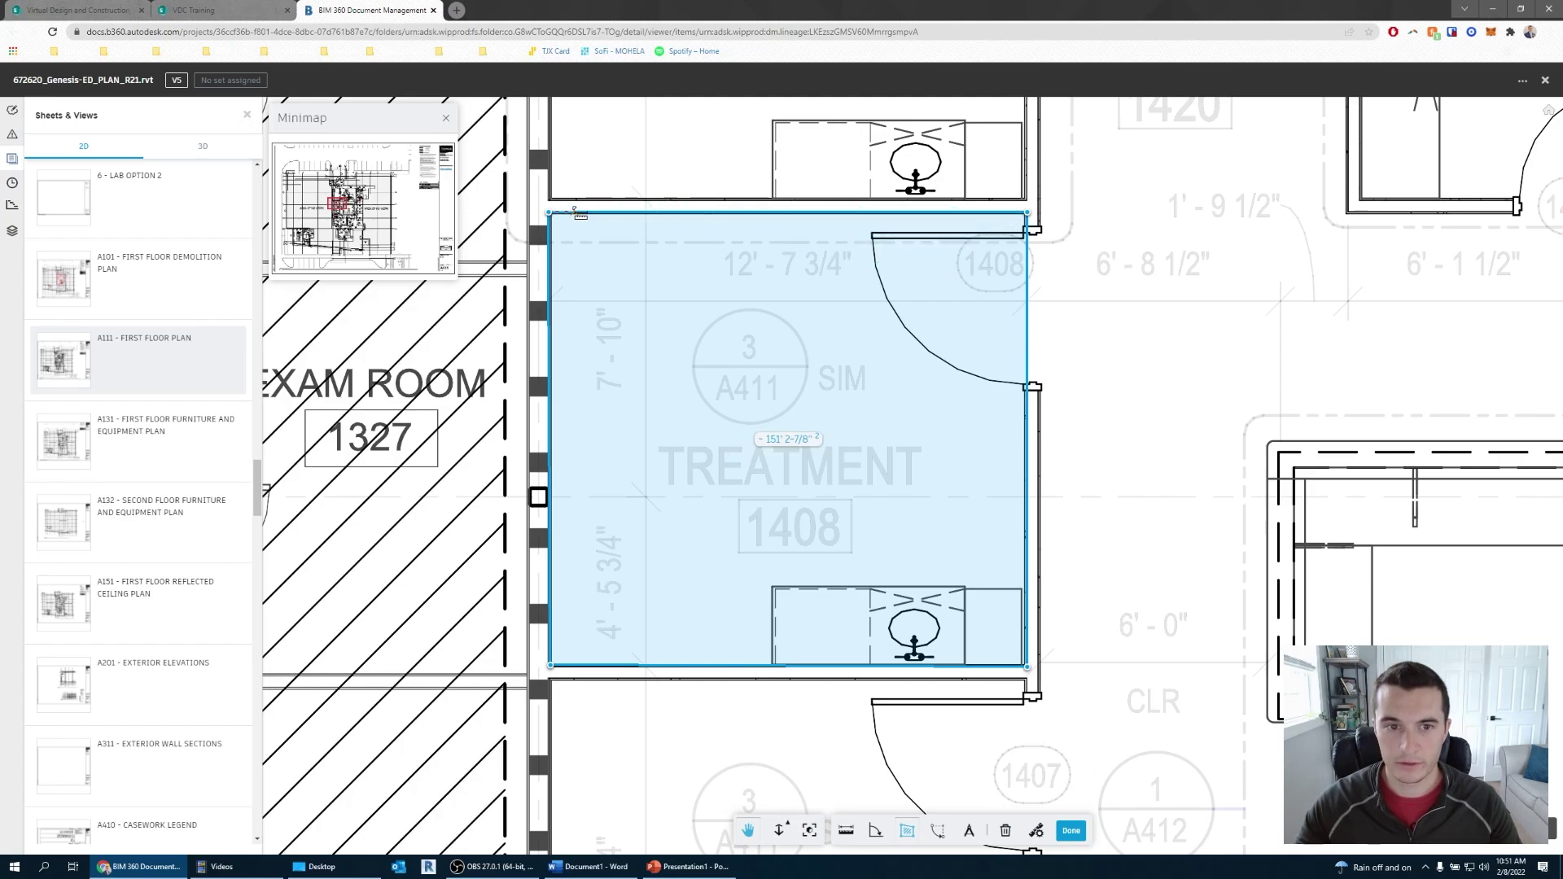
- Delete the area measurement from Treatment 1408
{"action": "scroll", "coordinate": [794, 436], "scroll_direction": "down", "scroll_amount": 3}
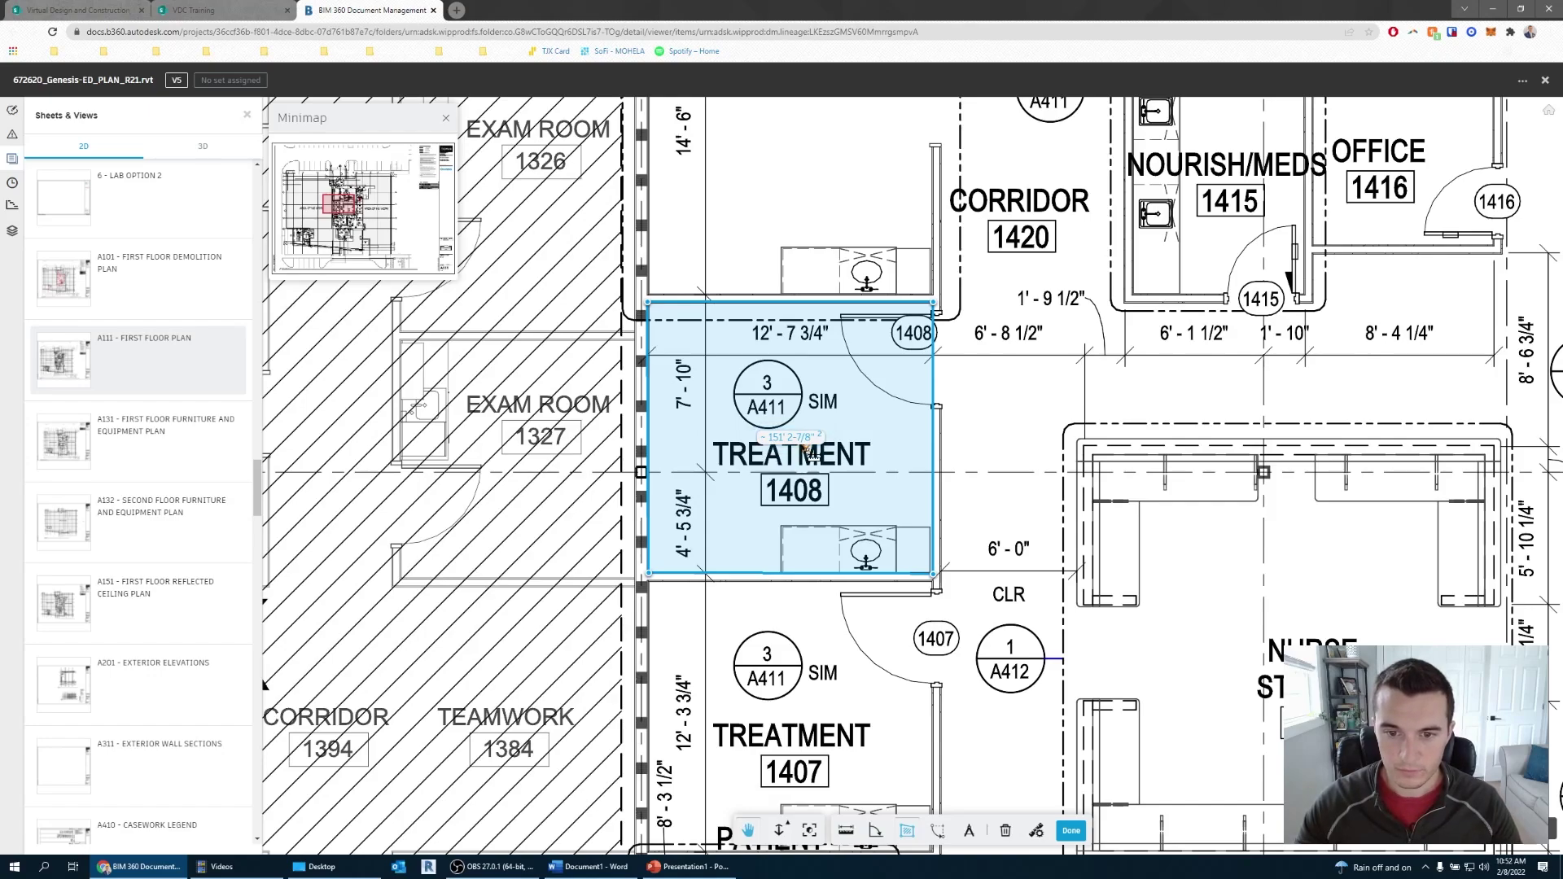
{"action": "middle_click_drag", "start_coordinate": [885, 443], "coordinate": [862, 458]}
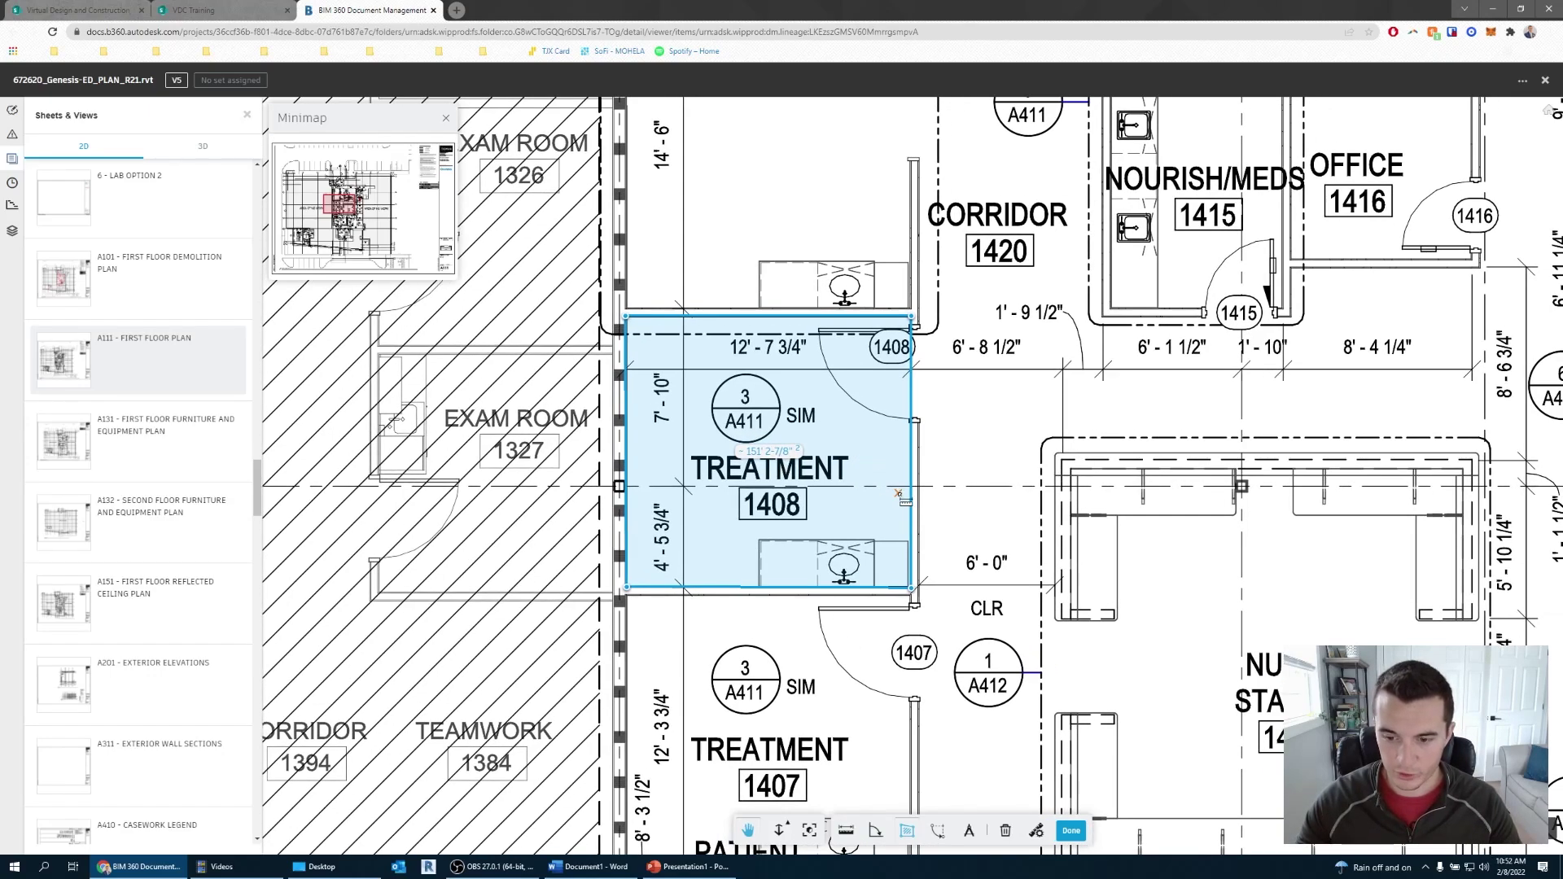
{"action": "left_click", "coordinate": [1009, 836]}
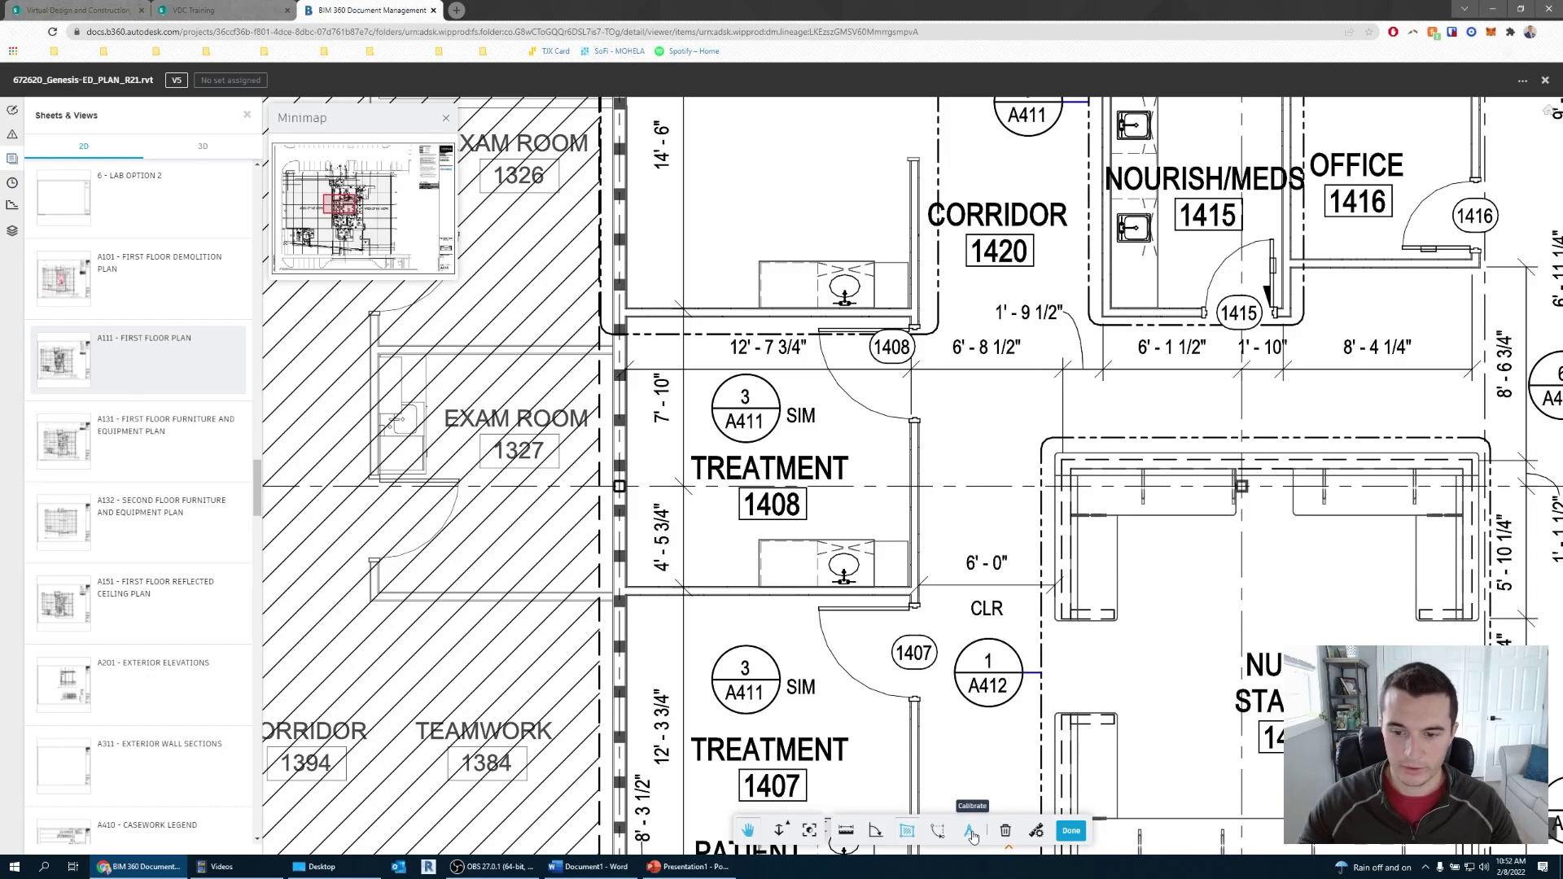
- Calibrate the drawing with a size of 6'0" across the corridor clearance dimension near door 1407, and finish measuring
{"action": "left_click", "coordinate": [971, 834]}
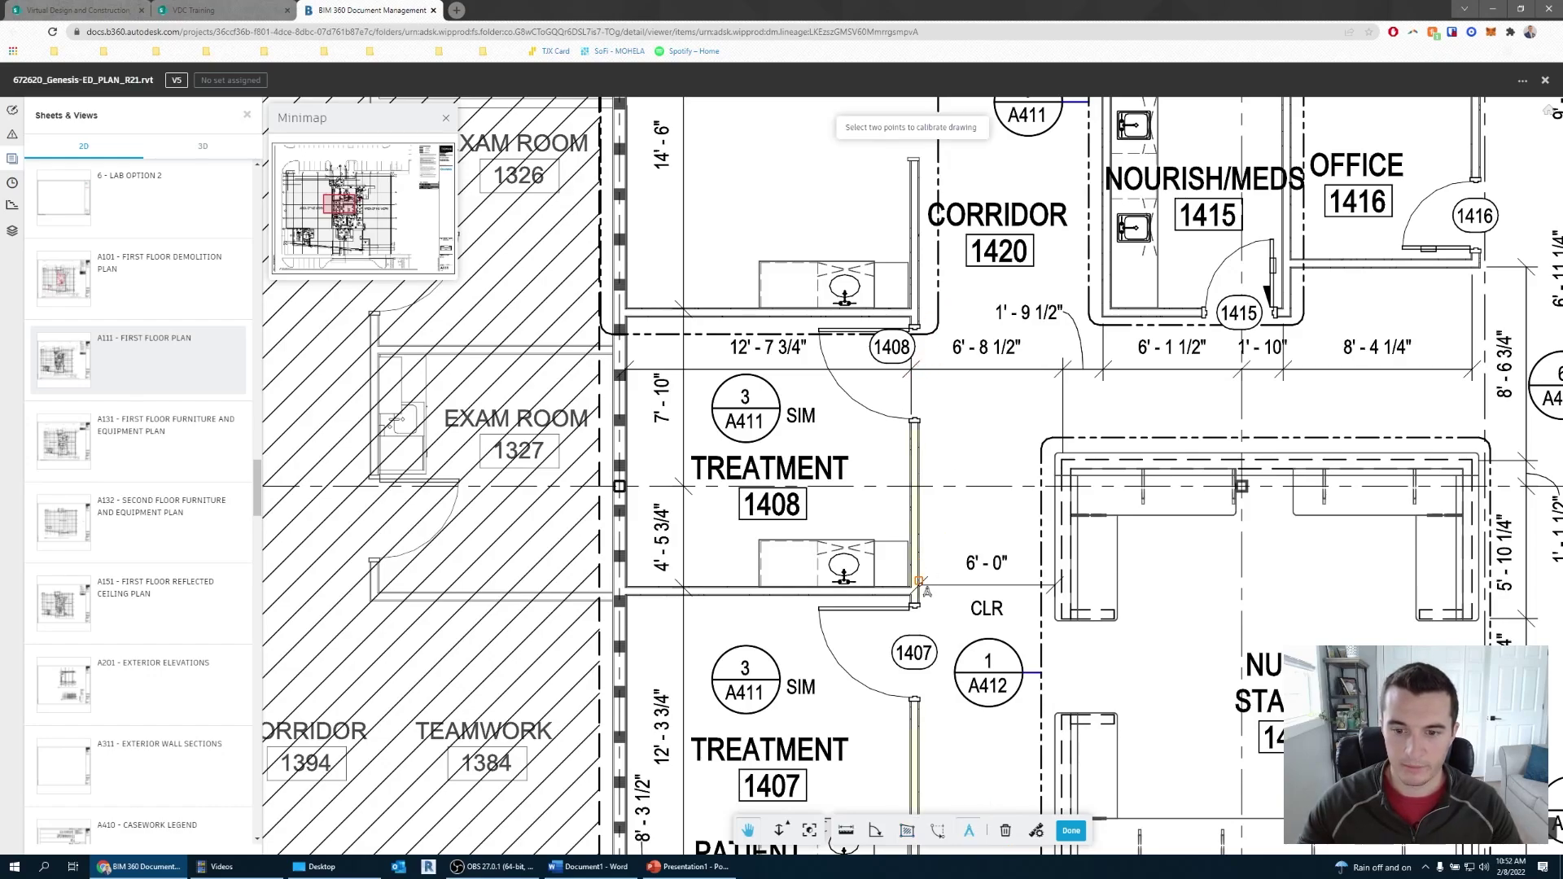
{"action": "scroll", "coordinate": [919, 582], "scroll_direction": "up", "scroll_amount": 5}
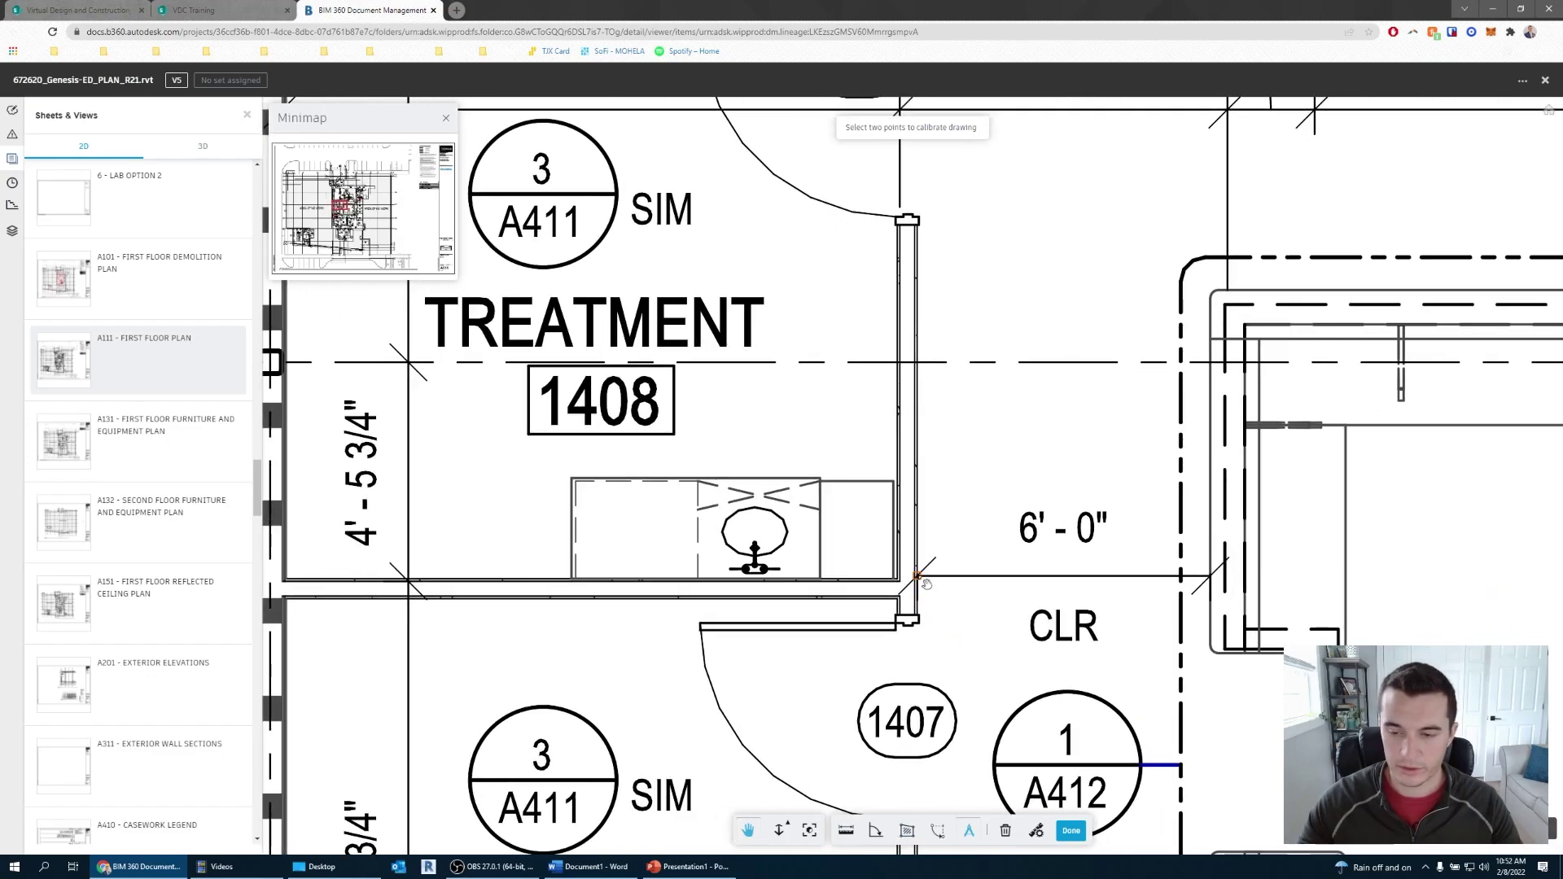
{"action": "left_click", "coordinate": [918, 577]}
{"action": "left_click", "coordinate": [1211, 577]}
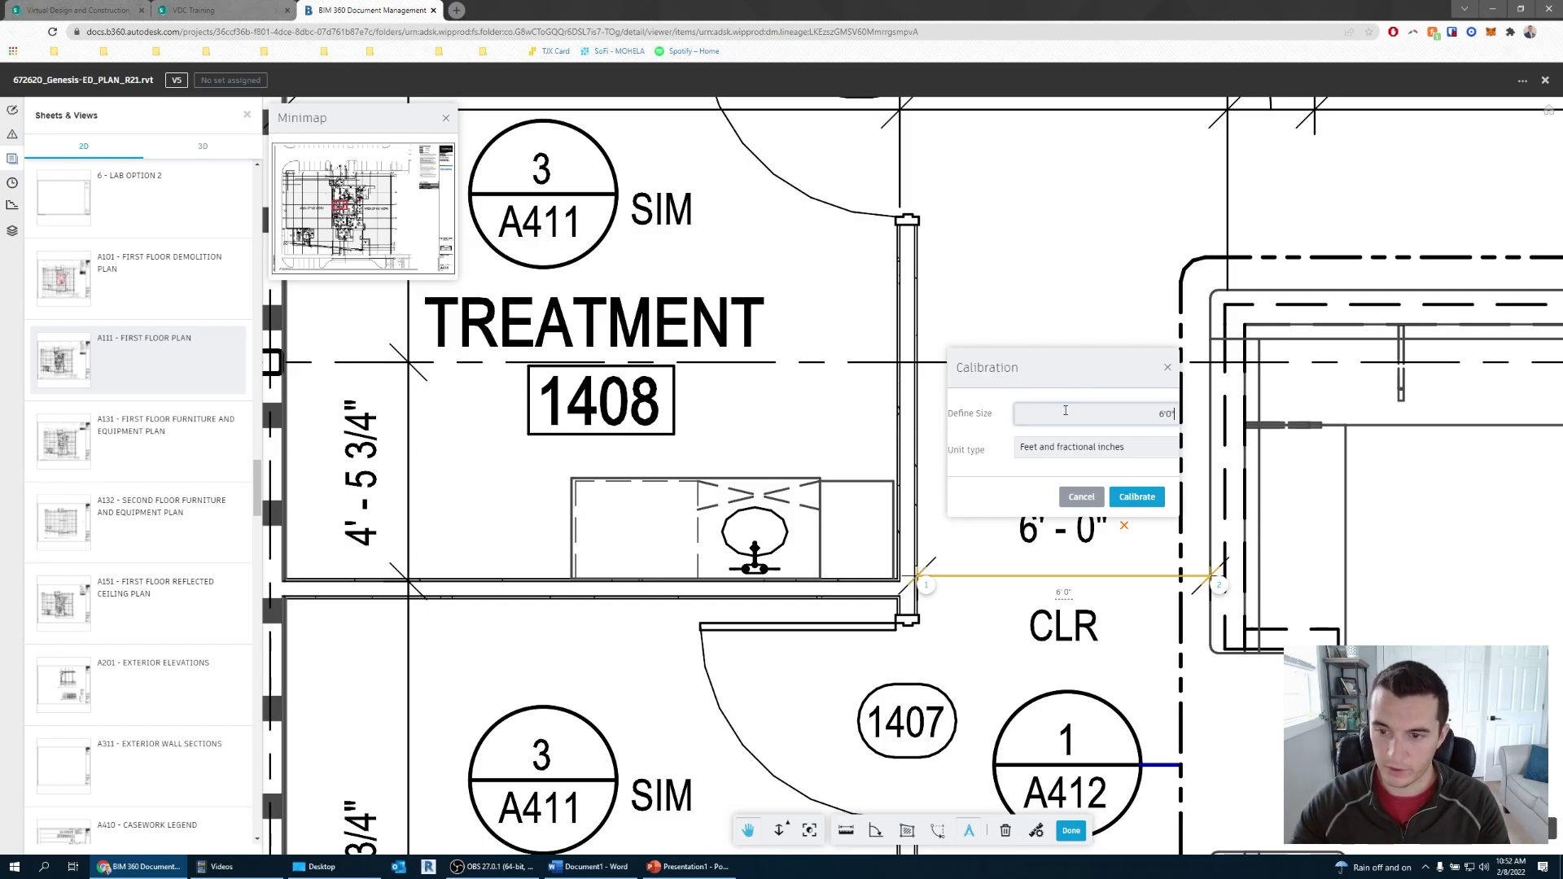
{"action": "left_click", "coordinate": [1125, 499]}
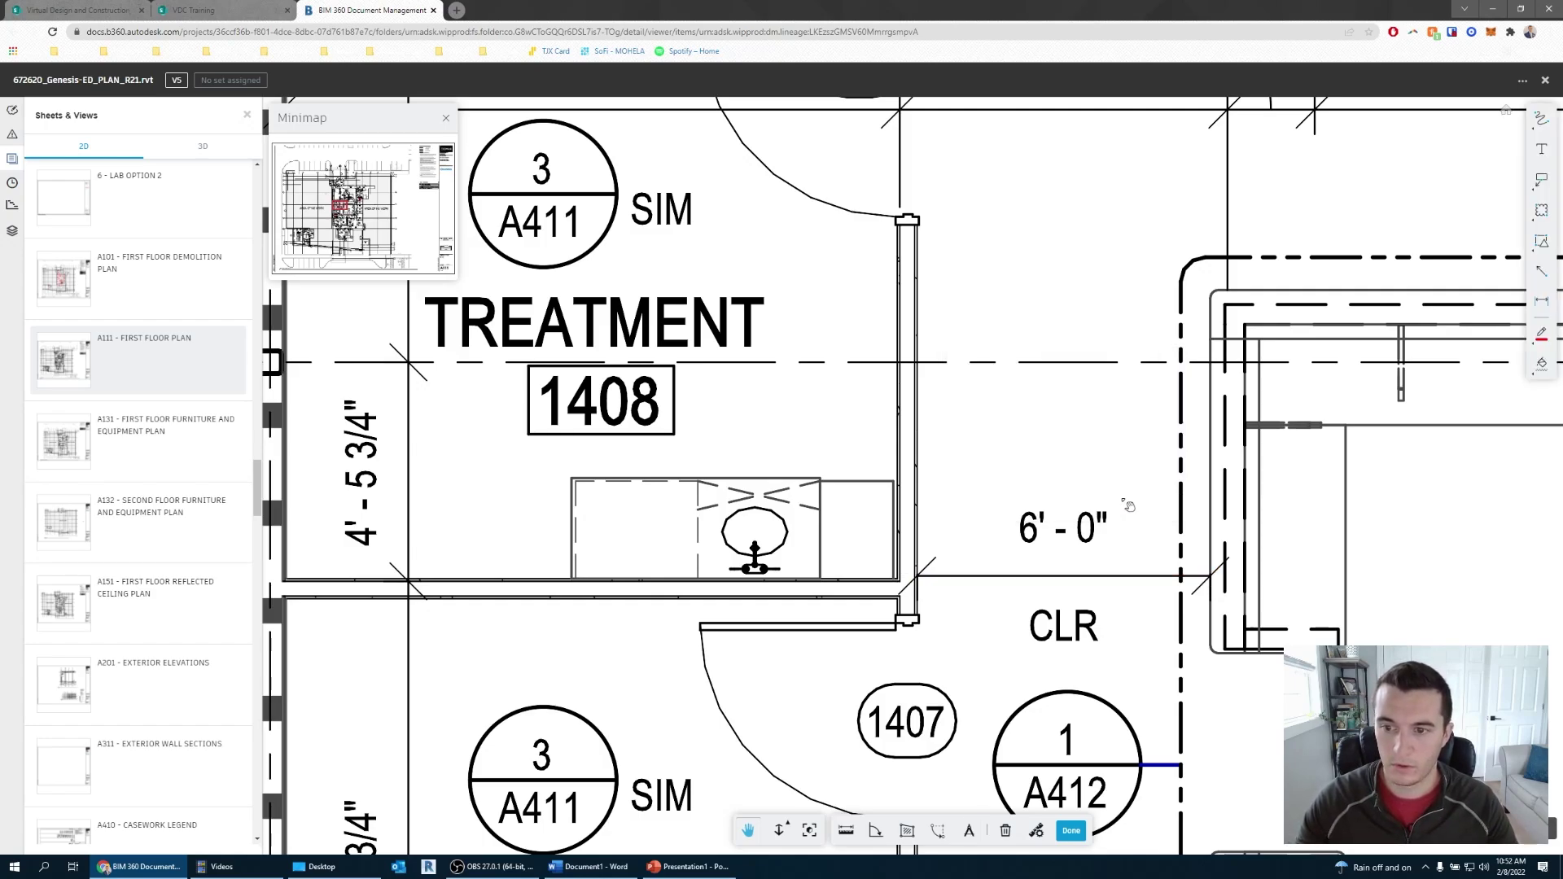
{"action": "scroll", "coordinate": [1021, 557], "scroll_direction": "down", "scroll_amount": 3}
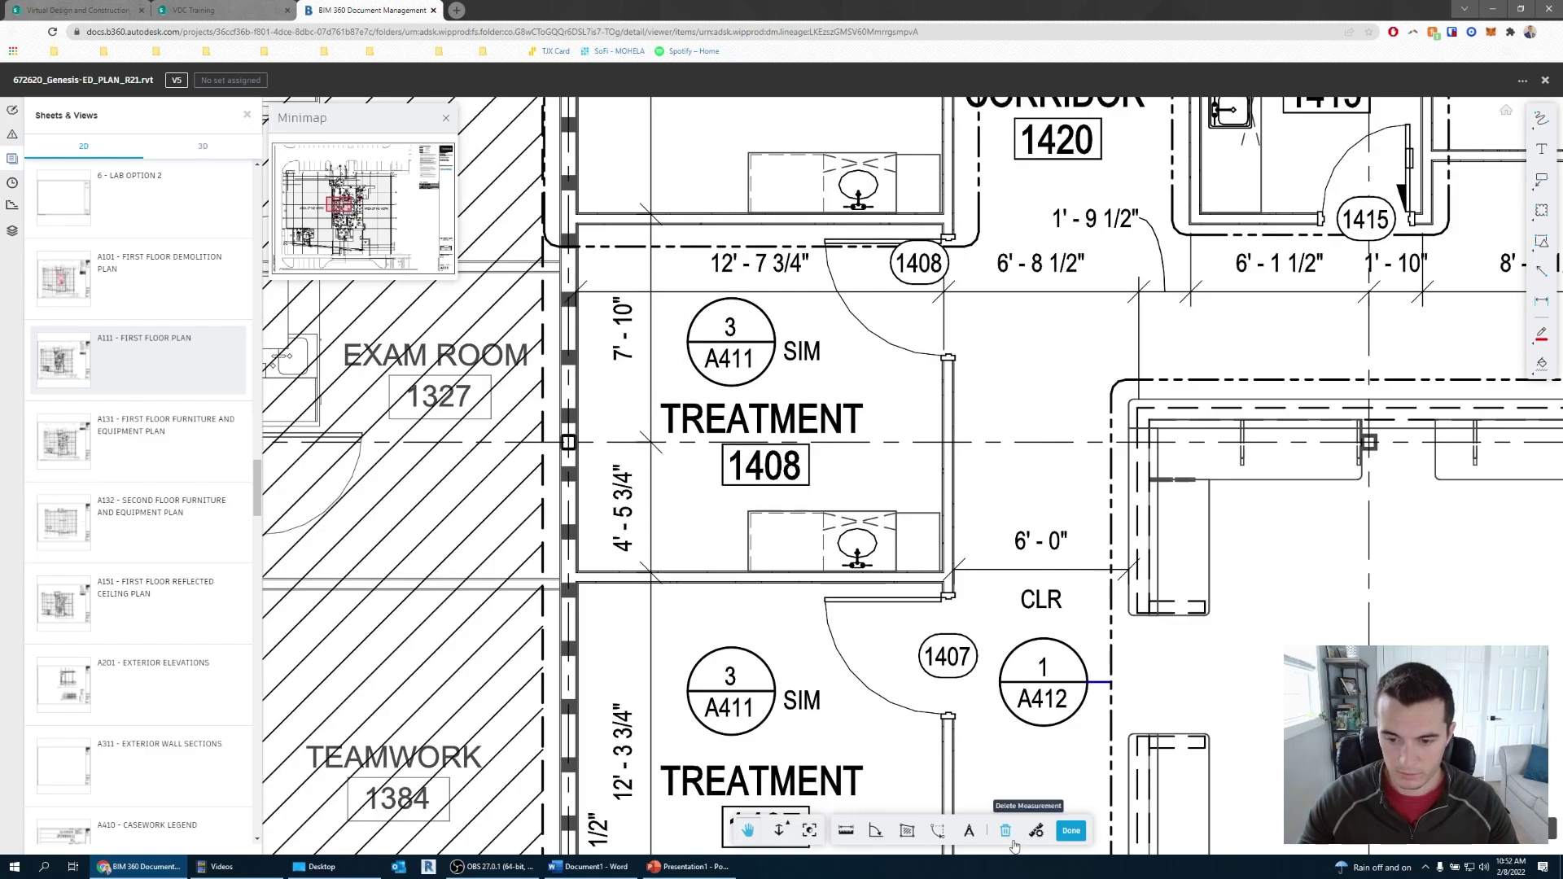
{"action": "left_click", "coordinate": [1070, 831]}
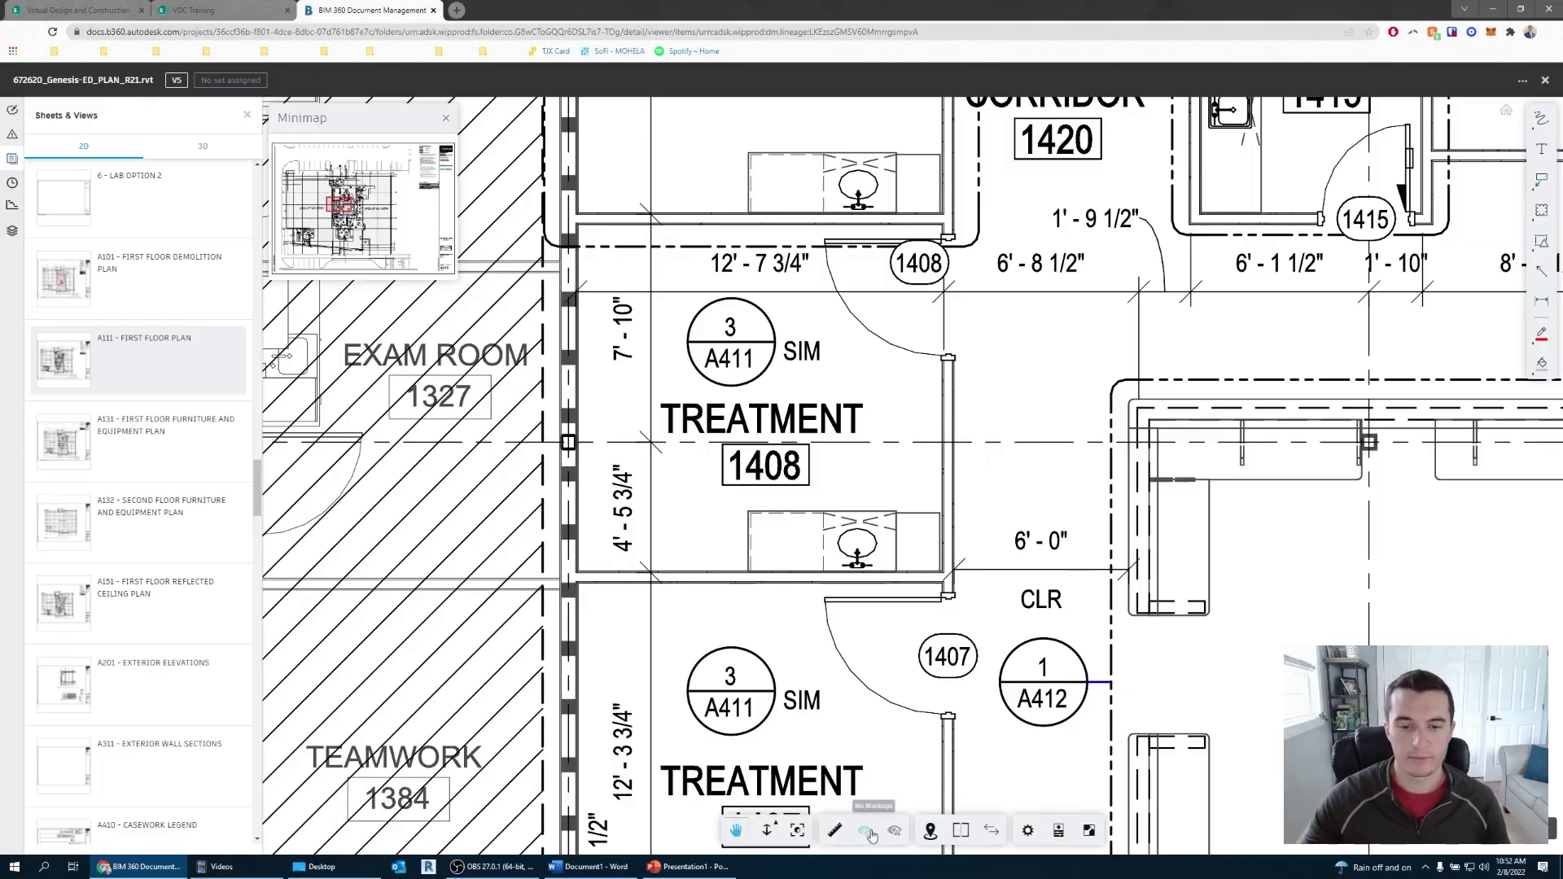
- Use Place Me to enter the 3D model in Treatment (POS) 1405, facing away from door 1405, and dismiss the first-person navigation guide
{"action": "scroll", "coordinate": [1043, 593], "scroll_direction": "down", "scroll_amount": 5}
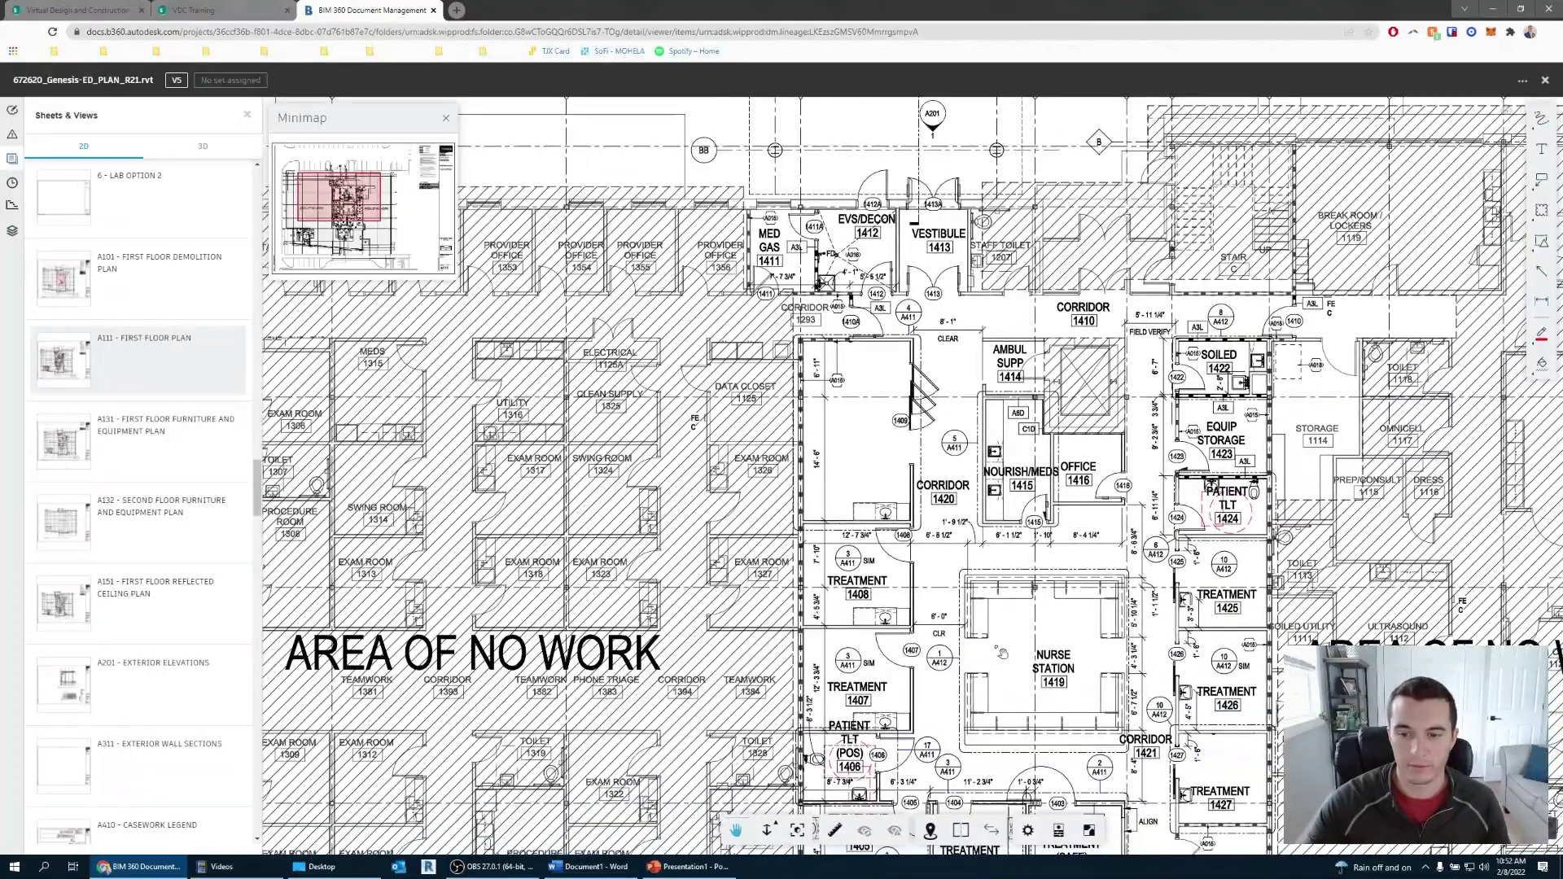
{"action": "left_click_drag", "start_coordinate": [996, 650], "coordinate": [859, 595]}
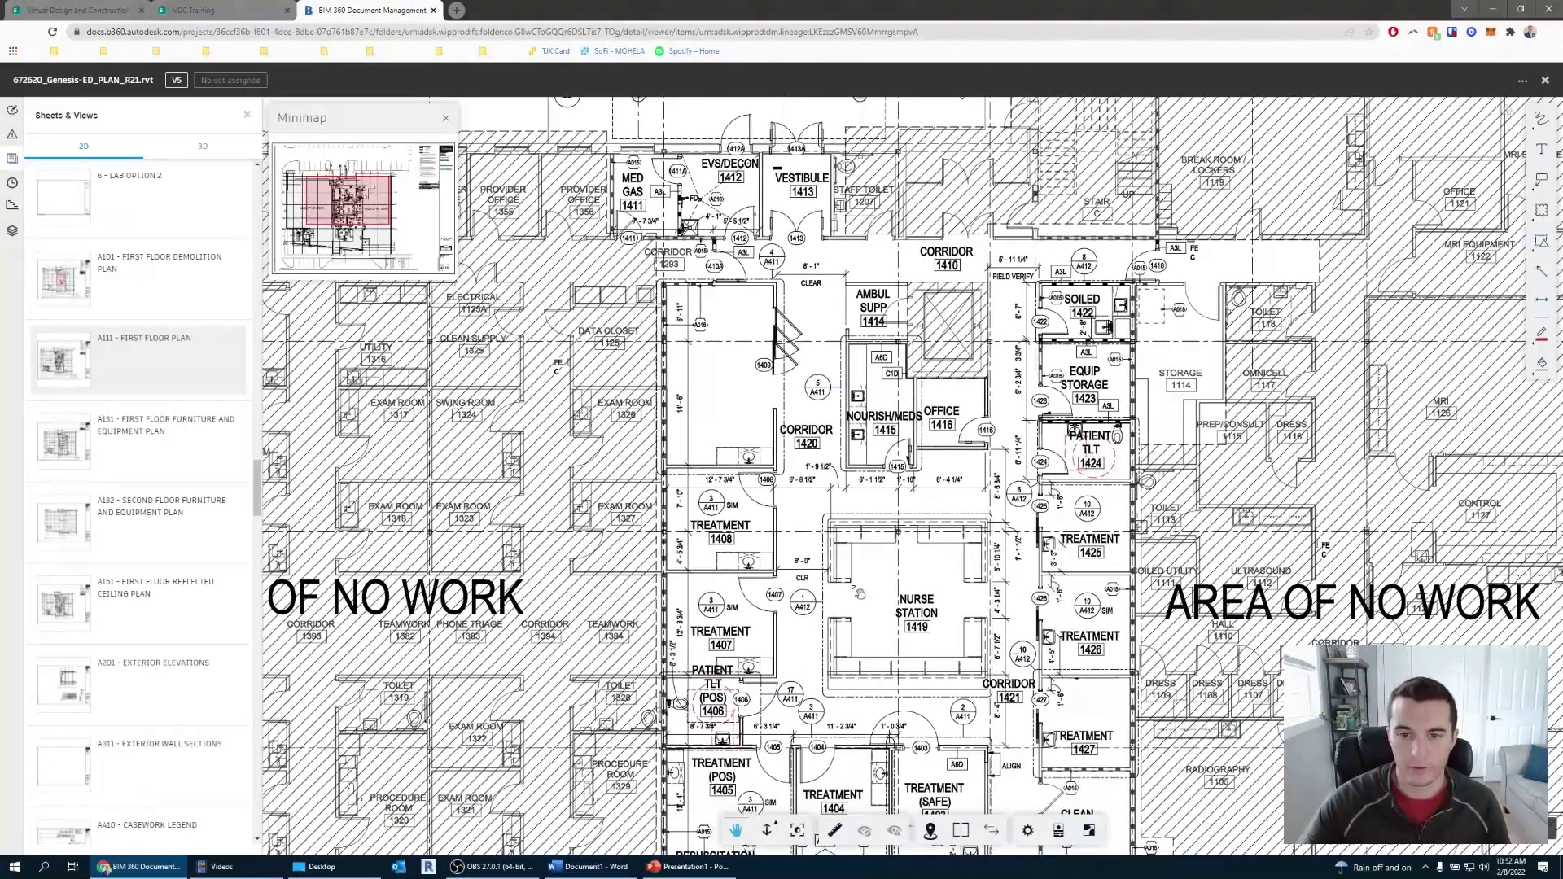
{"action": "scroll", "coordinate": [859, 594], "scroll_direction": "down", "scroll_amount": 3}
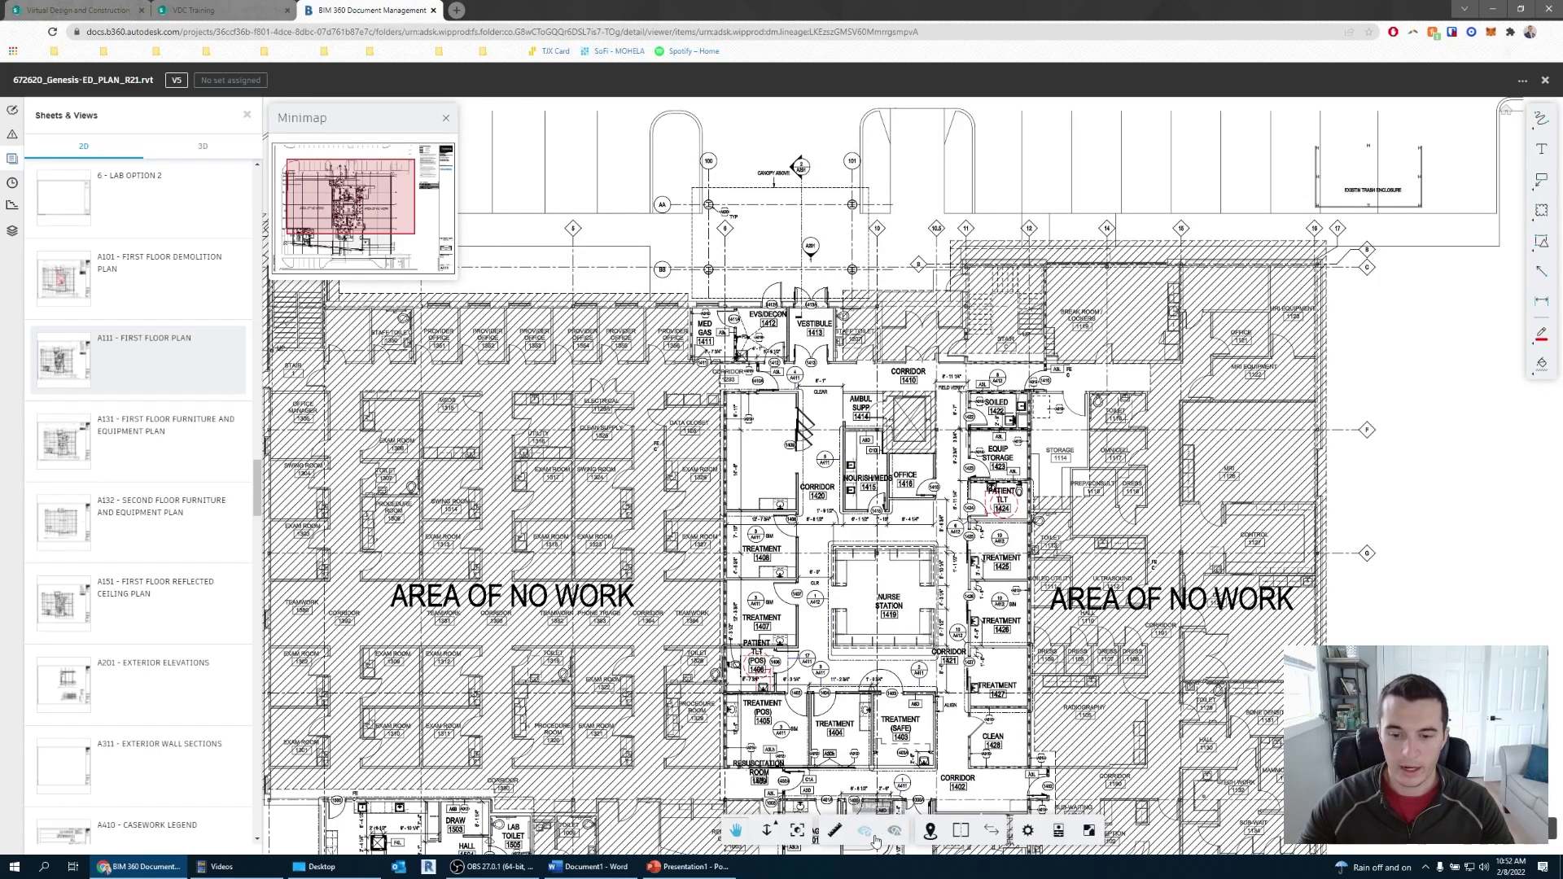
{"action": "left_click", "coordinate": [935, 830]}
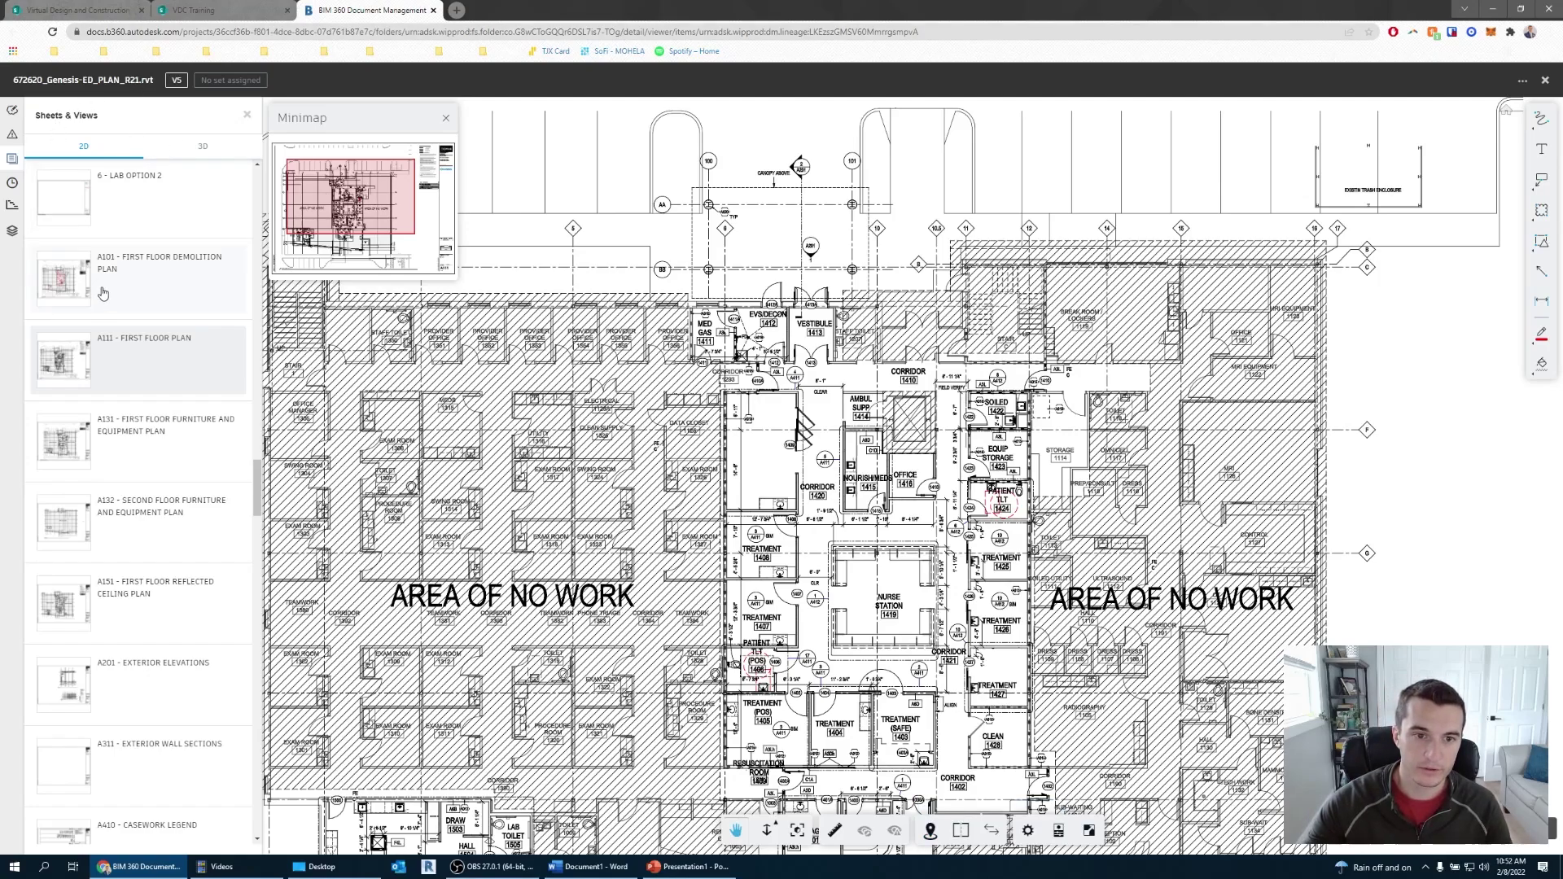
{"action": "left_click", "coordinate": [929, 830]}
{"action": "scroll", "coordinate": [910, 711], "scroll_direction": "down", "scroll_amount": 4}
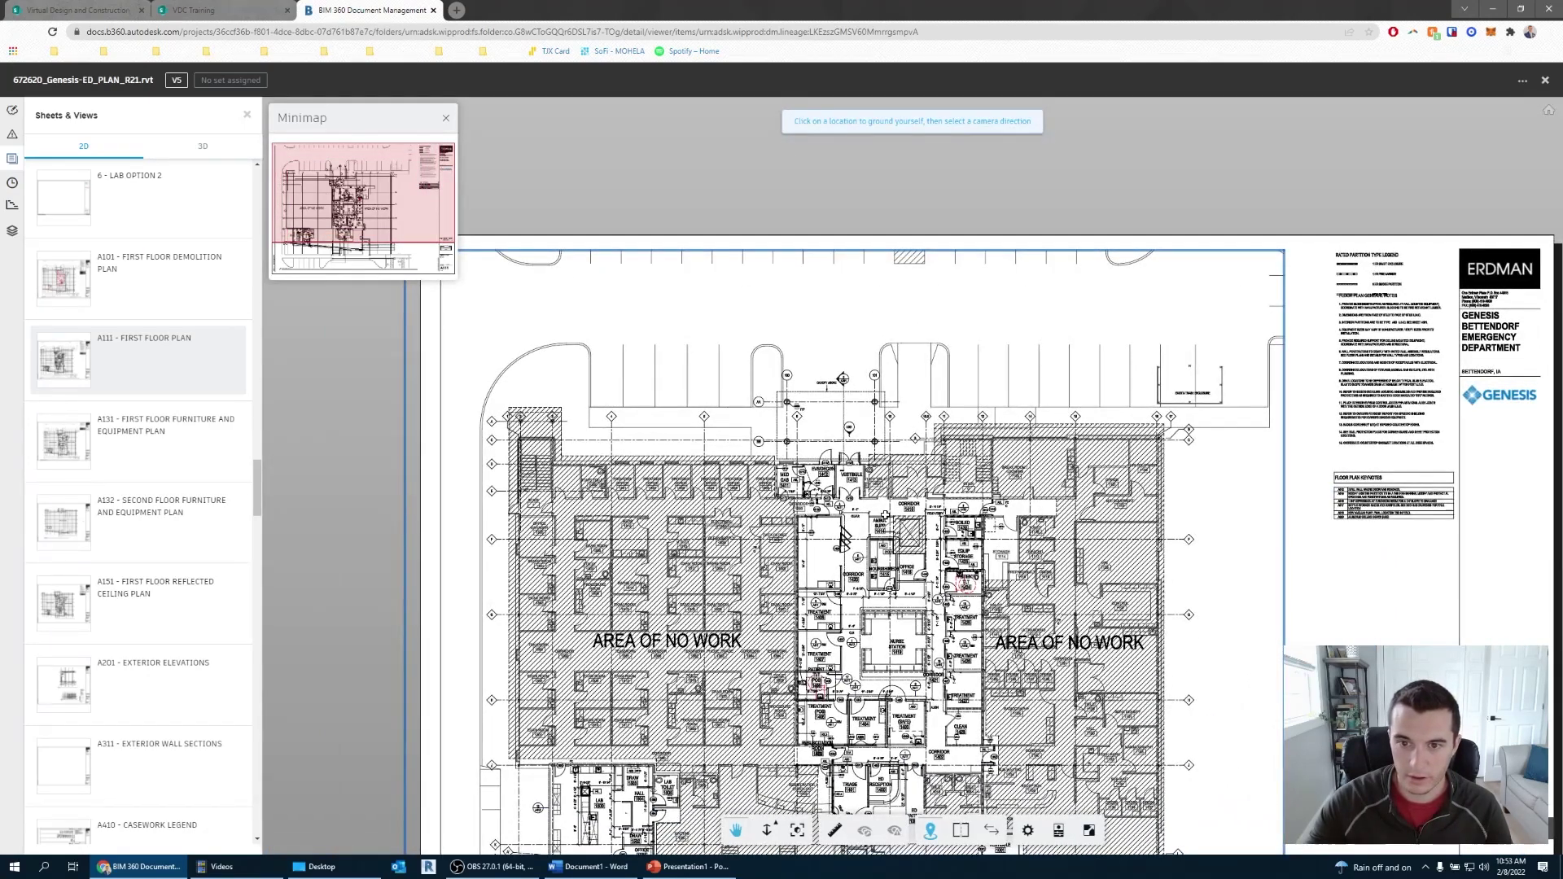
{"action": "scroll", "coordinate": [885, 521], "scroll_direction": "down", "scroll_amount": 2}
{"action": "scroll", "coordinate": [881, 717], "scroll_direction": "up", "scroll_amount": 6}
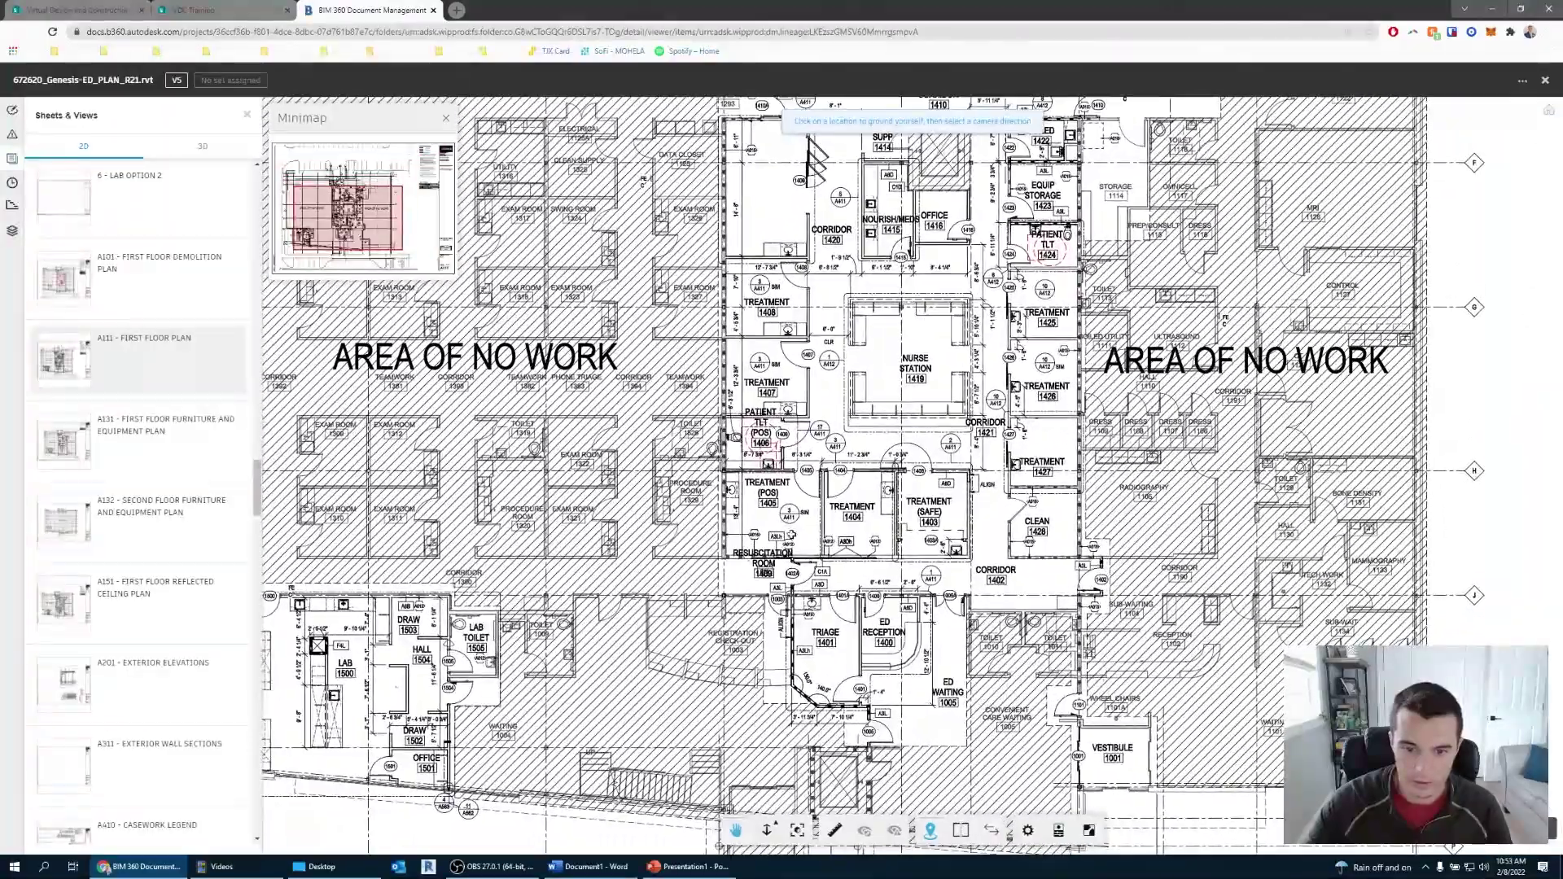
{"action": "scroll", "coordinate": [792, 535], "scroll_direction": "up", "scroll_amount": 3}
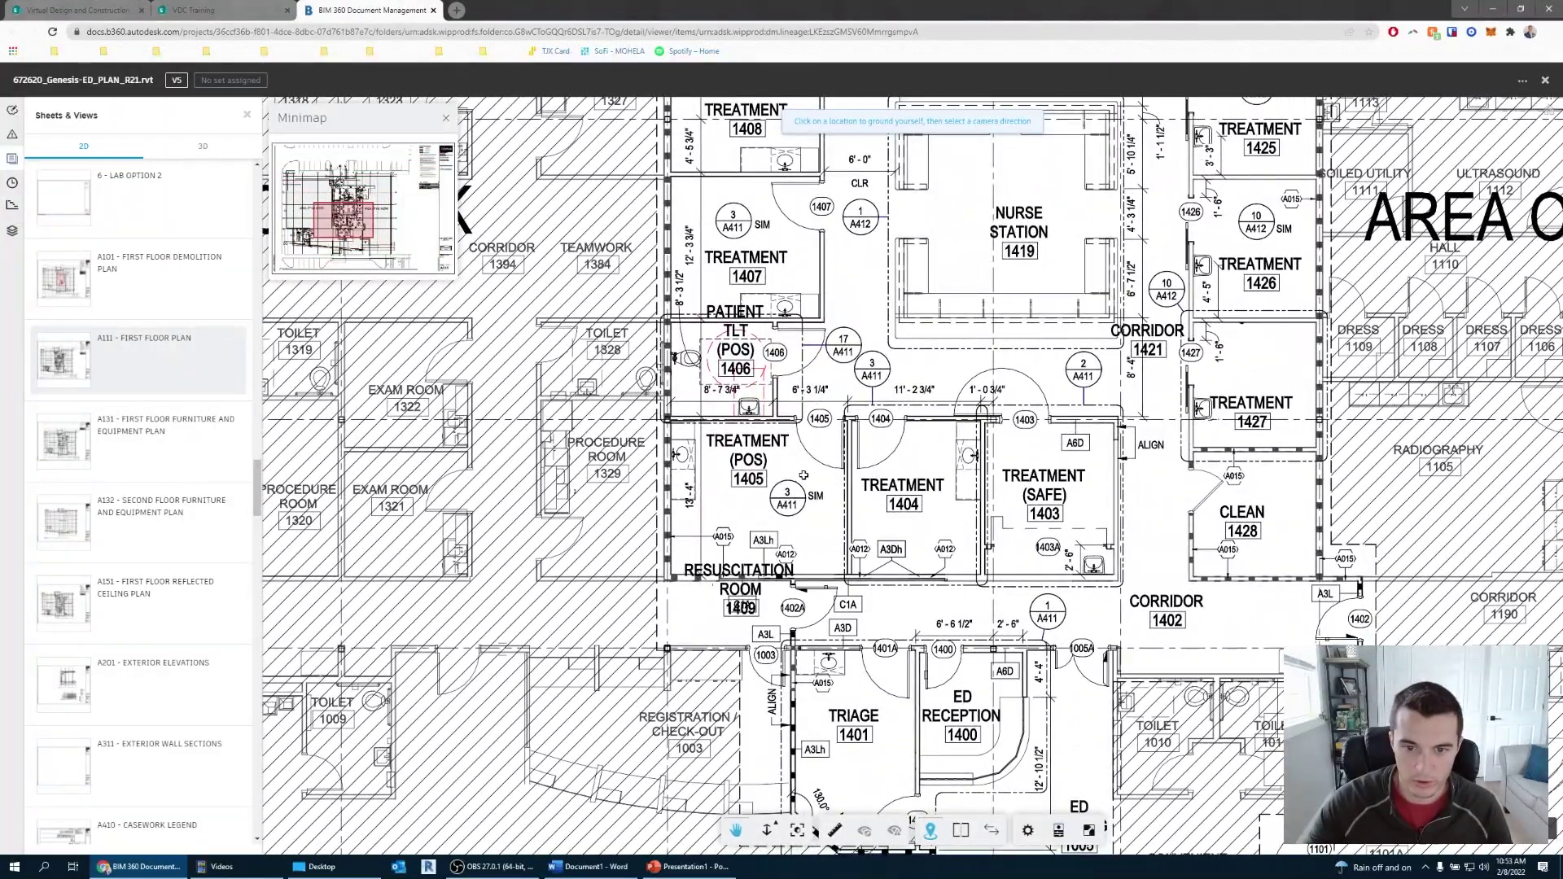
{"action": "left_click", "coordinate": [802, 473]}
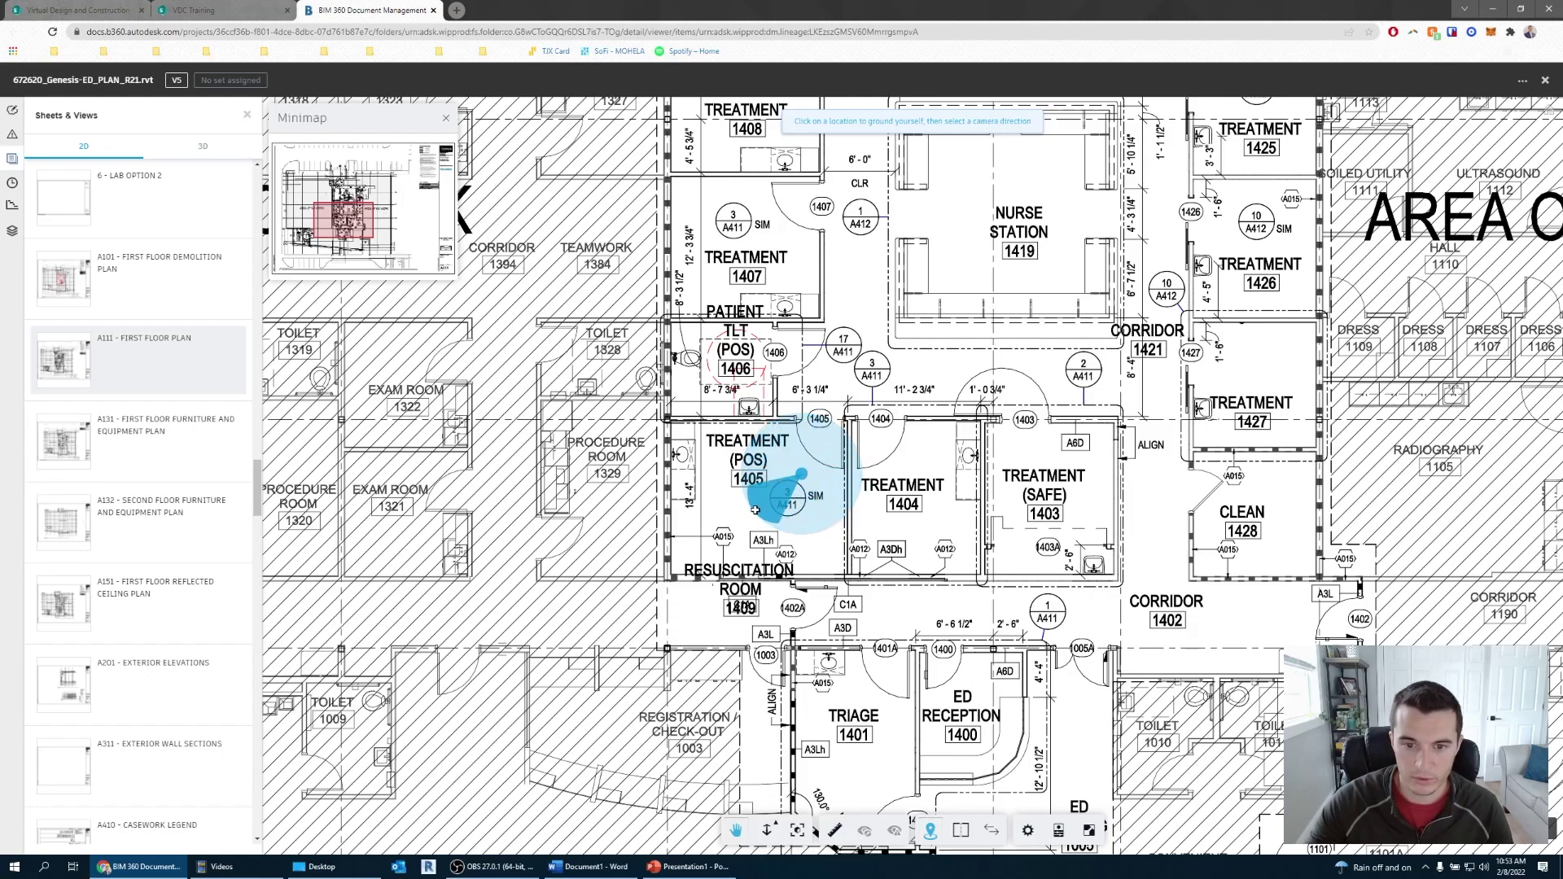
{"action": "left_click", "coordinate": [755, 510]}
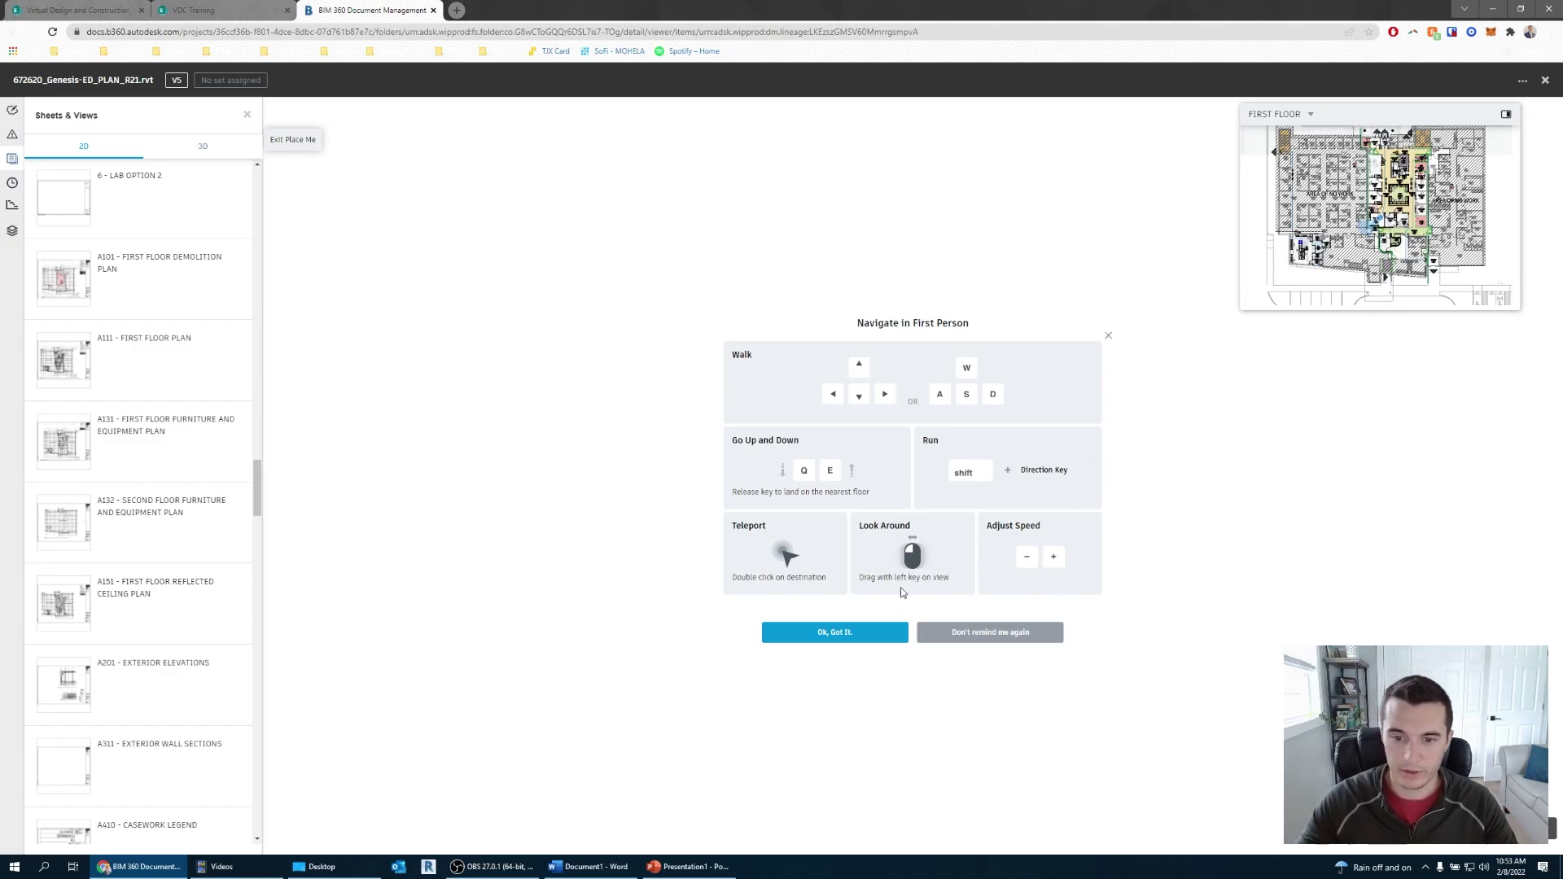
{"action": "left_click", "coordinate": [870, 633]}
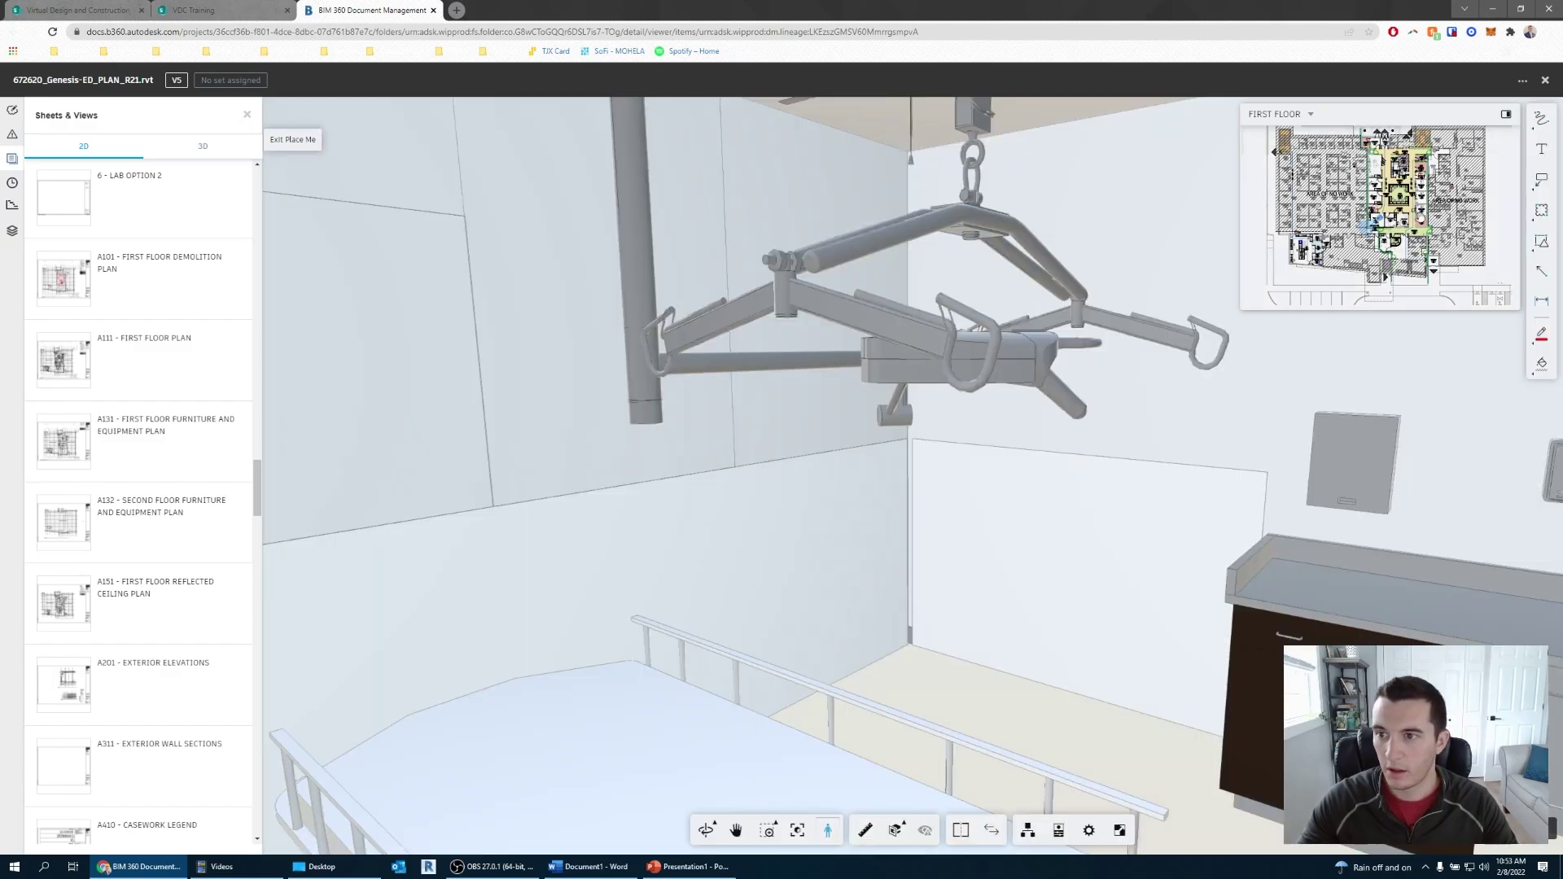
- Enlarge Treatment (POS) 1405 on the first floor minimap, turn the first-person view to the sink counter and move closer to it
{"action": "scroll", "coordinate": [1384, 219], "scroll_direction": "up", "scroll_amount": 5}
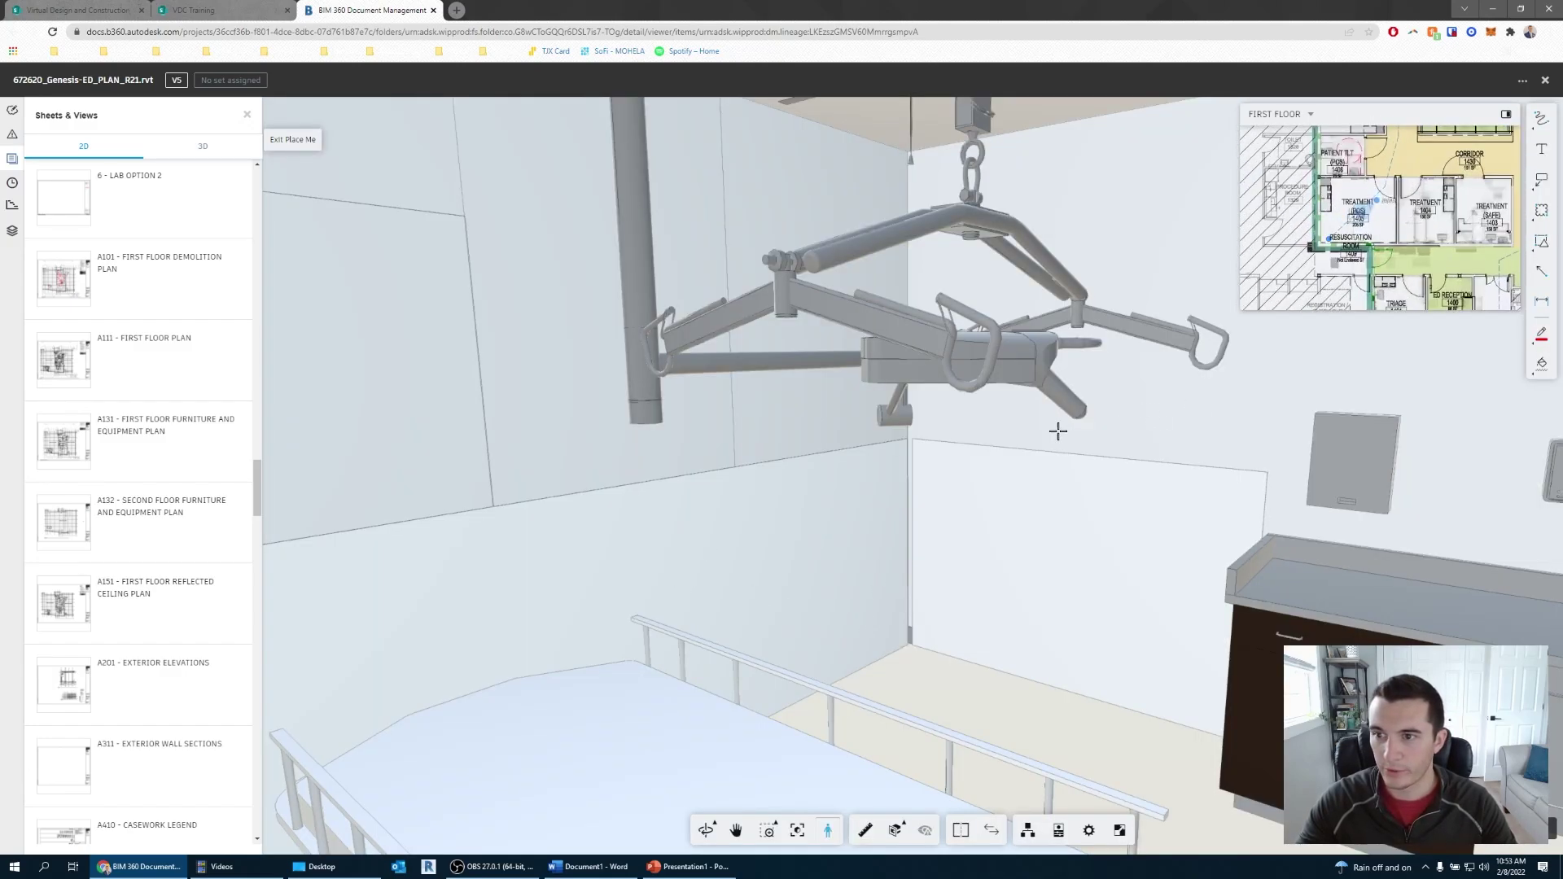
{"action": "scroll", "coordinate": [1032, 471], "scroll_direction": "down", "scroll_amount": 5}
{"action": "scroll", "coordinate": [1024, 484], "scroll_direction": "up", "scroll_amount": 5}
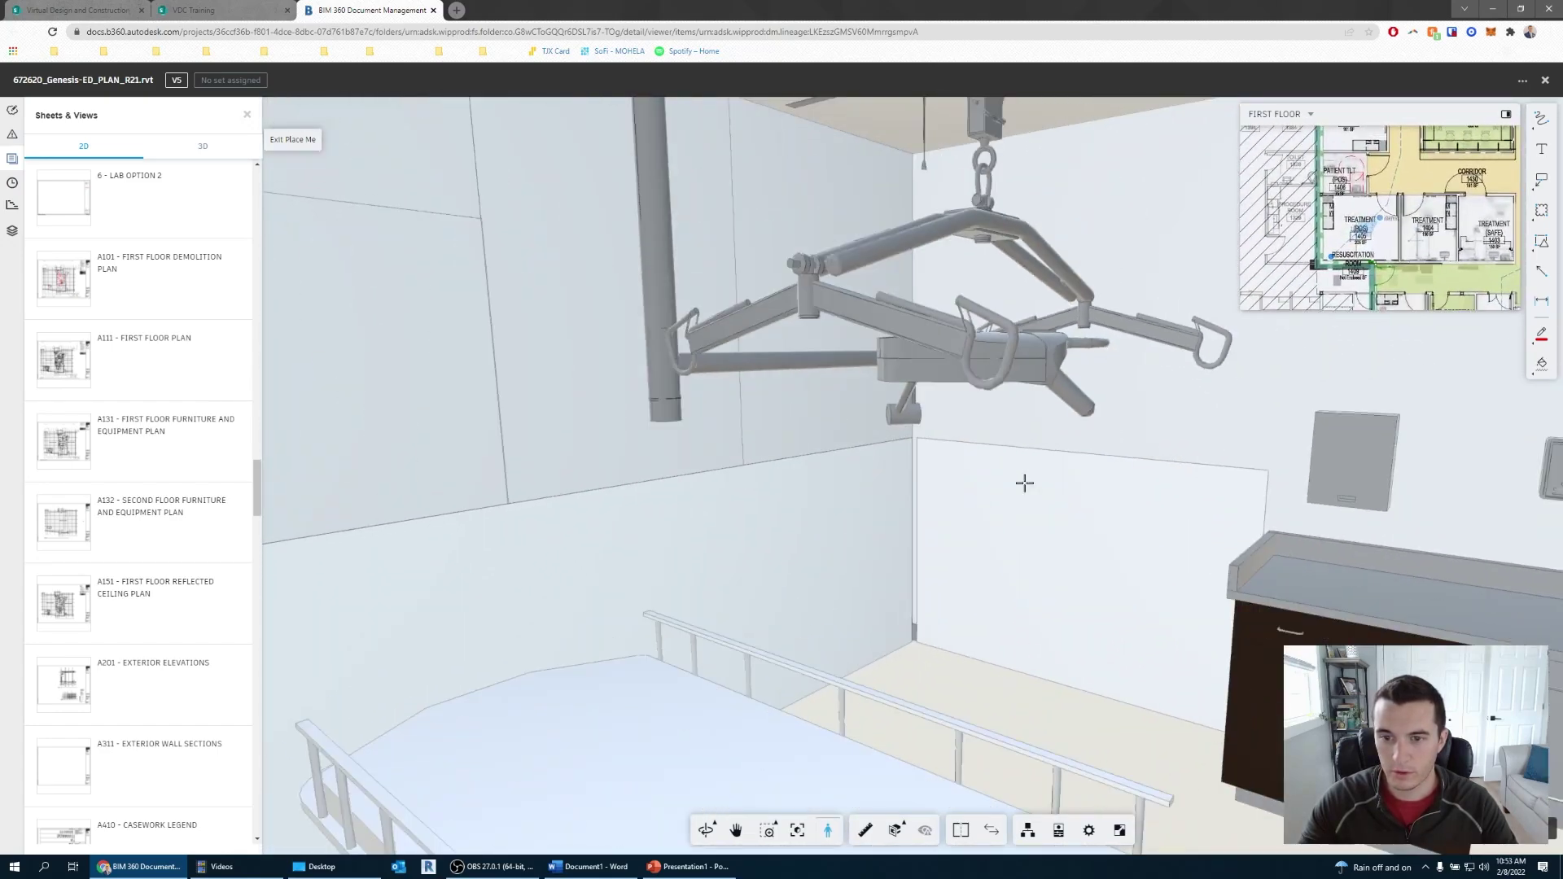
{"action": "mouse_move", "coordinate": [1024, 483]}
{"action": "left_mouse_down"}
{"action": "mouse_move", "coordinate": [1023, 506]}
{"action": "mouse_move", "coordinate": [890, 534]}
{"action": "mouse_move", "coordinate": [876, 579]}
{"action": "mouse_move", "coordinate": [906, 583]}
{"action": "mouse_move", "coordinate": [987, 513]}
{"action": "mouse_move", "coordinate": [887, 488]}
{"action": "mouse_move", "coordinate": [976, 478]}
{"action": "mouse_move", "coordinate": [914, 412]}
{"action": "mouse_move", "coordinate": [1030, 530]}
{"action": "mouse_move", "coordinate": [1063, 540]}
{"action": "mouse_move", "coordinate": [1040, 513]}
{"action": "mouse_move", "coordinate": [1026, 576]}
{"action": "mouse_move", "coordinate": [1045, 486]}
{"action": "left_mouse_up"}
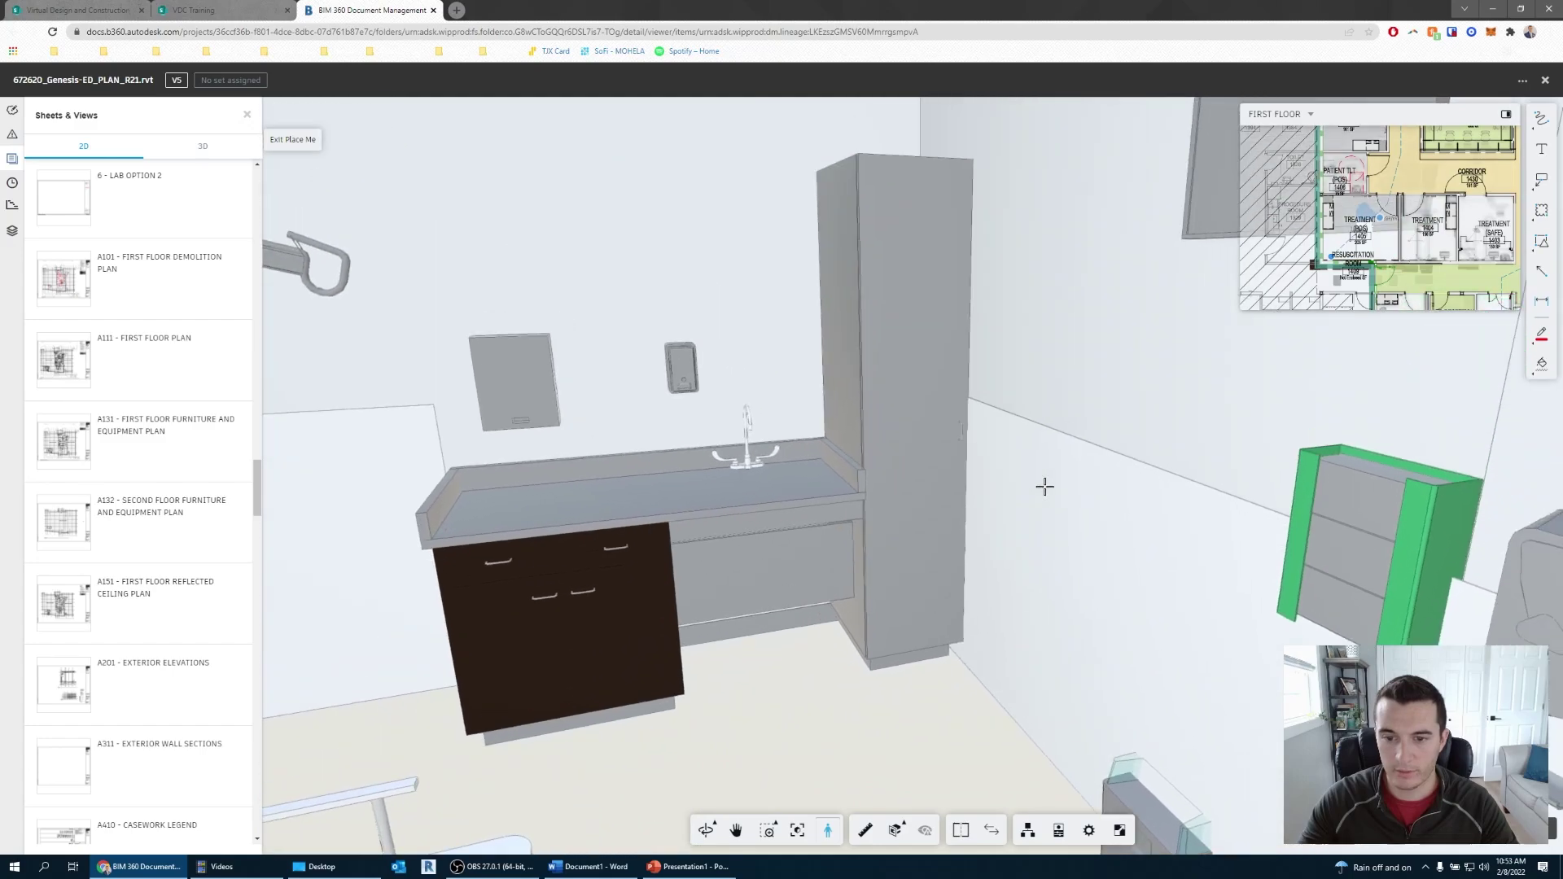
{"action": "scroll", "coordinate": [1045, 486], "scroll_direction": "up", "scroll_amount": 10}
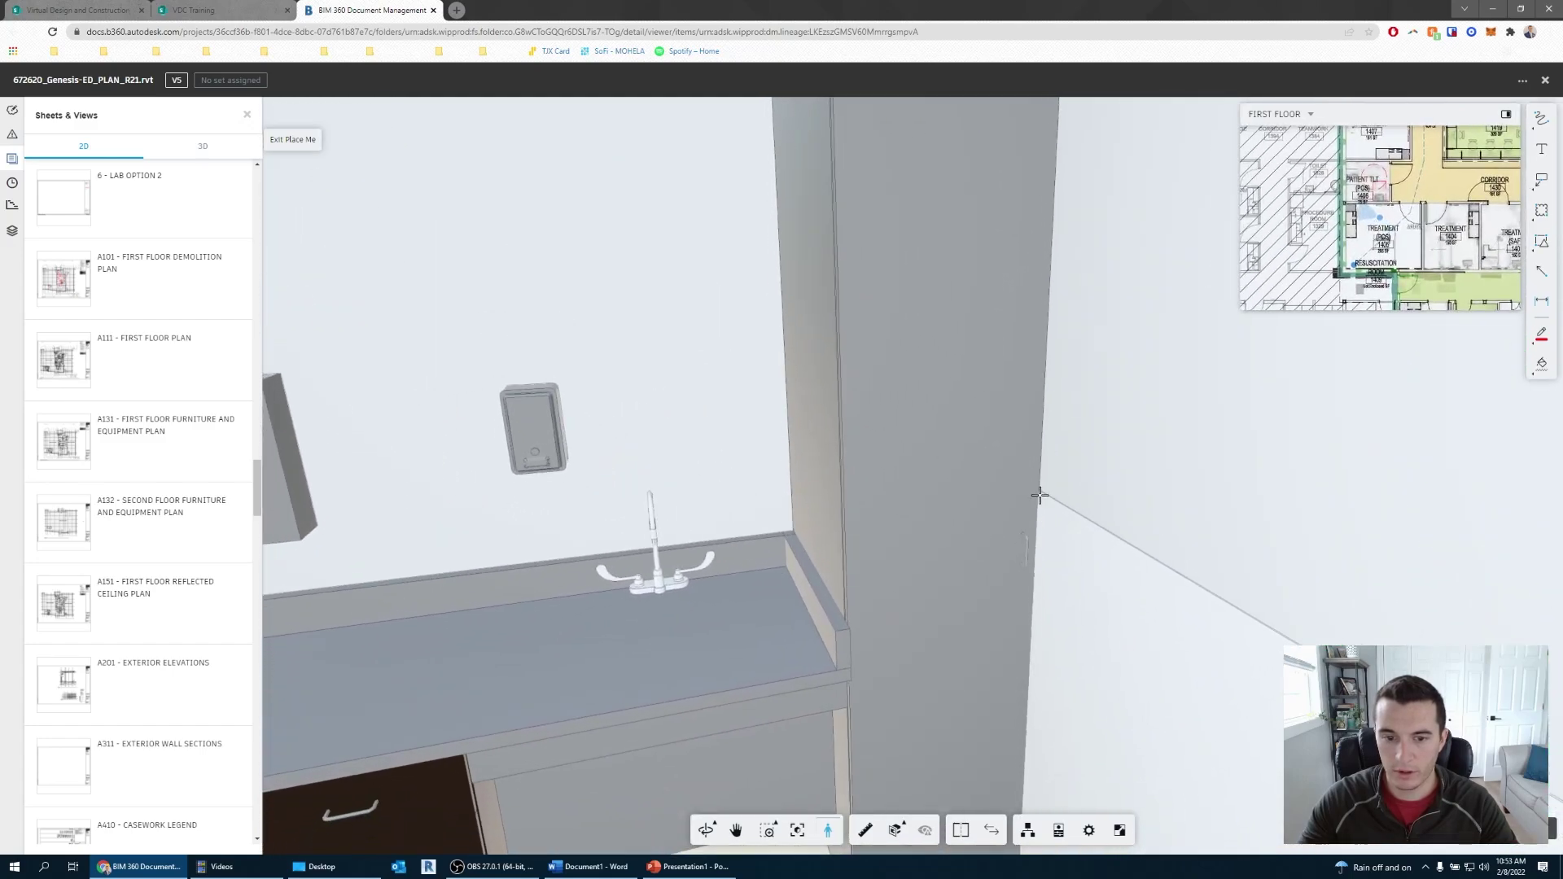
- Turn the first-person view away from the sink counter to the green-framed wall unit and the curtain in Treatment (POS) 1405
{"action": "scroll", "coordinate": [1039, 494], "scroll_direction": "down", "scroll_amount": 5}
{"action": "left_click_drag", "start_coordinate": [1040, 494], "coordinate": [856, 510]}
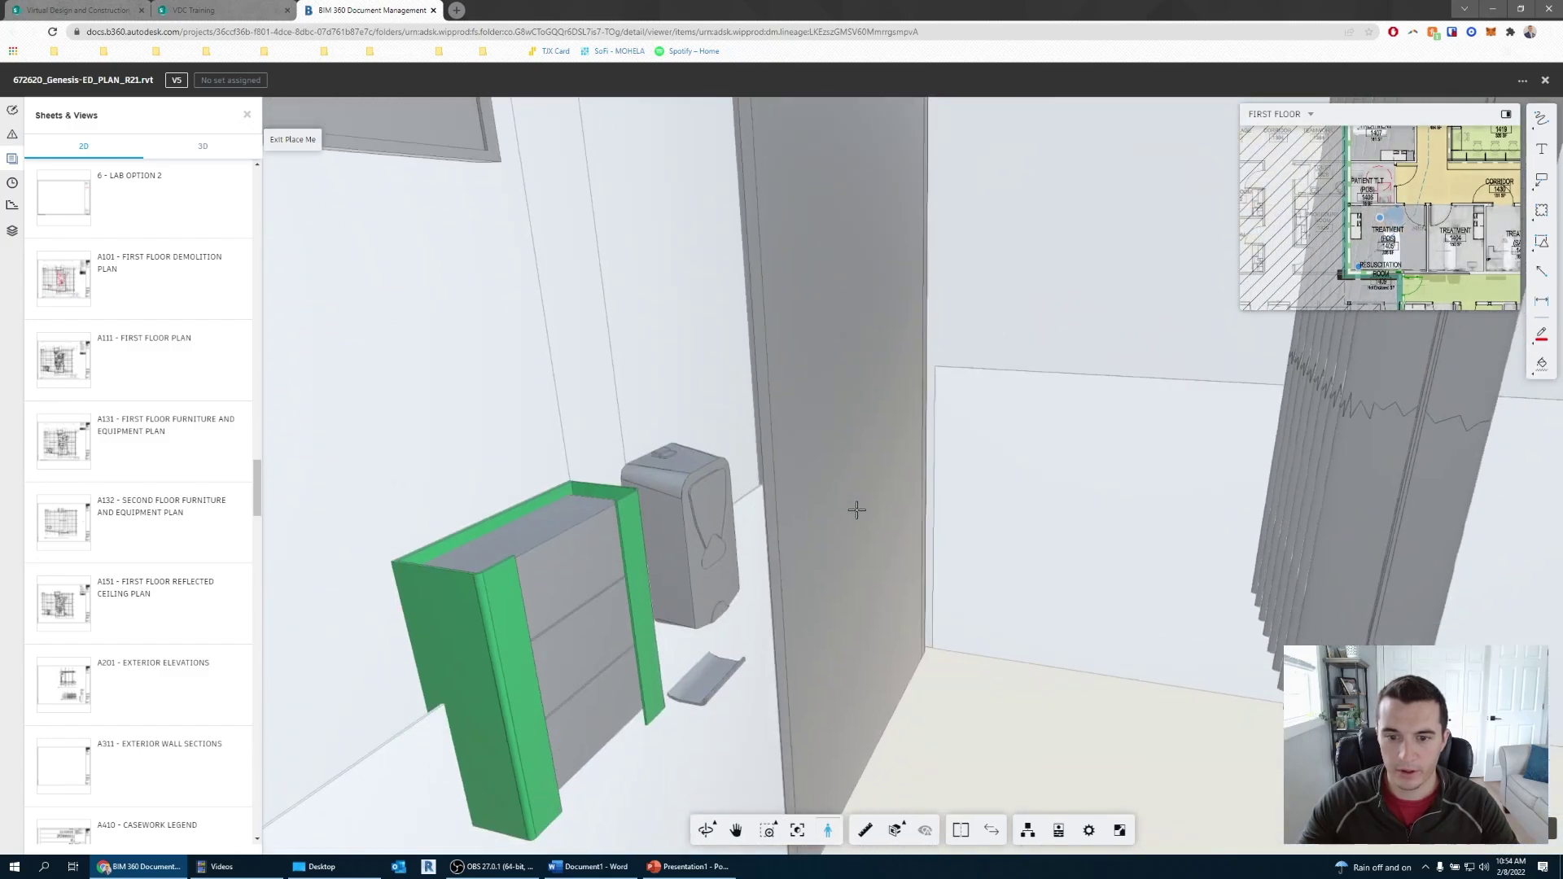
{"action": "scroll", "coordinate": [857, 510], "scroll_direction": "down", "scroll_amount": 3}
- Jump to the corridor northwest of Nurse Station 1419 using the first floor minimap, and turn the first-person view to face the station
{"action": "scroll", "coordinate": [1430, 232], "scroll_direction": "down", "scroll_amount": 3}
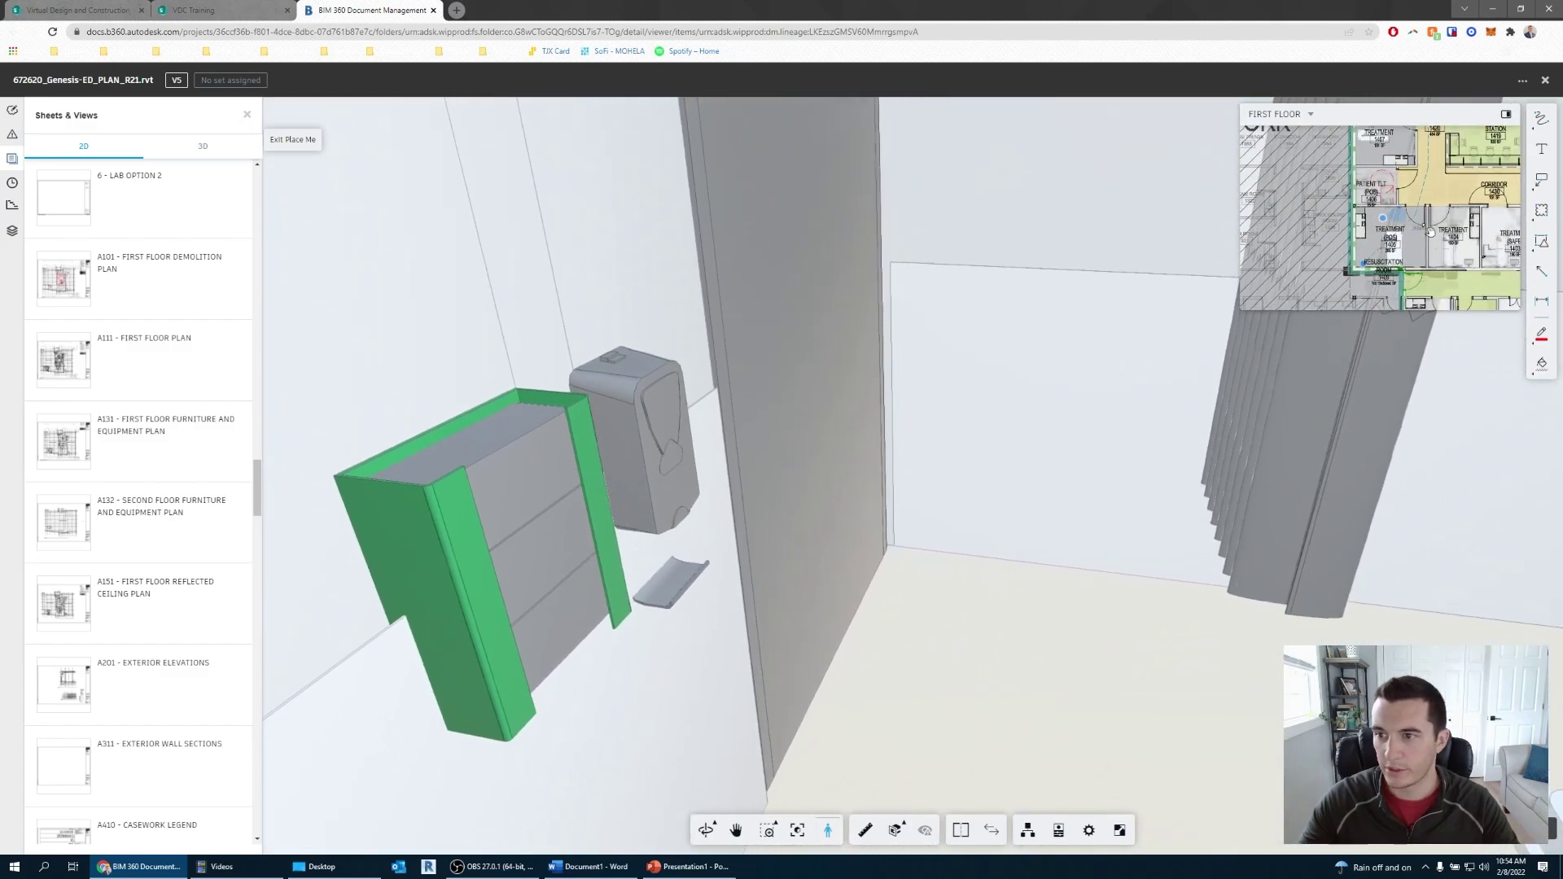
{"action": "left_click_drag", "start_coordinate": [1454, 210], "coordinate": [1374, 228]}
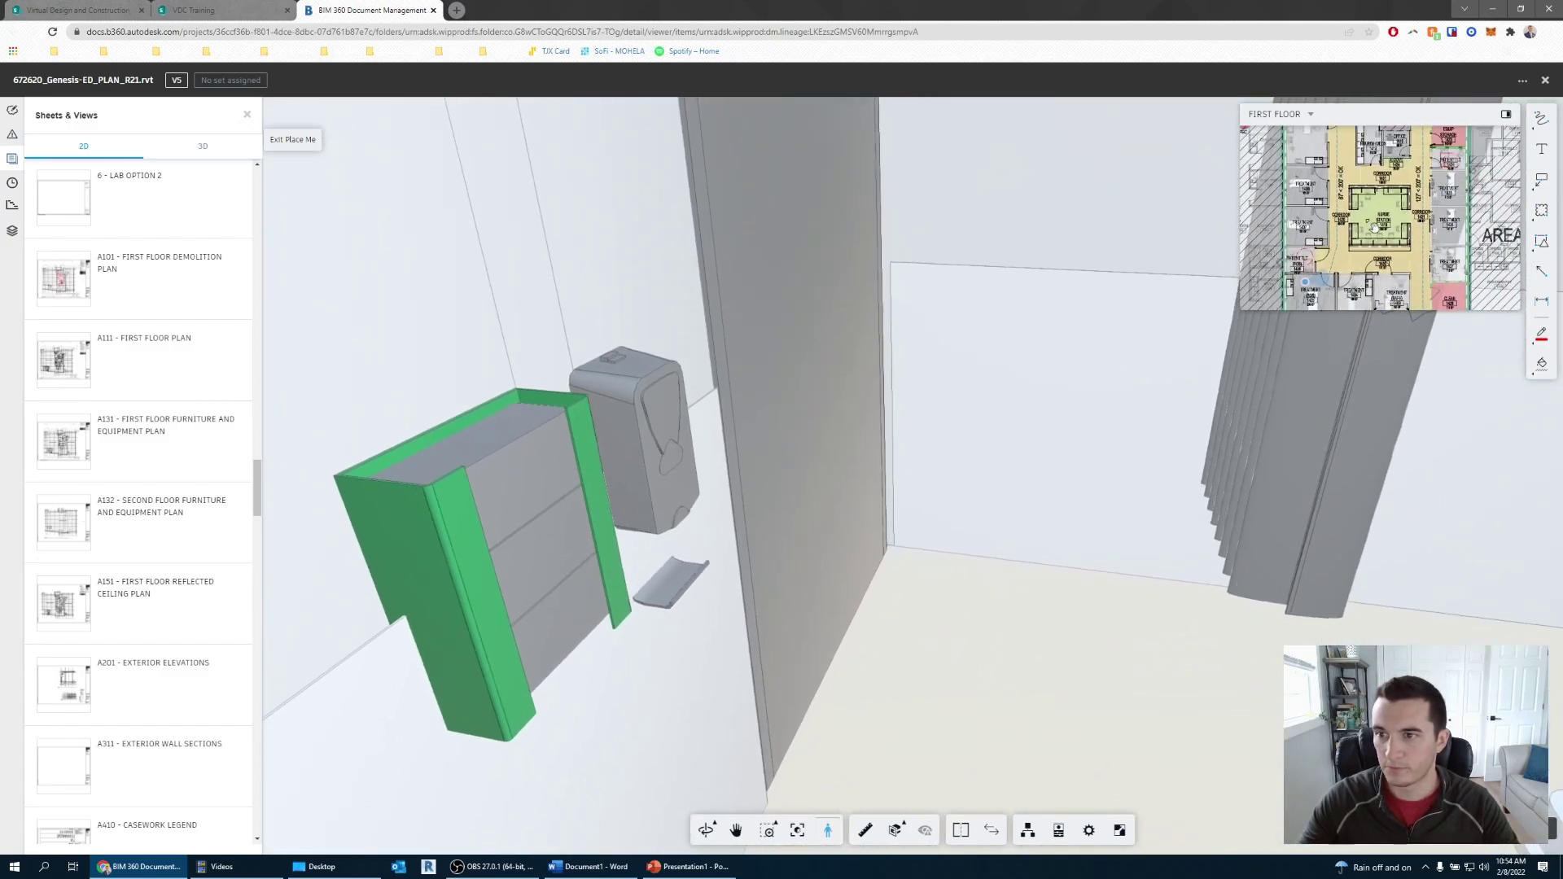
{"action": "scroll", "coordinate": [1383, 214], "scroll_direction": "up", "scroll_amount": 2}
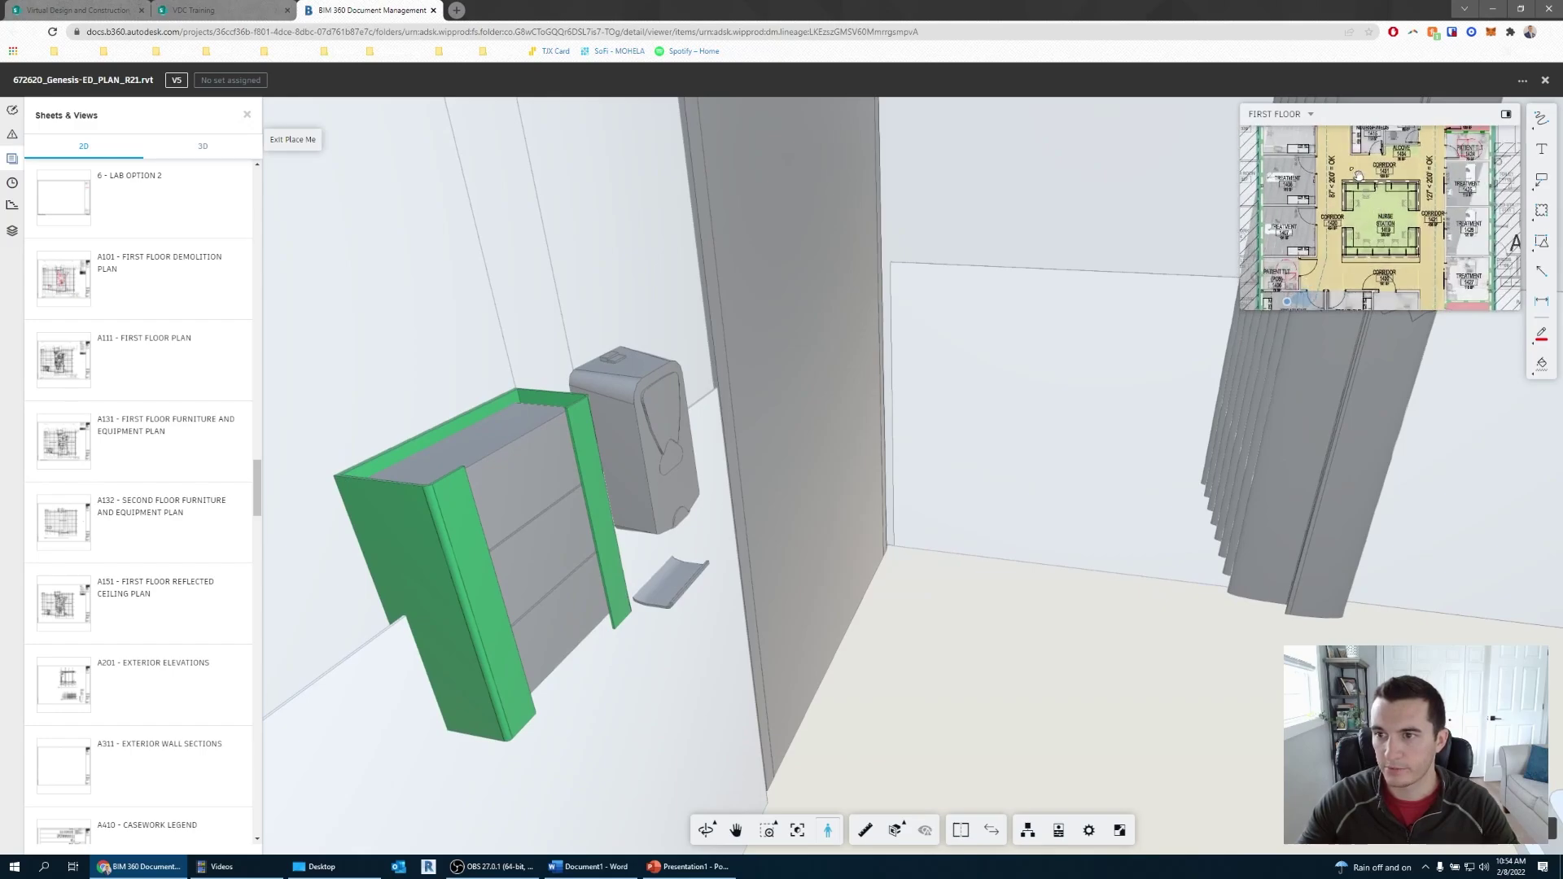
{"action": "left_click", "coordinate": [1332, 152]}
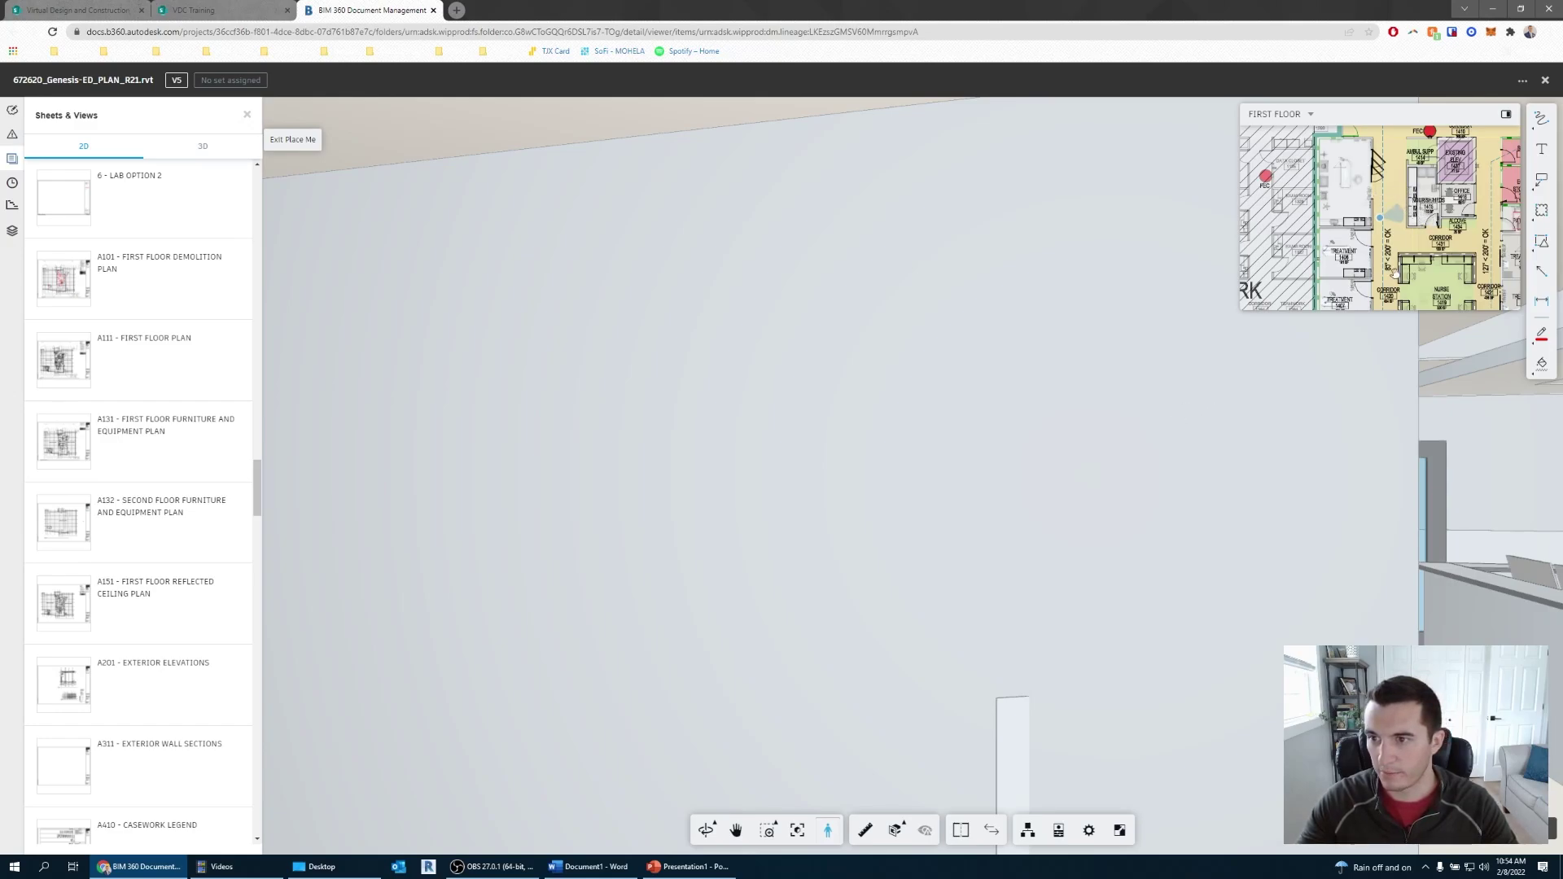
{"action": "left_click_drag", "start_coordinate": [1300, 508], "coordinate": [1259, 518]}
{"action": "left_click_drag", "start_coordinate": [992, 398], "coordinate": [1319, 307]}
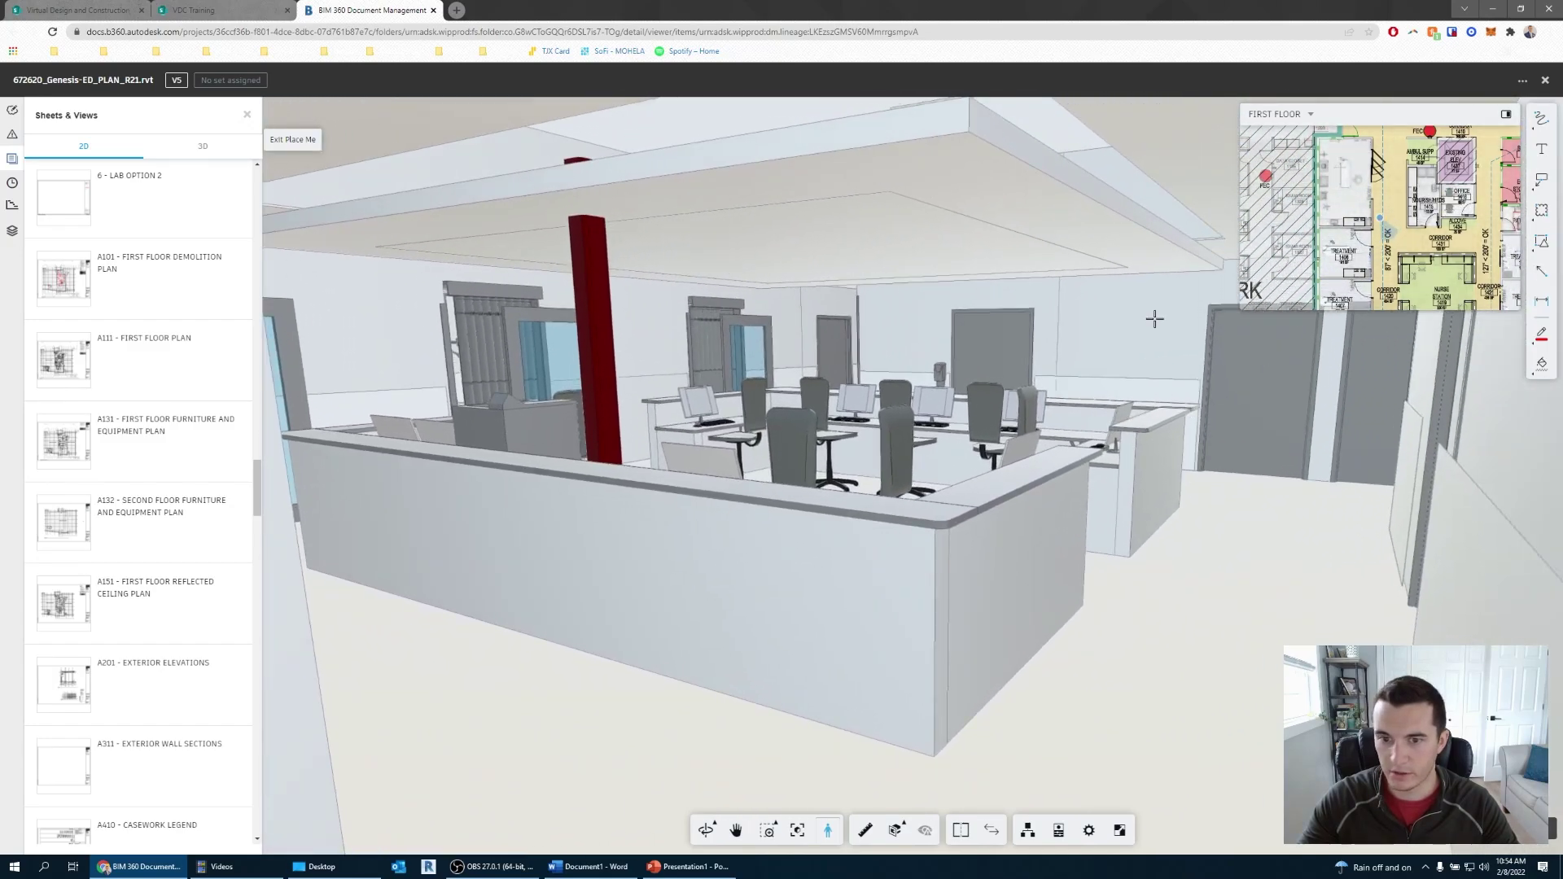
- Turn the first-person view along the corridor beside the nurse station and walk forward toward the doors at its far end
{"action": "left_click_drag", "start_coordinate": [1154, 318], "coordinate": [944, 384]}
{"action": "key", "text": "w"}
{"action": "key", "text": "w"}
{"action": "key", "text": "s"}
{"action": "key", "text": "w"}
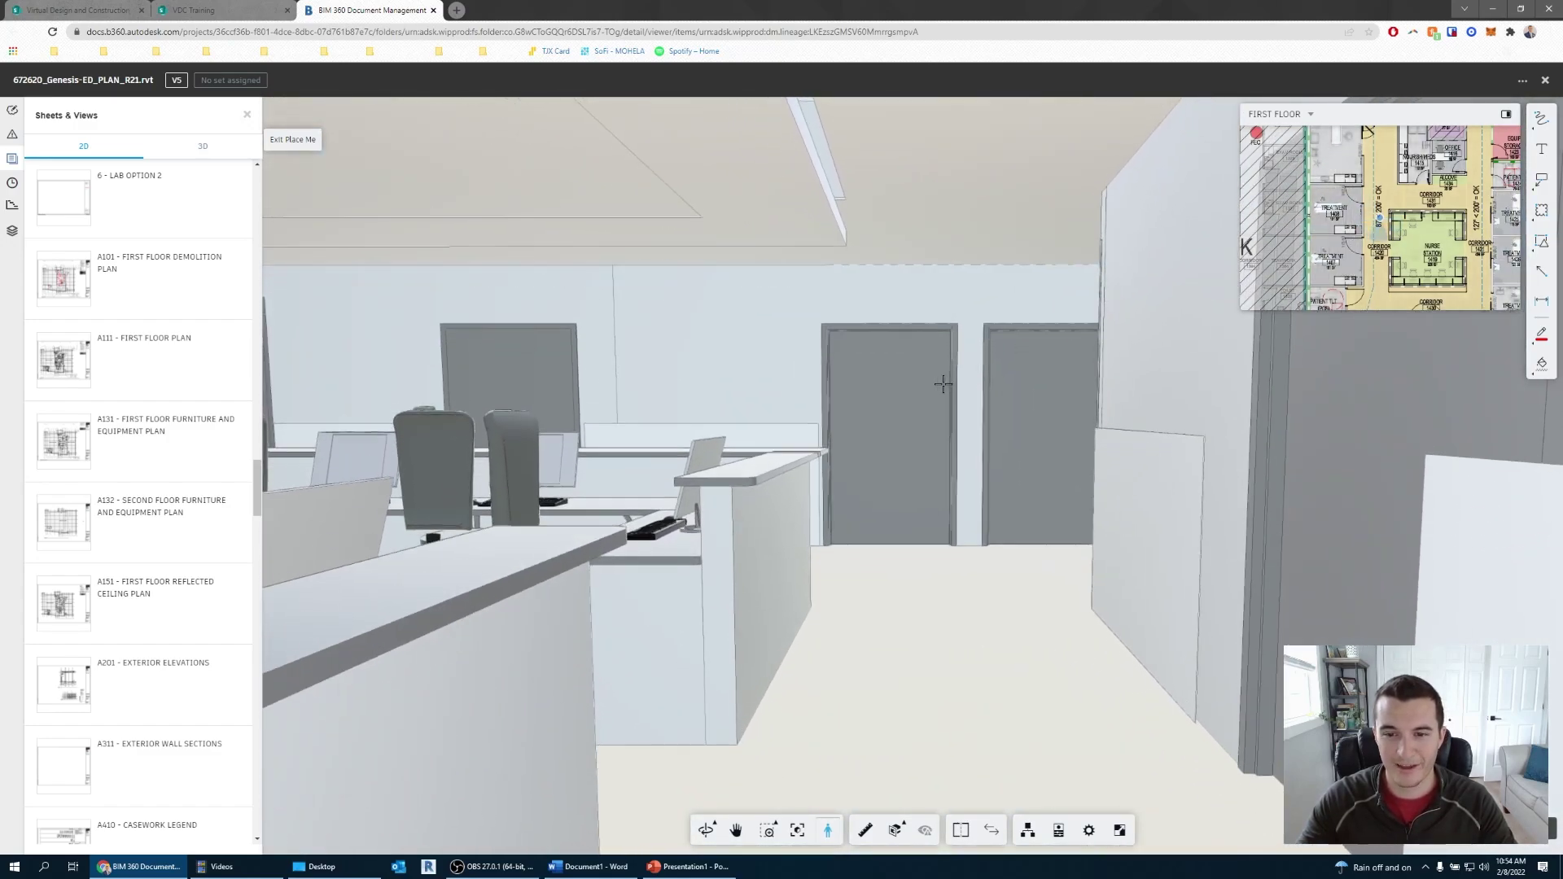
- Raise the first-person viewpoint above the ceiling to the second floor and look down over the walls
{"action": "key", "text": "e"}
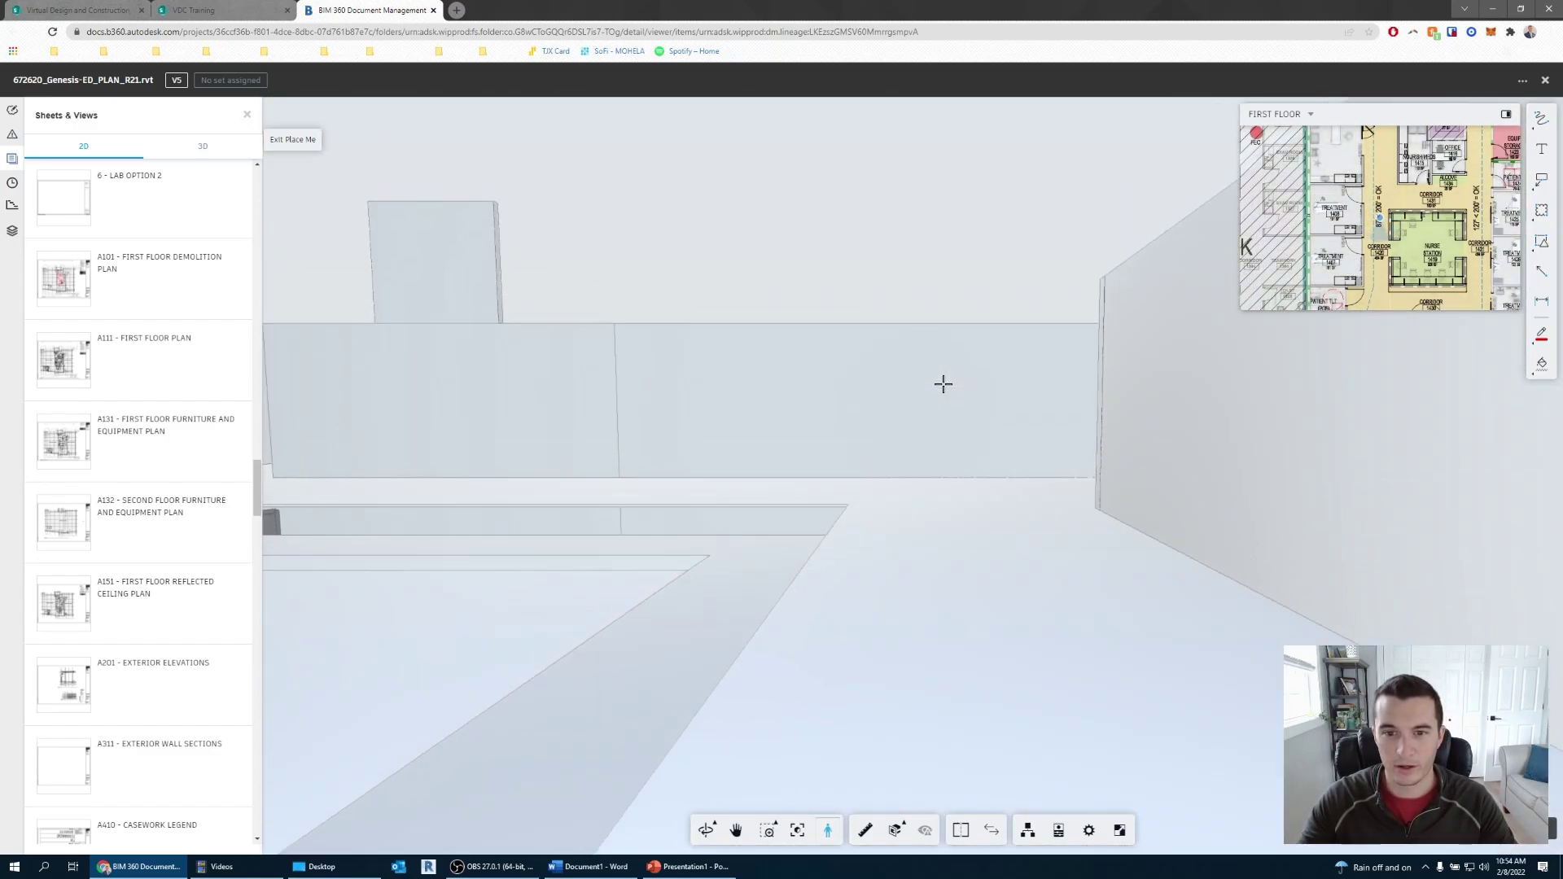
{"action": "left_click_drag", "start_coordinate": [944, 385], "coordinate": [956, 450]}
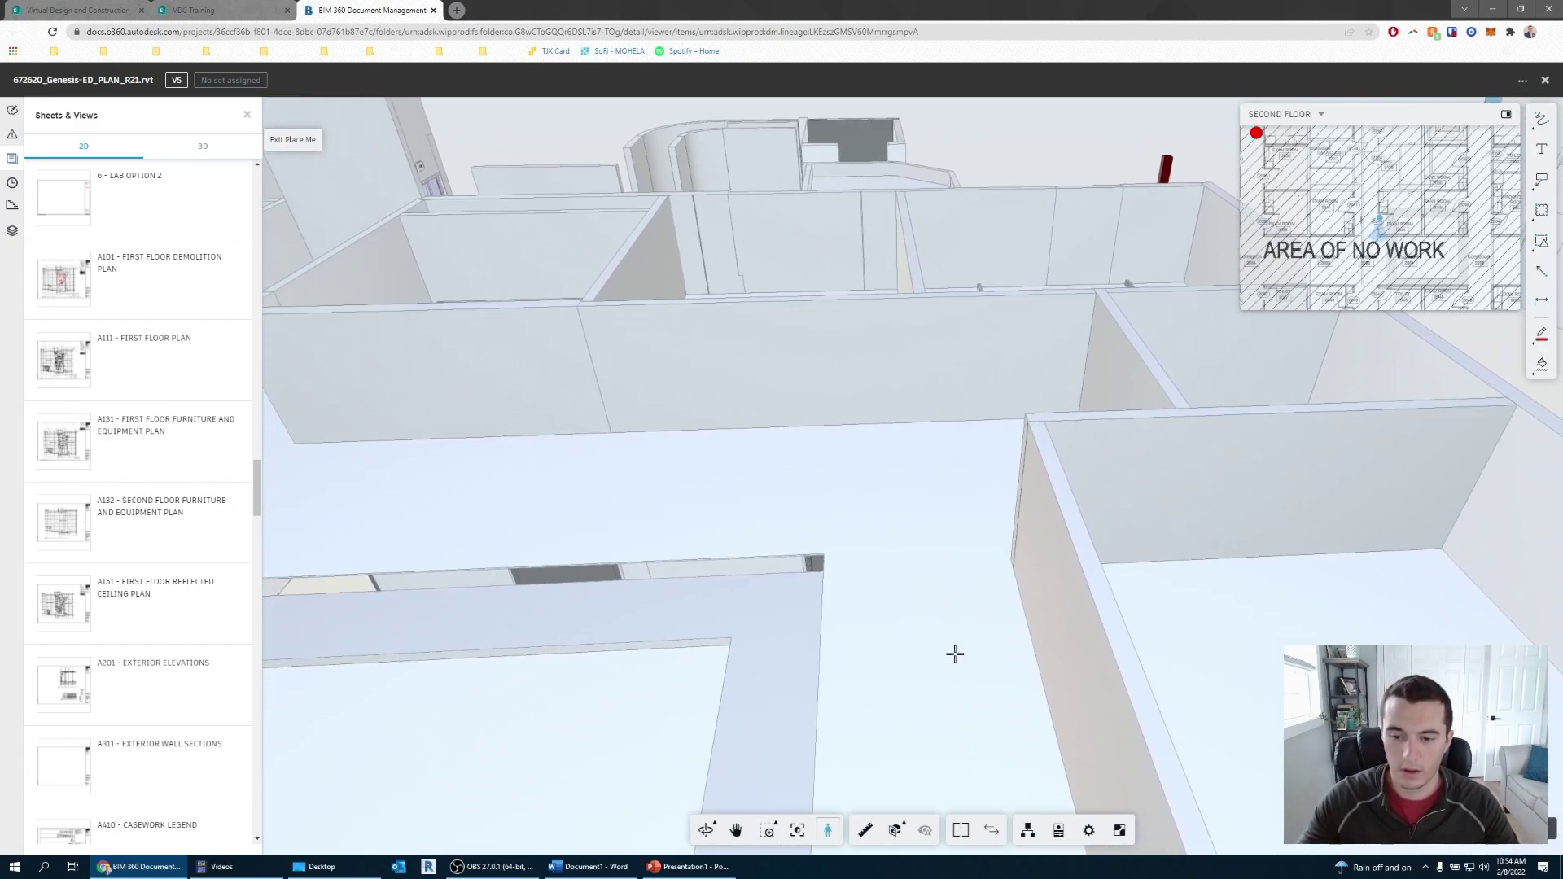
- Open sheet A111 - FIRST FLOOR PLAN and split the view, showing the third listed 3D view beside it
{"action": "left_click", "coordinate": [136, 361]}
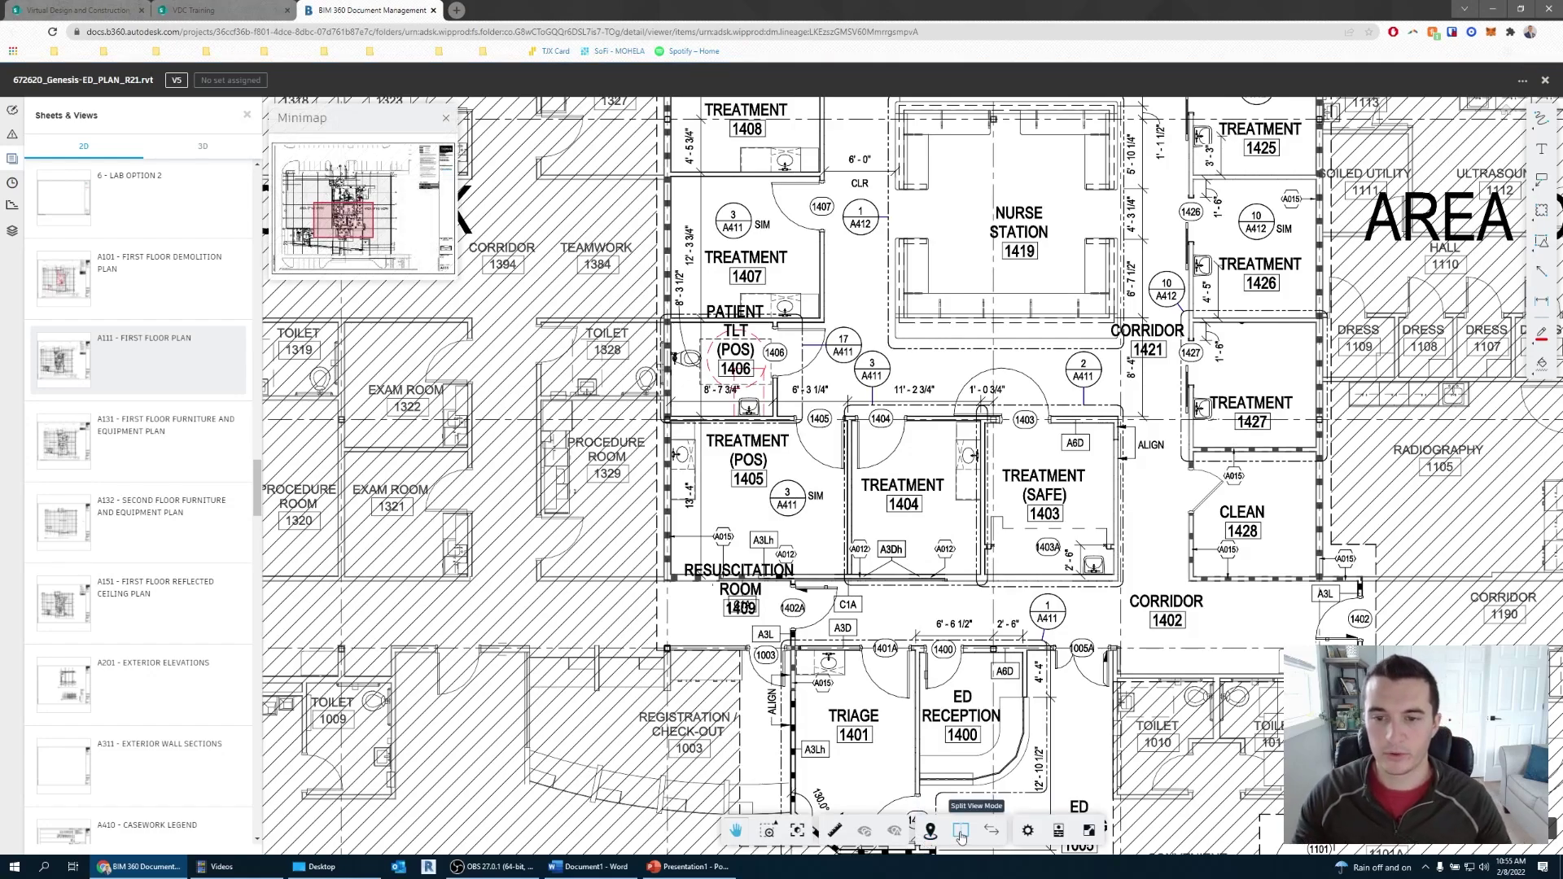
{"action": "left_click", "coordinate": [962, 833]}
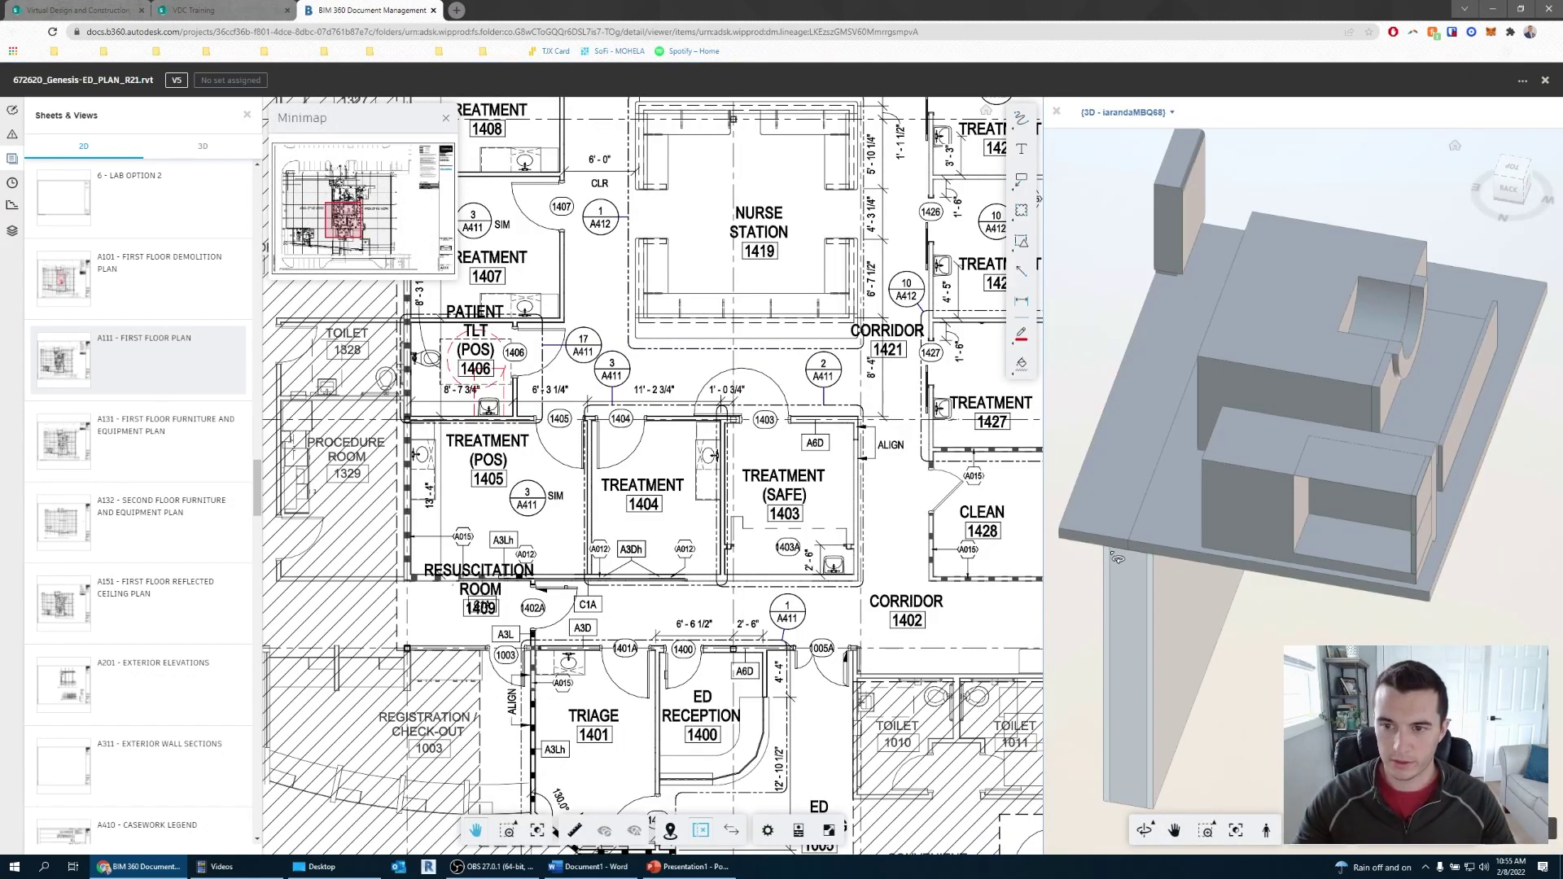
{"action": "left_click", "coordinate": [1111, 118]}
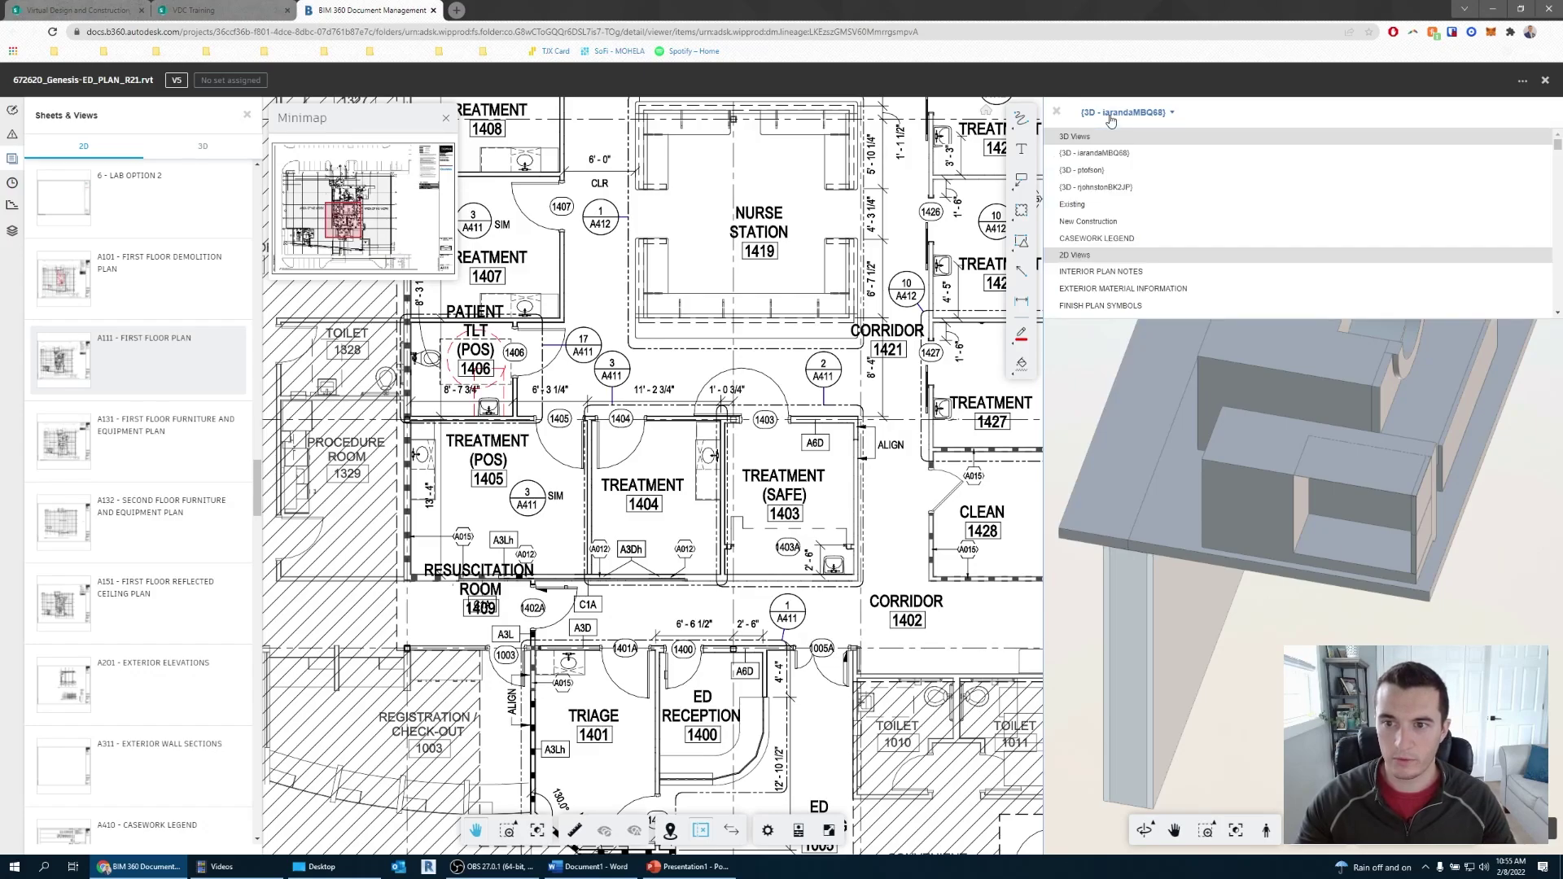
{"action": "left_click", "coordinate": [1111, 118]}
{"action": "left_click", "coordinate": [1112, 118]}
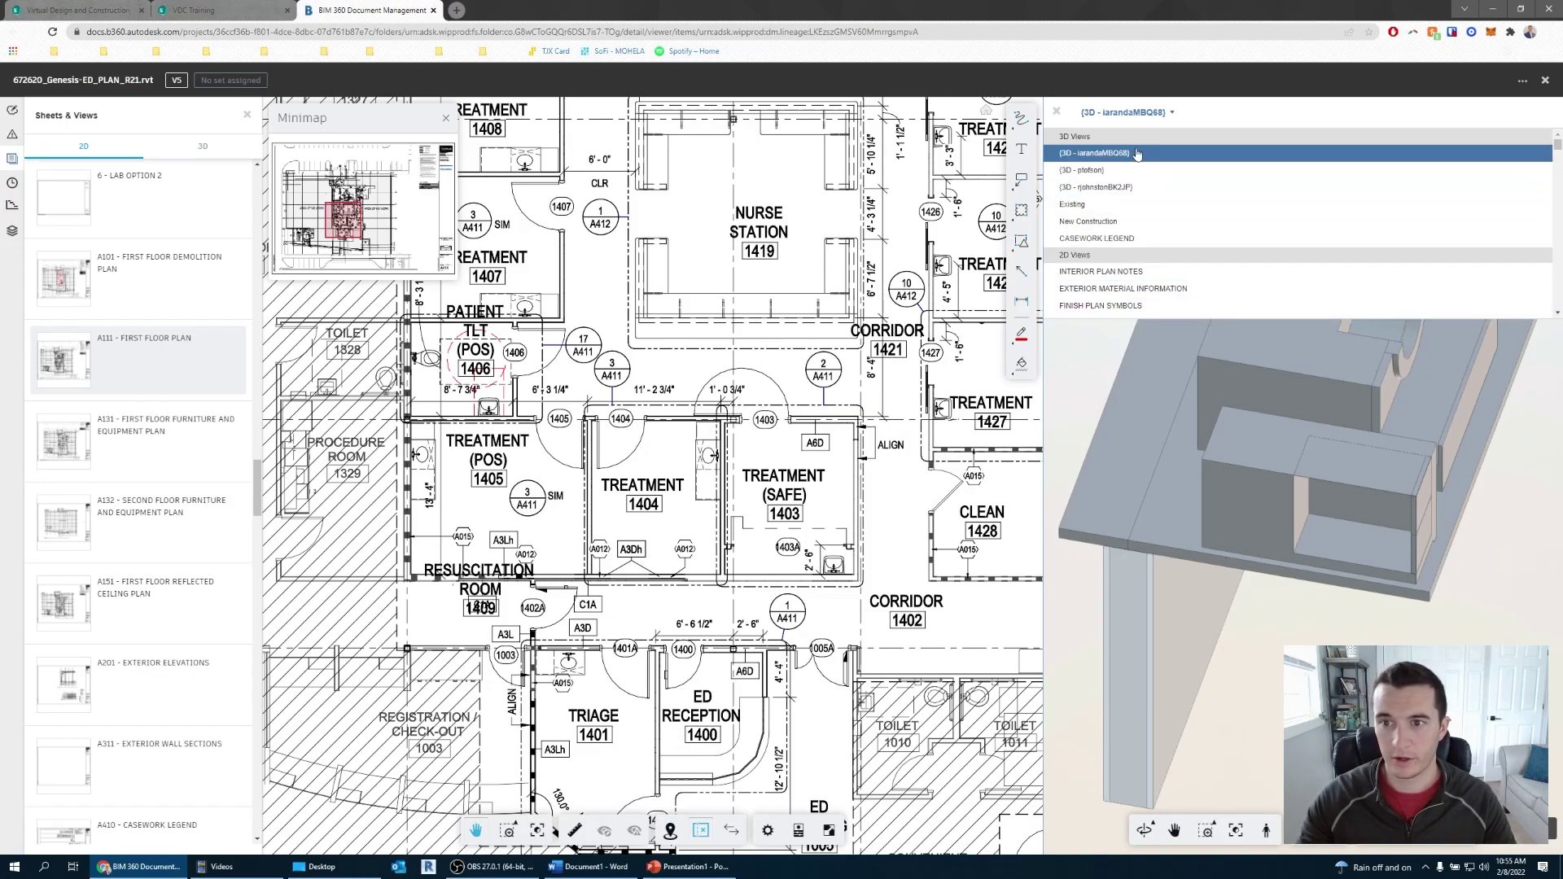
{"action": "left_click", "coordinate": [1113, 188]}
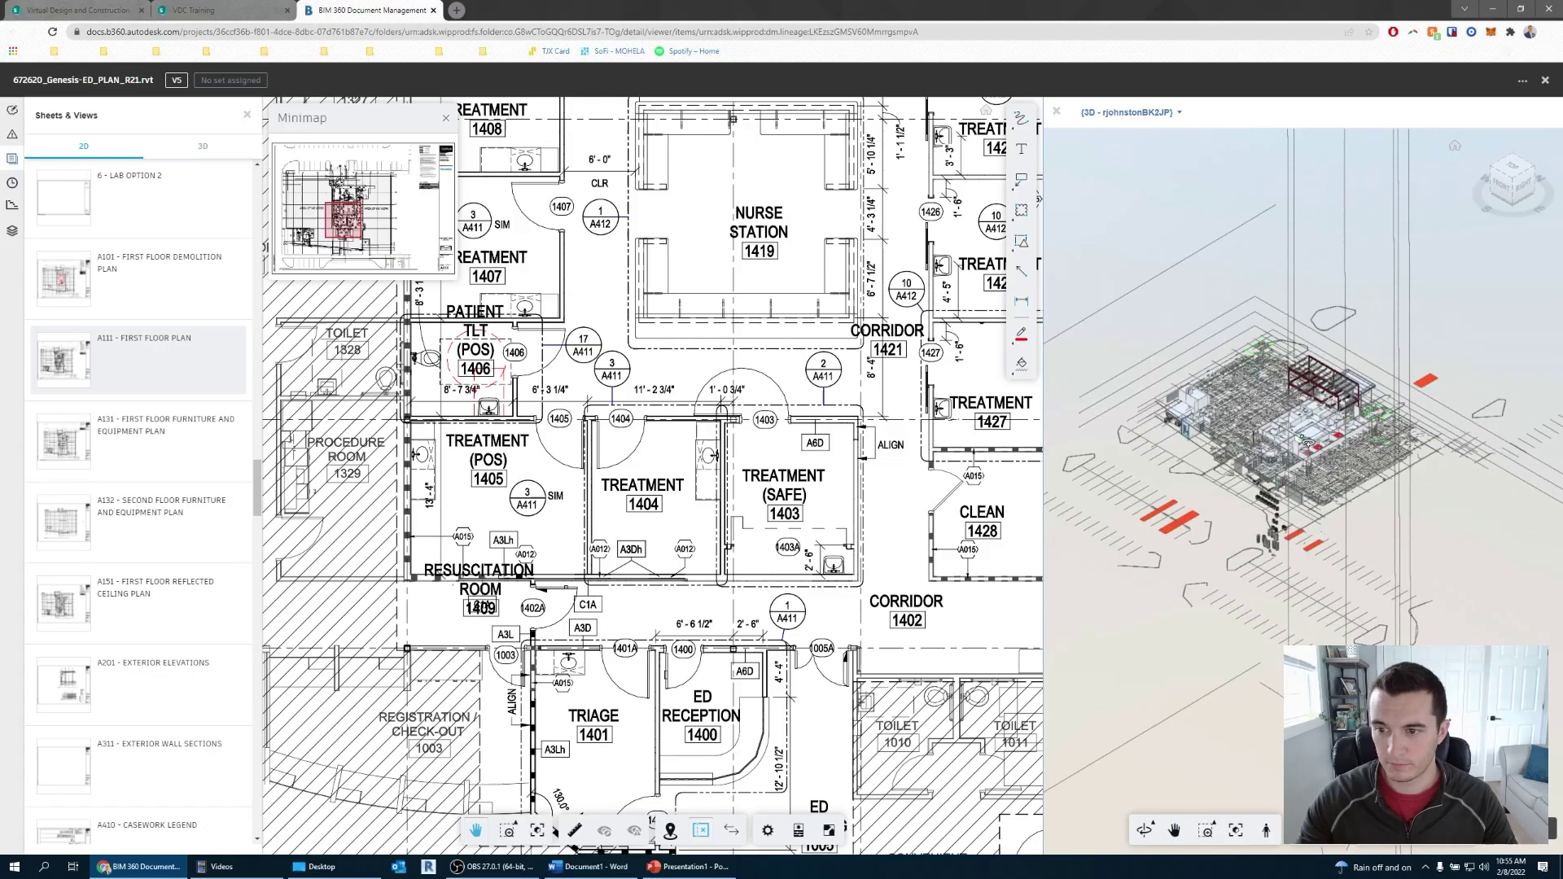
- Examine the emergency department area and red steel frame in the 3D view, and shift the floor plan to Corridor 1402
{"action": "scroll", "coordinate": [1308, 431], "scroll_direction": "up", "scroll_amount": 4}
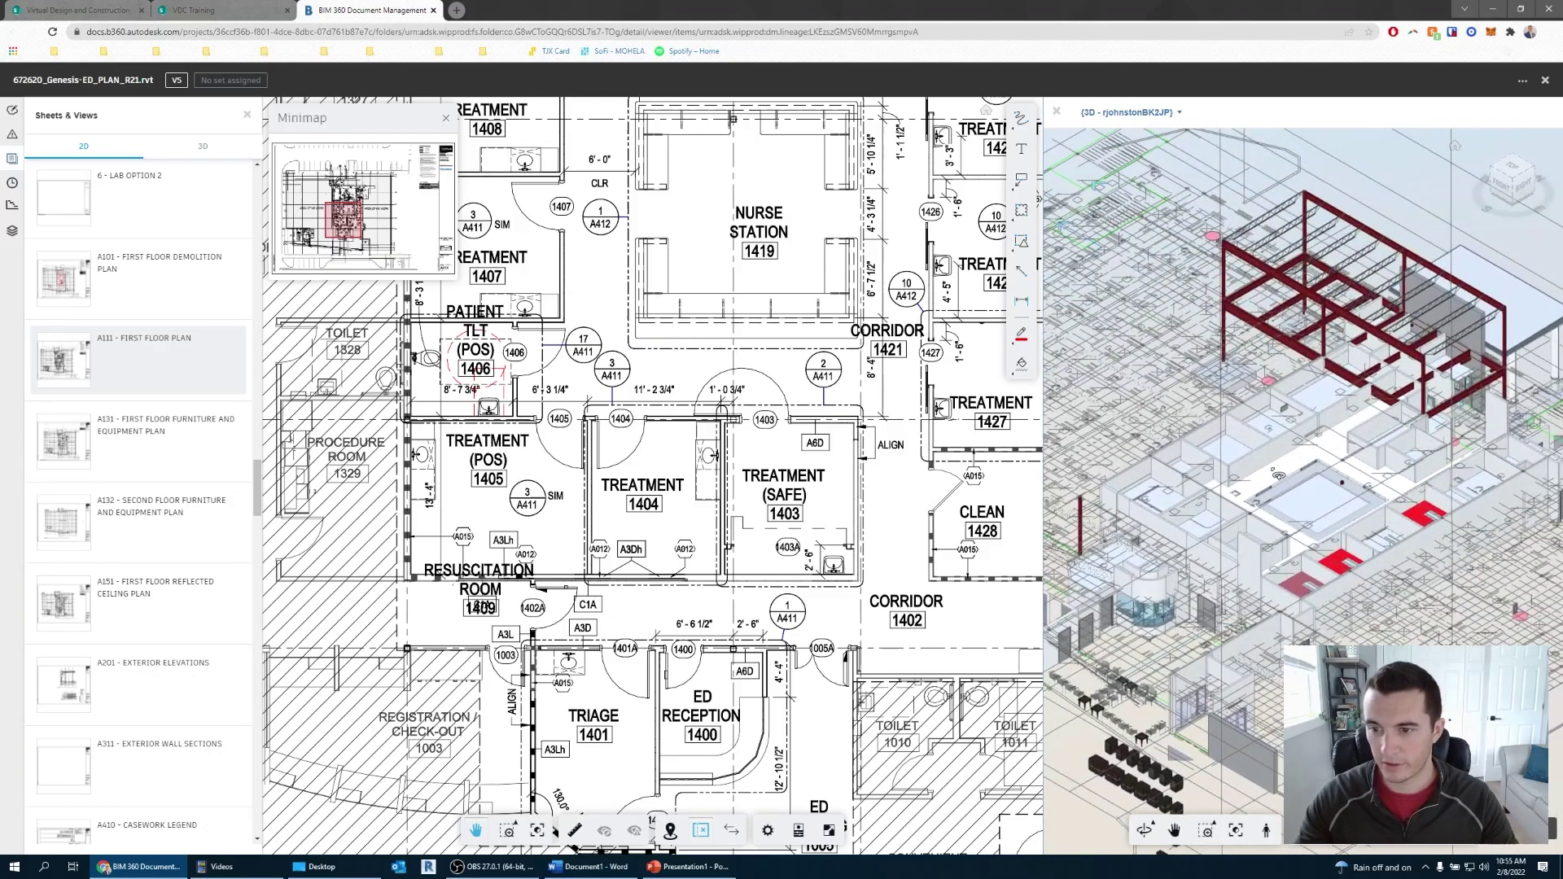
{"action": "scroll", "coordinate": [1345, 521], "scroll_direction": "up", "scroll_amount": 2}
{"action": "left_click_drag", "start_coordinate": [1345, 522], "coordinate": [1313, 482]}
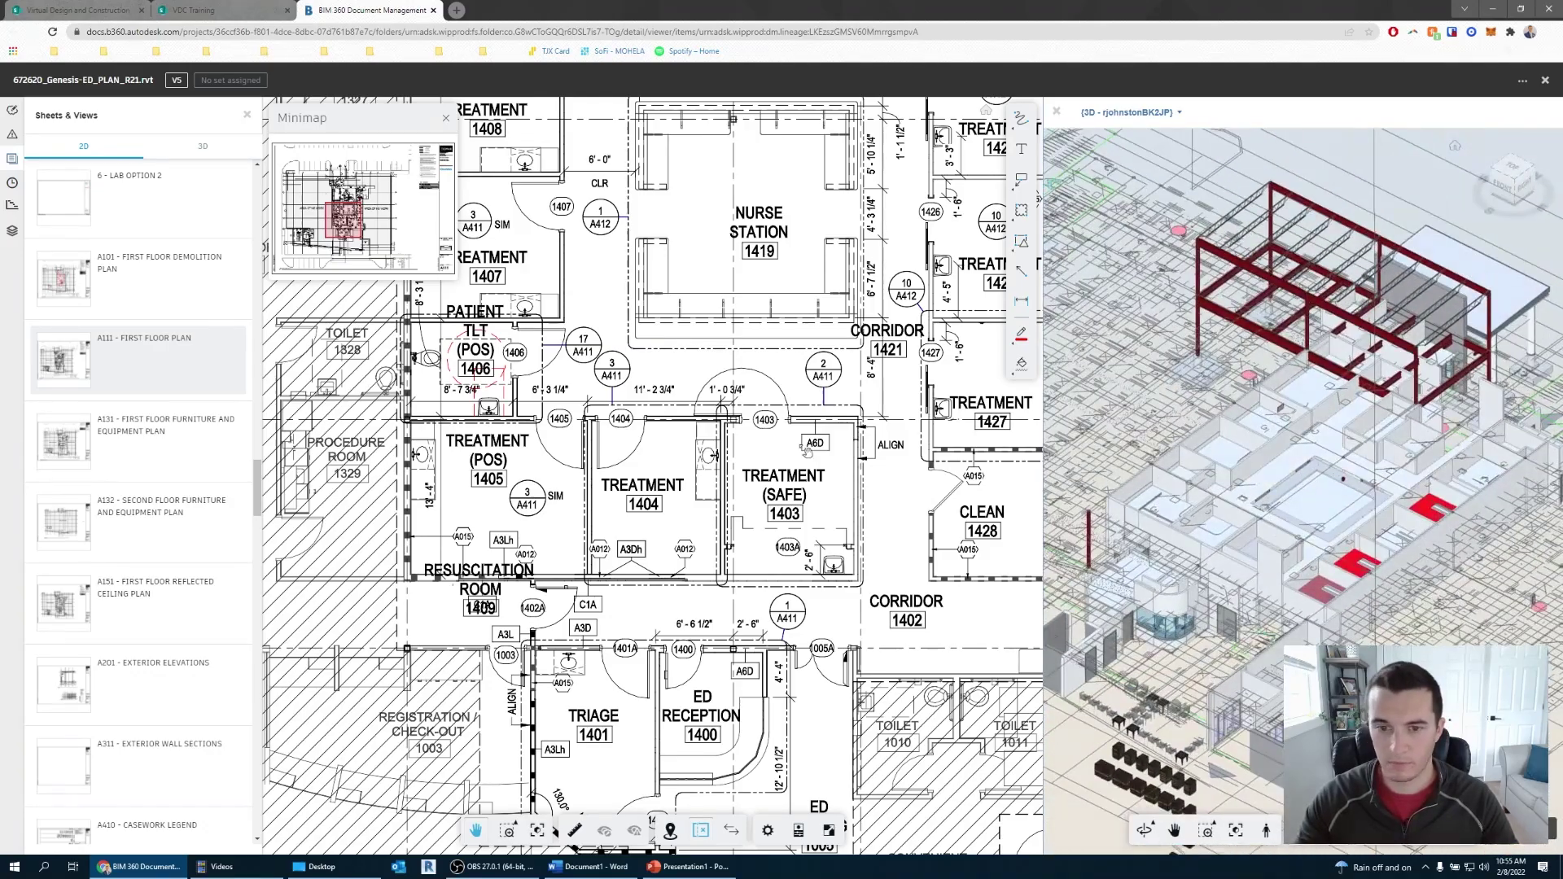
{"action": "left_click_drag", "start_coordinate": [731, 466], "coordinate": [628, 464]}
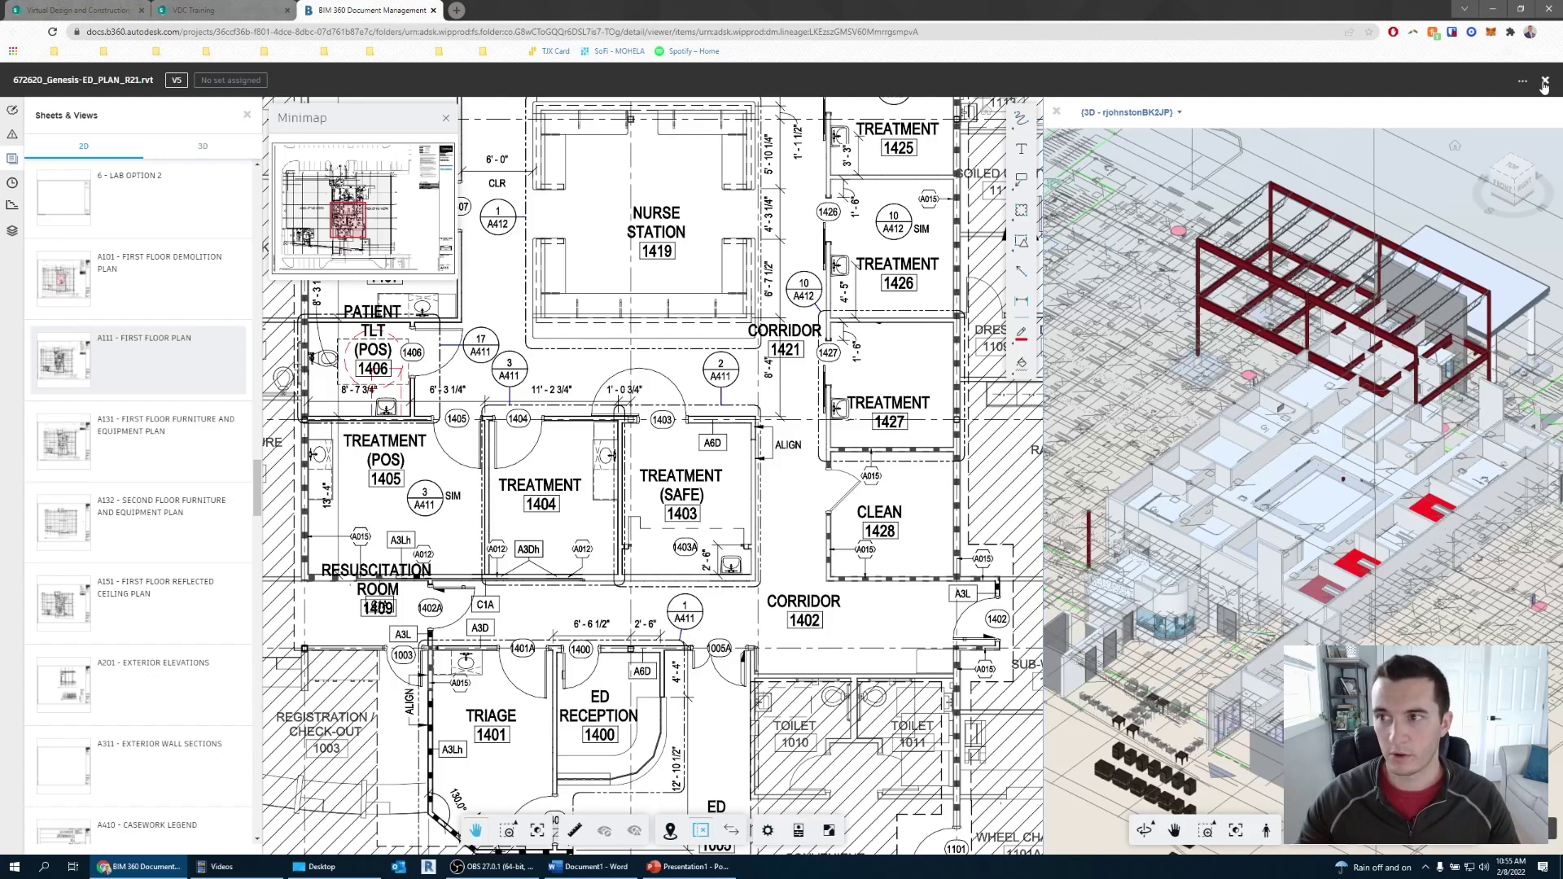
- Close the split view, reopen the 3D model beside the floor plan, and return to the plan alone
{"action": "left_click", "coordinate": [1057, 111]}
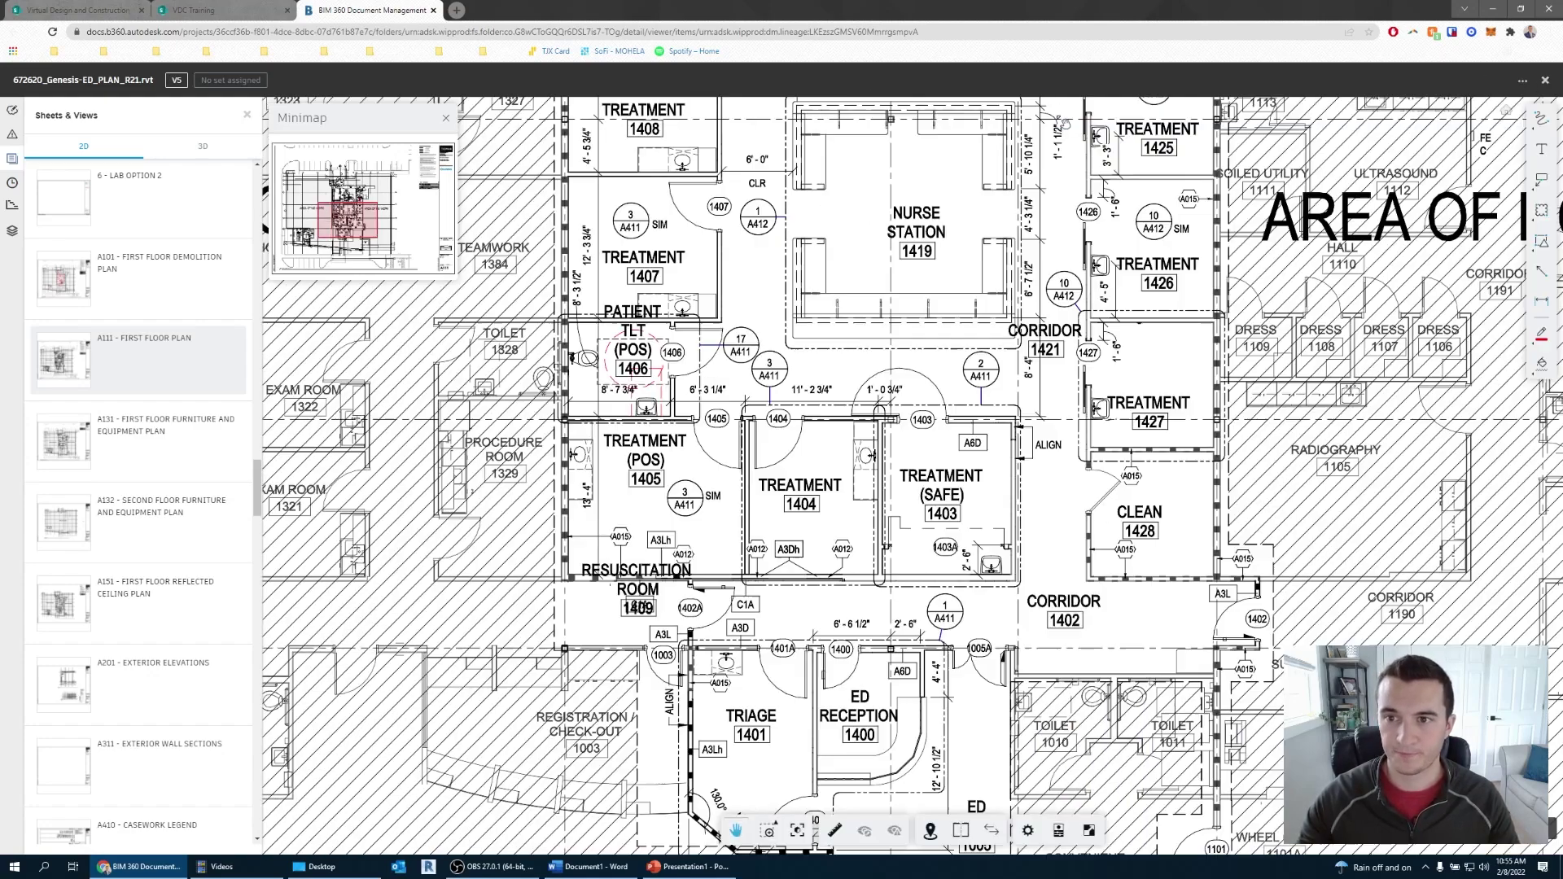
{"action": "left_click", "coordinate": [960, 830]}
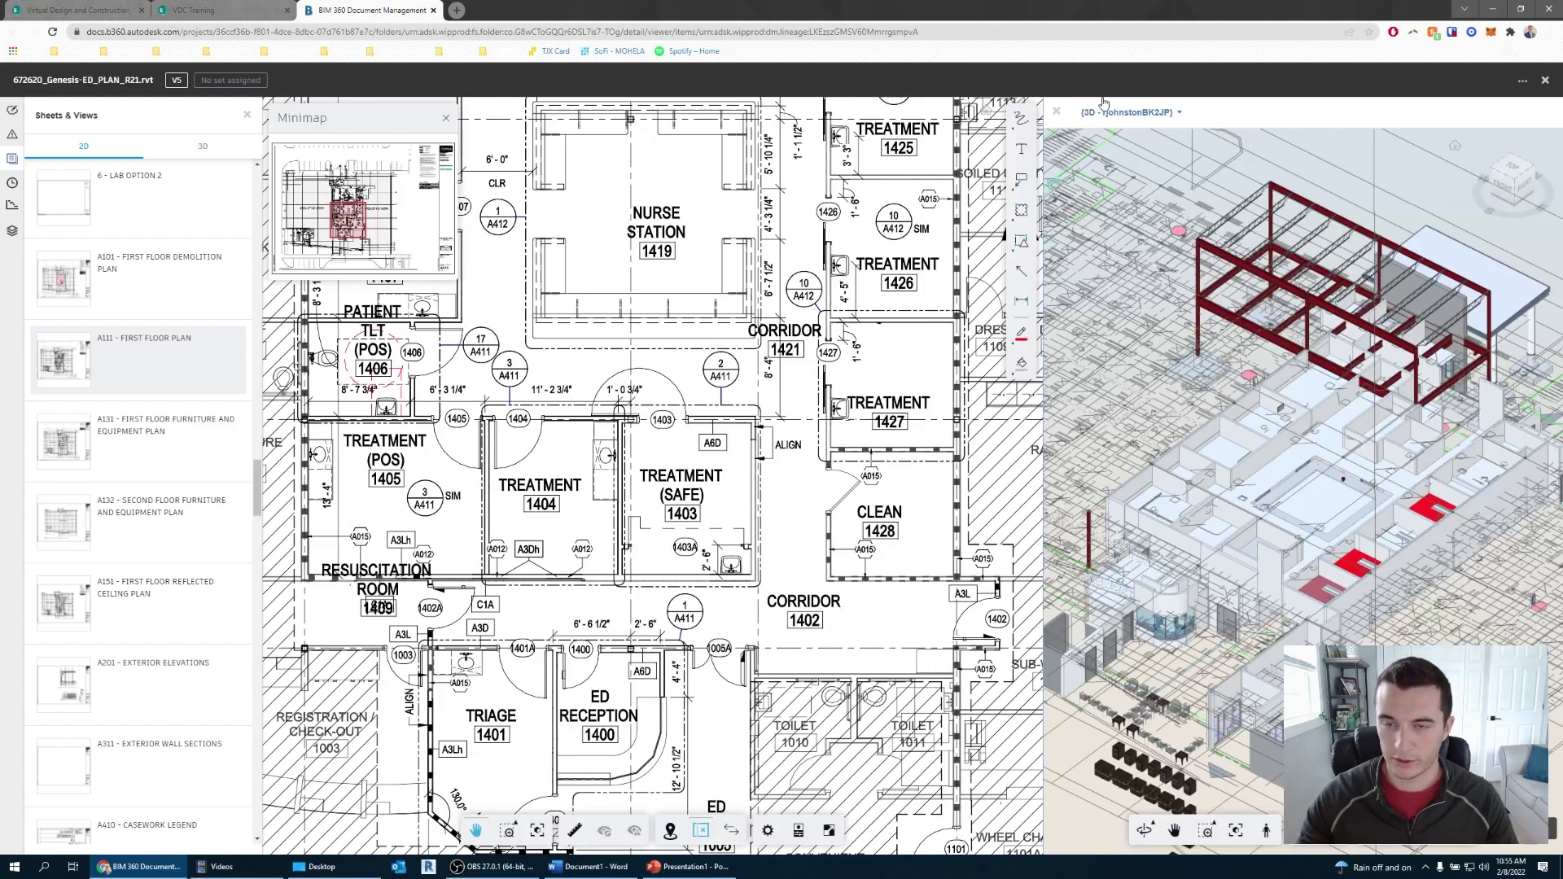
{"action": "left_click", "coordinate": [1058, 112]}
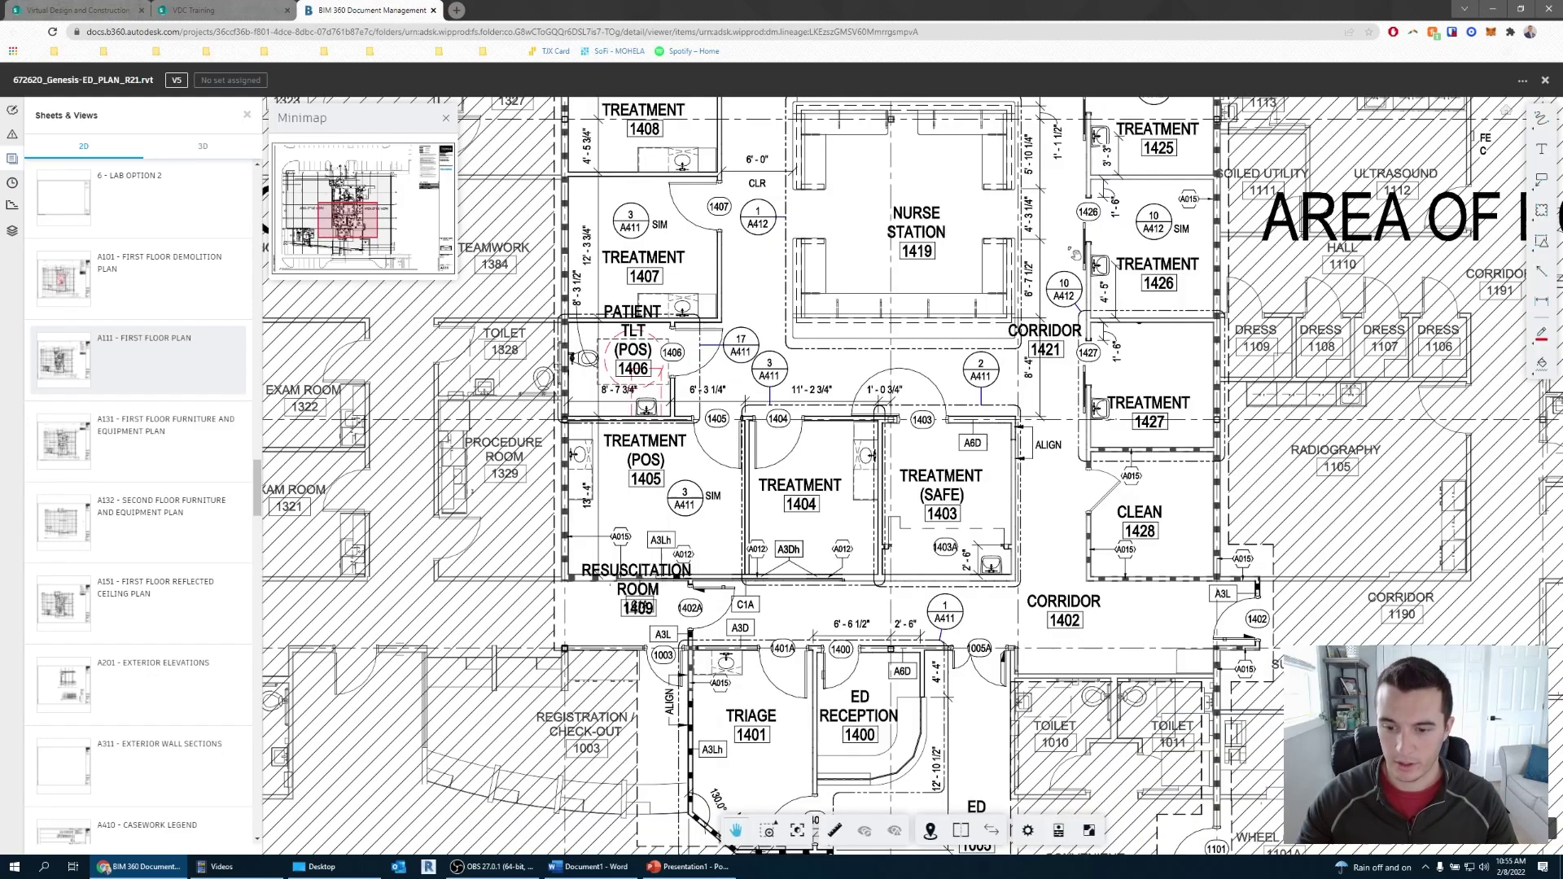
- Start a document comparison for A111 - FIRST FLOOR PLAN and set Document B's version to v1
{"action": "left_click", "coordinate": [989, 827]}
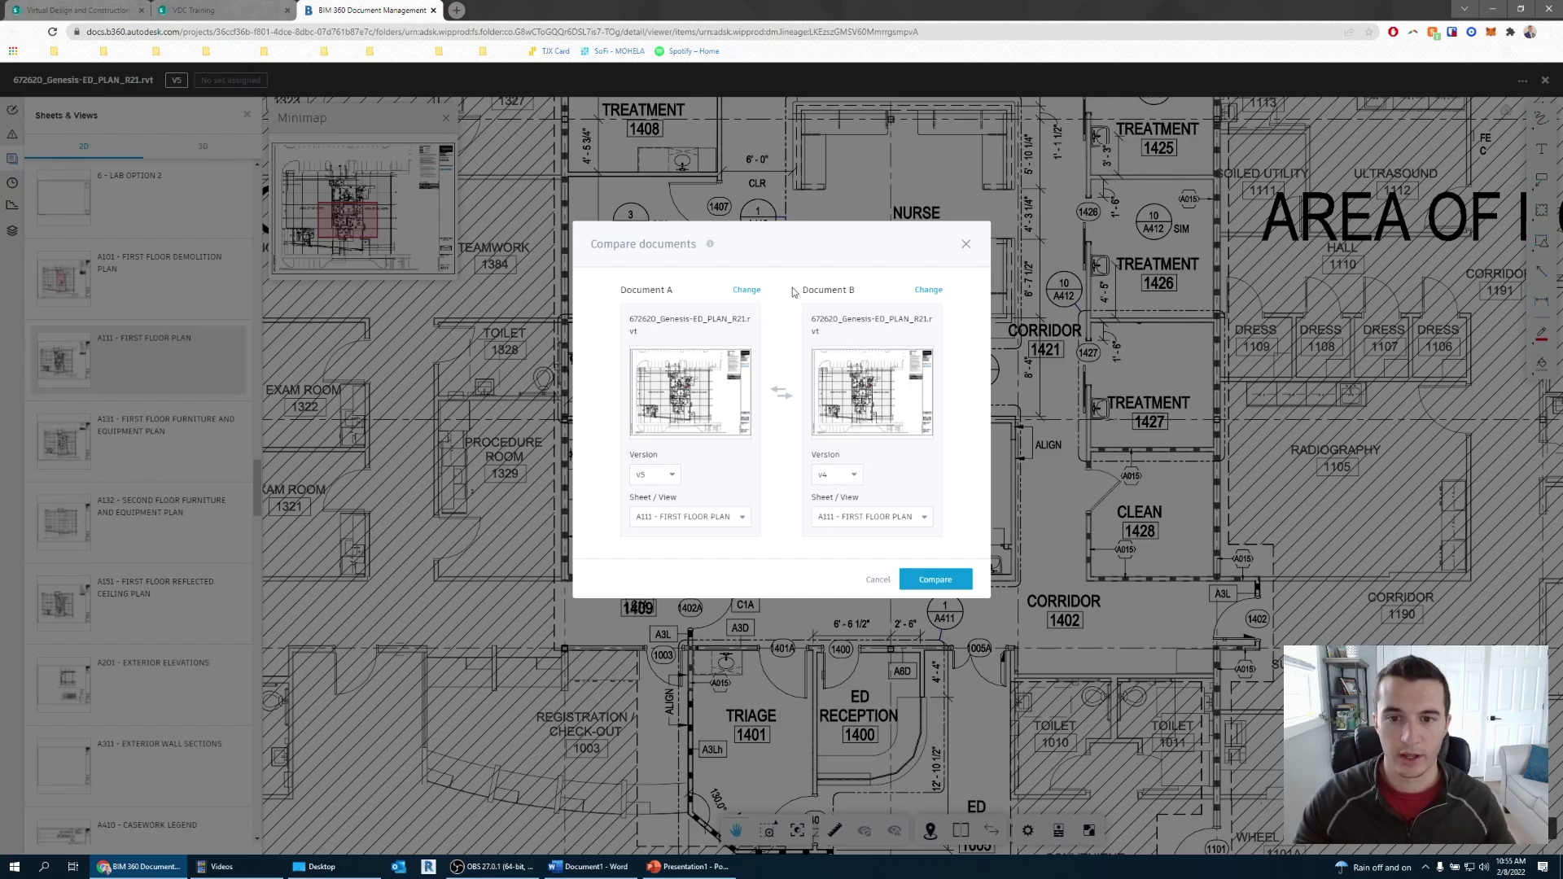
{"action": "left_click", "coordinate": [843, 478]}
{"action": "scroll", "coordinate": [856, 513], "scroll_direction": "down", "scroll_amount": 2}
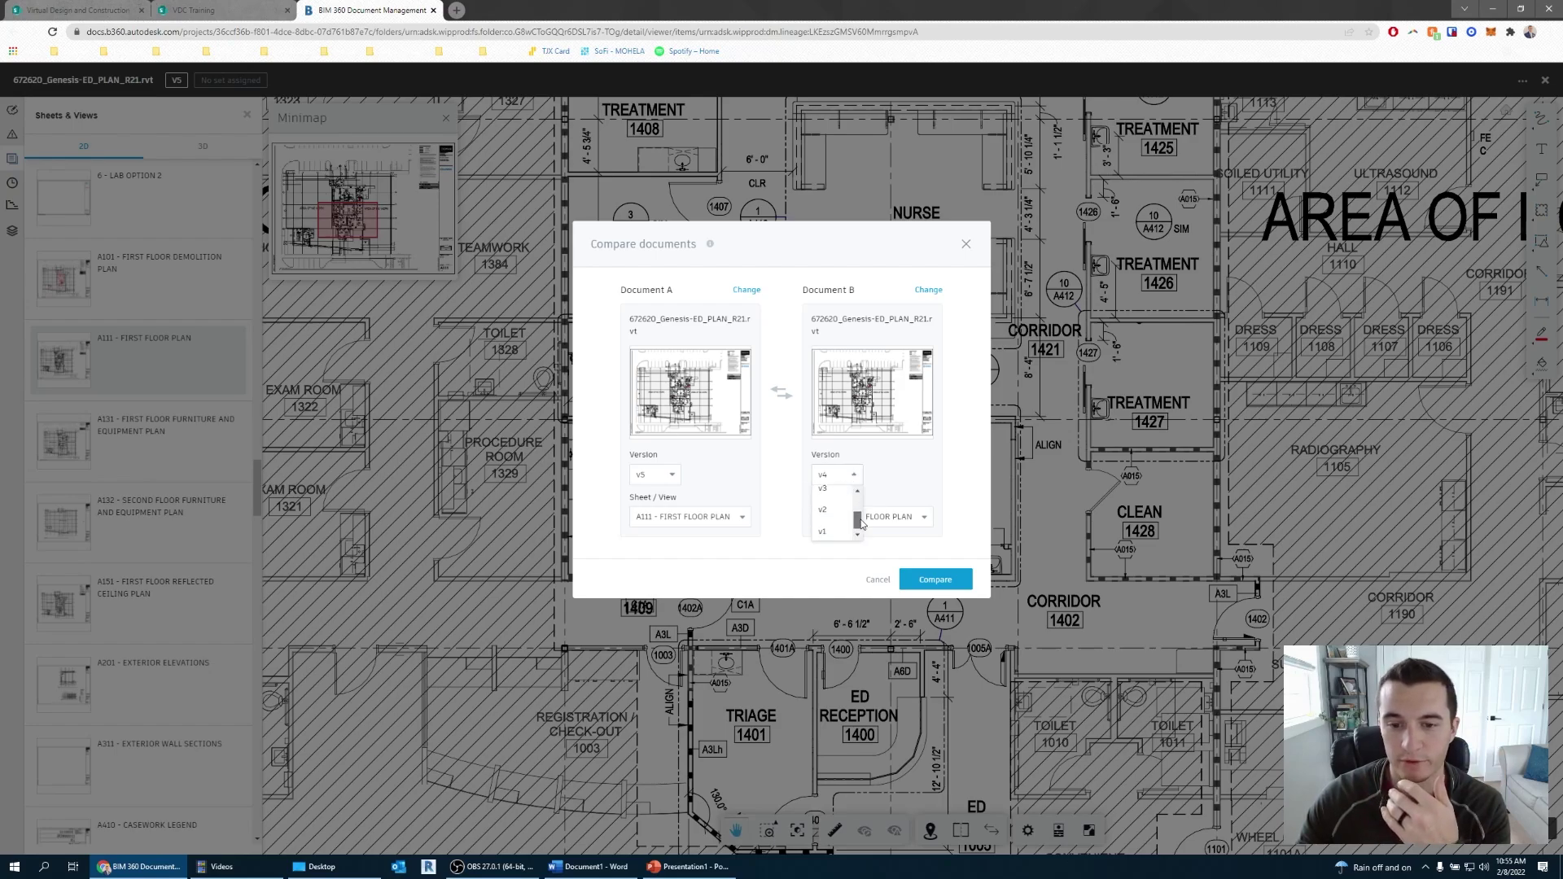
{"action": "left_click_drag", "start_coordinate": [862, 523], "coordinate": [862, 527]}
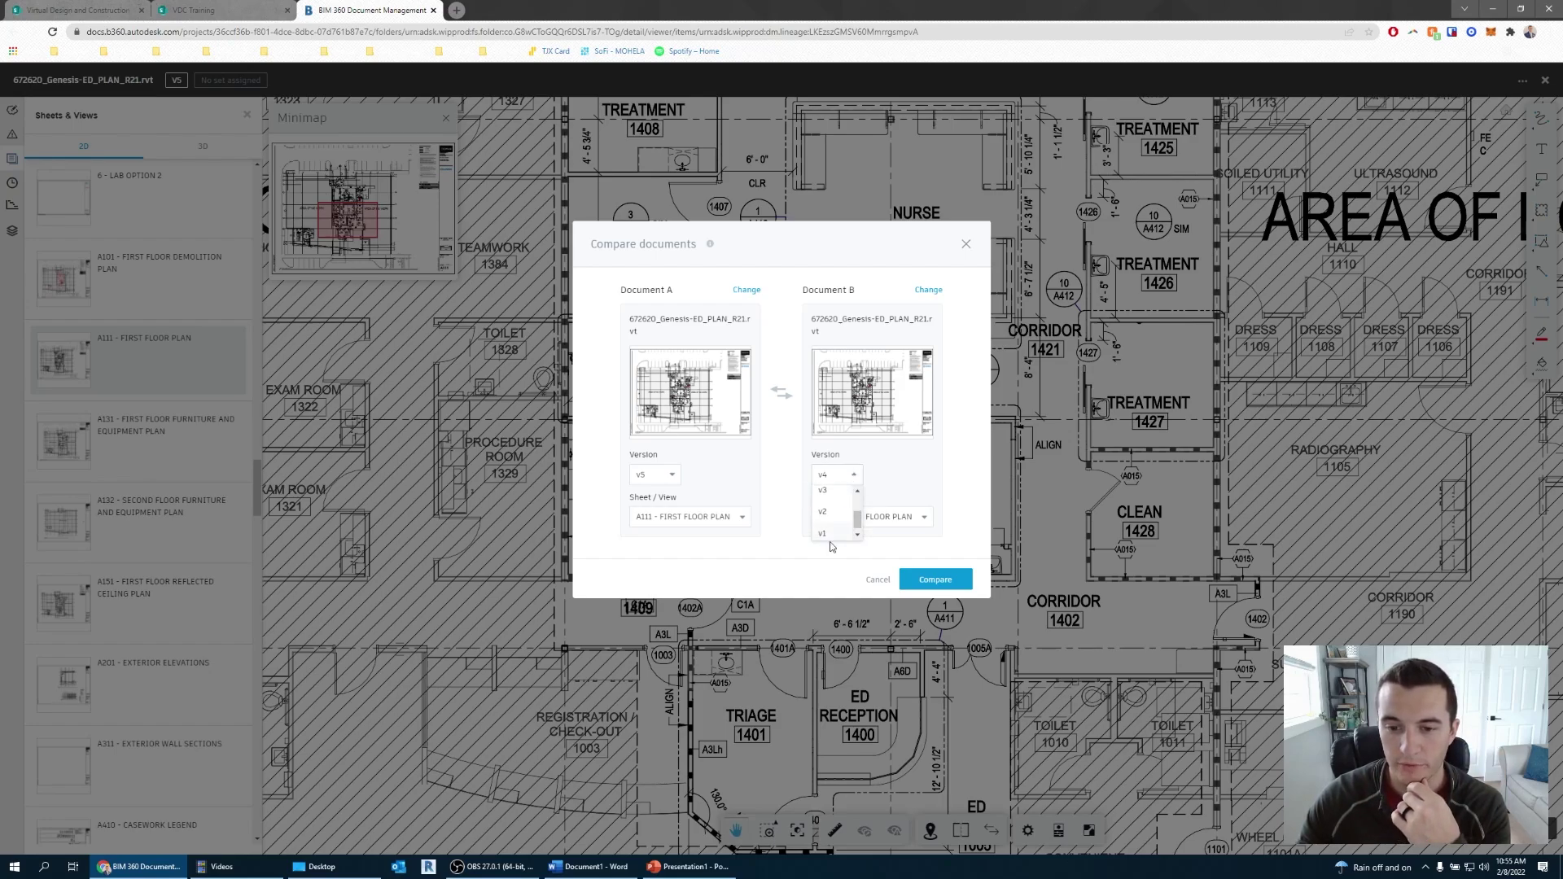
{"action": "left_click", "coordinate": [829, 530]}
- Set Document B's version to v4 and compare it with v5 of A111 - FIRST FLOOR PLAN
{"action": "left_click", "coordinate": [845, 479]}
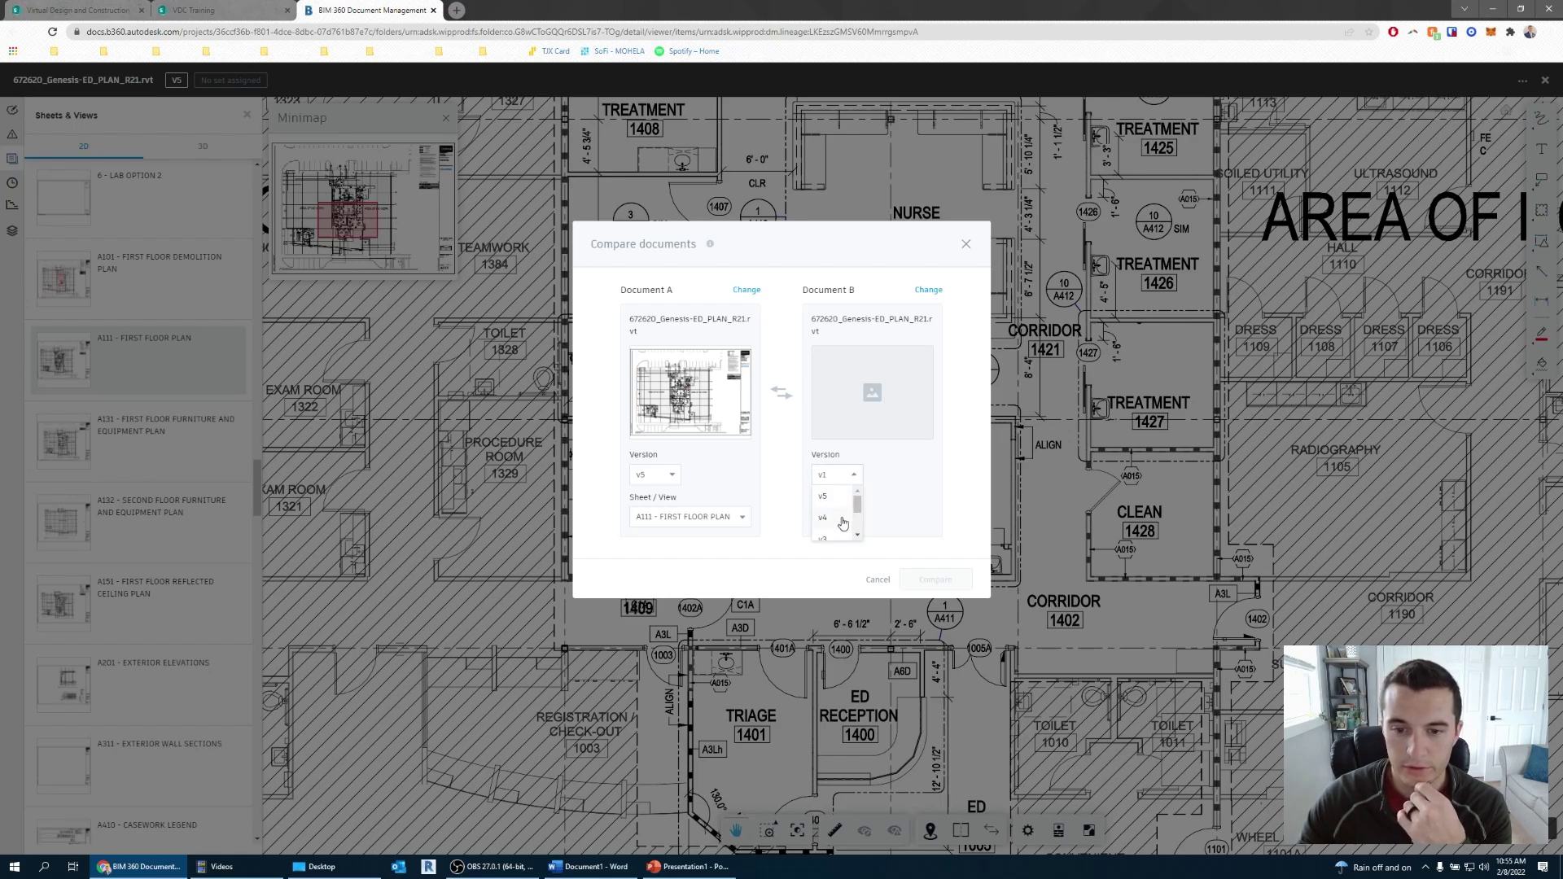
{"action": "scroll", "coordinate": [856, 509], "scroll_direction": "down", "scroll_amount": 1}
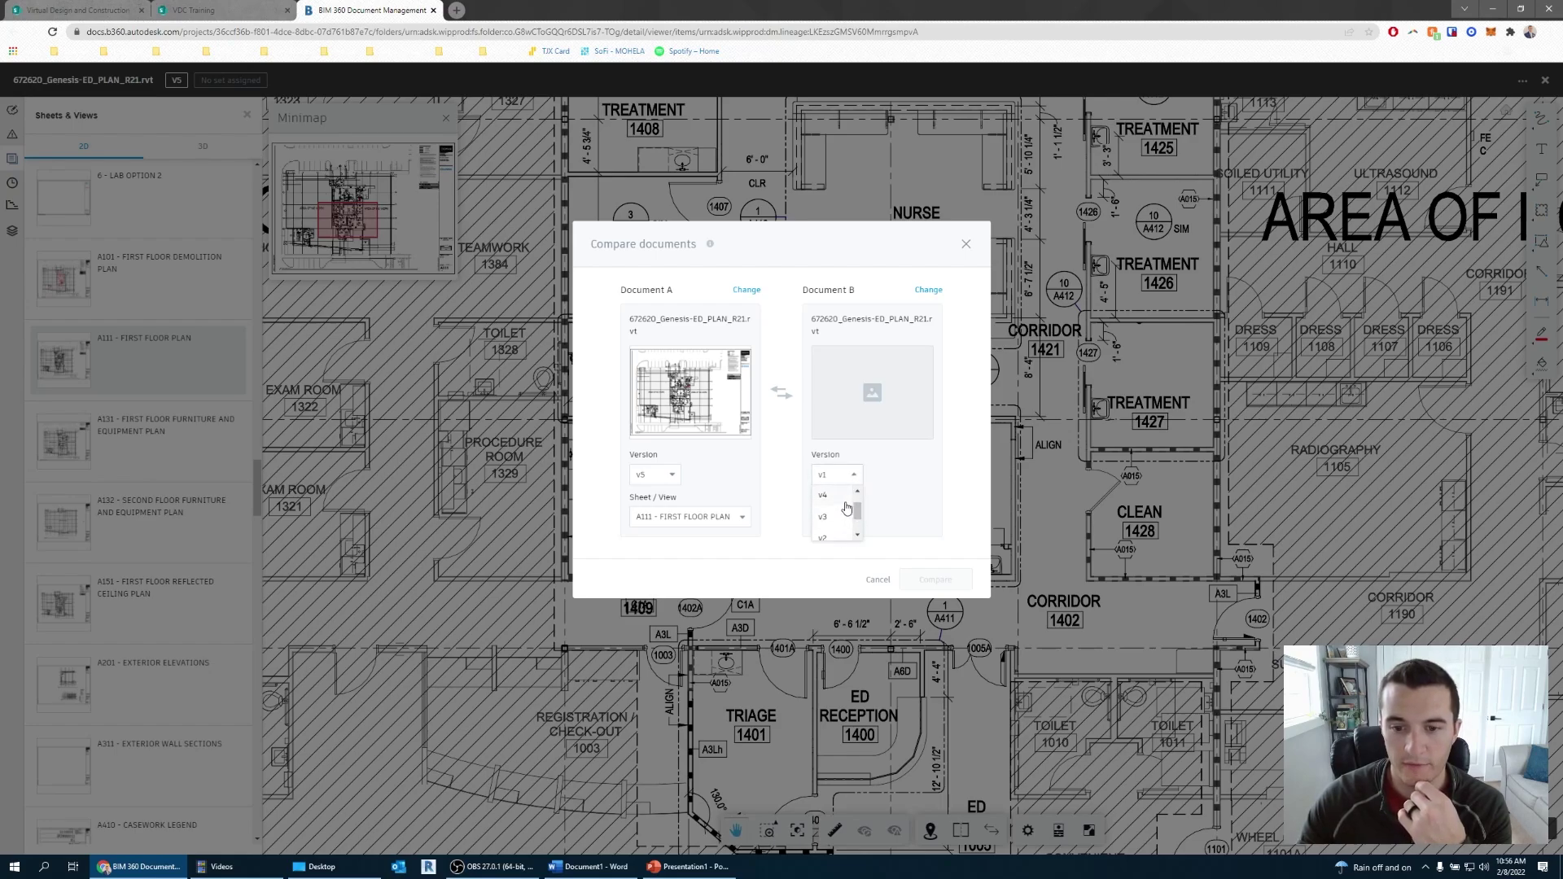
{"action": "left_click", "coordinate": [824, 496]}
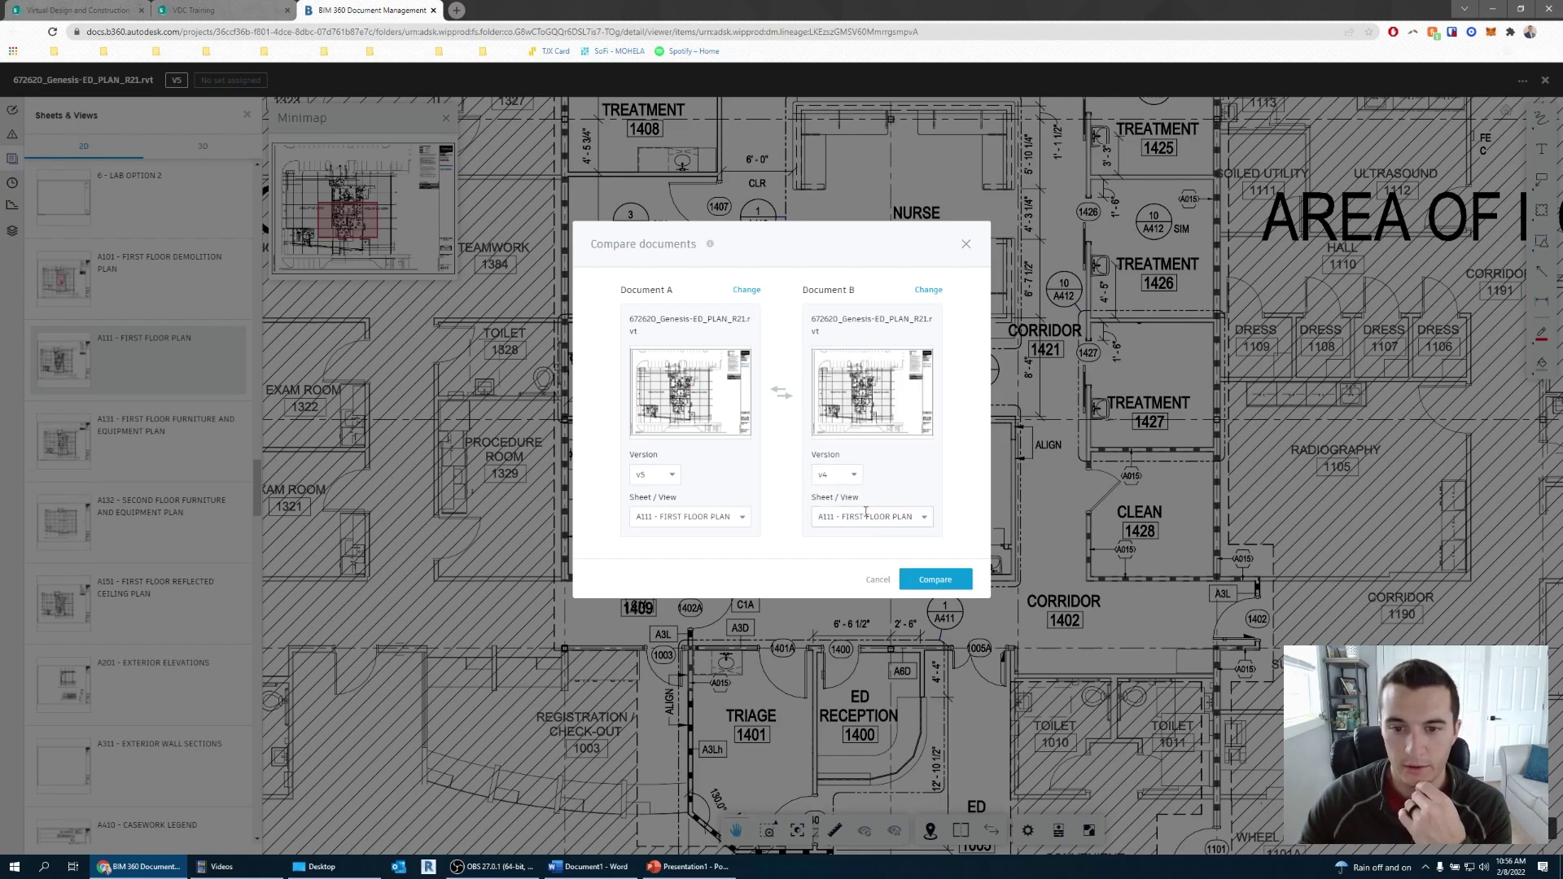
{"action": "left_click", "coordinate": [936, 583]}
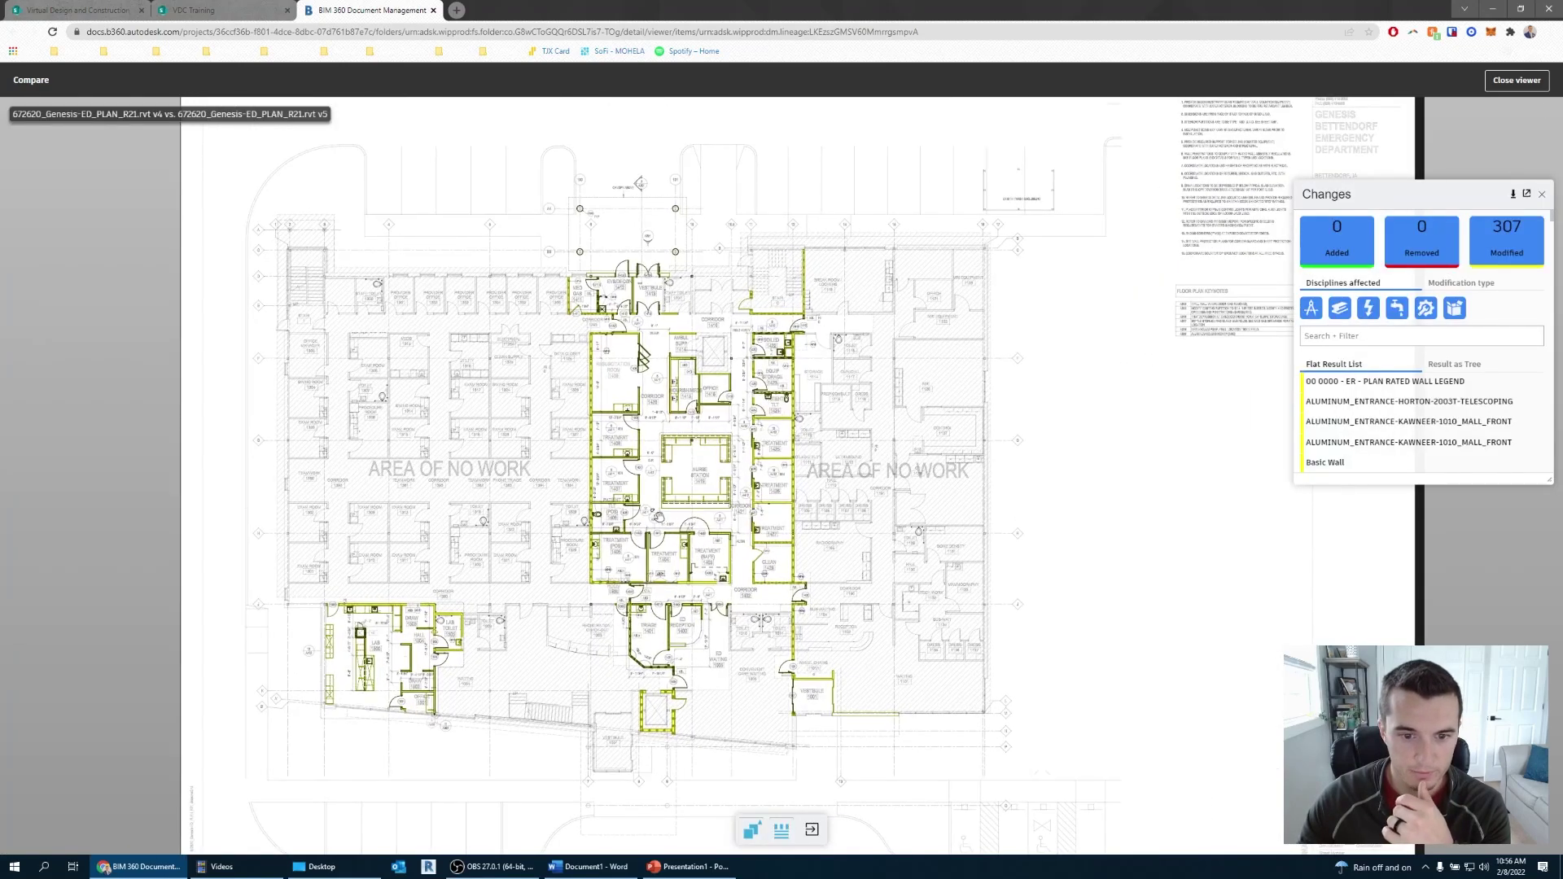
- Show the comparison changes as a tree, return to the flat list, and inspect the first Basic Wall modification
{"action": "scroll", "coordinate": [652, 509], "scroll_direction": "up", "scroll_amount": 3}
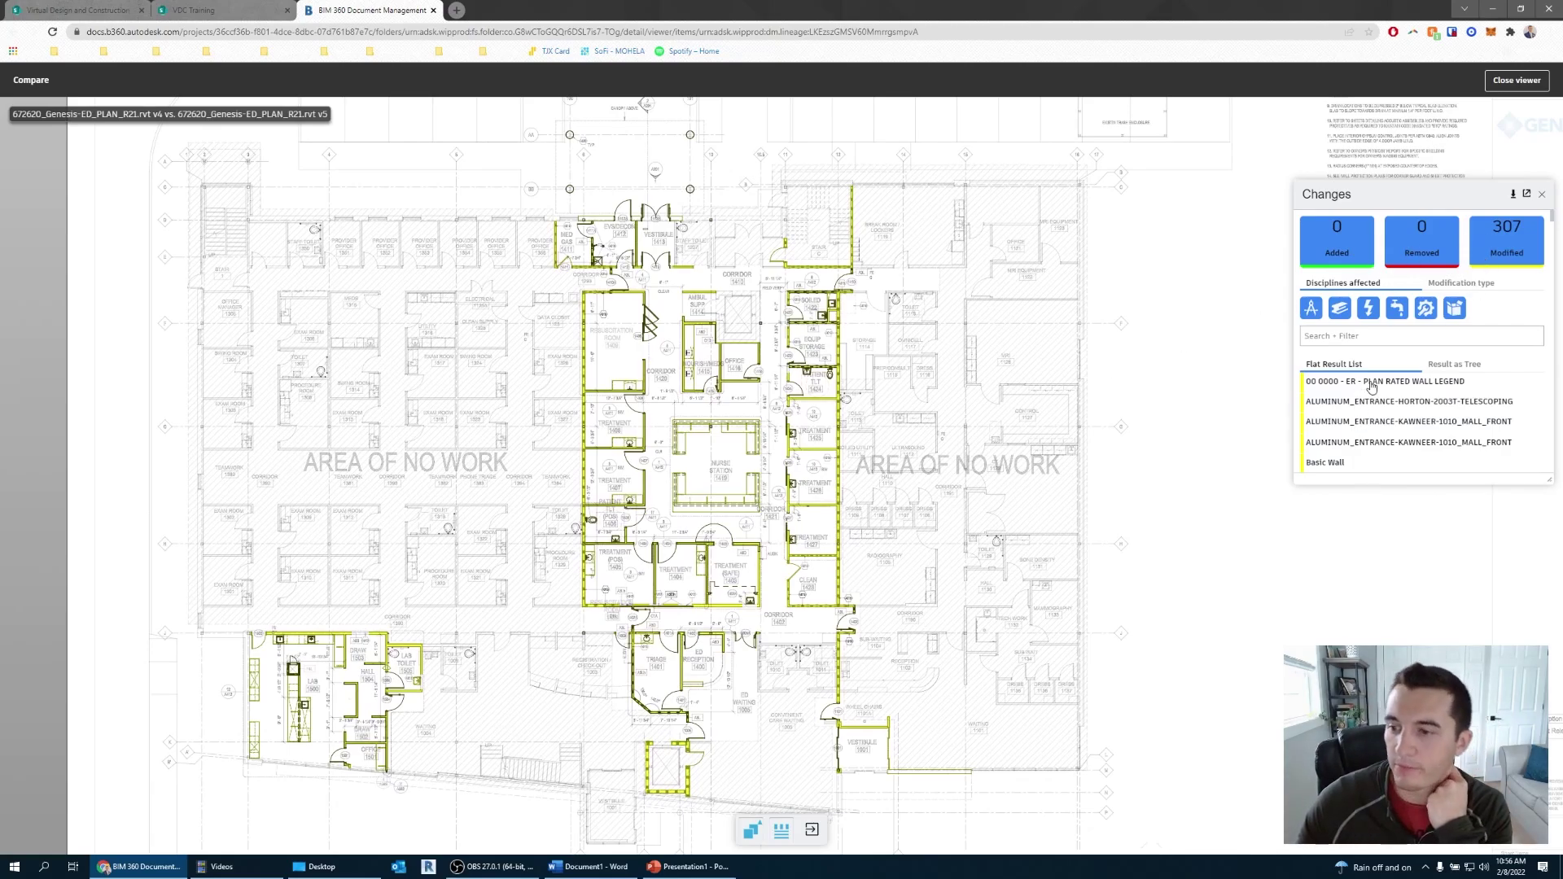
{"action": "left_click", "coordinate": [1458, 371]}
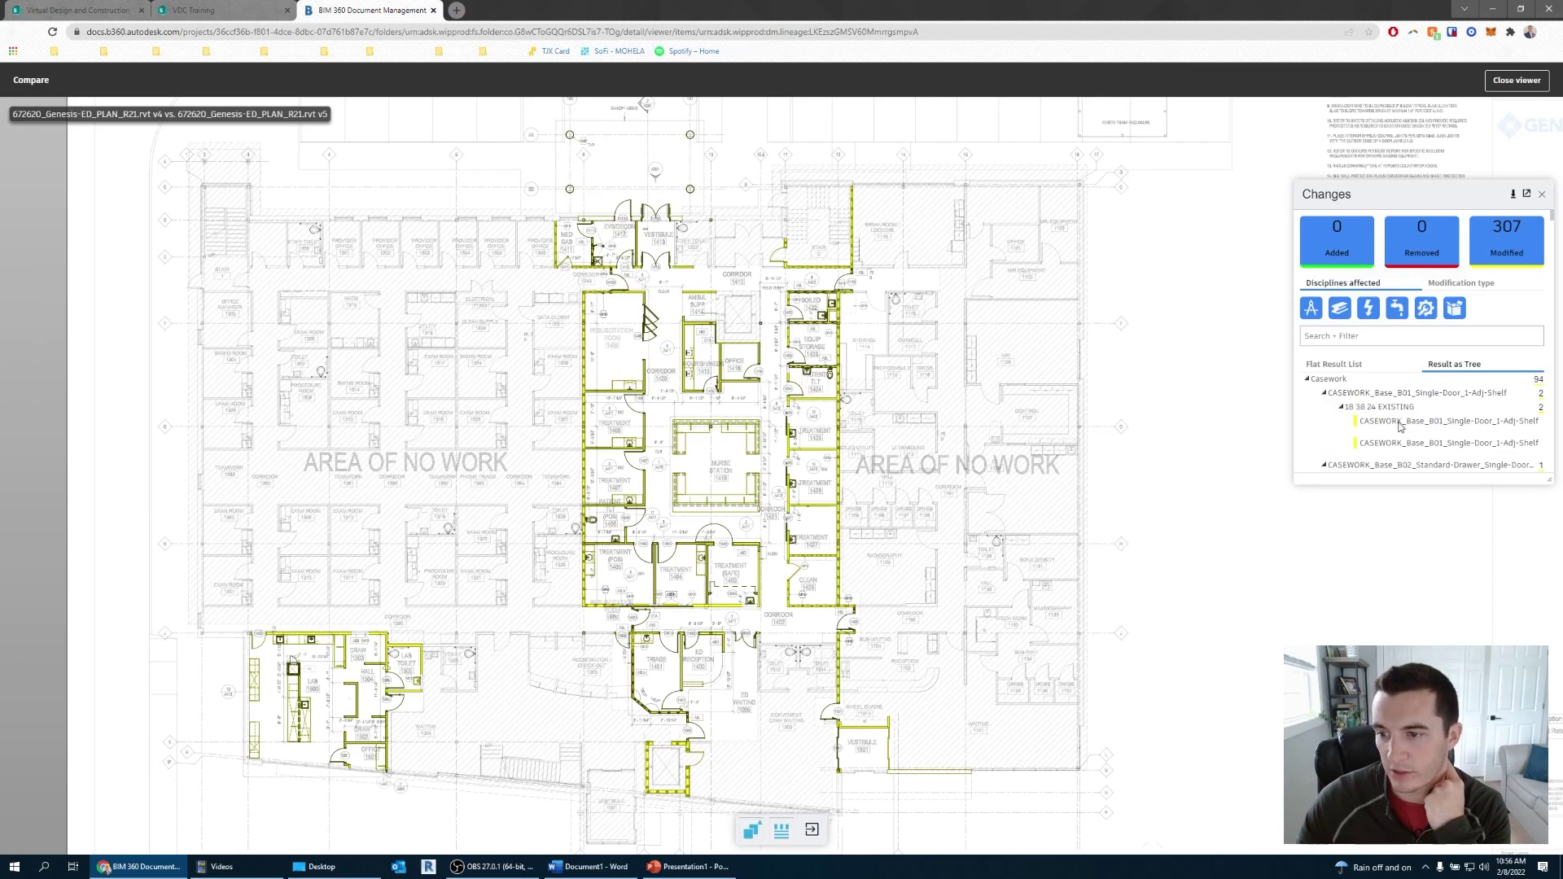
{"action": "left_click", "coordinate": [1334, 366]}
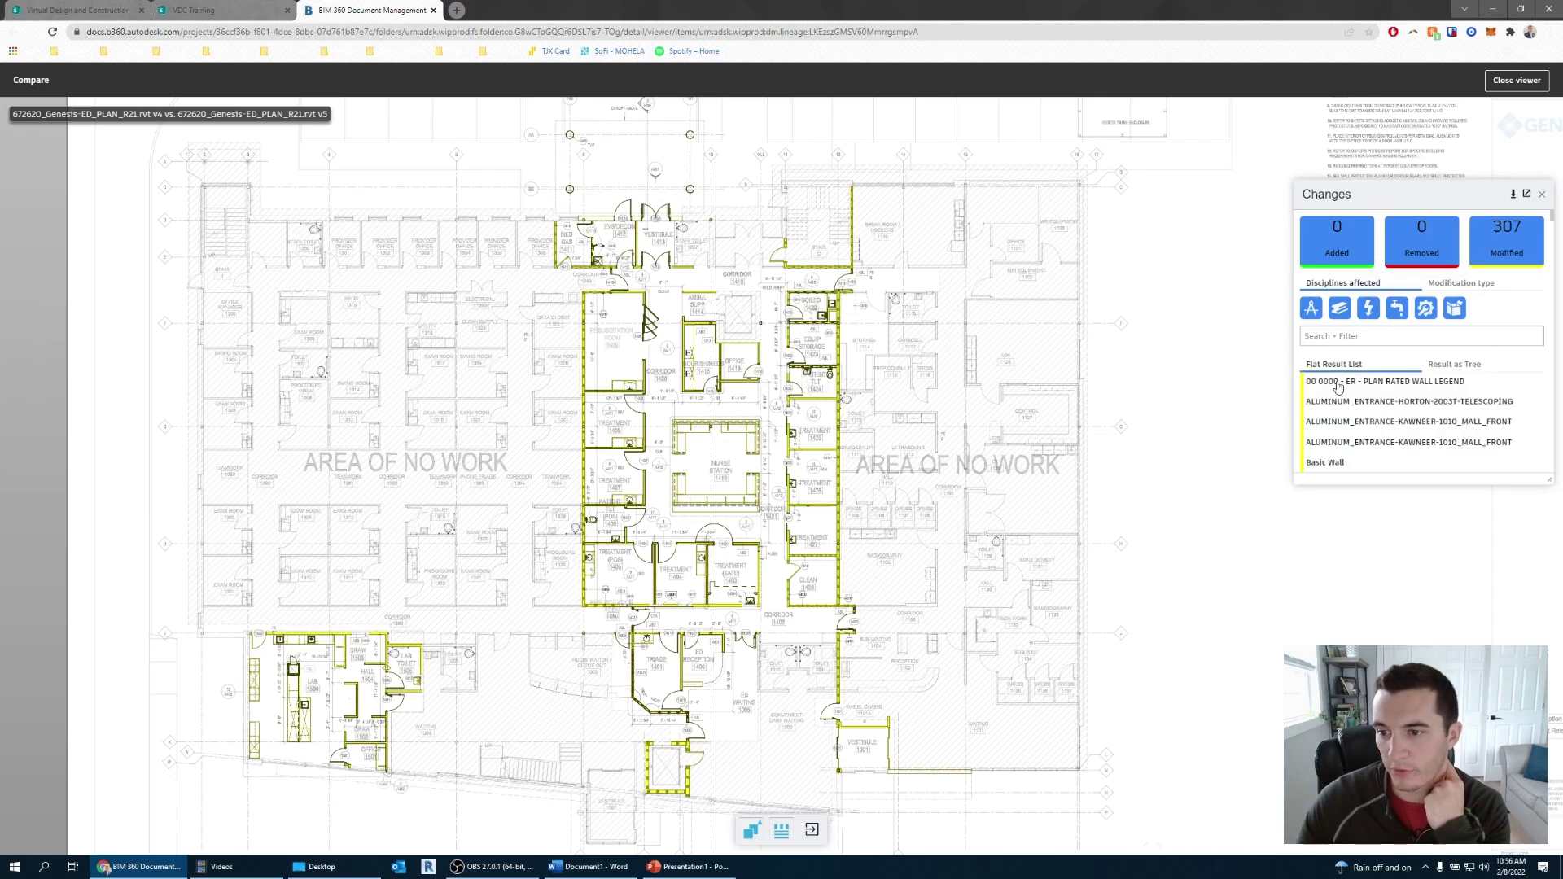
{"action": "left_click", "coordinate": [1333, 463]}
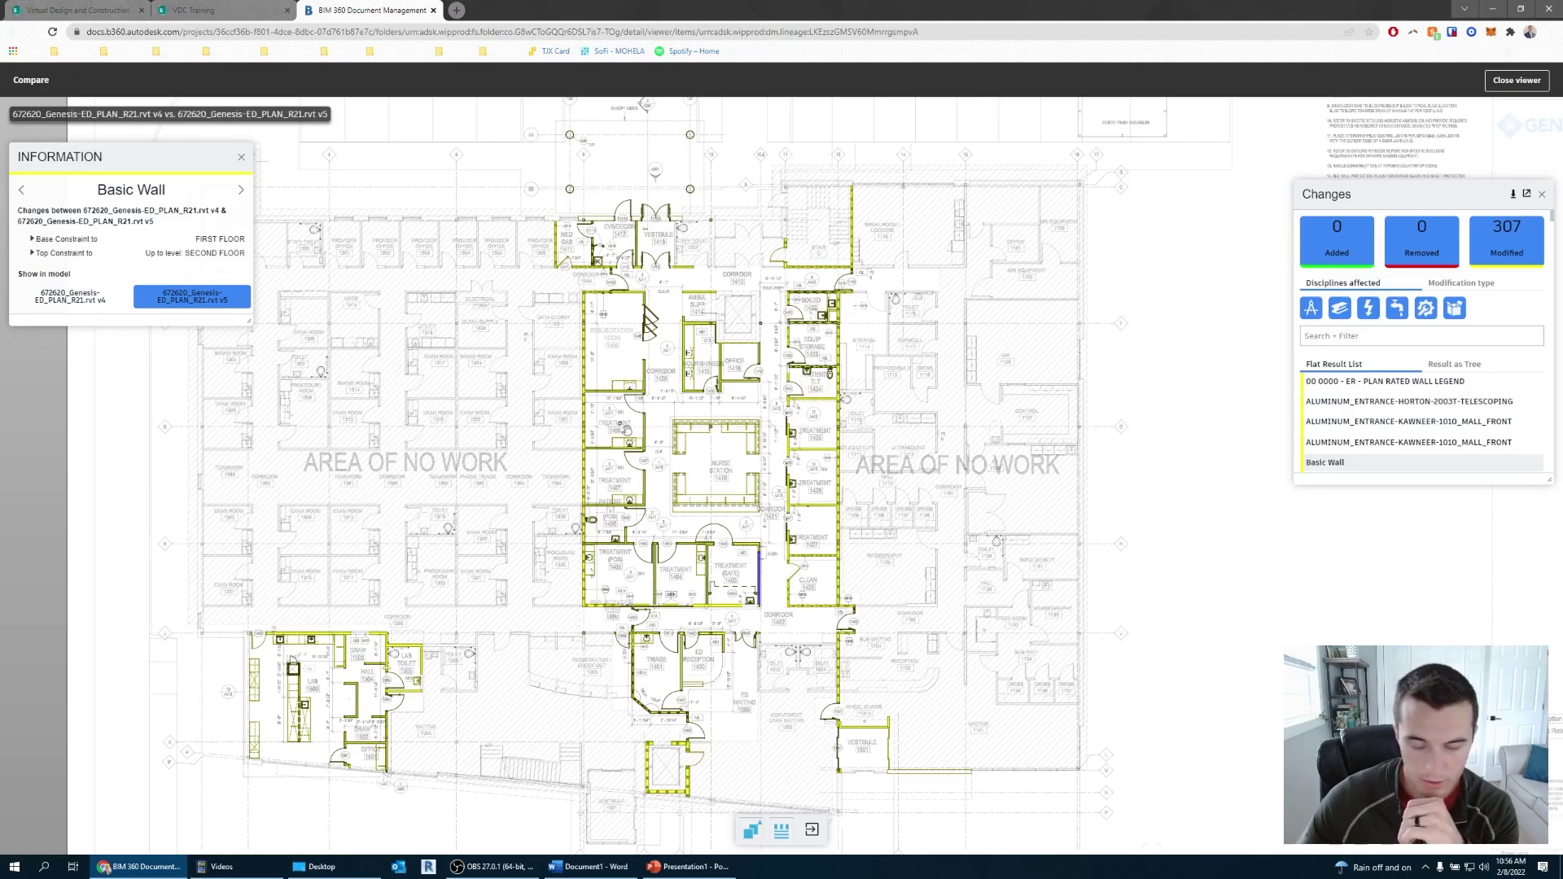
- Browse past the Basic Wall entries in the change list and inspect the first CASEWORK_Base_B01_Single-Door_1-Adj-Shelf modification
{"action": "scroll", "coordinate": [1386, 443], "scroll_direction": "down", "scroll_amount": 2}
{"action": "scroll", "coordinate": [1385, 442], "scroll_direction": "down", "scroll_amount": 5}
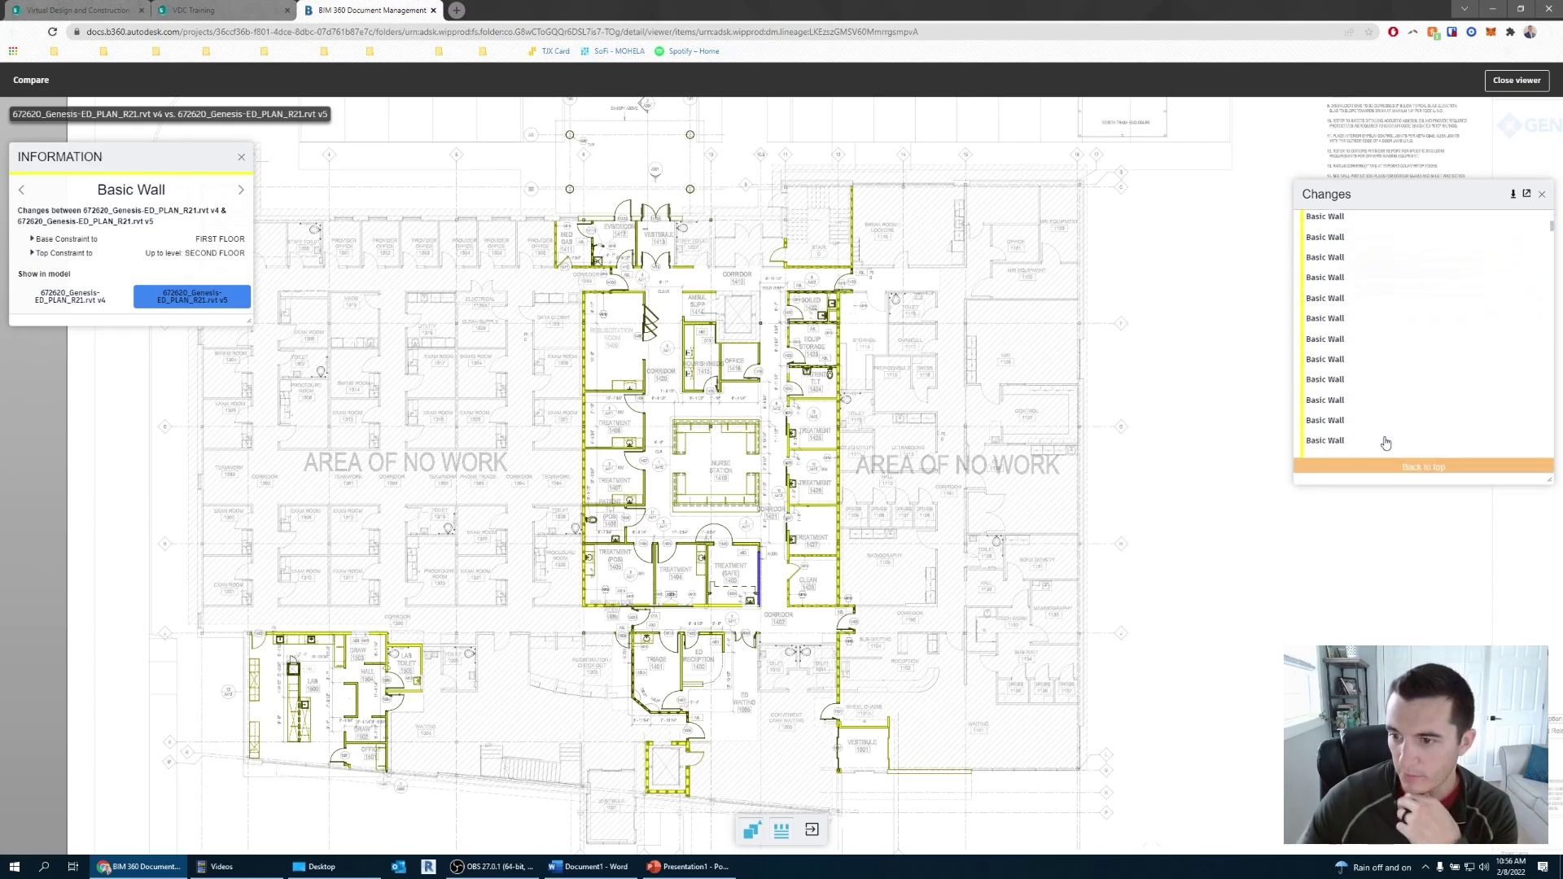
{"action": "scroll", "coordinate": [1386, 443], "scroll_direction": "down", "scroll_amount": 8}
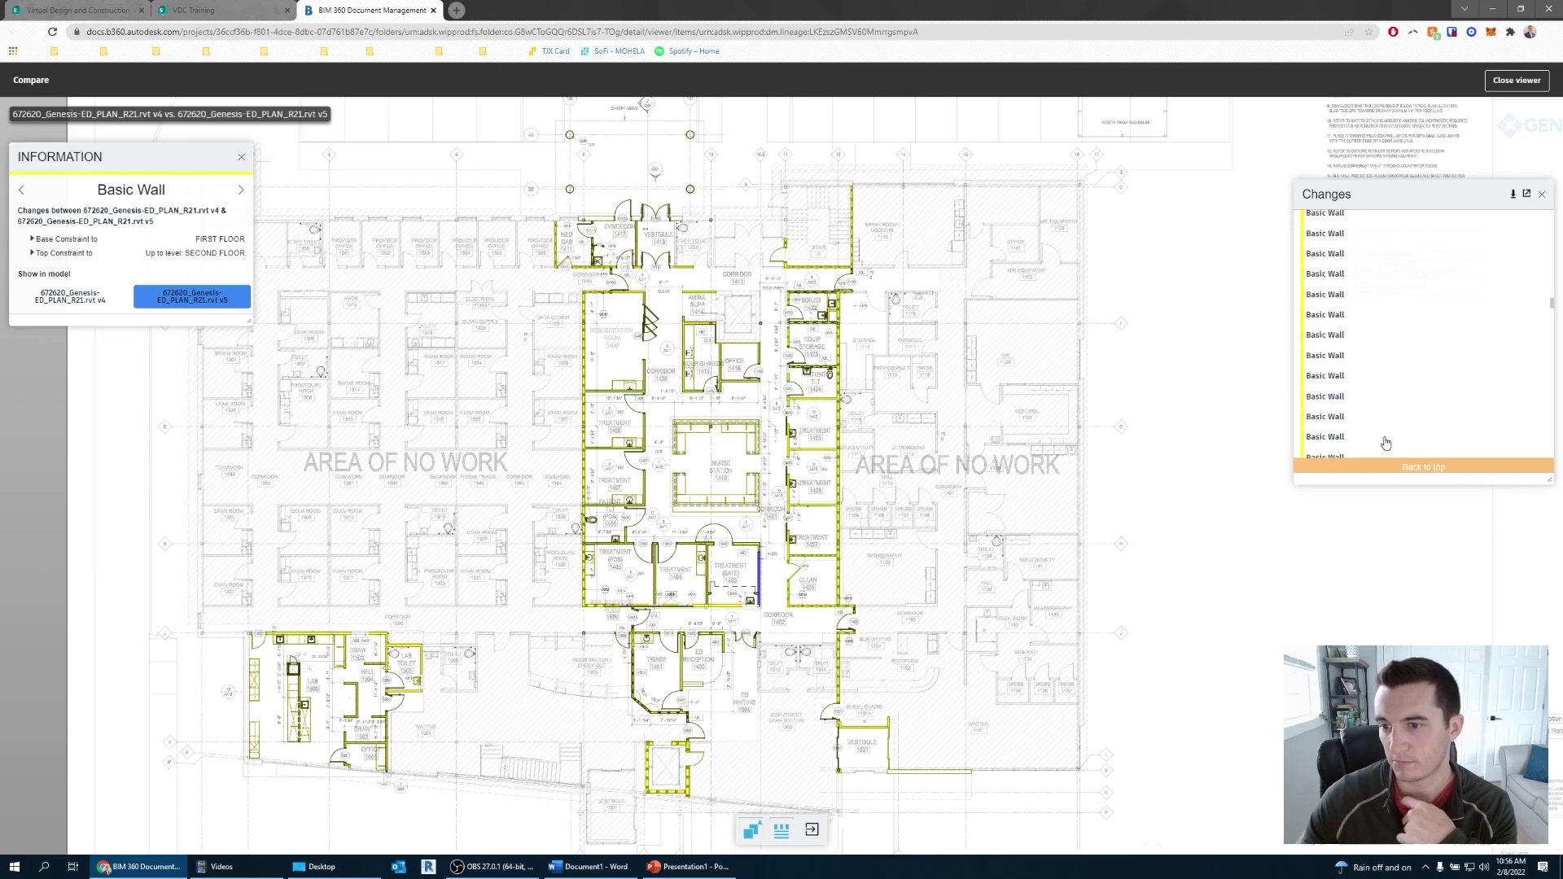
{"action": "scroll", "coordinate": [1385, 443], "scroll_direction": "up", "scroll_amount": 3}
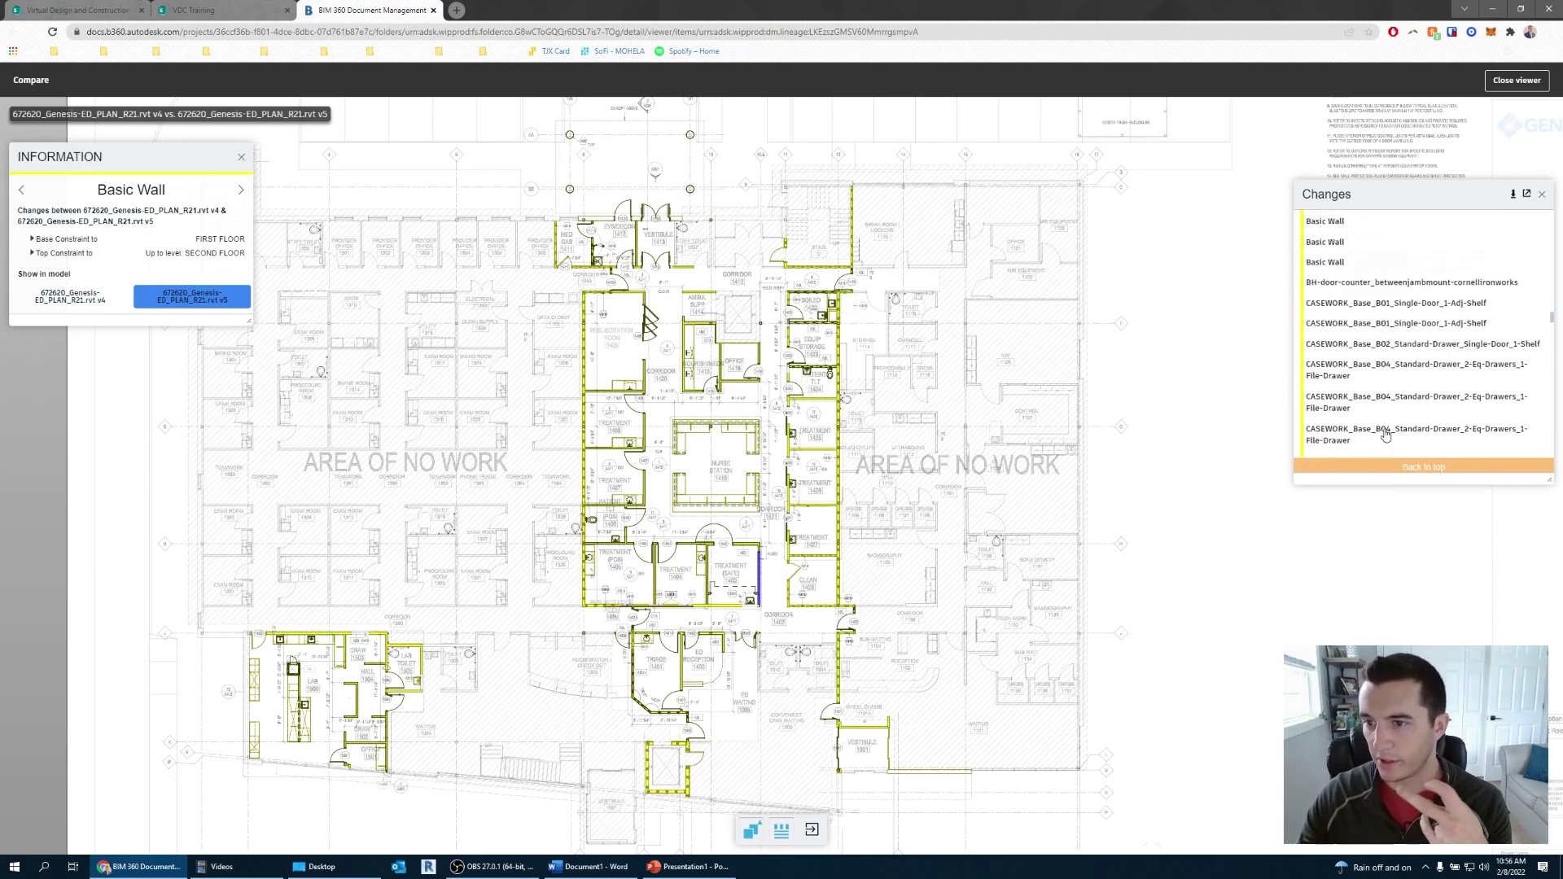
{"action": "left_click", "coordinate": [1371, 303]}
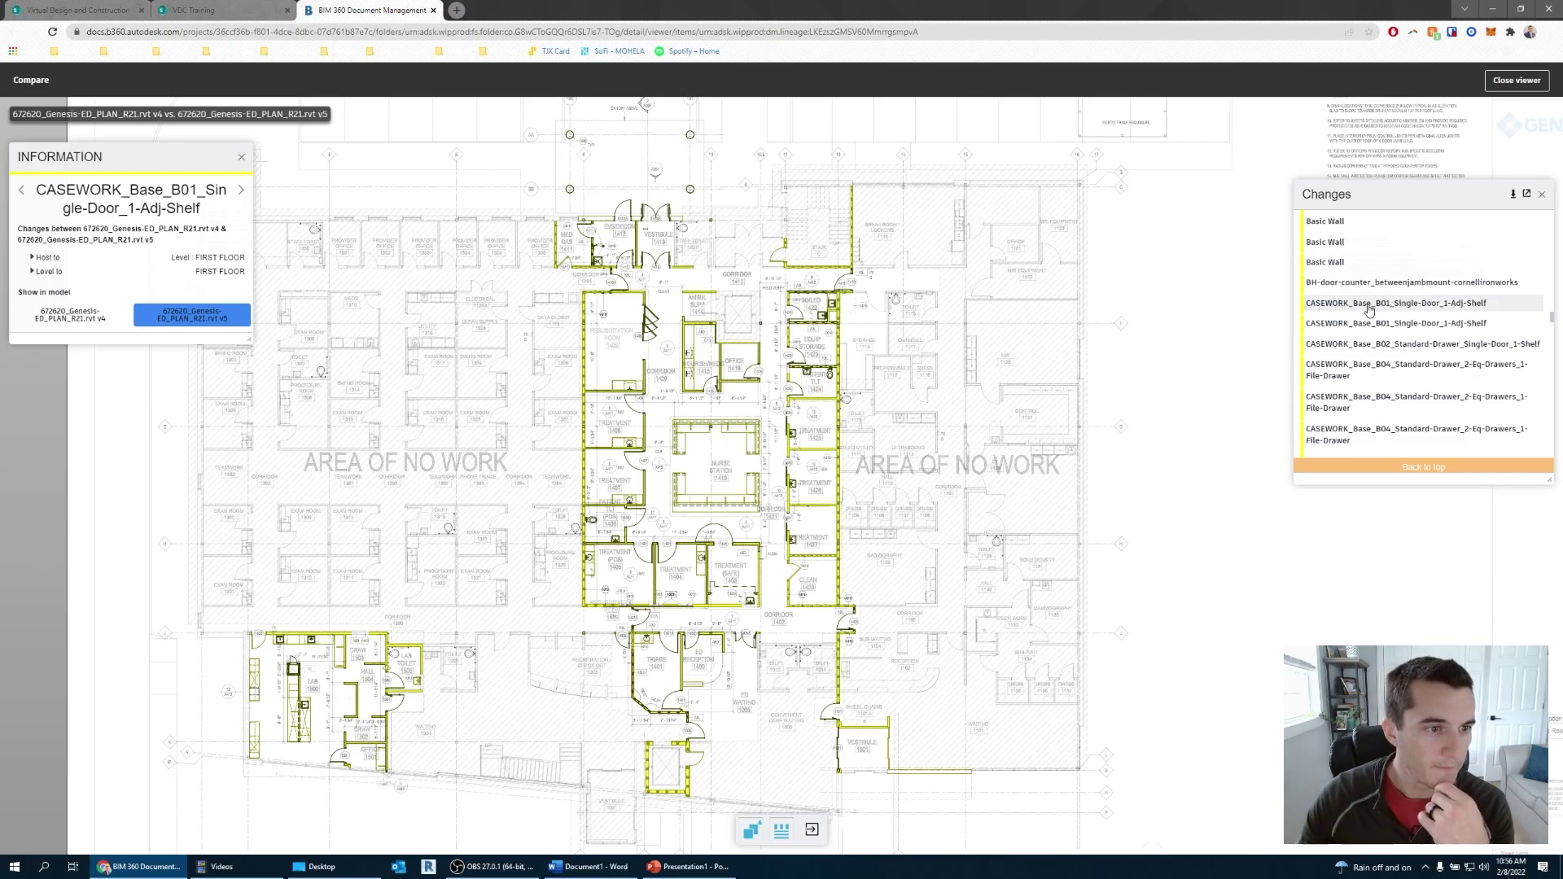
- Expand the casework's Host and Level changes to compare the v5 and v4 values, and collapse both entries
{"action": "left_click", "coordinate": [33, 273]}
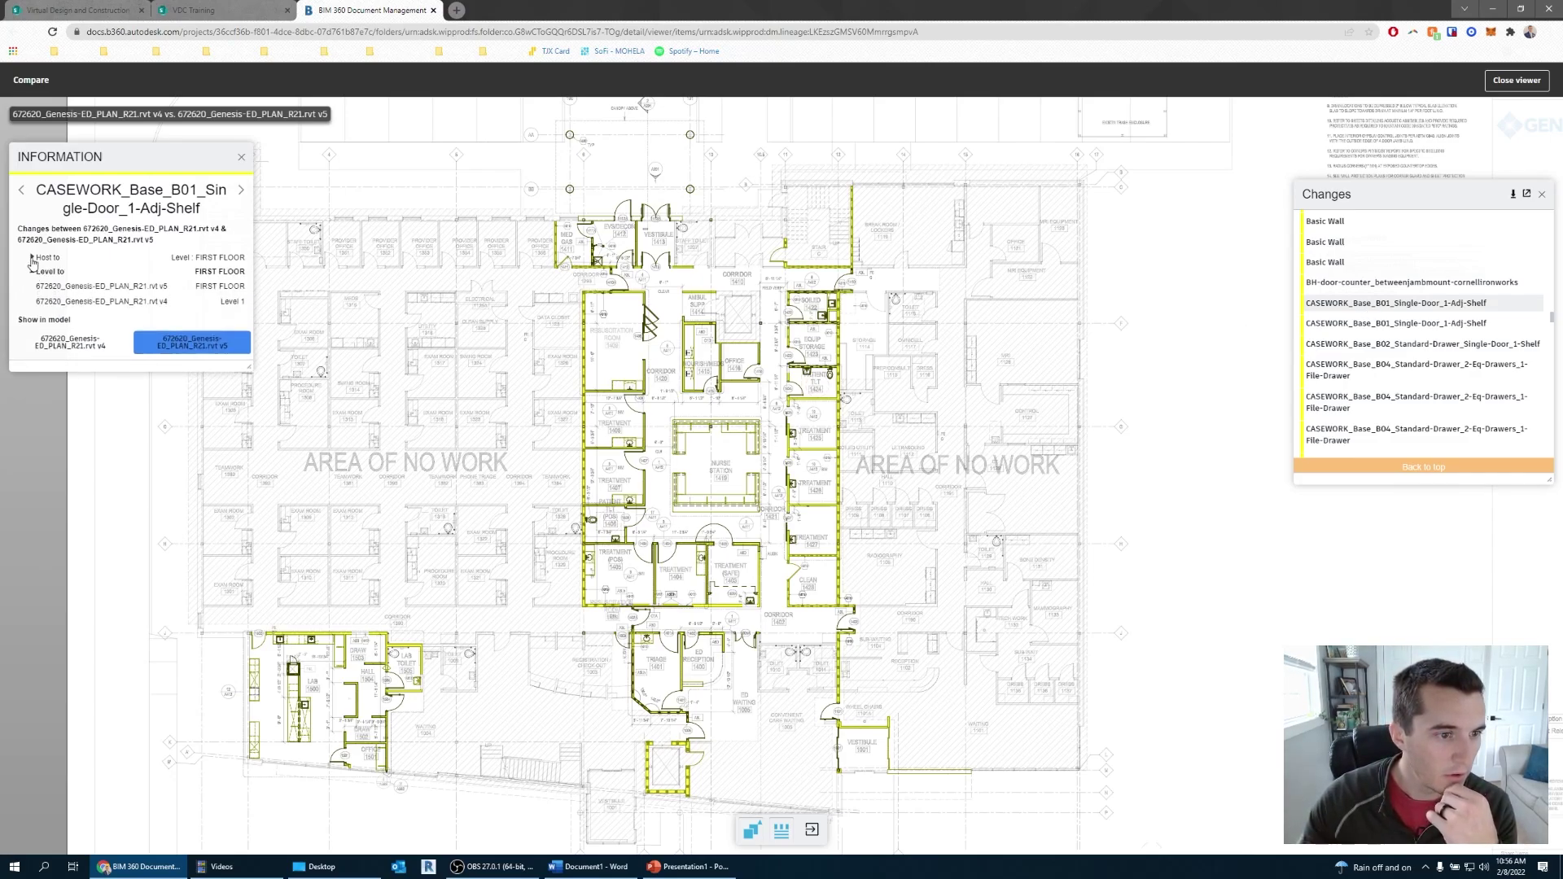
{"action": "left_click", "coordinate": [33, 258]}
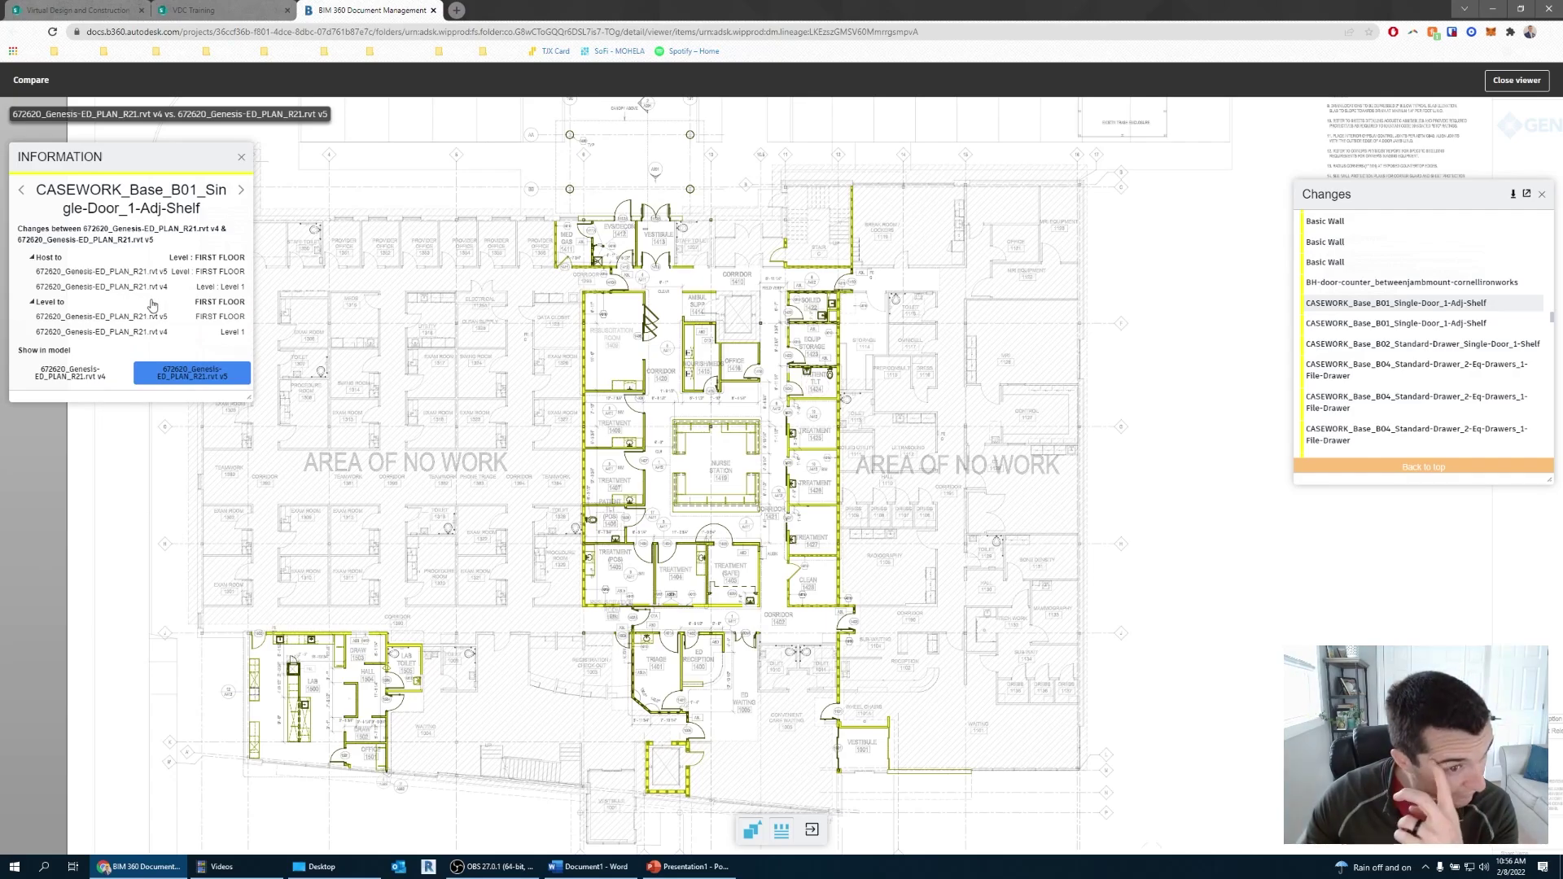
{"action": "left_click", "coordinate": [32, 258]}
{"action": "left_click", "coordinate": [32, 272]}
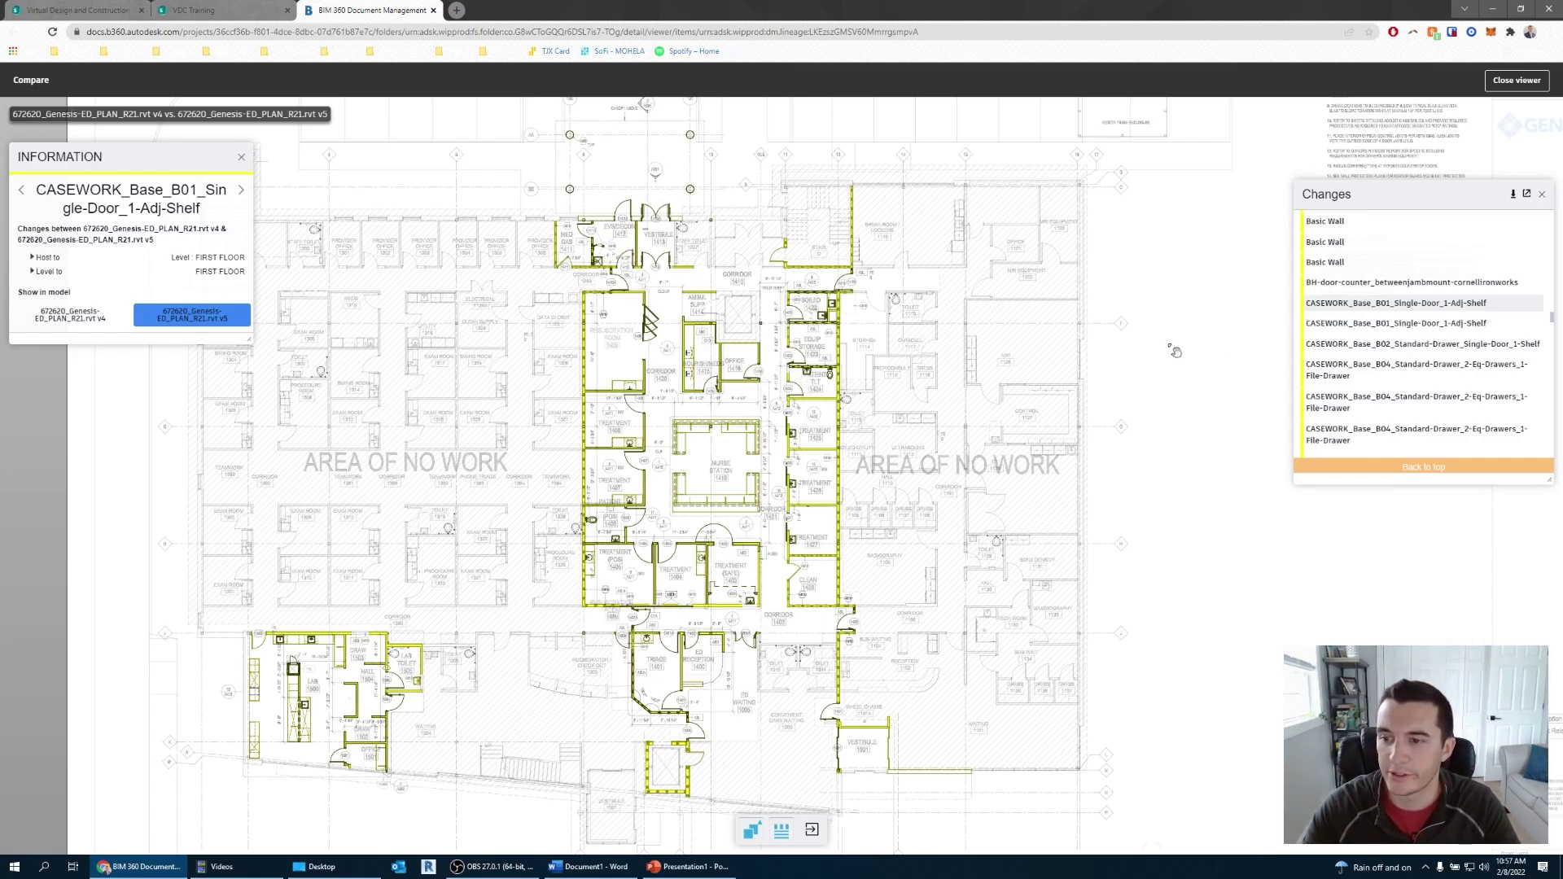
- Close the version comparison and open sheet A111 - FIRST FLOOR PLAN from 672620_Genesis-ED_PLAN_R21.rvt
{"action": "left_click", "coordinate": [1542, 196]}
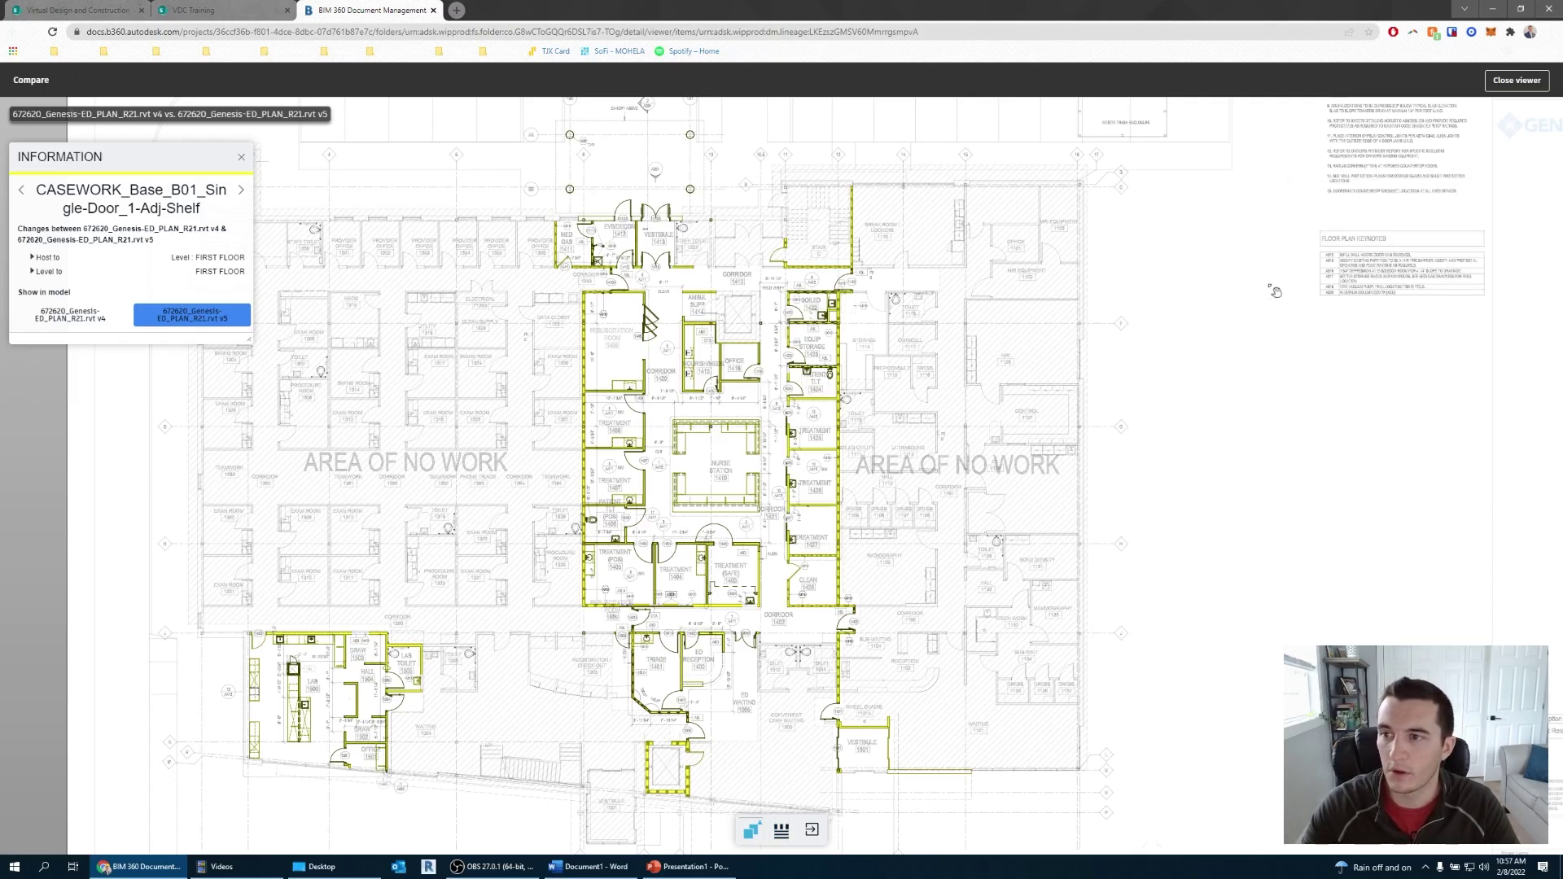
{"action": "left_click", "coordinate": [1528, 88]}
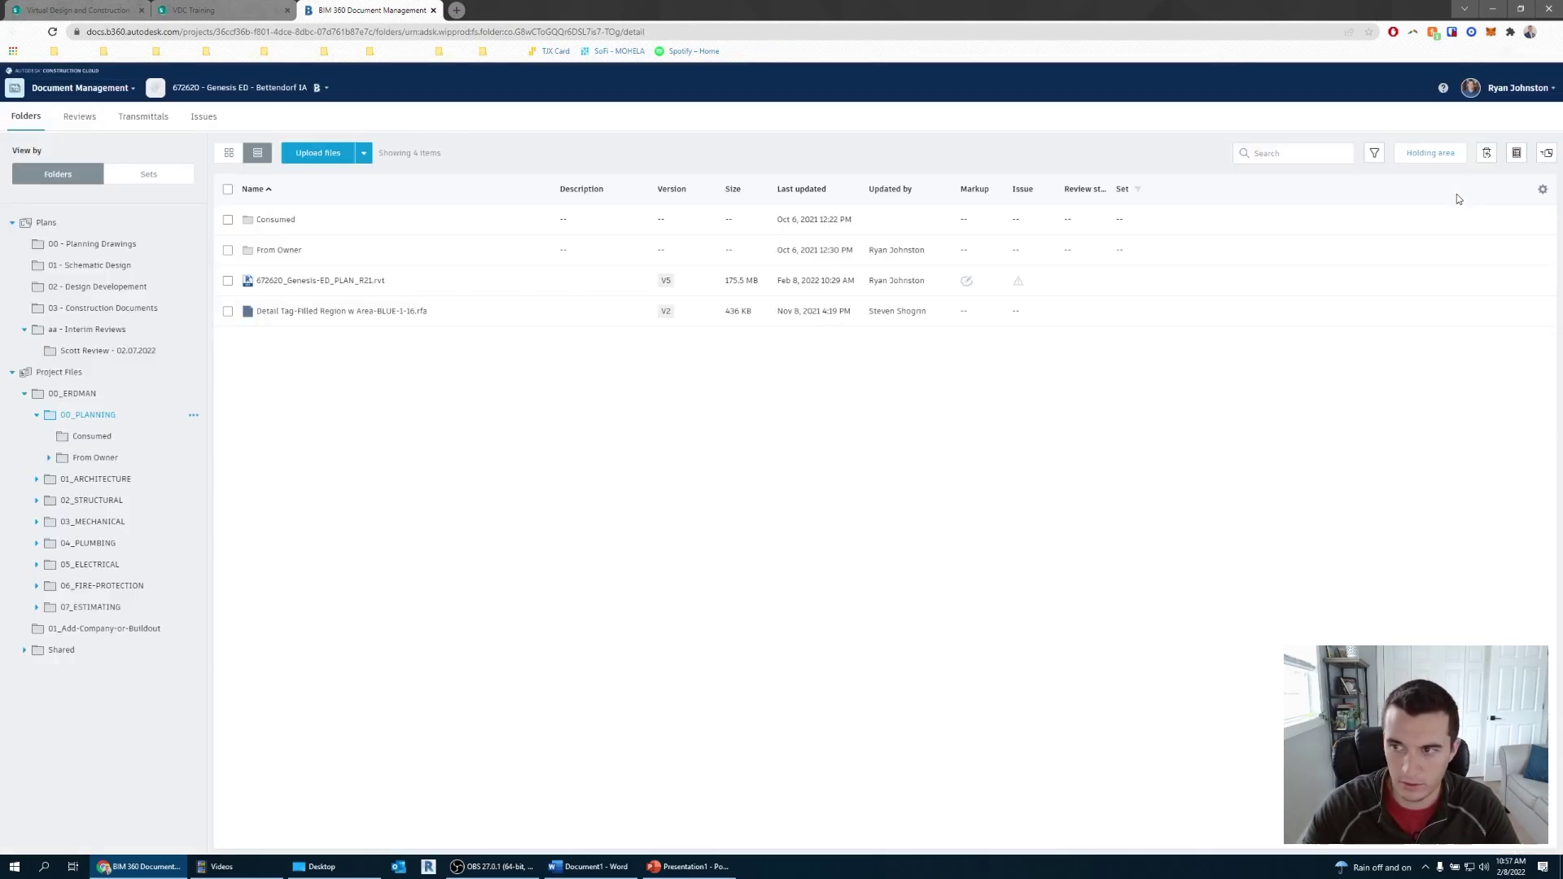
{"action": "left_click", "coordinate": [328, 280]}
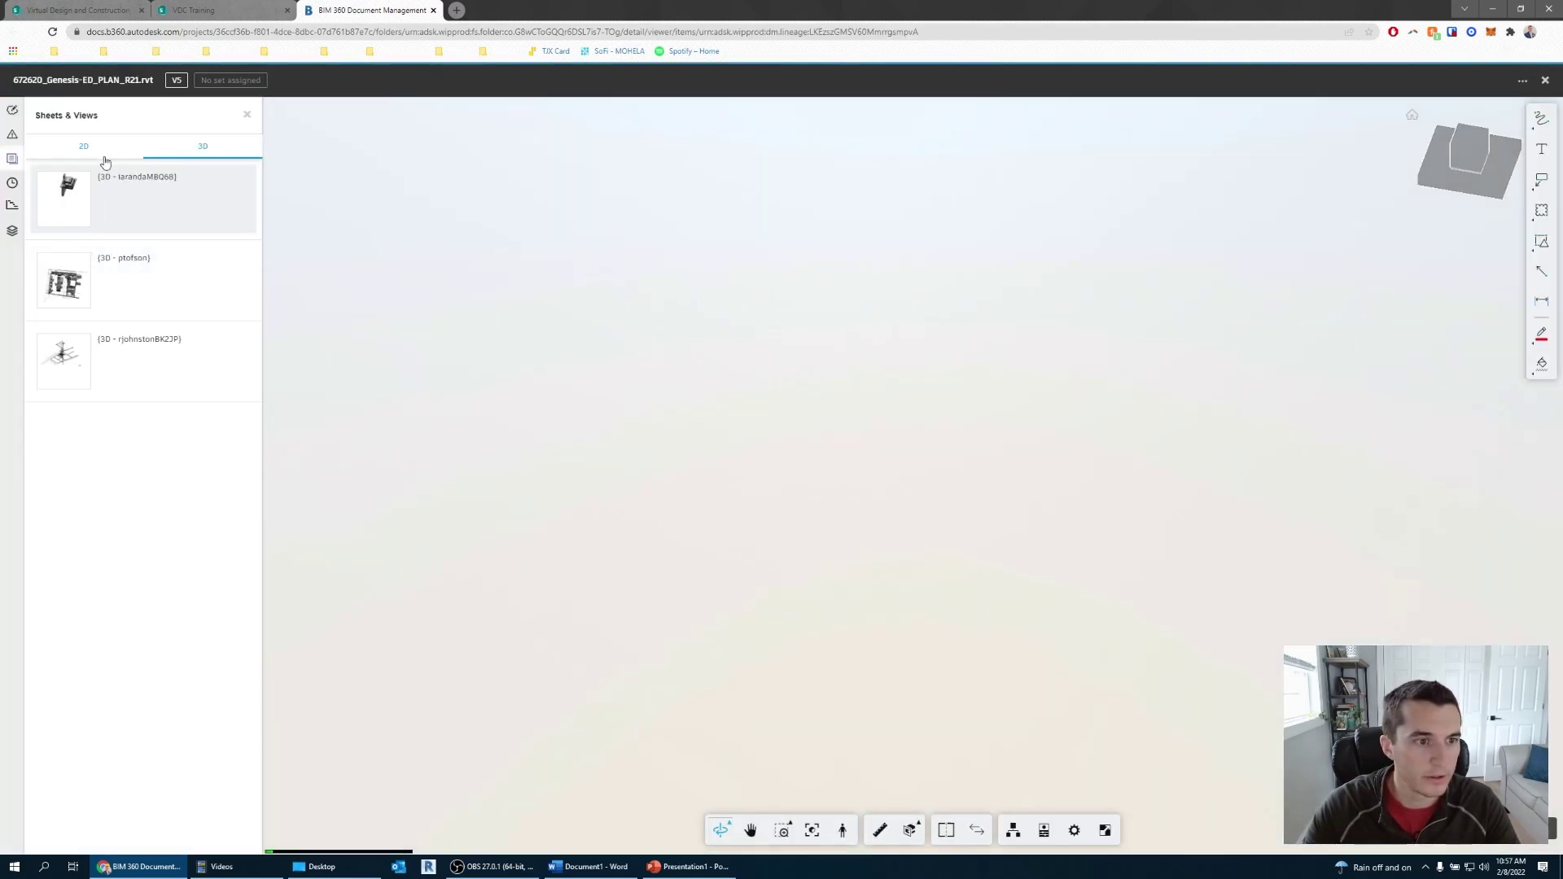
{"action": "left_click", "coordinate": [83, 146]}
{"action": "scroll", "coordinate": [143, 397], "scroll_direction": "down", "scroll_amount": 3}
{"action": "scroll", "coordinate": [159, 578], "scroll_direction": "down", "scroll_amount": 20}
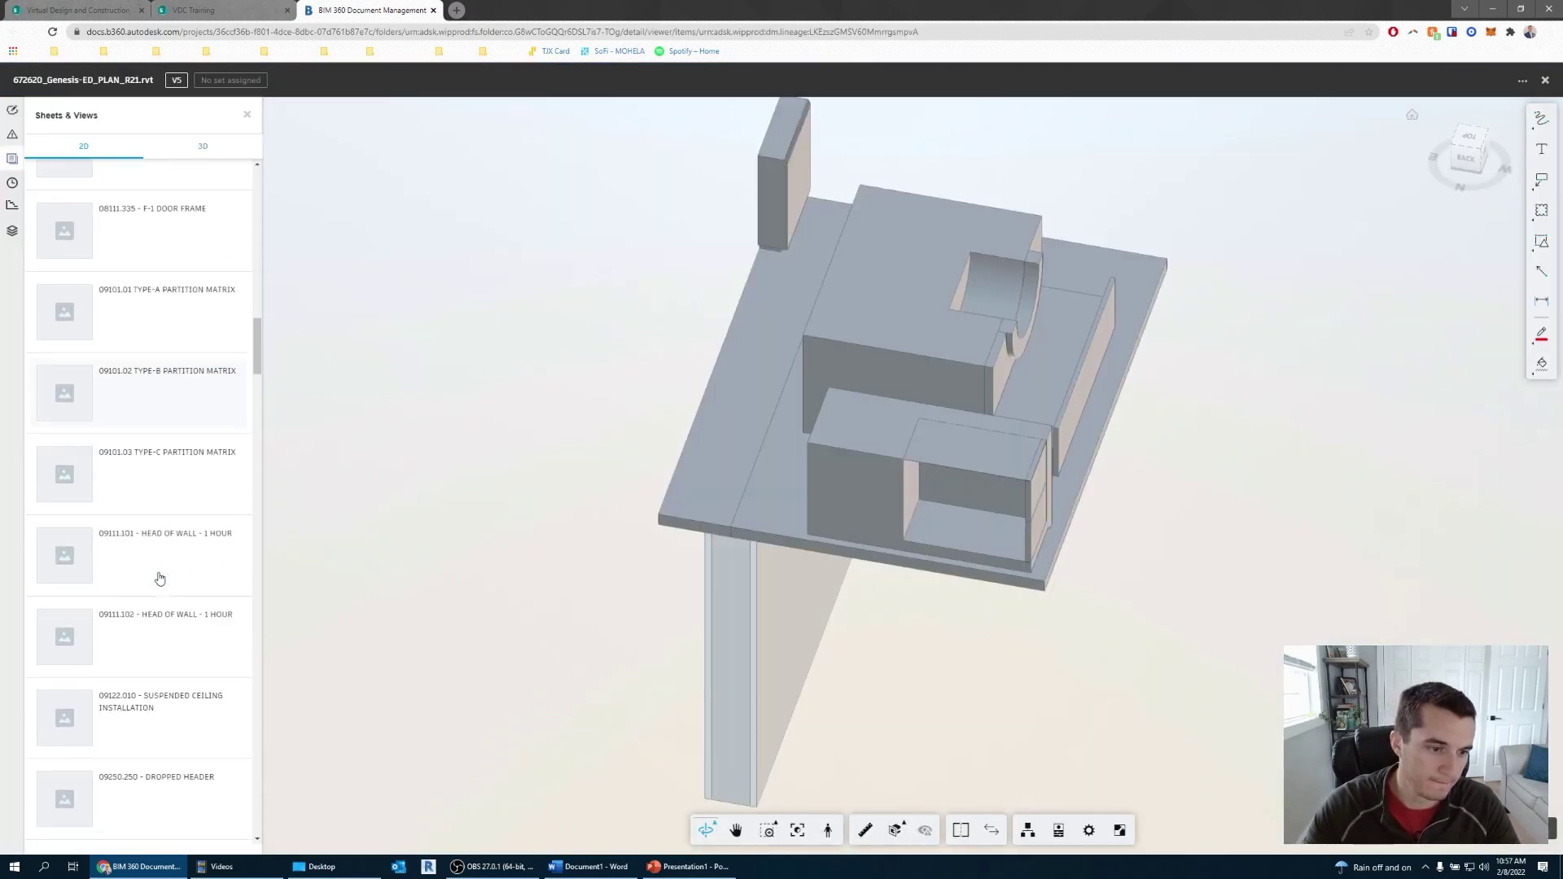
{"action": "scroll", "coordinate": [160, 578], "scroll_direction": "up", "scroll_amount": 10}
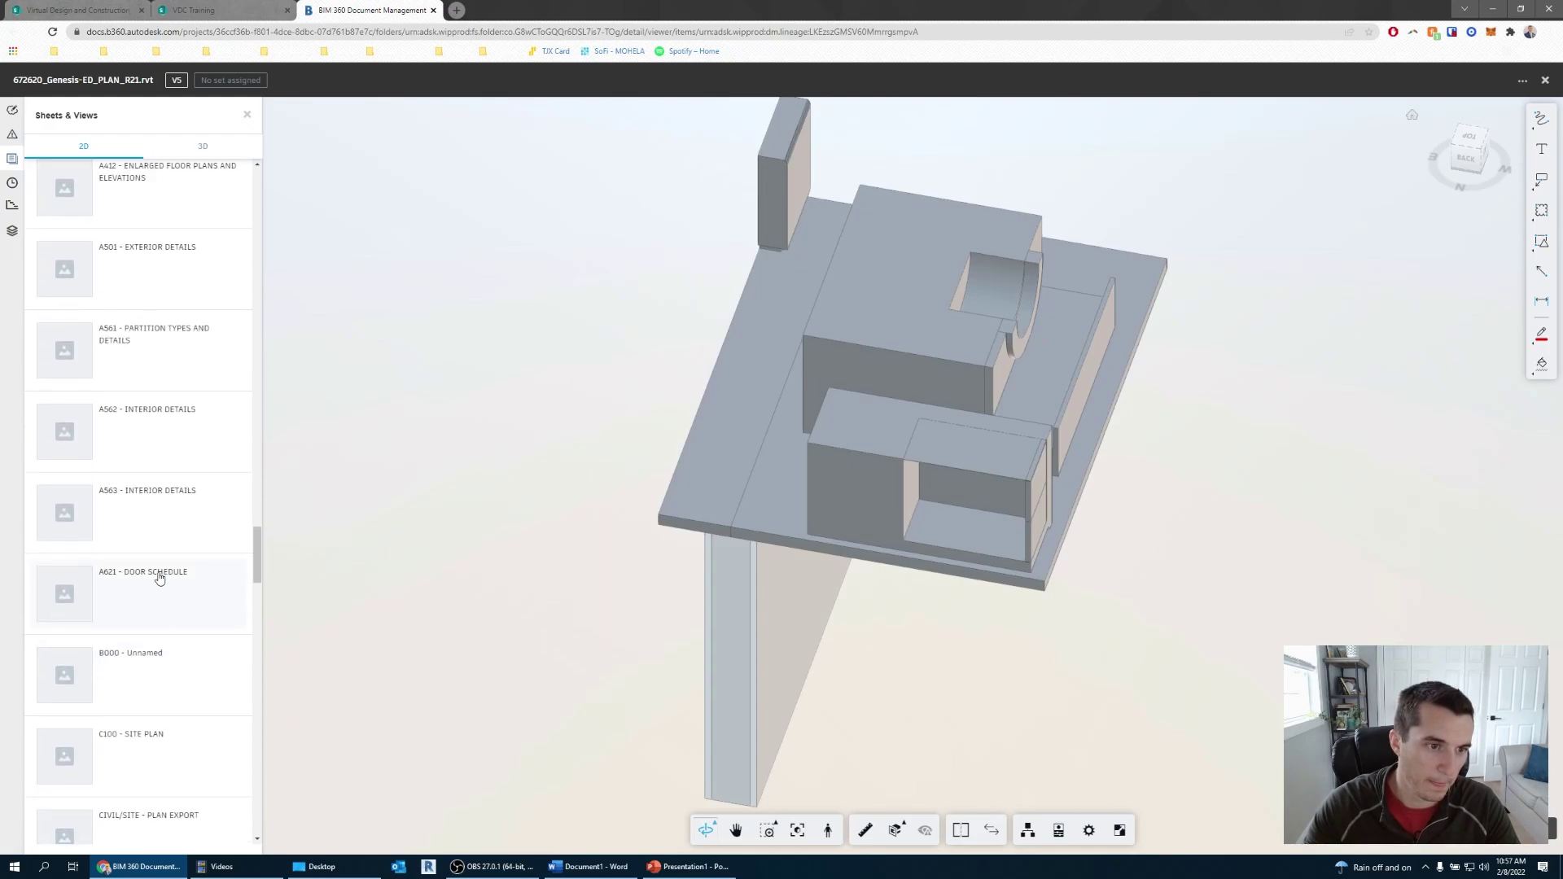
{"action": "scroll", "coordinate": [150, 436], "scroll_direction": "down", "scroll_amount": 1}
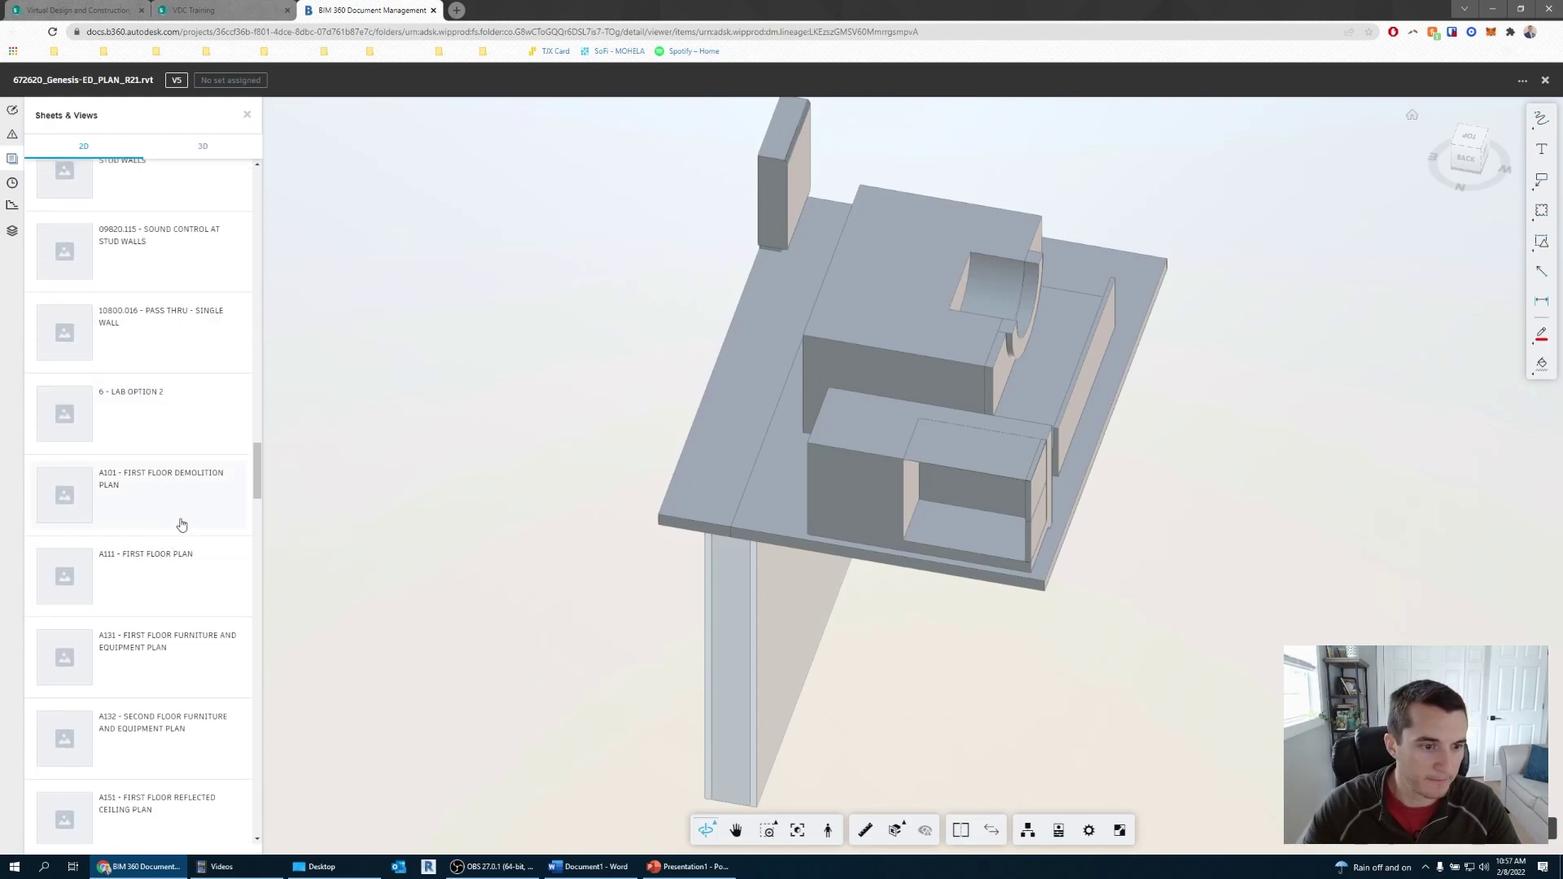
{"action": "left_click", "coordinate": [237, 575]}
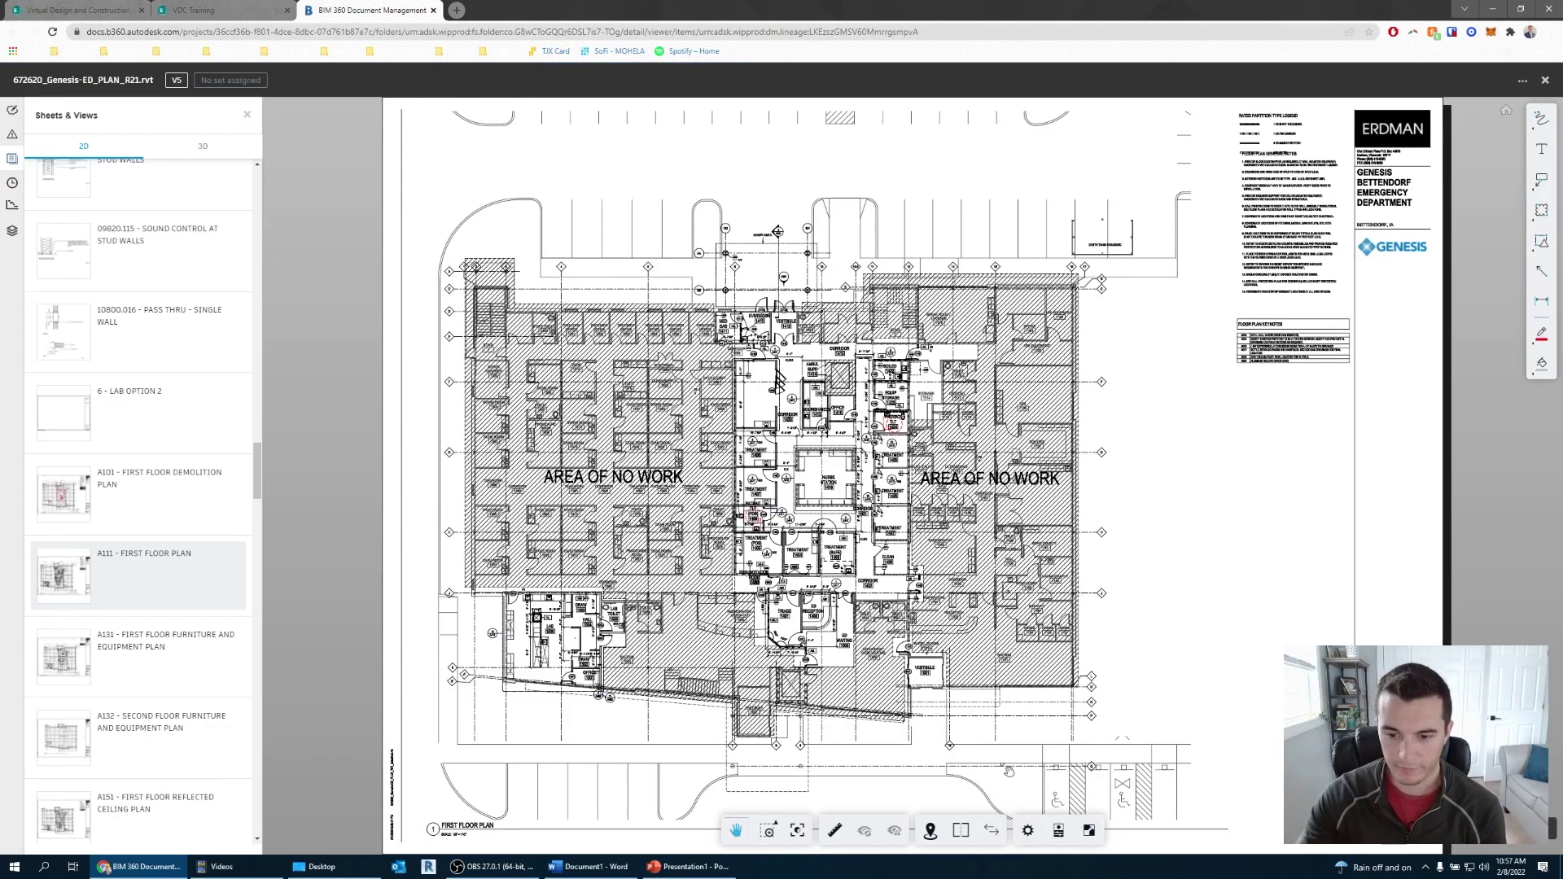
- Set the viewer's display units to Feet and fractional inches and its precision to 0.001 (1/8)
{"action": "left_click", "coordinate": [1026, 831]}
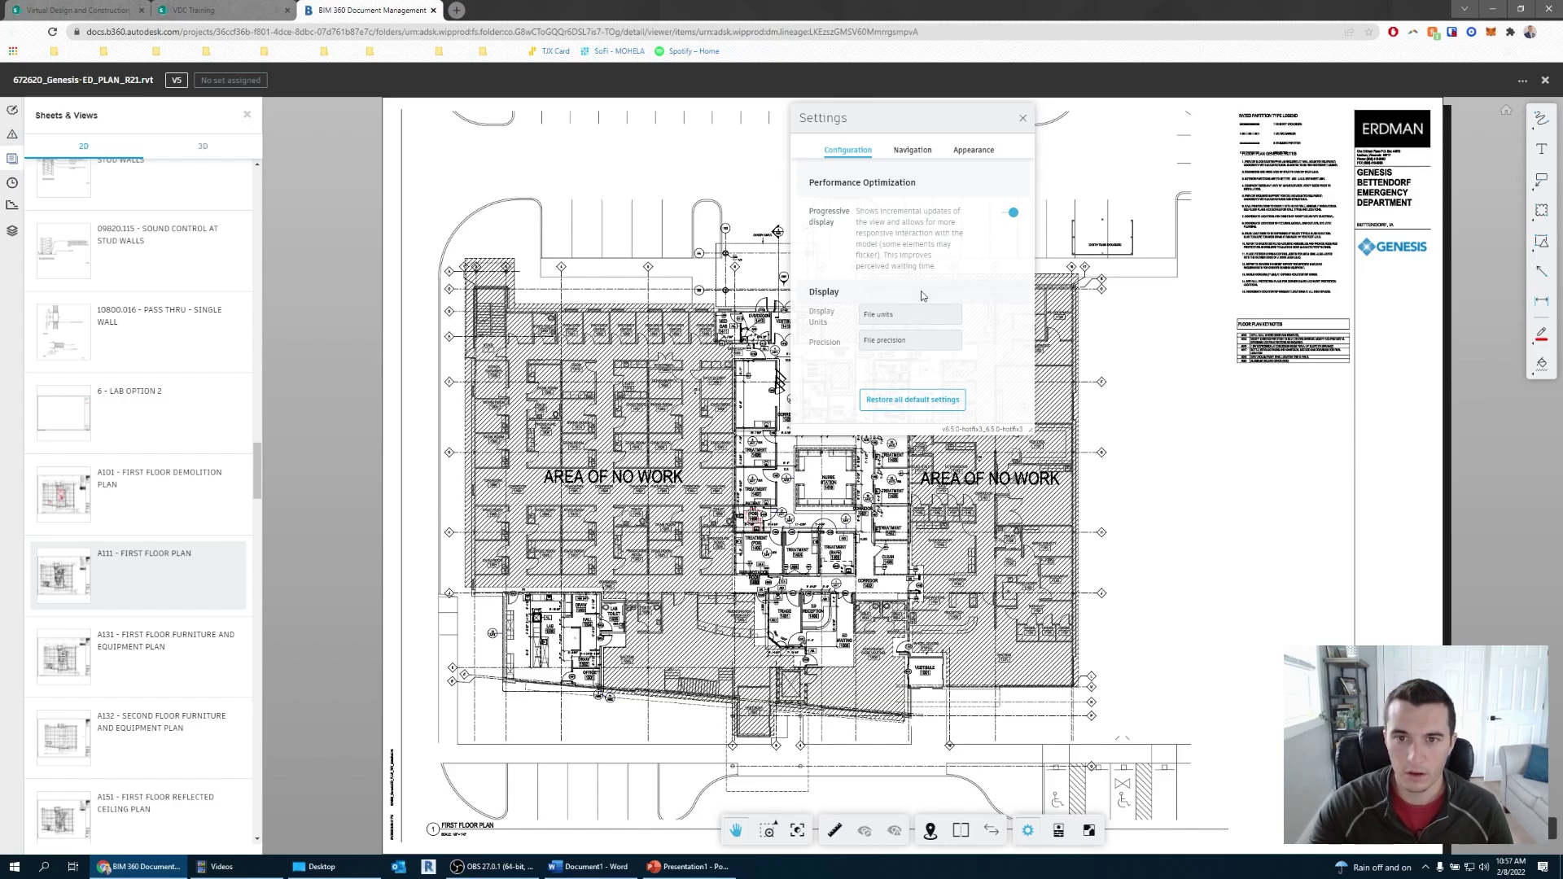
{"action": "left_click", "coordinate": [910, 151]}
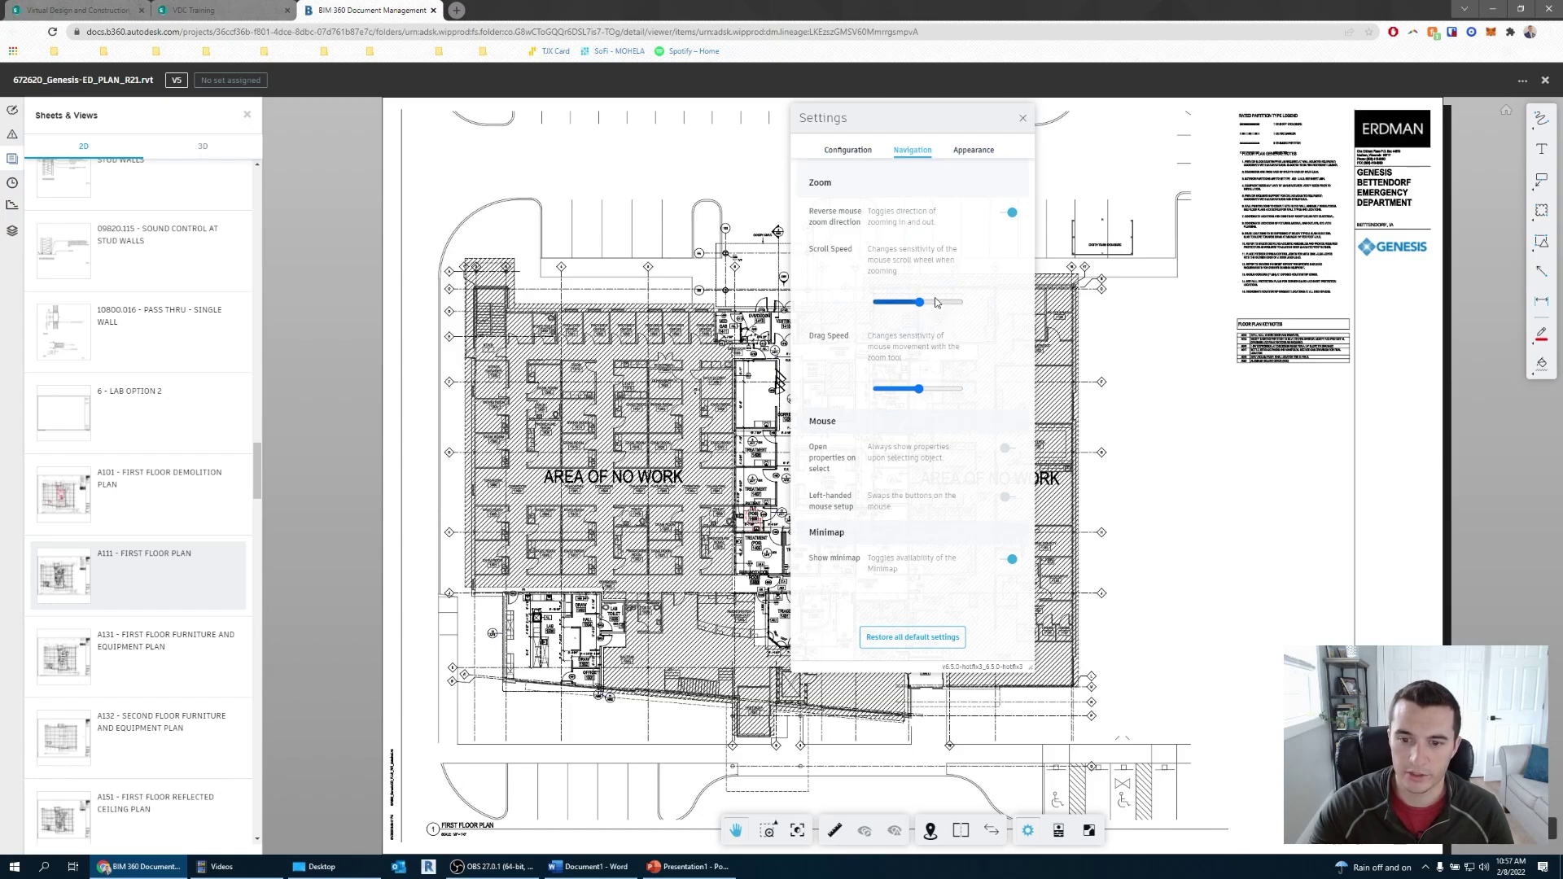
{"action": "left_click", "coordinate": [858, 153]}
{"action": "left_click", "coordinate": [912, 317]}
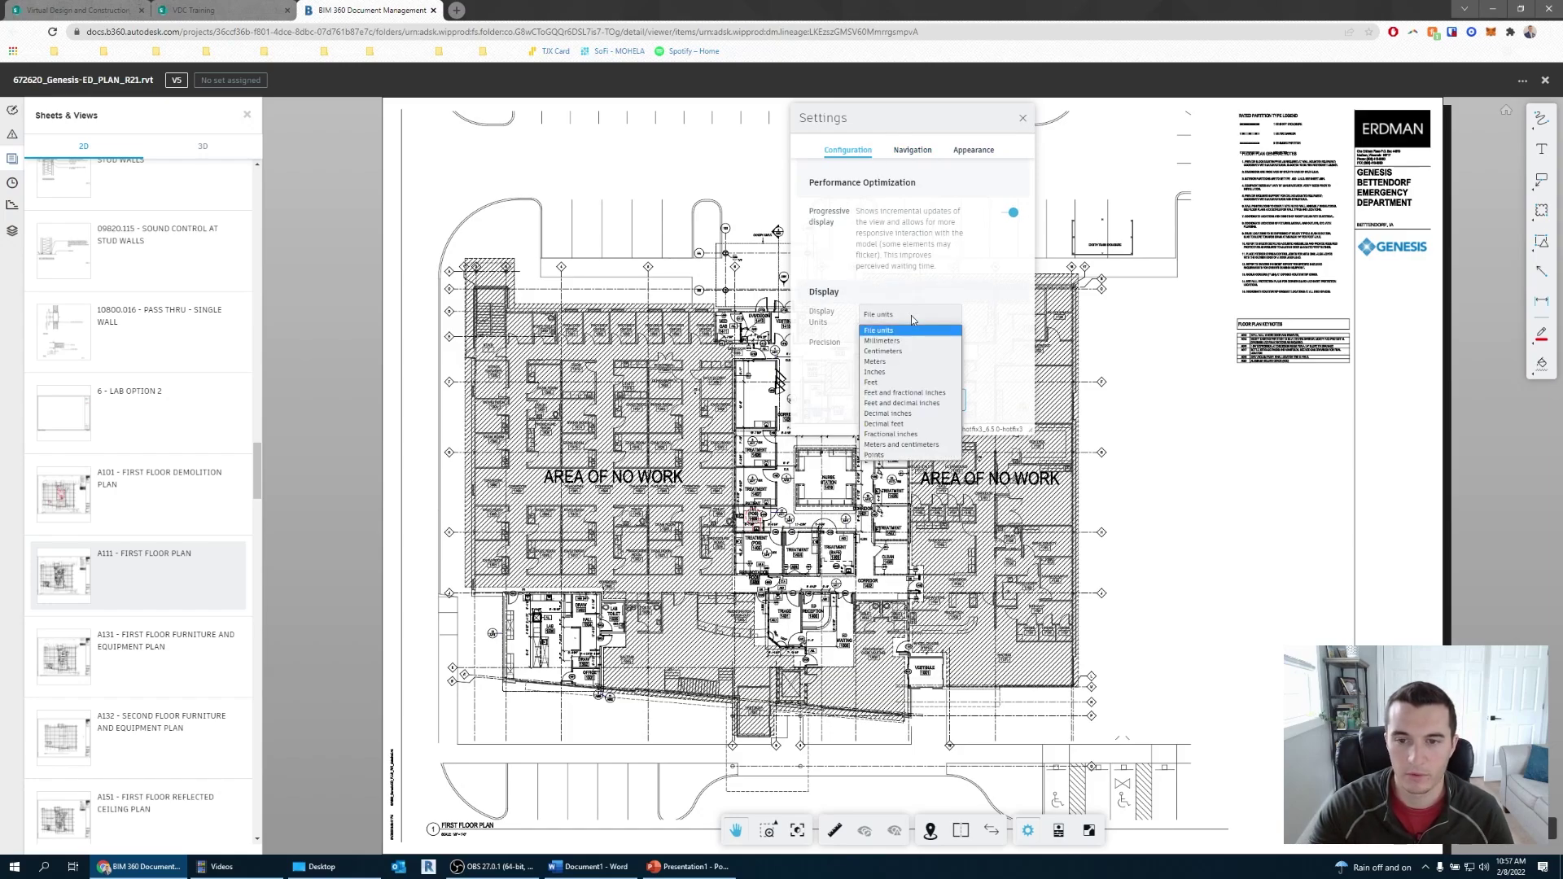
{"action": "left_click", "coordinate": [911, 316]}
{"action": "left_click", "coordinate": [911, 316]}
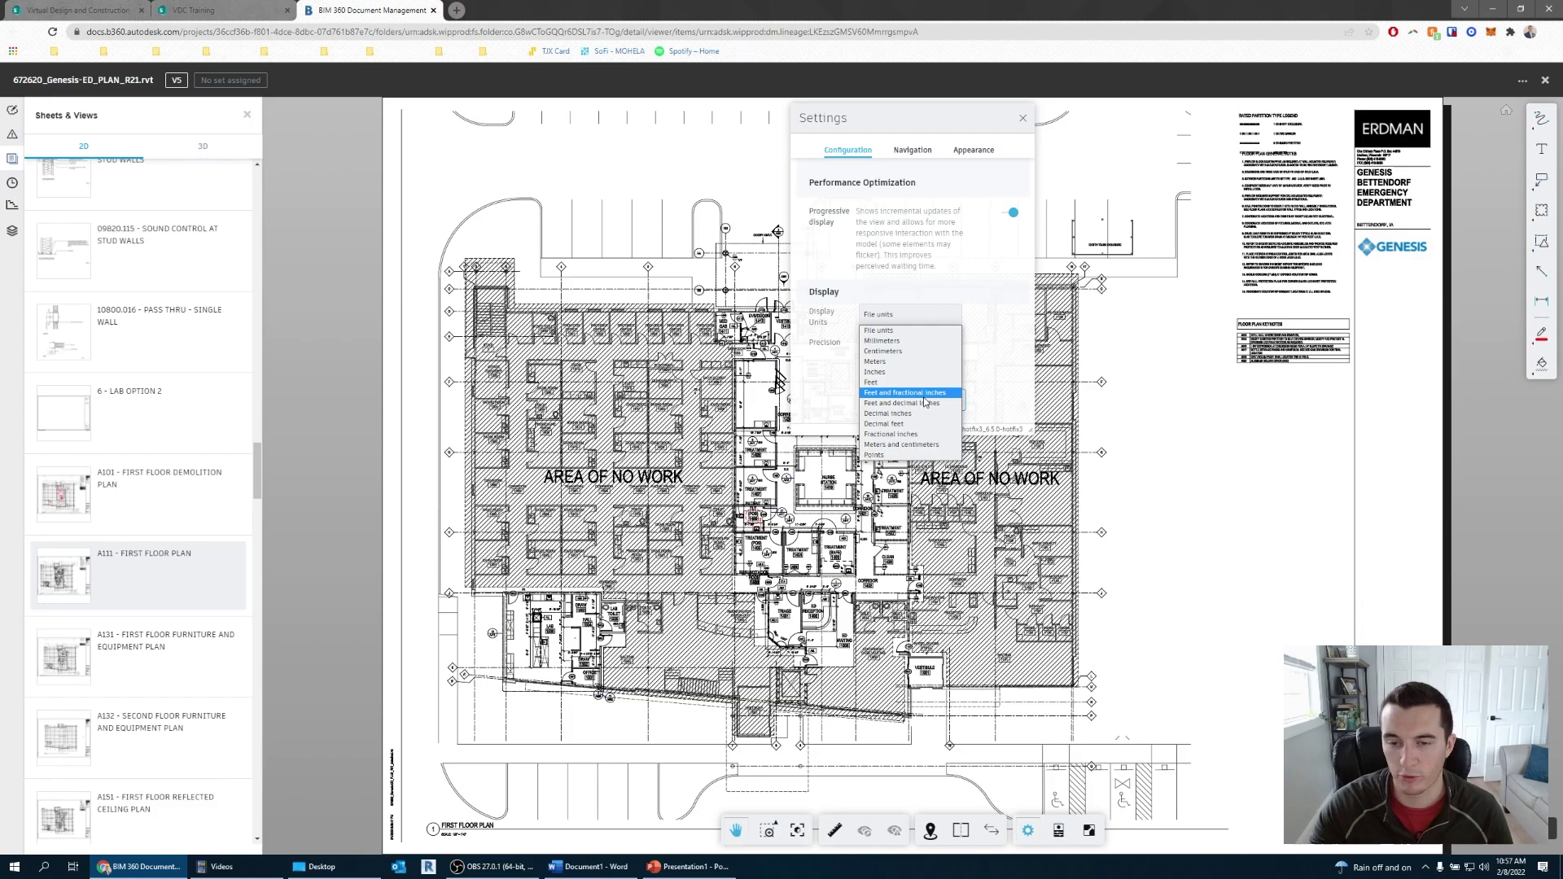
{"action": "left_click", "coordinate": [925, 395]}
{"action": "left_click", "coordinate": [926, 344]}
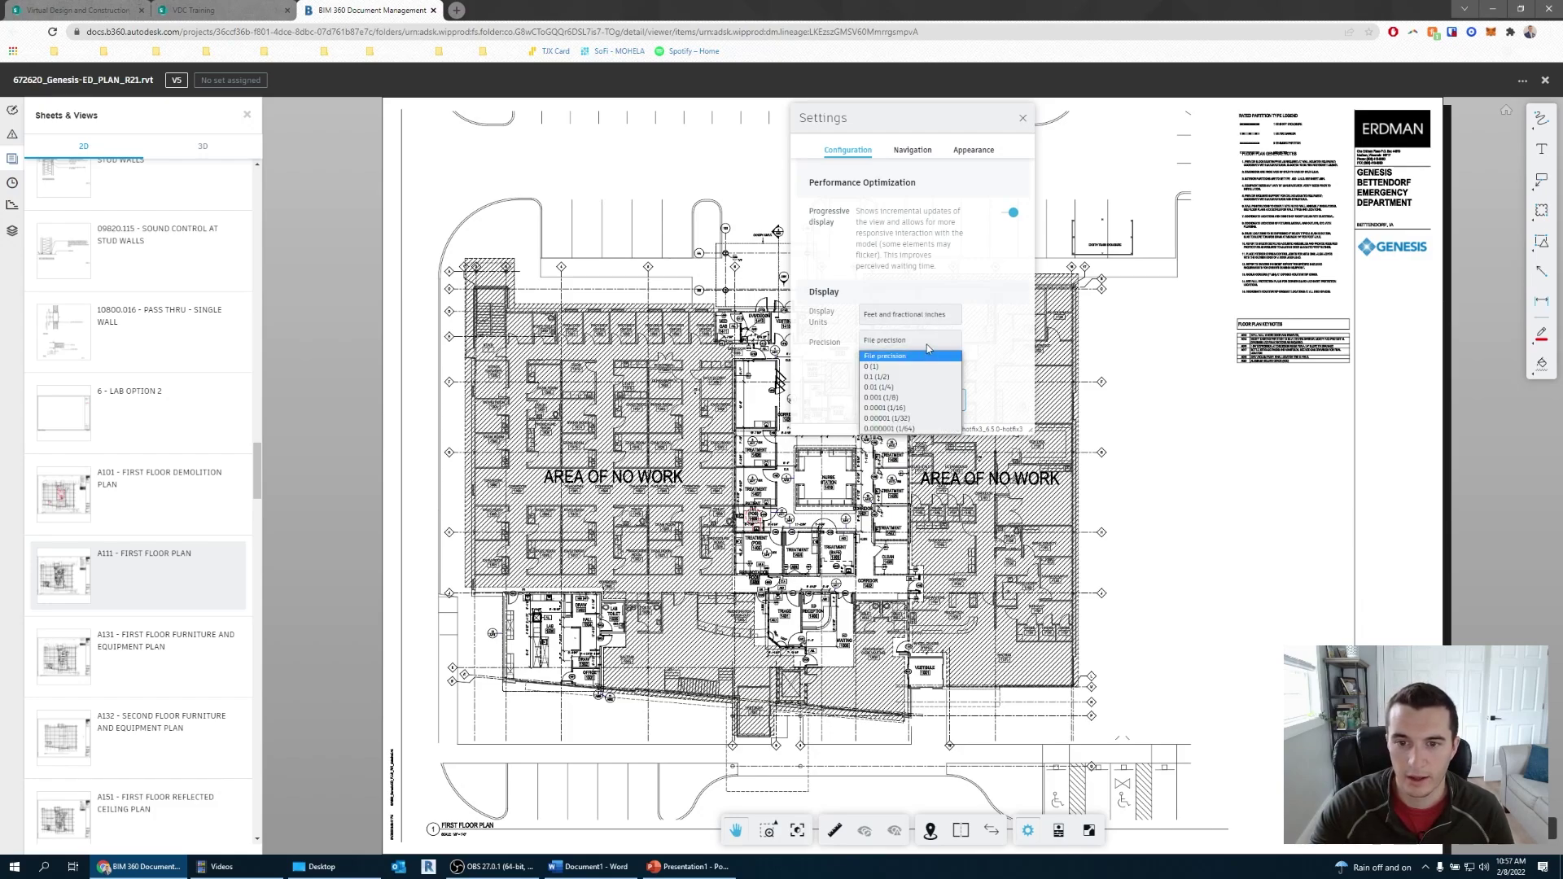
{"action": "left_click", "coordinate": [925, 398]}
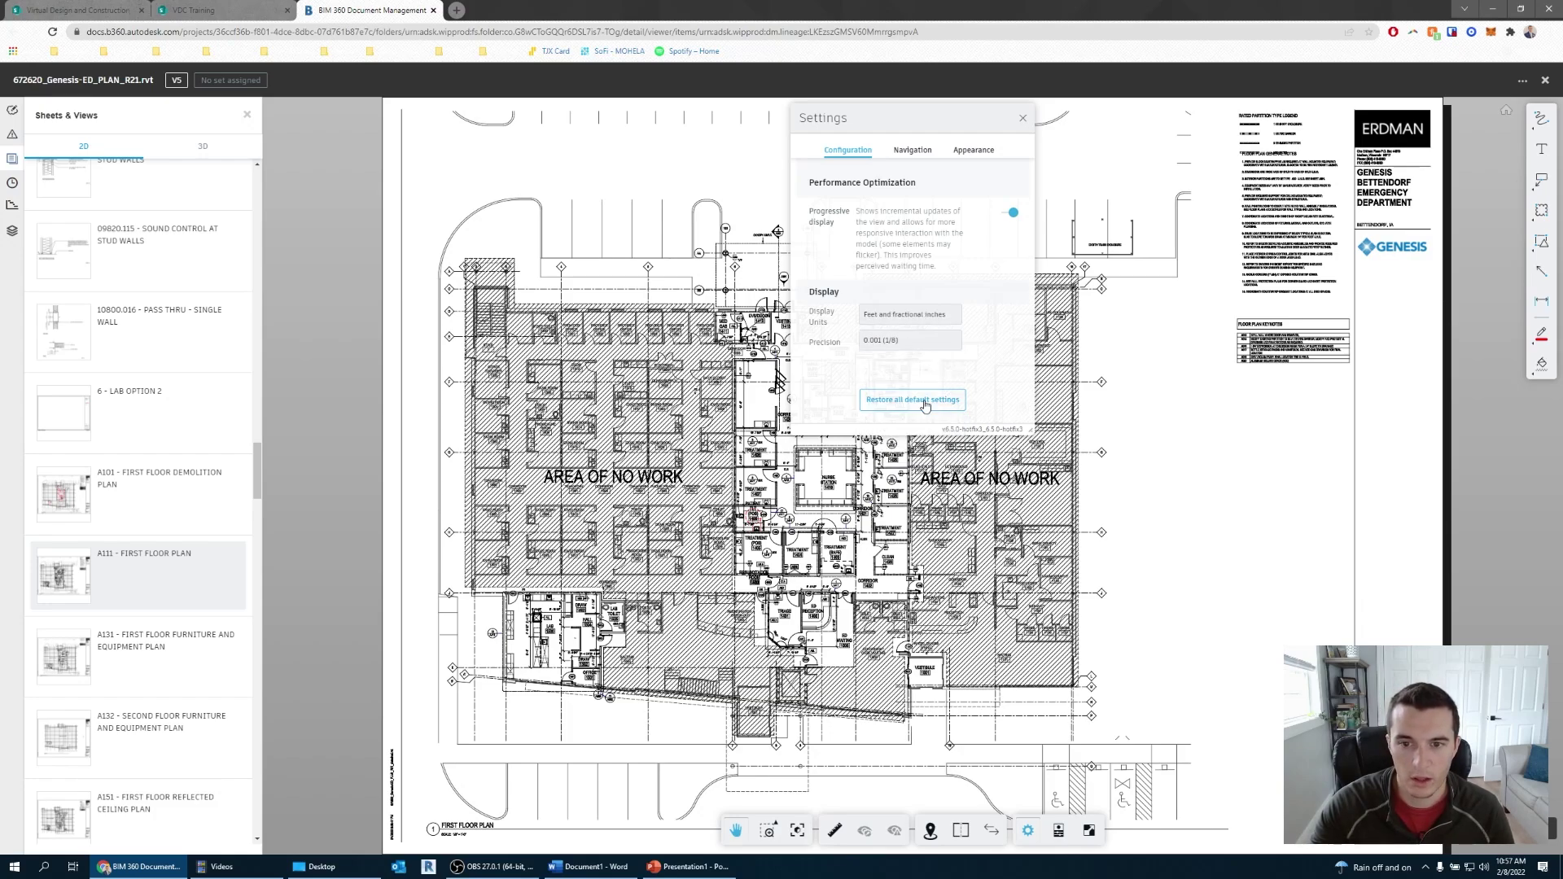
- Review the viewer's Navigation and Appearance settings and close the settings
{"action": "left_click", "coordinate": [921, 154]}
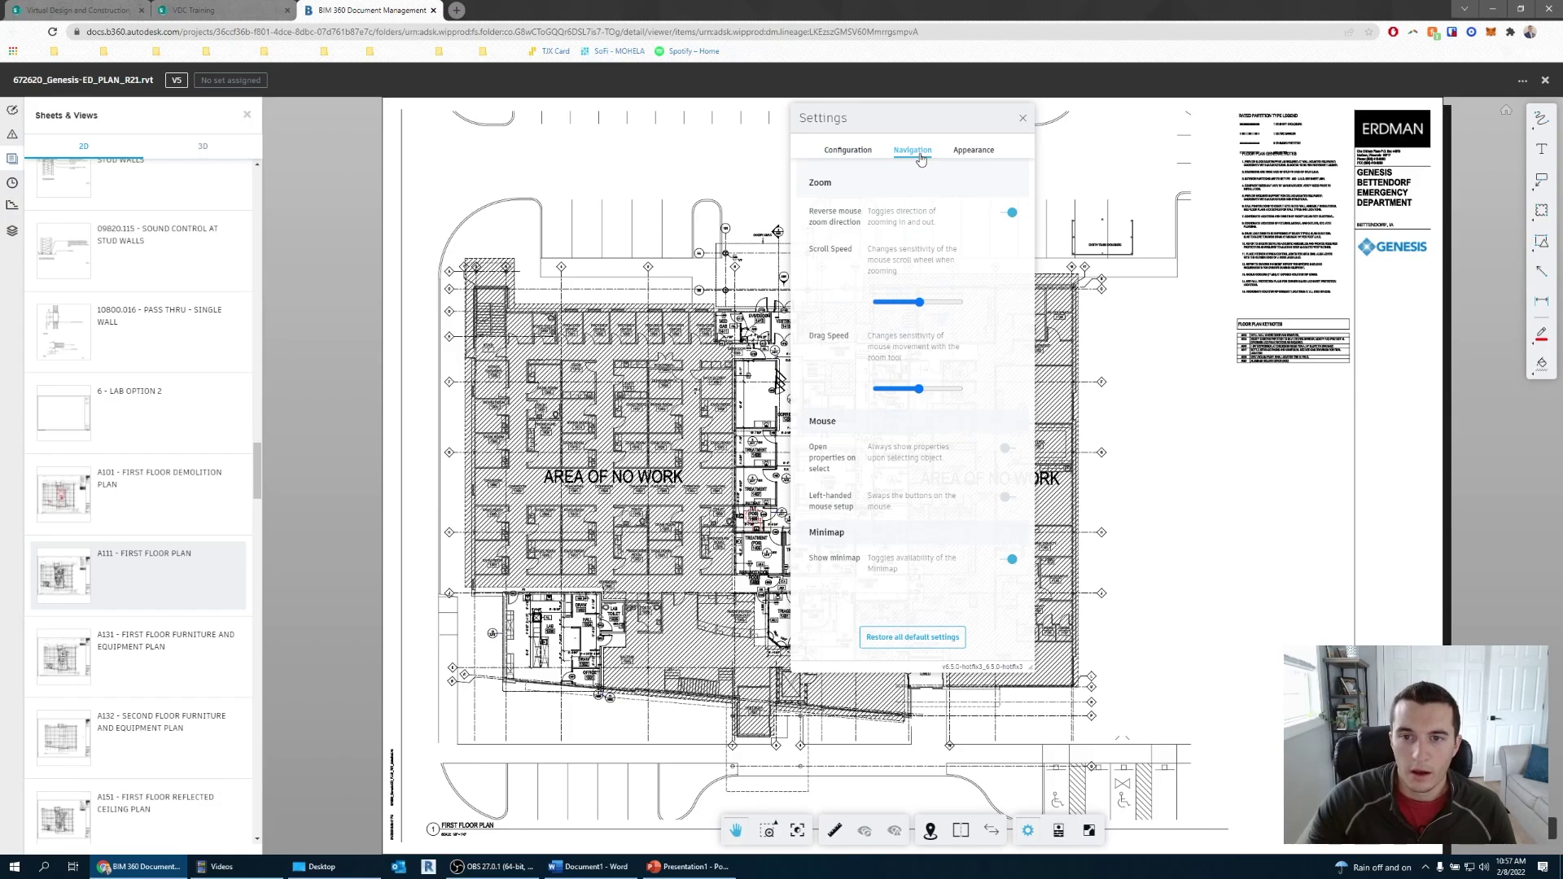
{"action": "left_click", "coordinate": [972, 151]}
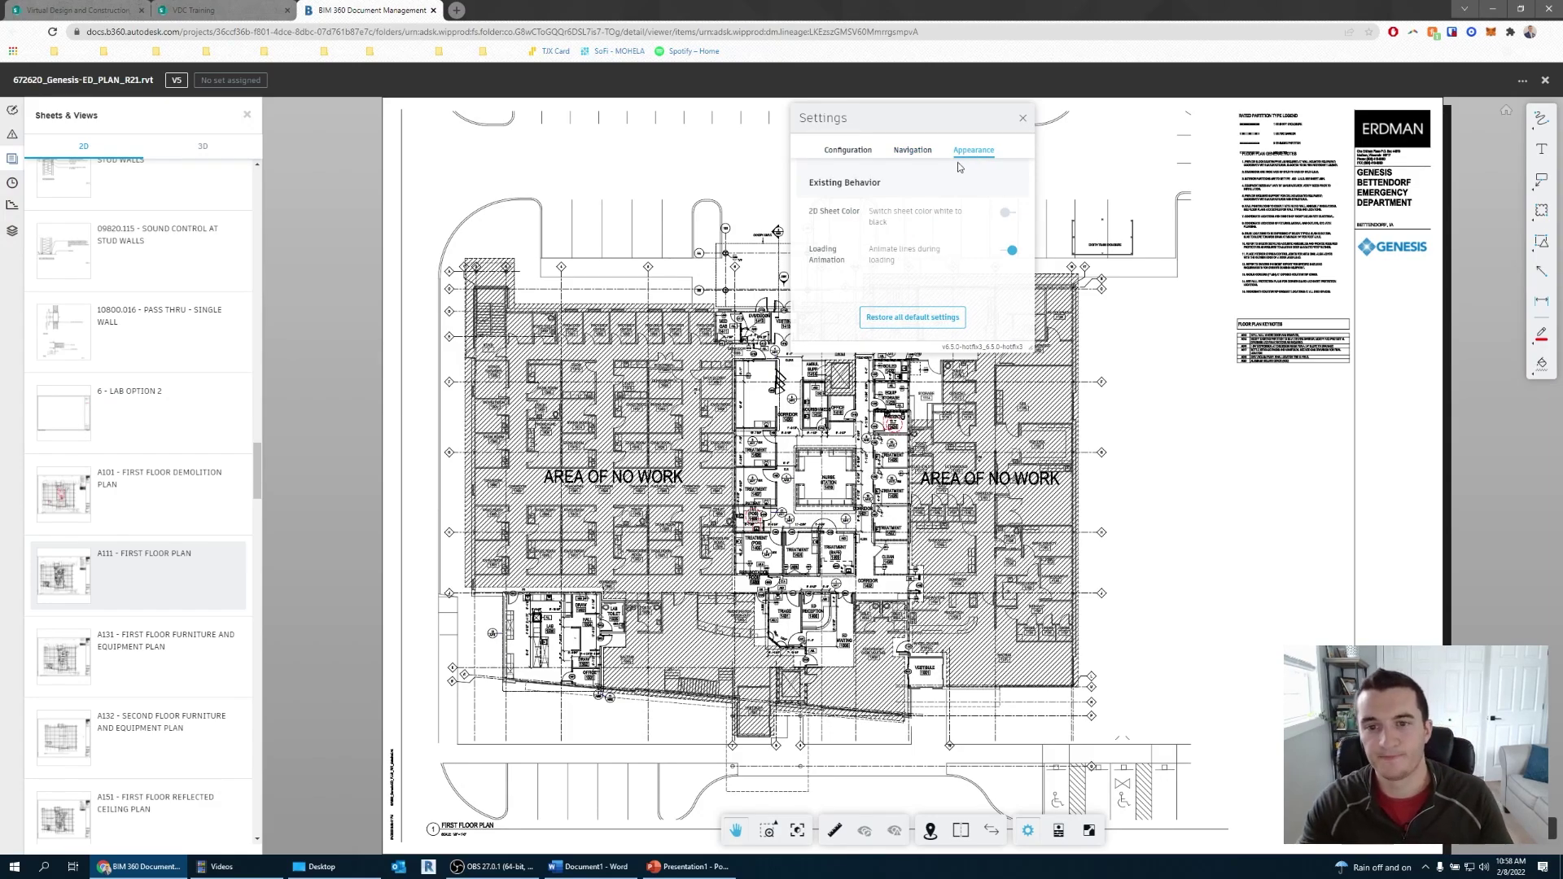
{"action": "left_click", "coordinate": [1023, 118]}
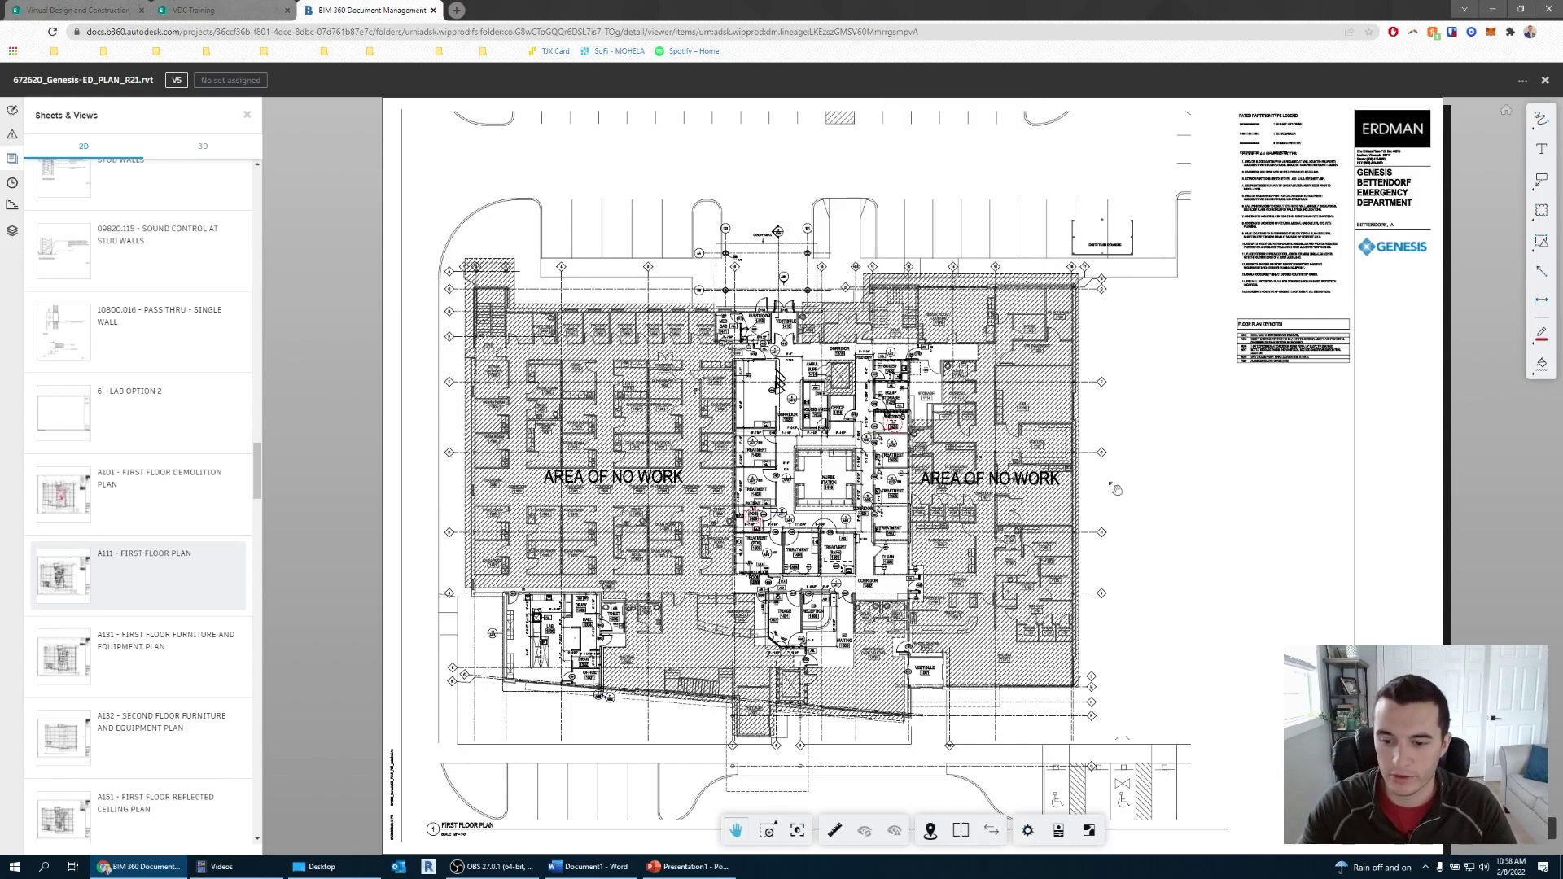
- Show the properties of the first floor plan sheet and open the third 3D view in the list
{"action": "left_click", "coordinate": [1066, 834]}
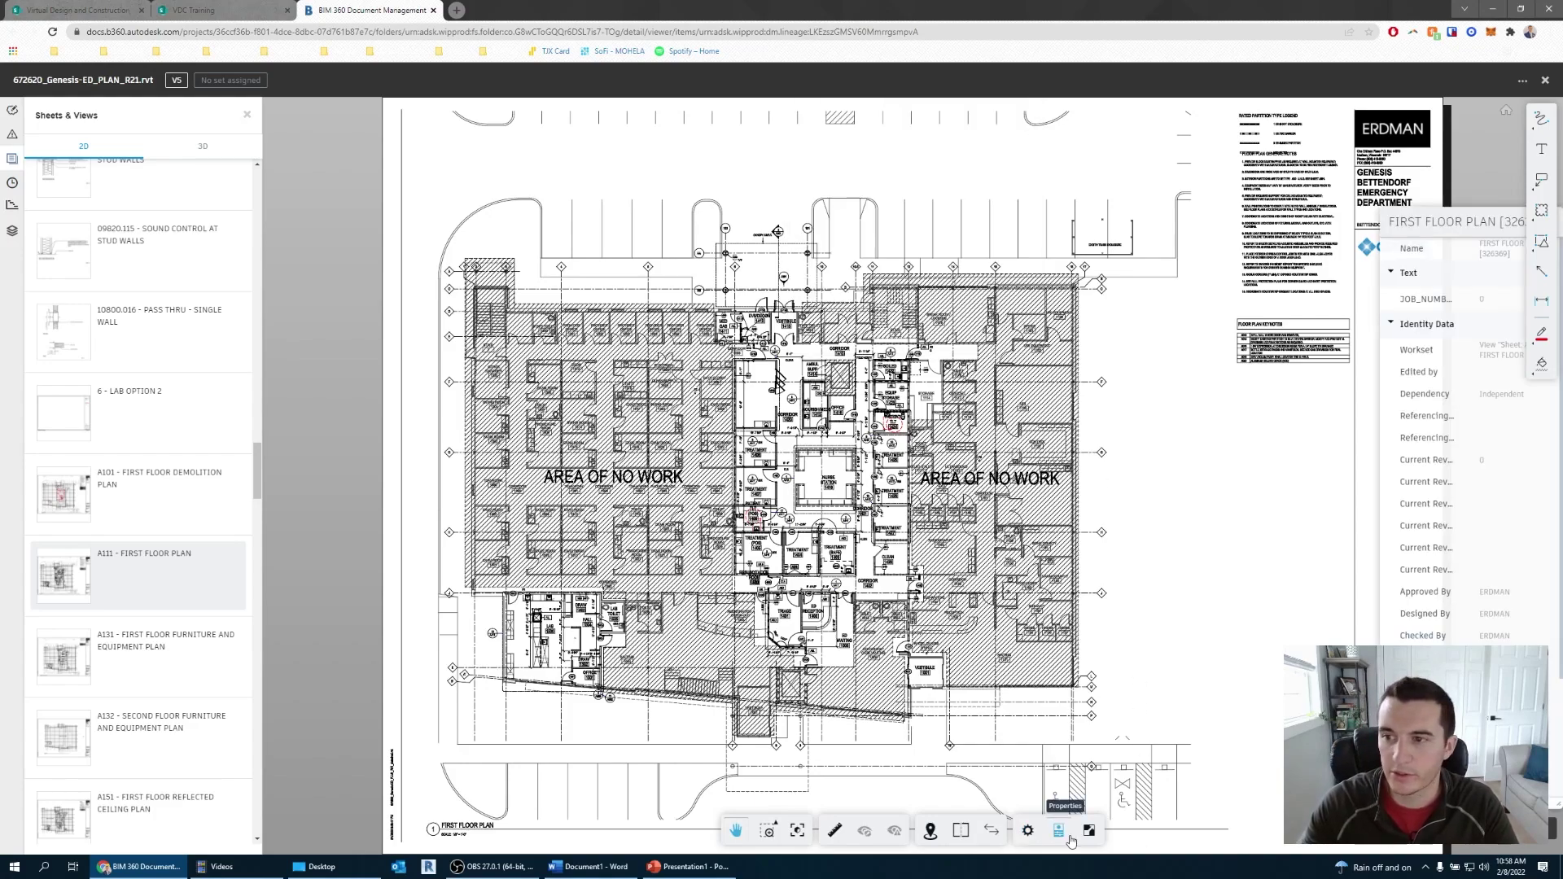
{"action": "left_click", "coordinate": [209, 153]}
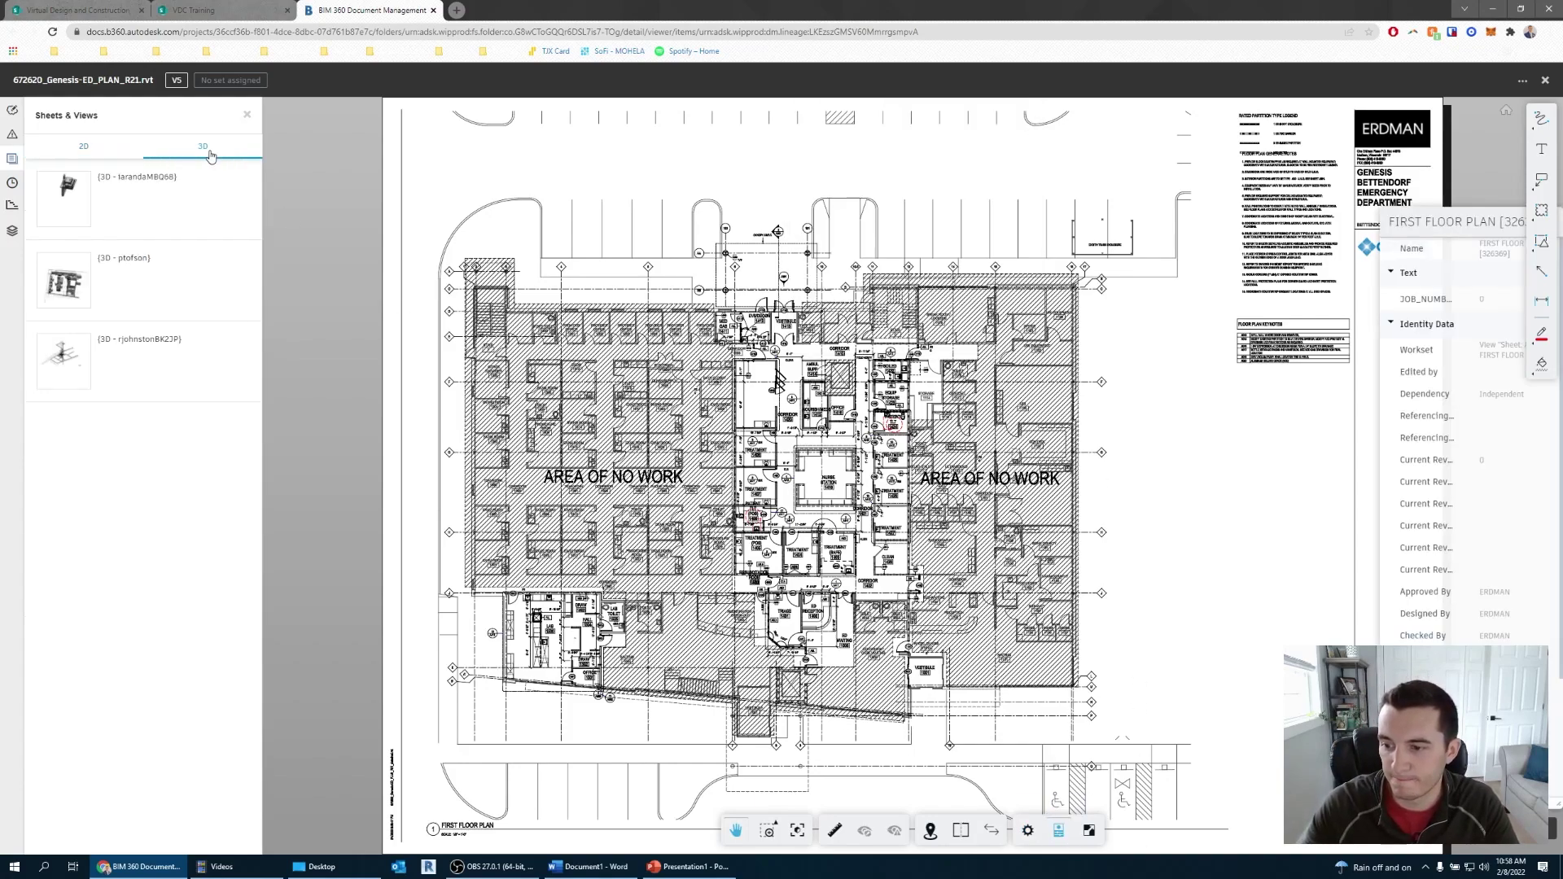
{"action": "left_click", "coordinate": [156, 340]}
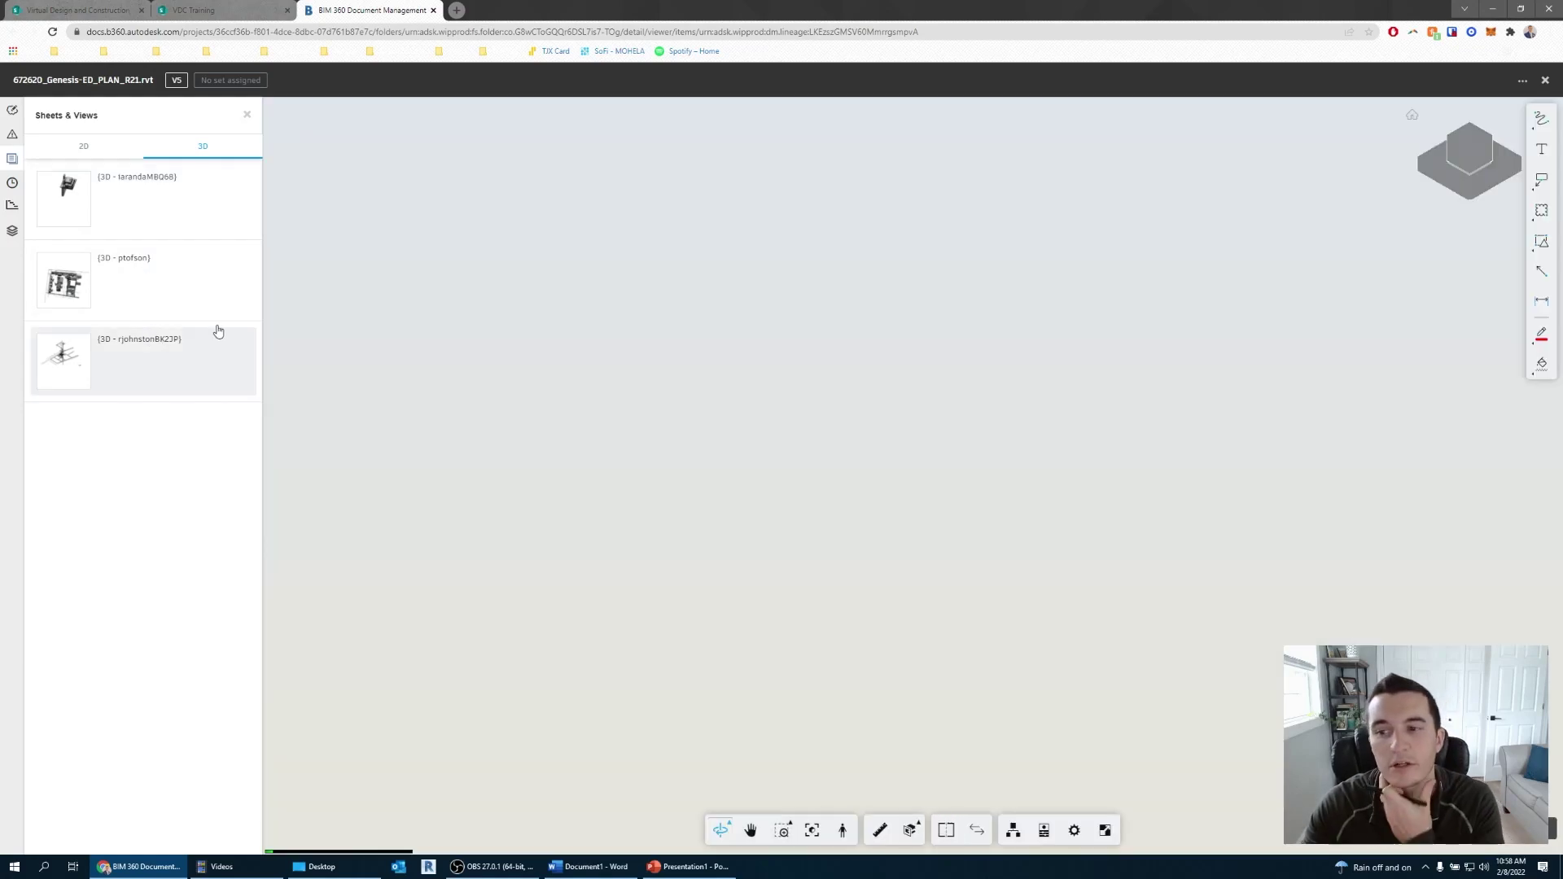
{"action": "scroll", "coordinate": [895, 410], "scroll_direction": "up", "scroll_amount": 10}
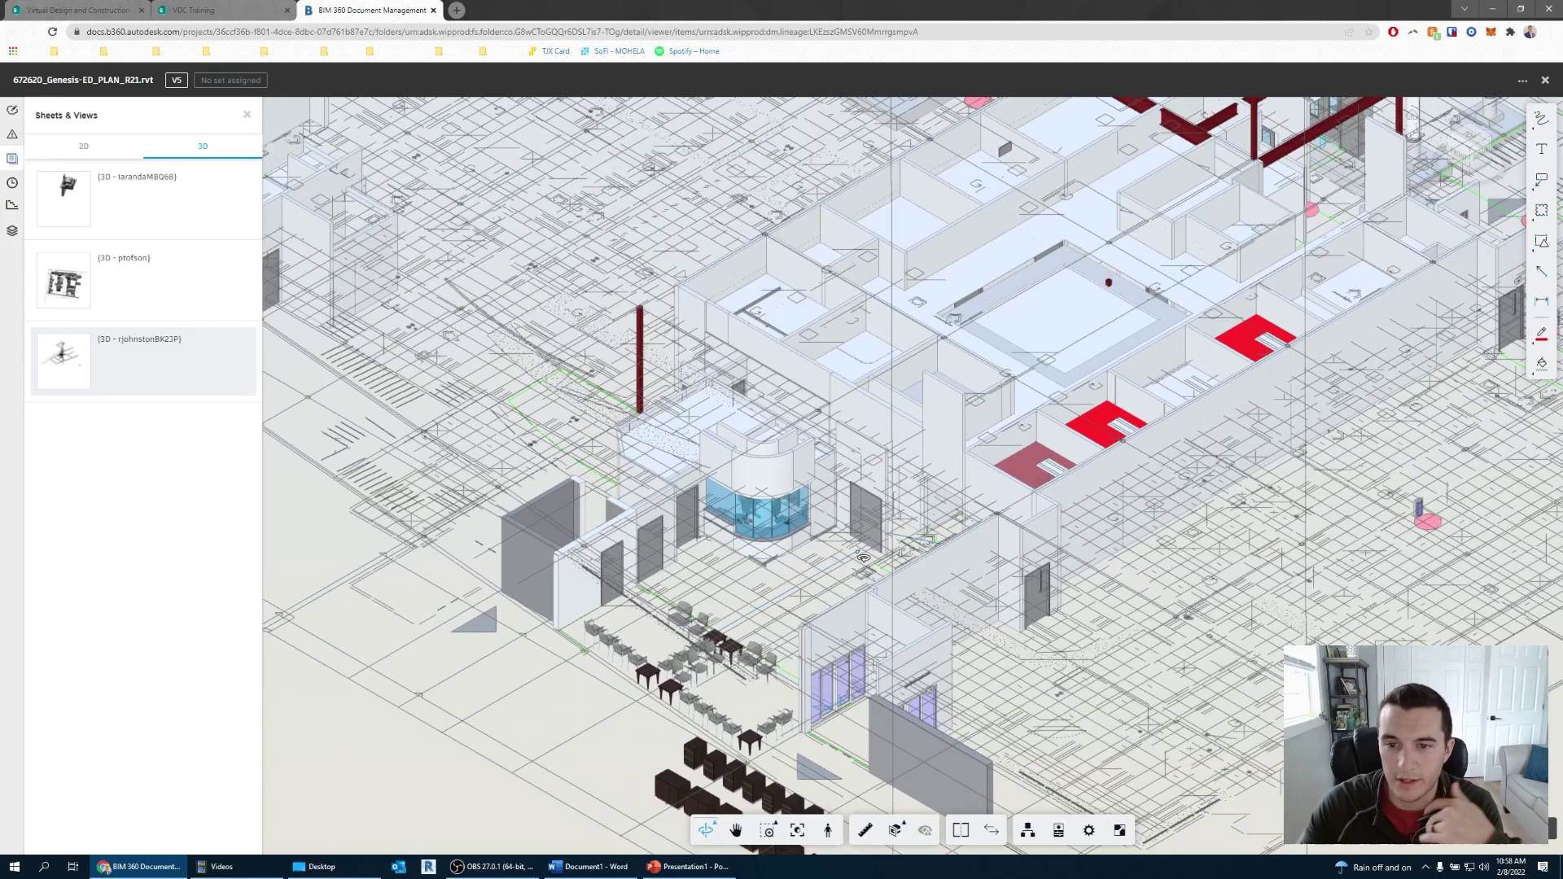
{"action": "scroll", "coordinate": [757, 482], "scroll_direction": "down", "scroll_amount": 5}
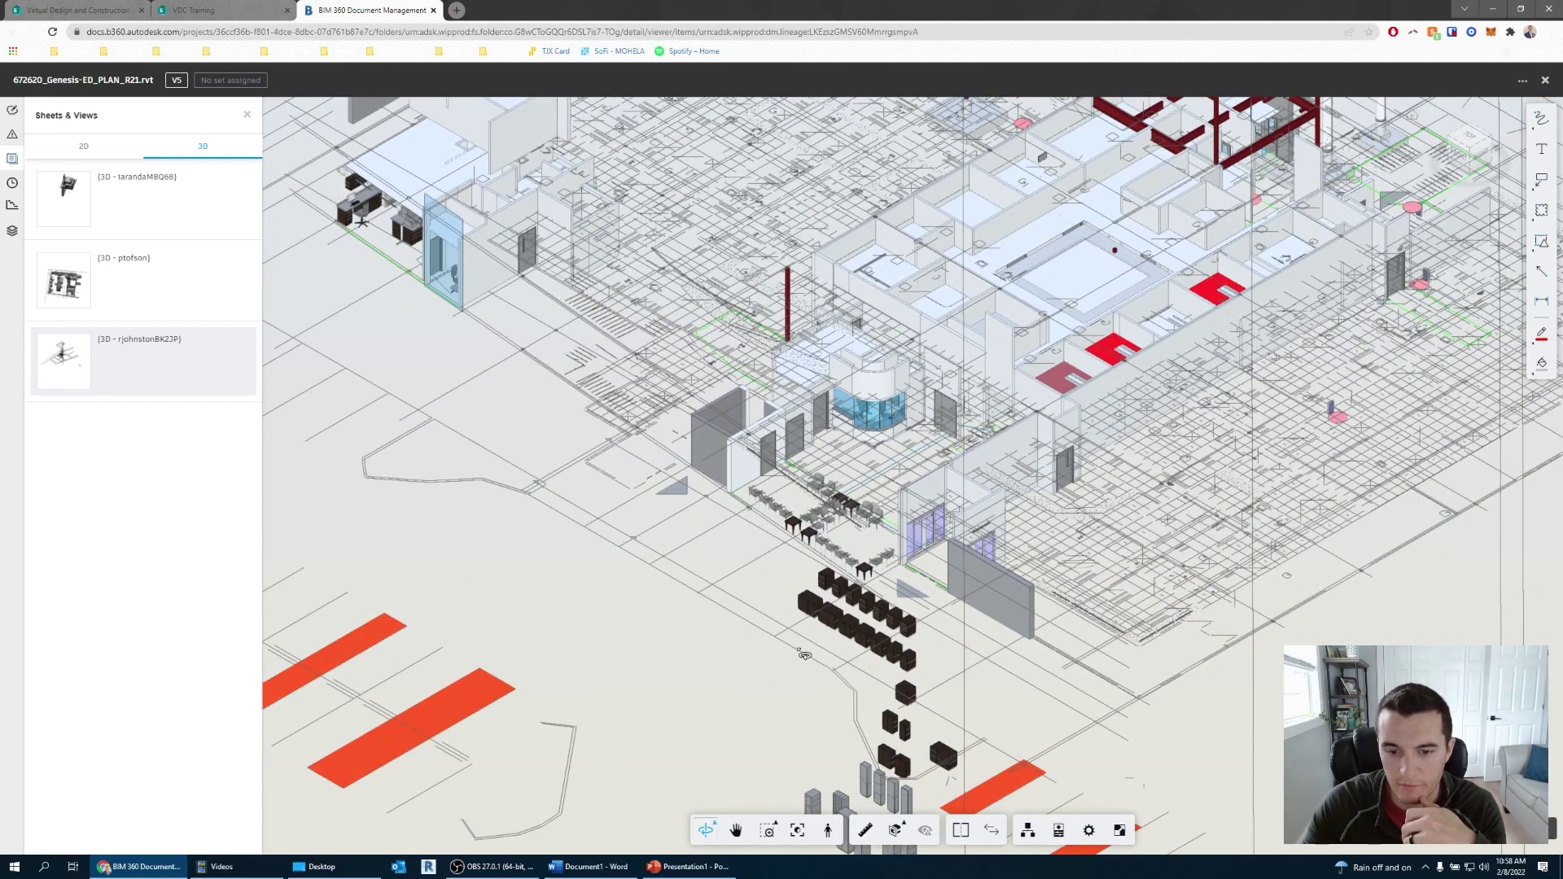
- Select the imported site plan linework in the 3D view and display its properties clear of the markup tools
{"action": "left_click", "coordinate": [805, 655]}
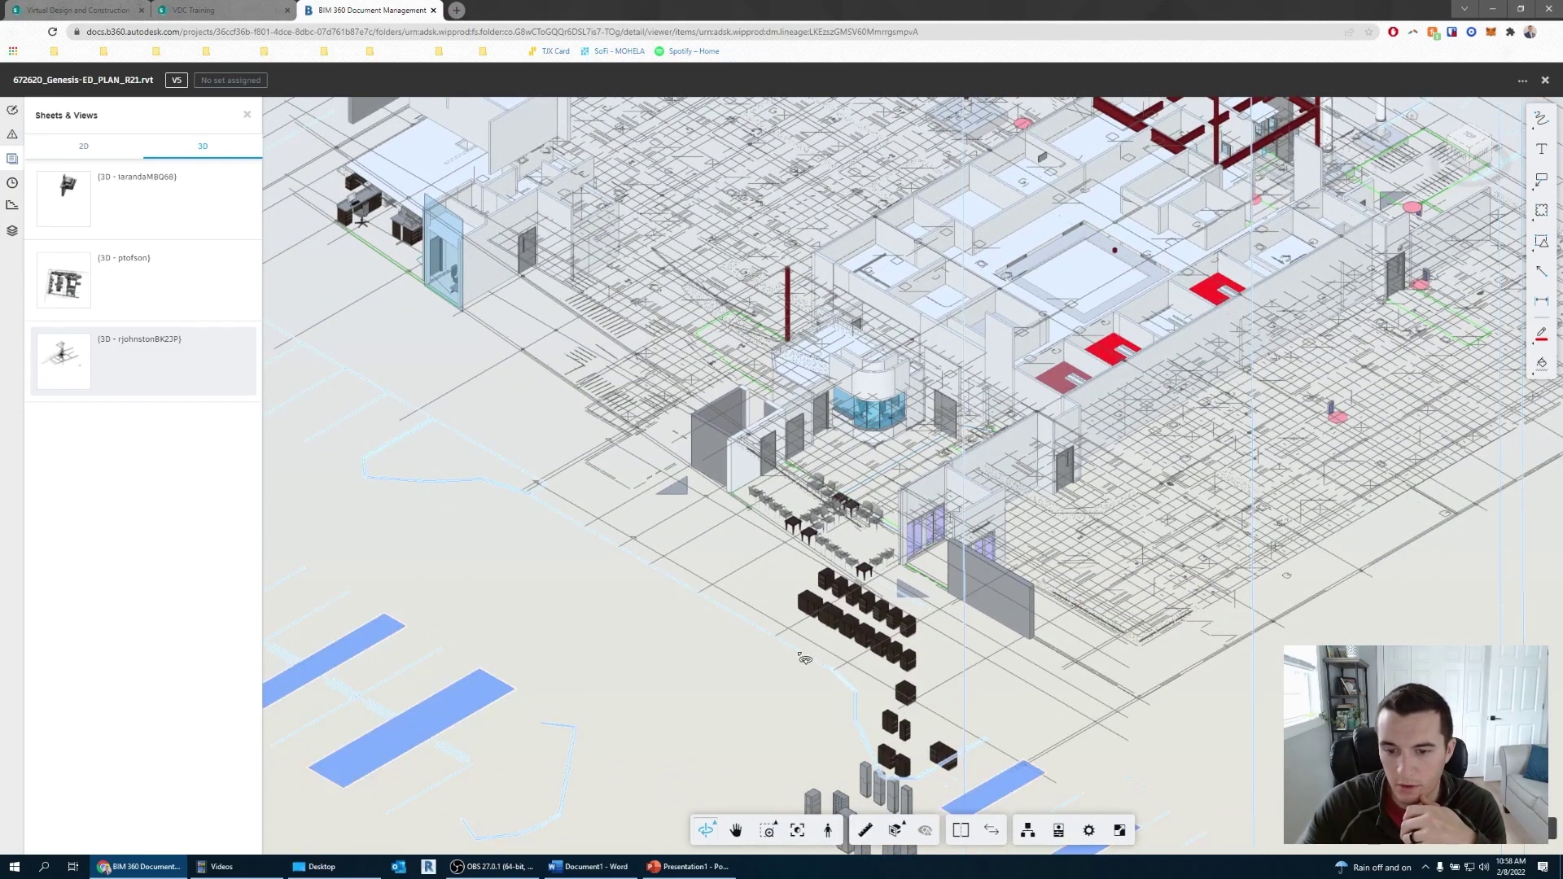
{"action": "left_click", "coordinate": [1059, 832]}
{"action": "left_click_drag", "start_coordinate": [1454, 220], "coordinate": [1319, 204]}
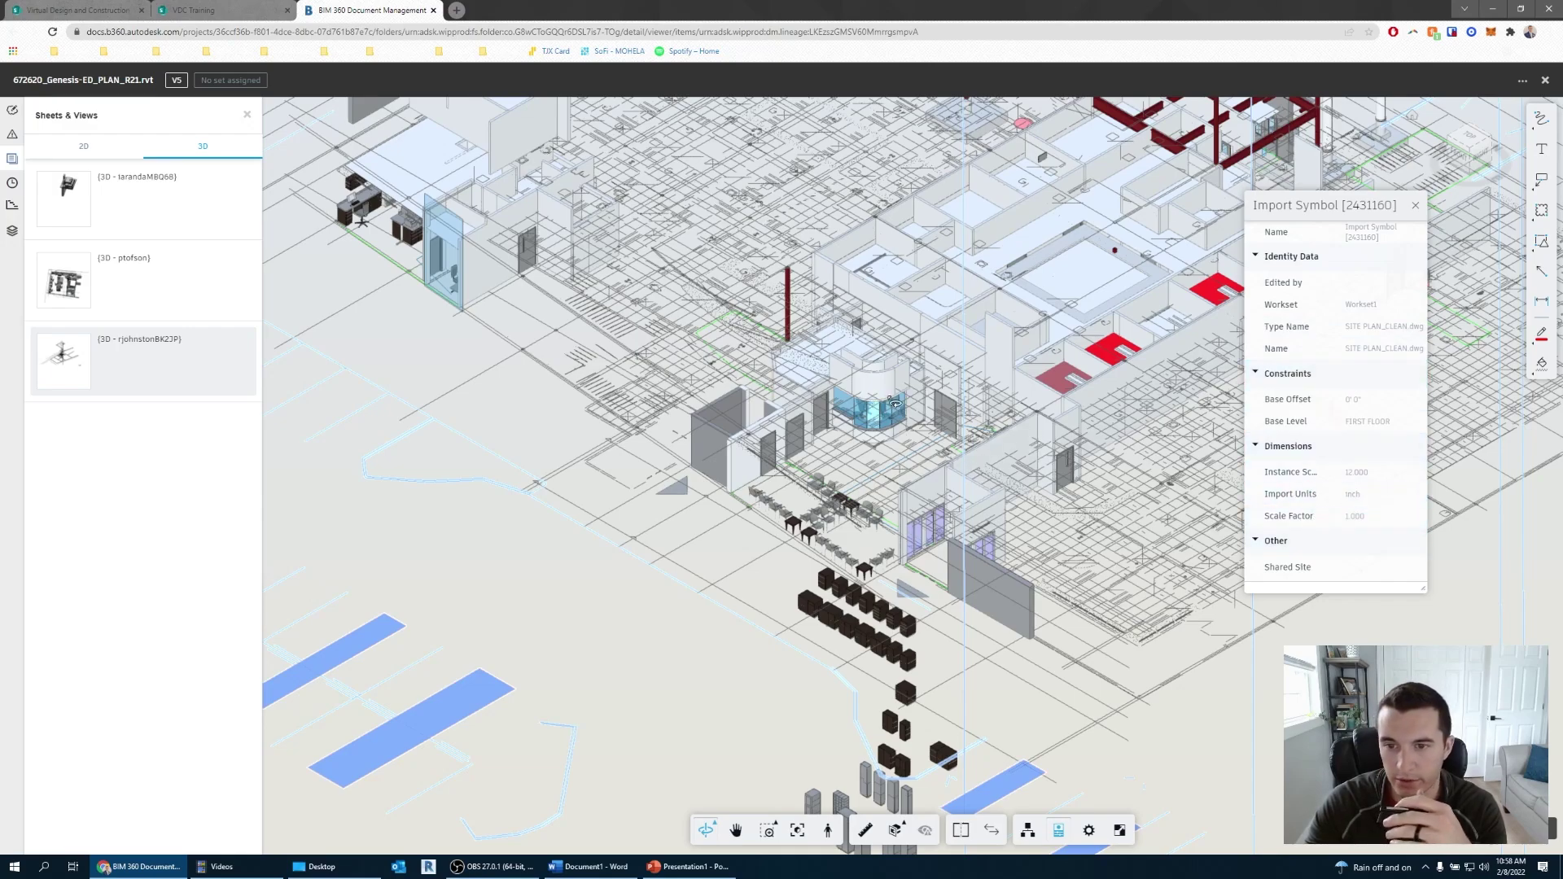
- Select the interior Basic Wall behind the curved glass enclosure and enlarge its properties display
{"action": "middle_click_drag", "start_coordinate": [958, 345], "coordinate": [897, 473]}
{"action": "left_click", "coordinate": [896, 473]}
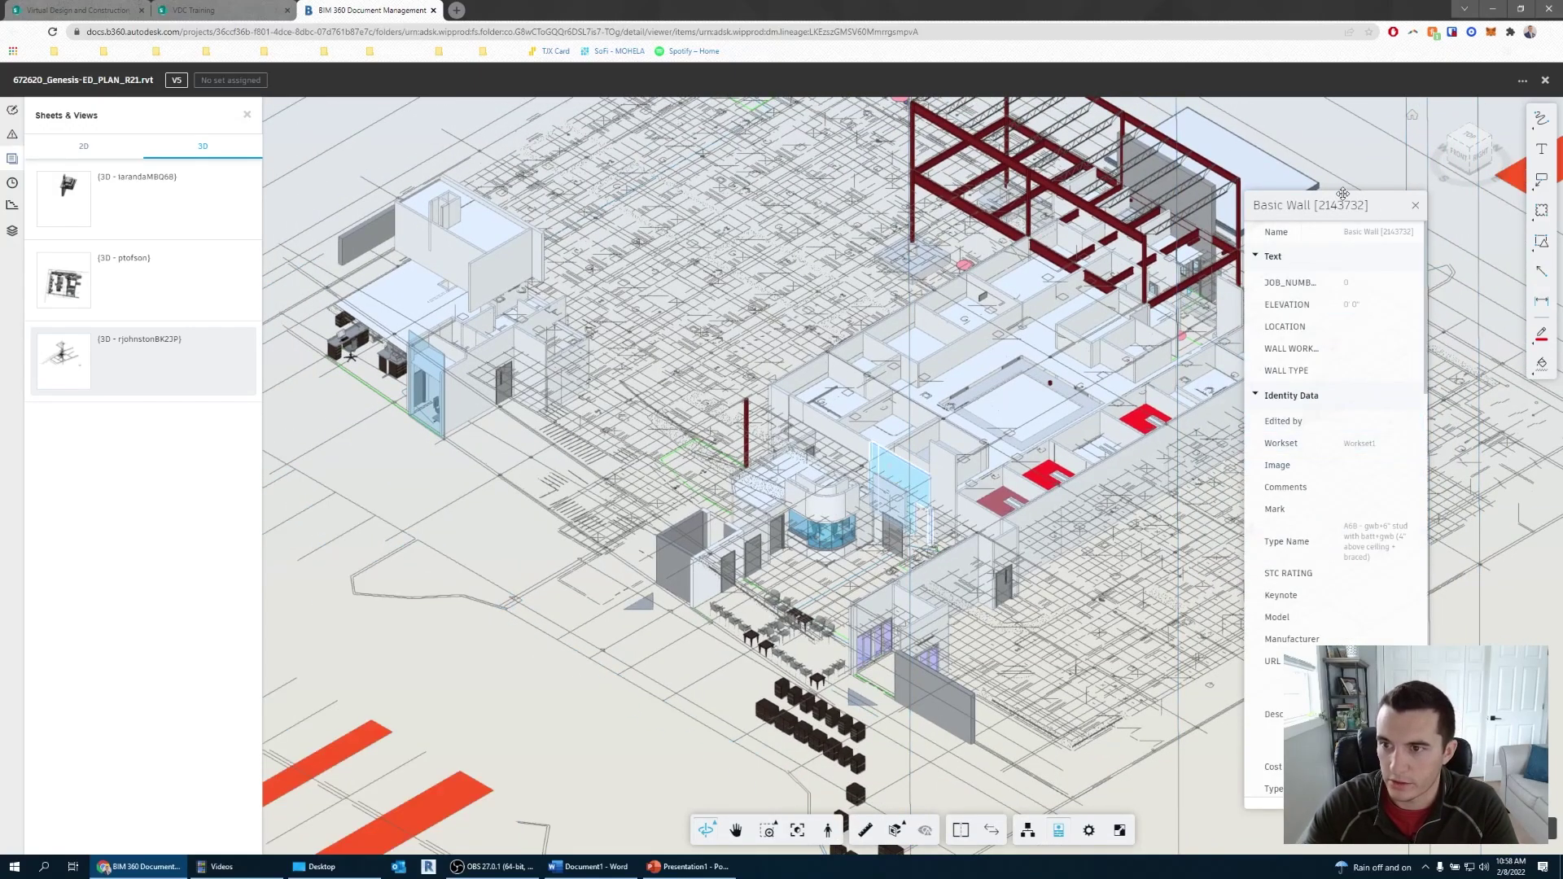
{"action": "left_click_drag", "start_coordinate": [1278, 201], "coordinate": [1159, 125]}
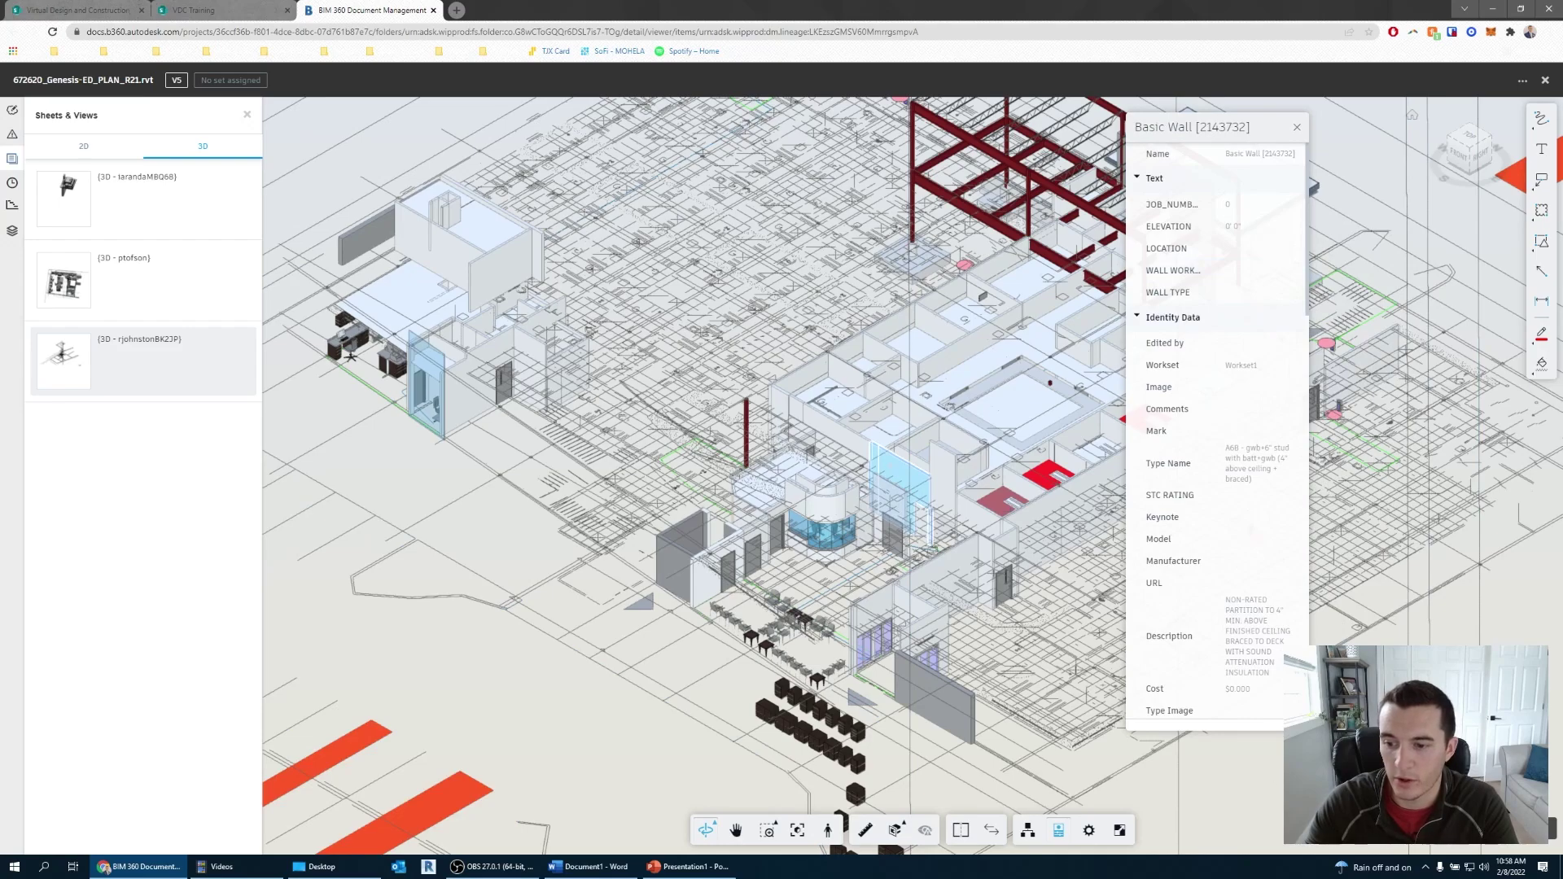
{"action": "left_click_drag", "start_coordinate": [1307, 729], "coordinate": [1510, 806]}
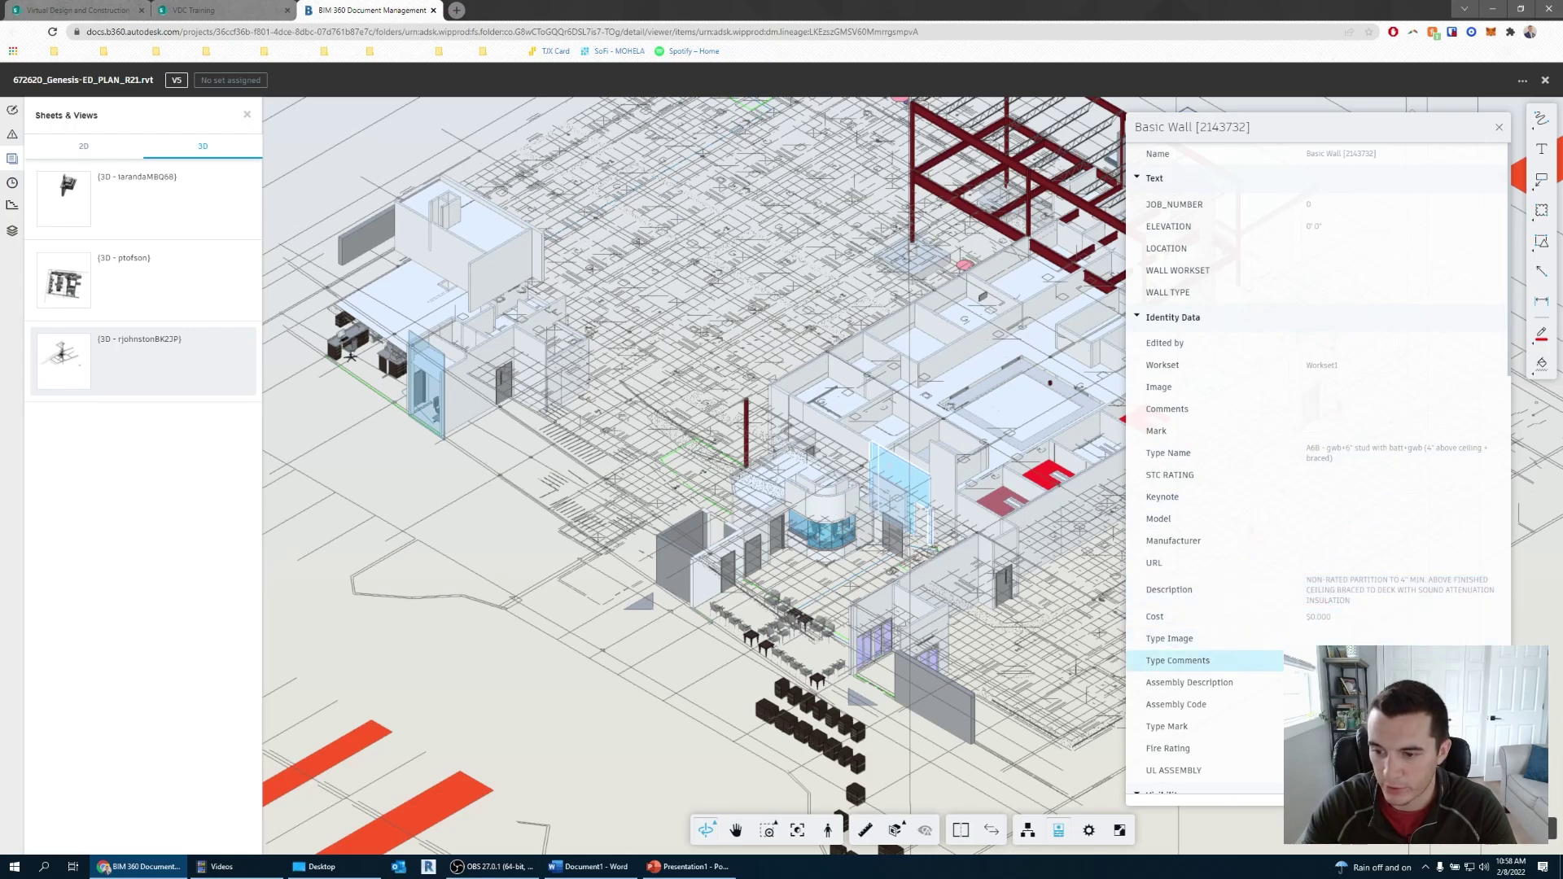
- Examine the selected Basic Wall's properties from Identity Data and Dimensions through Constraints, Phasing, Analytical Properties and Construction
{"action": "scroll", "coordinate": [1319, 664], "scroll_direction": "down", "scroll_amount": 1}
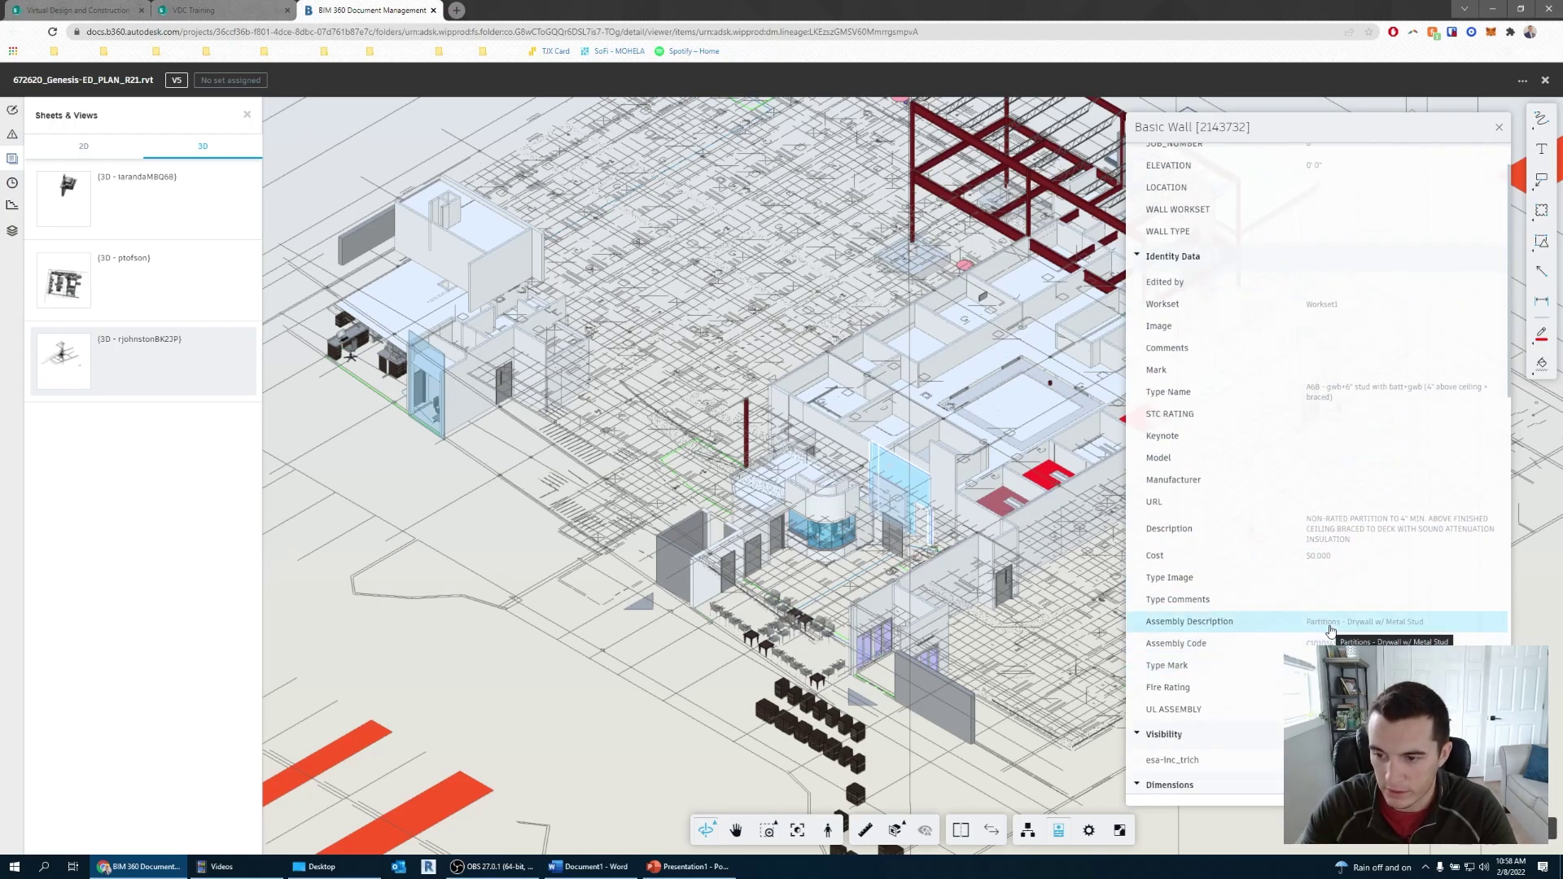
{"action": "scroll", "coordinate": [1330, 631], "scroll_direction": "down", "scroll_amount": 1}
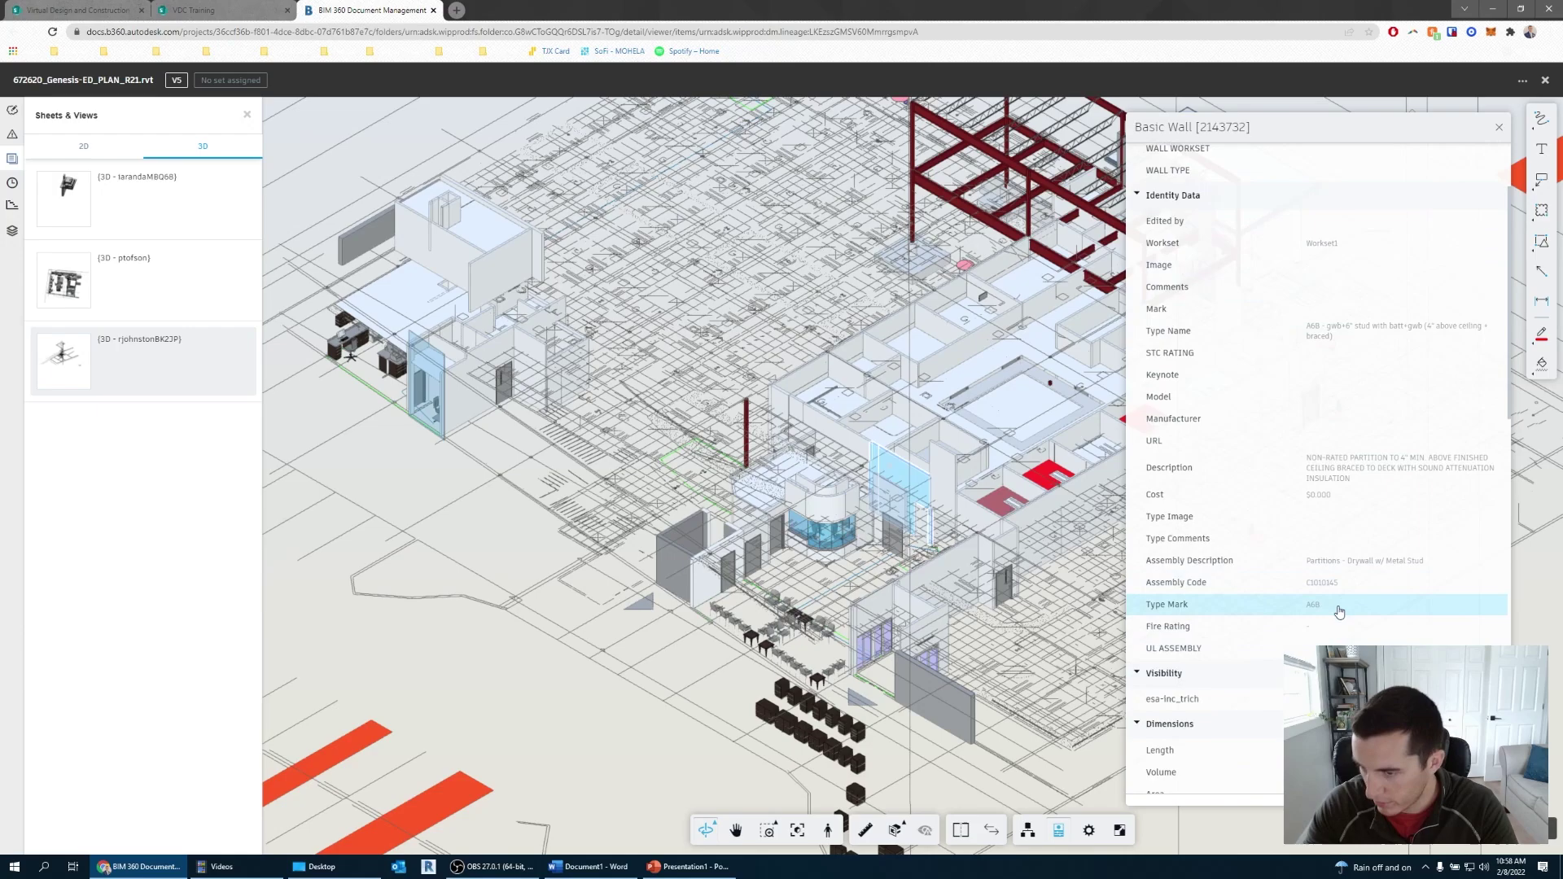
{"action": "scroll", "coordinate": [1333, 614], "scroll_direction": "down", "scroll_amount": 3}
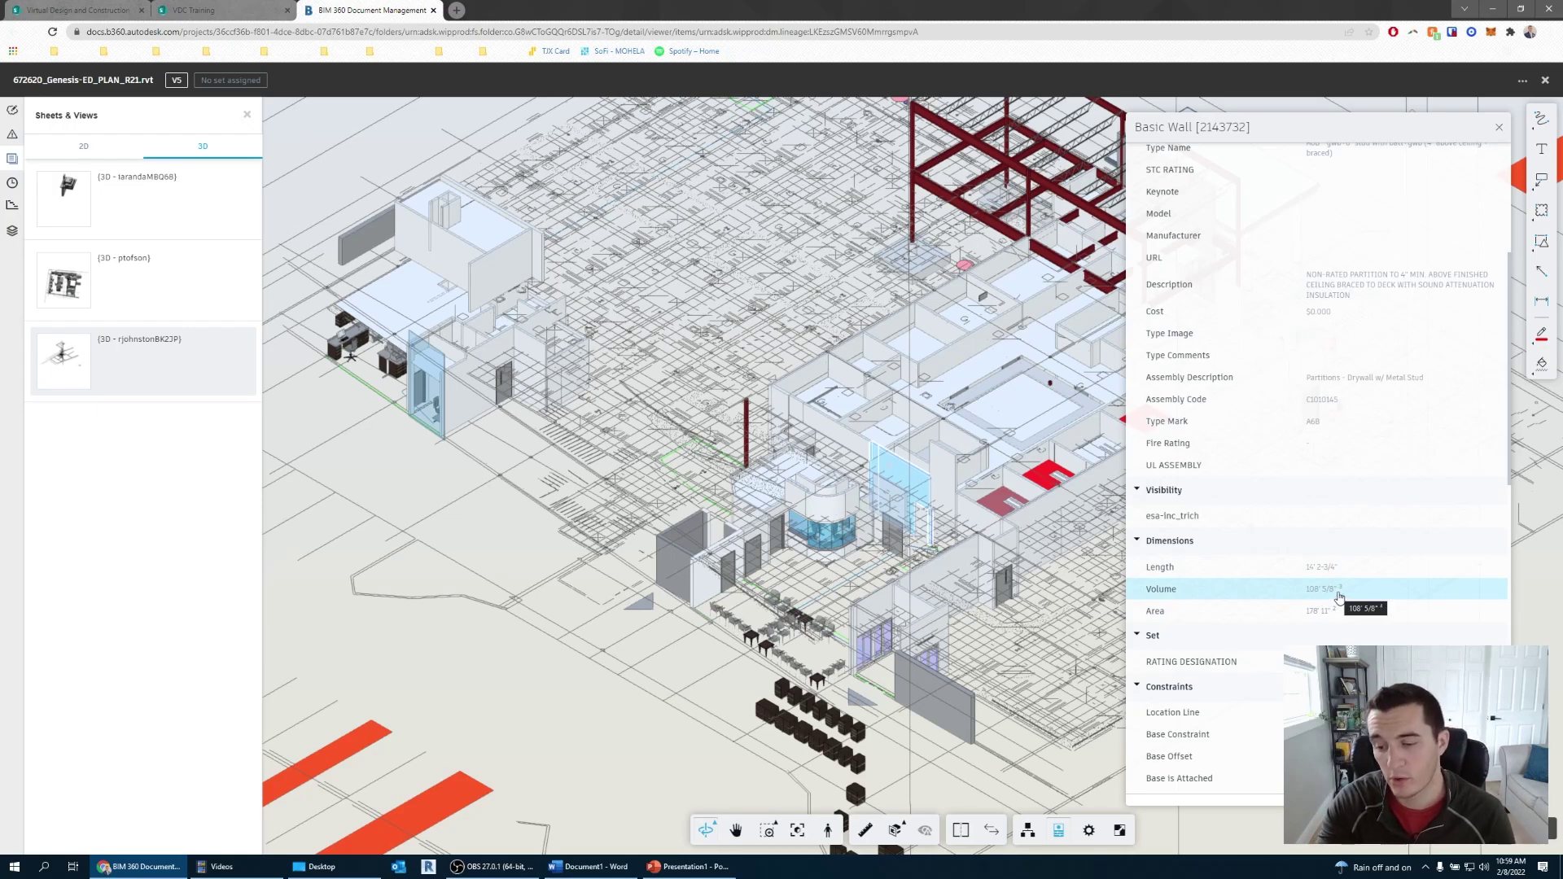
{"action": "scroll", "coordinate": [1344, 619], "scroll_direction": "down", "scroll_amount": 3}
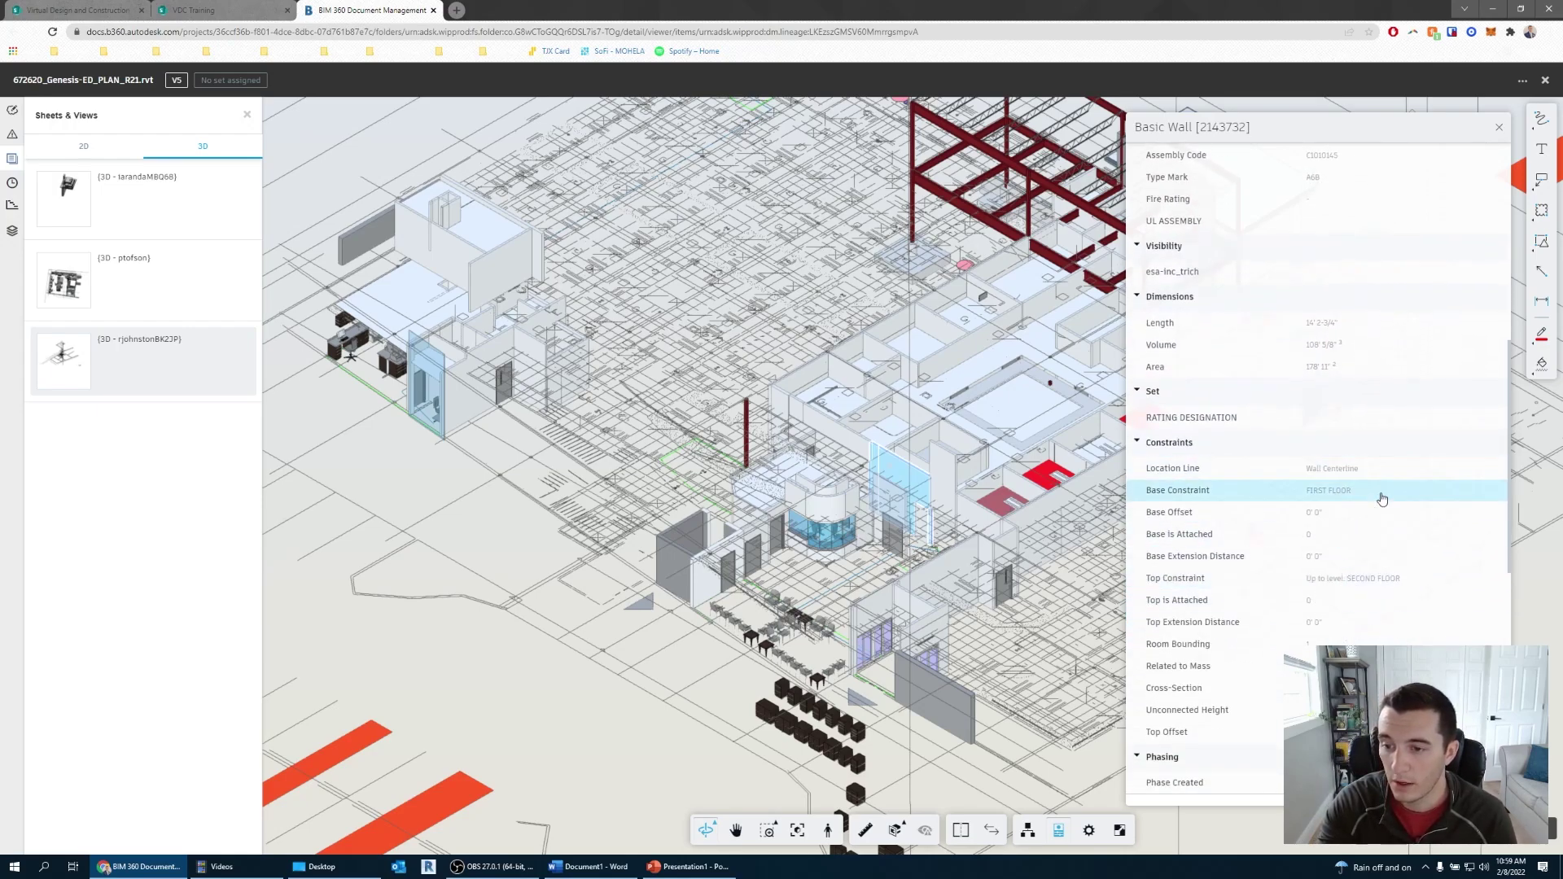
{"action": "scroll", "coordinate": [1382, 499], "scroll_direction": "down", "scroll_amount": 4}
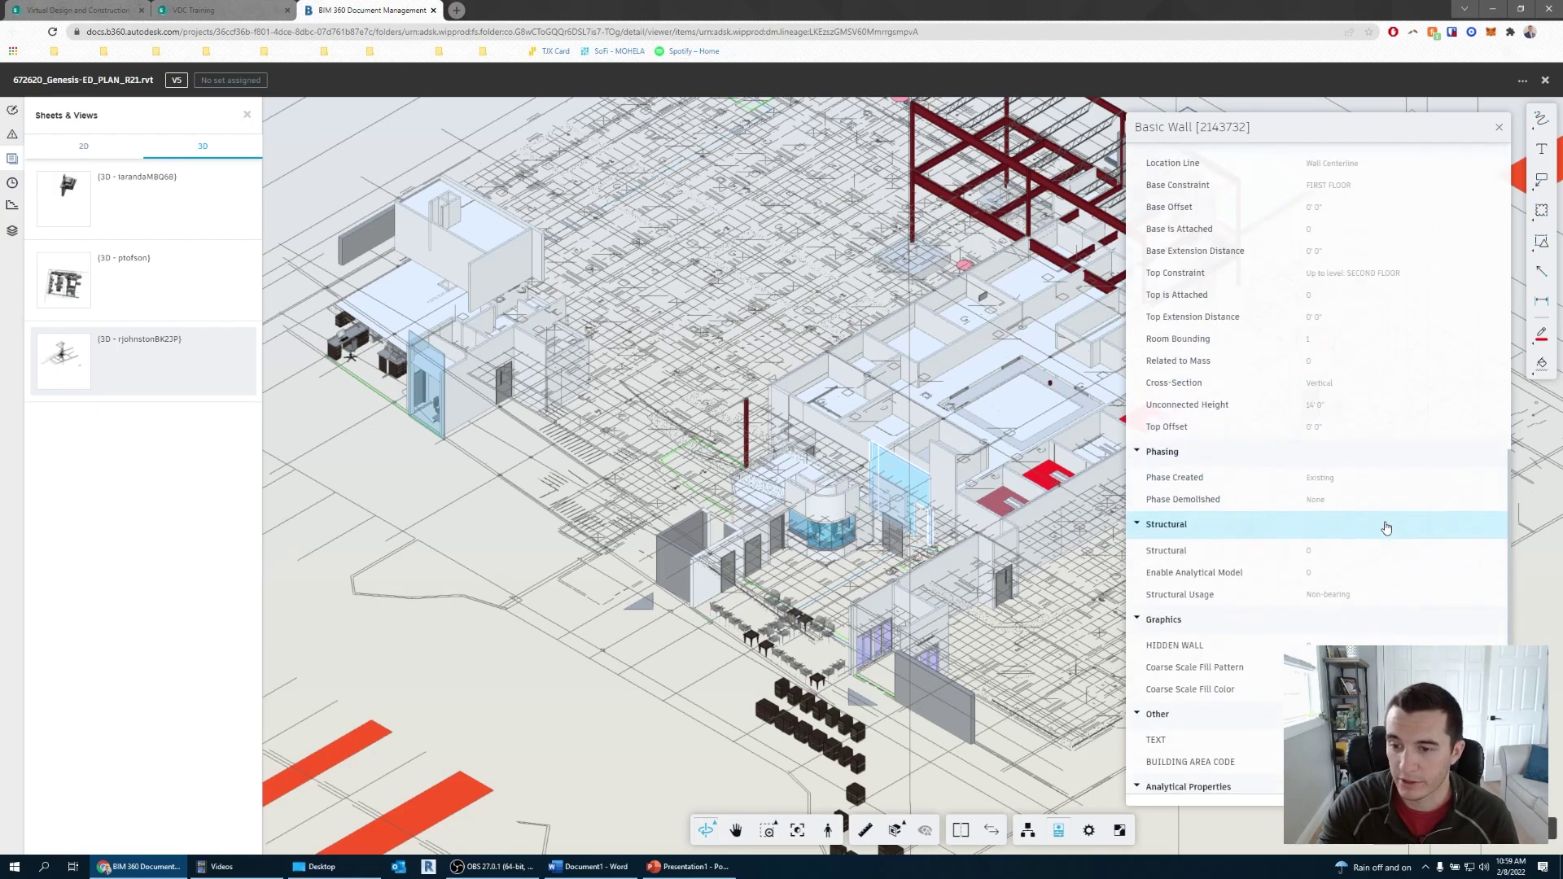
{"action": "scroll", "coordinate": [1386, 528], "scroll_direction": "down", "scroll_amount": 4}
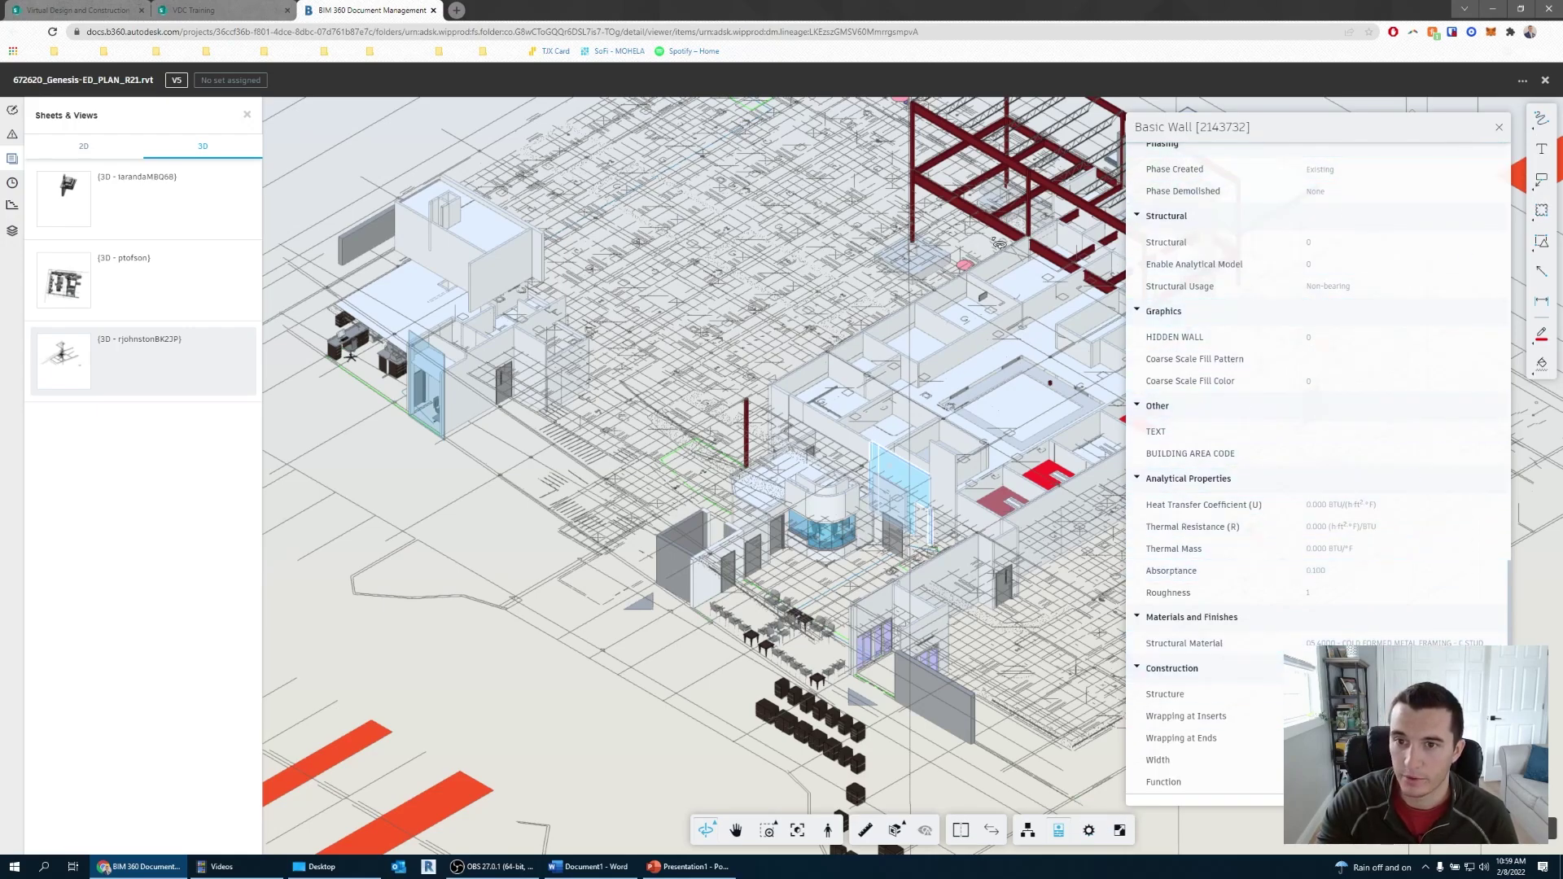
- Inspect the properties of a W-shape steel beam in the red structural frame, including Identity Data, and close them
{"action": "left_click", "coordinate": [966, 210]}
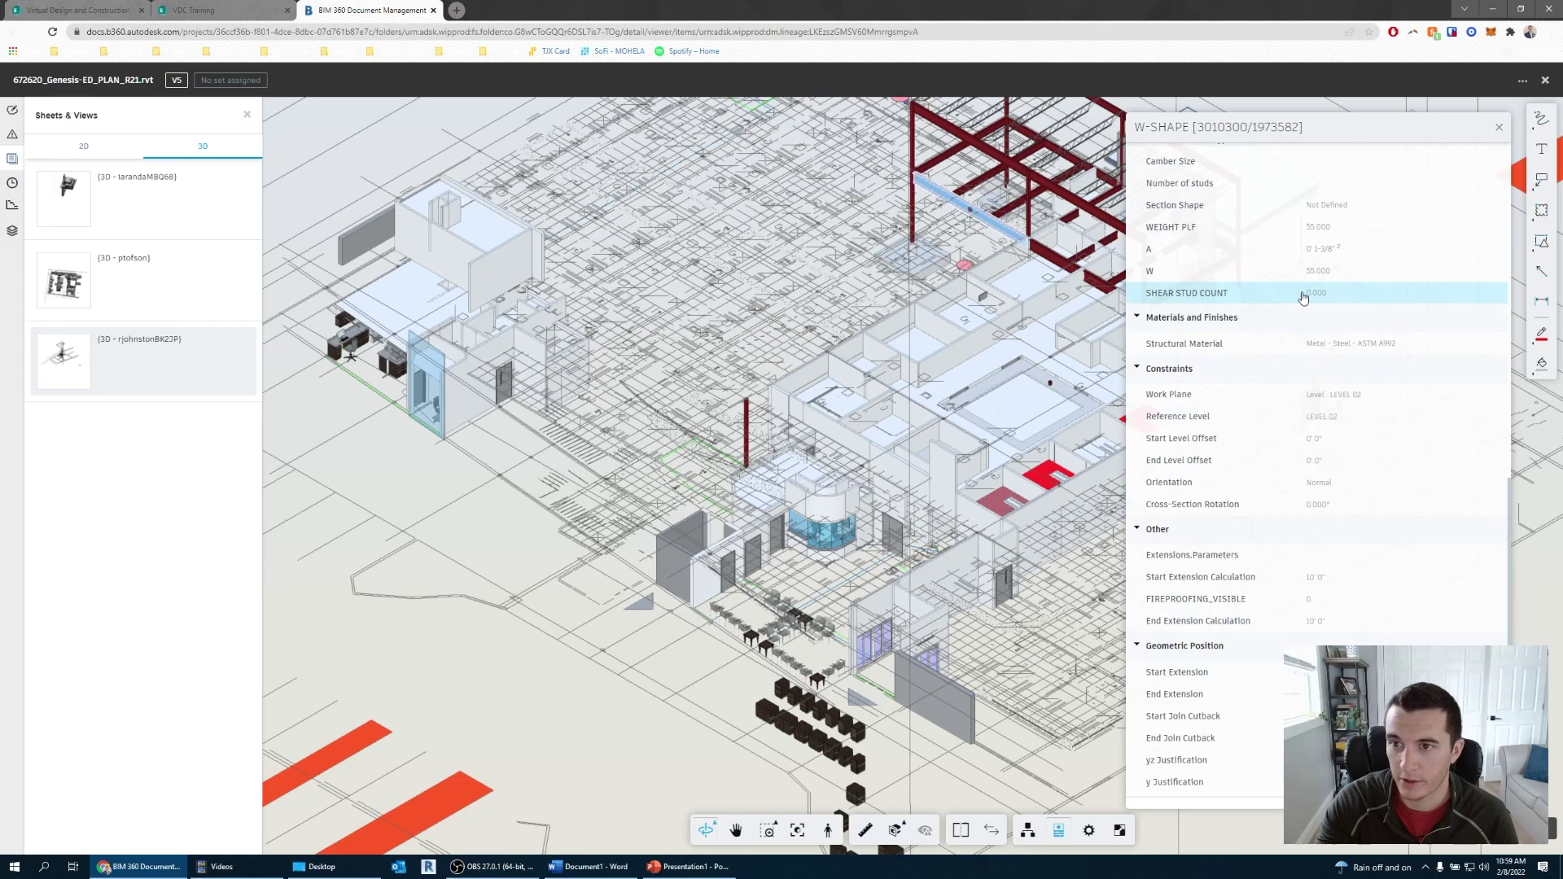
{"action": "scroll", "coordinate": [1316, 299], "scroll_direction": "up", "scroll_amount": 10}
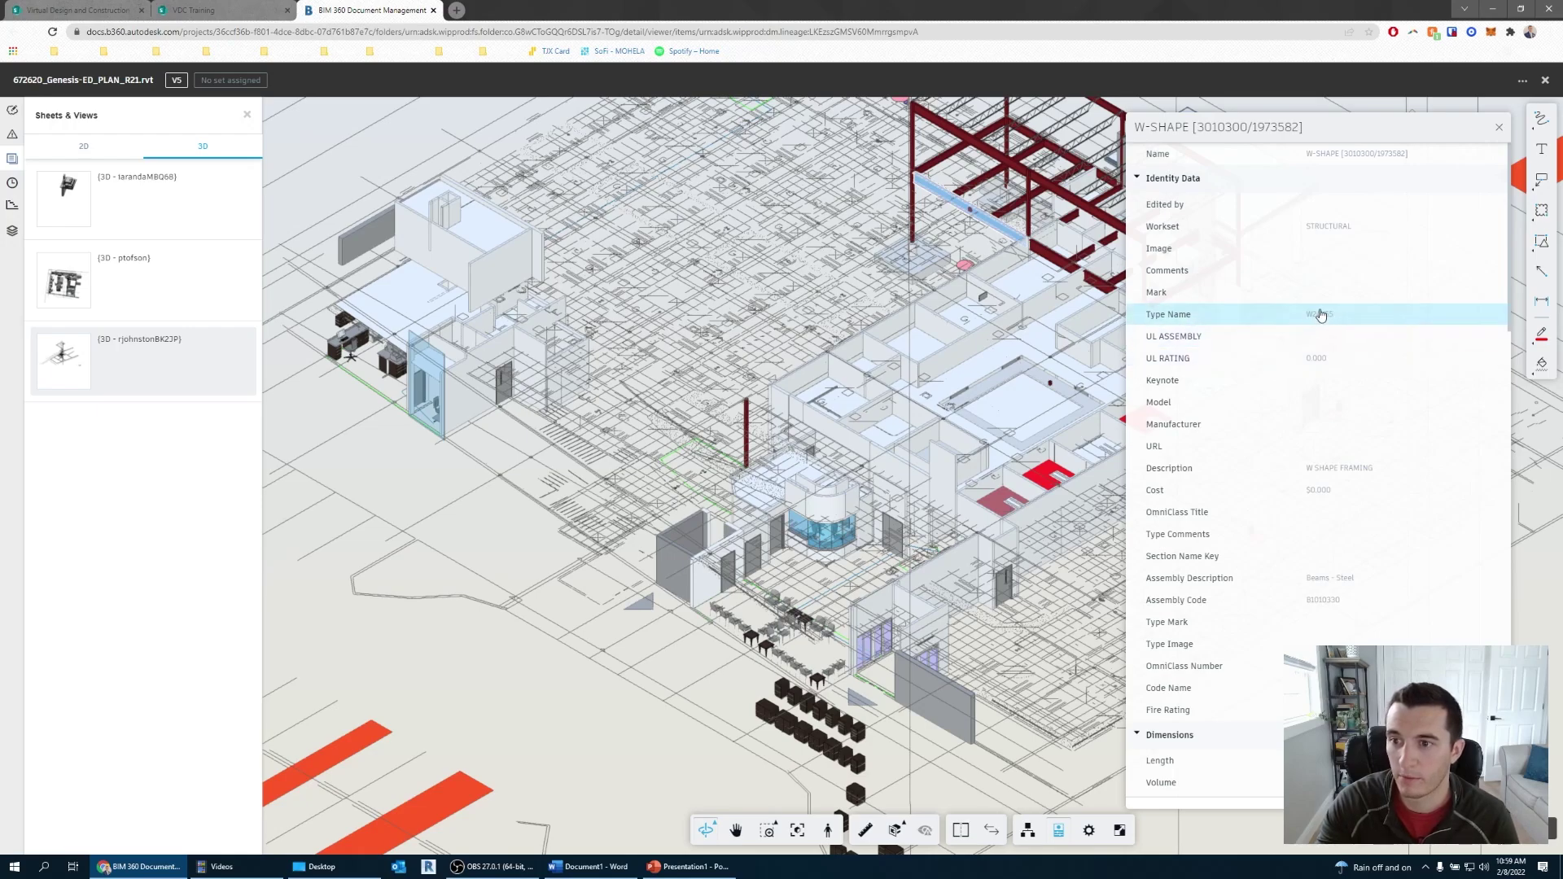
{"action": "left_click", "coordinate": [1495, 128]}
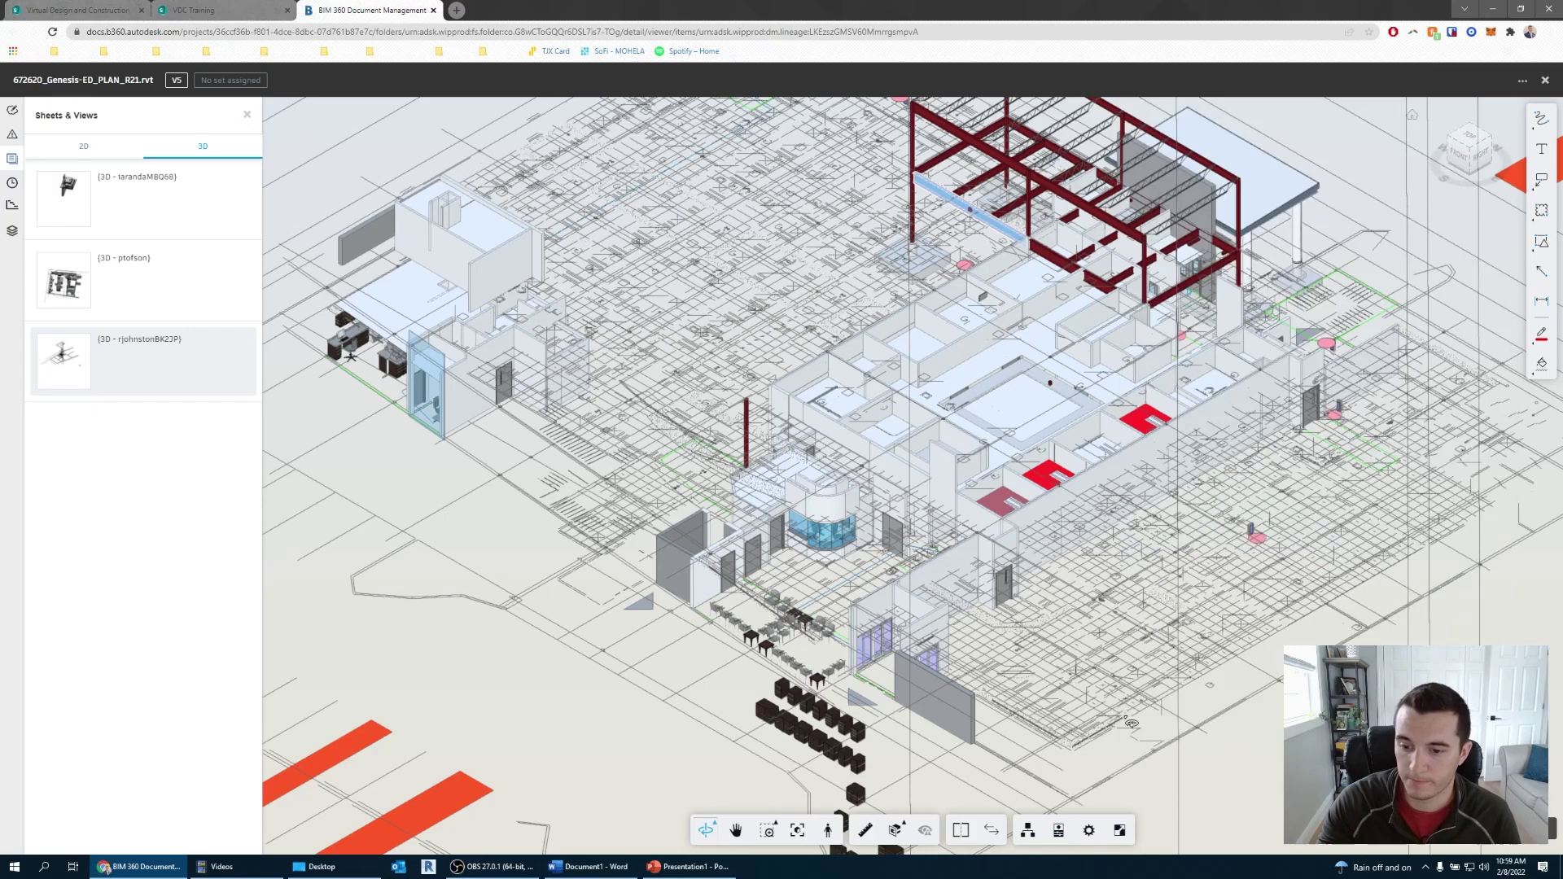
- Review the viewer's Configuration, Navigation, Appearance and Environment settings, and close the settings without changing anything
{"action": "left_click", "coordinate": [1088, 831]}
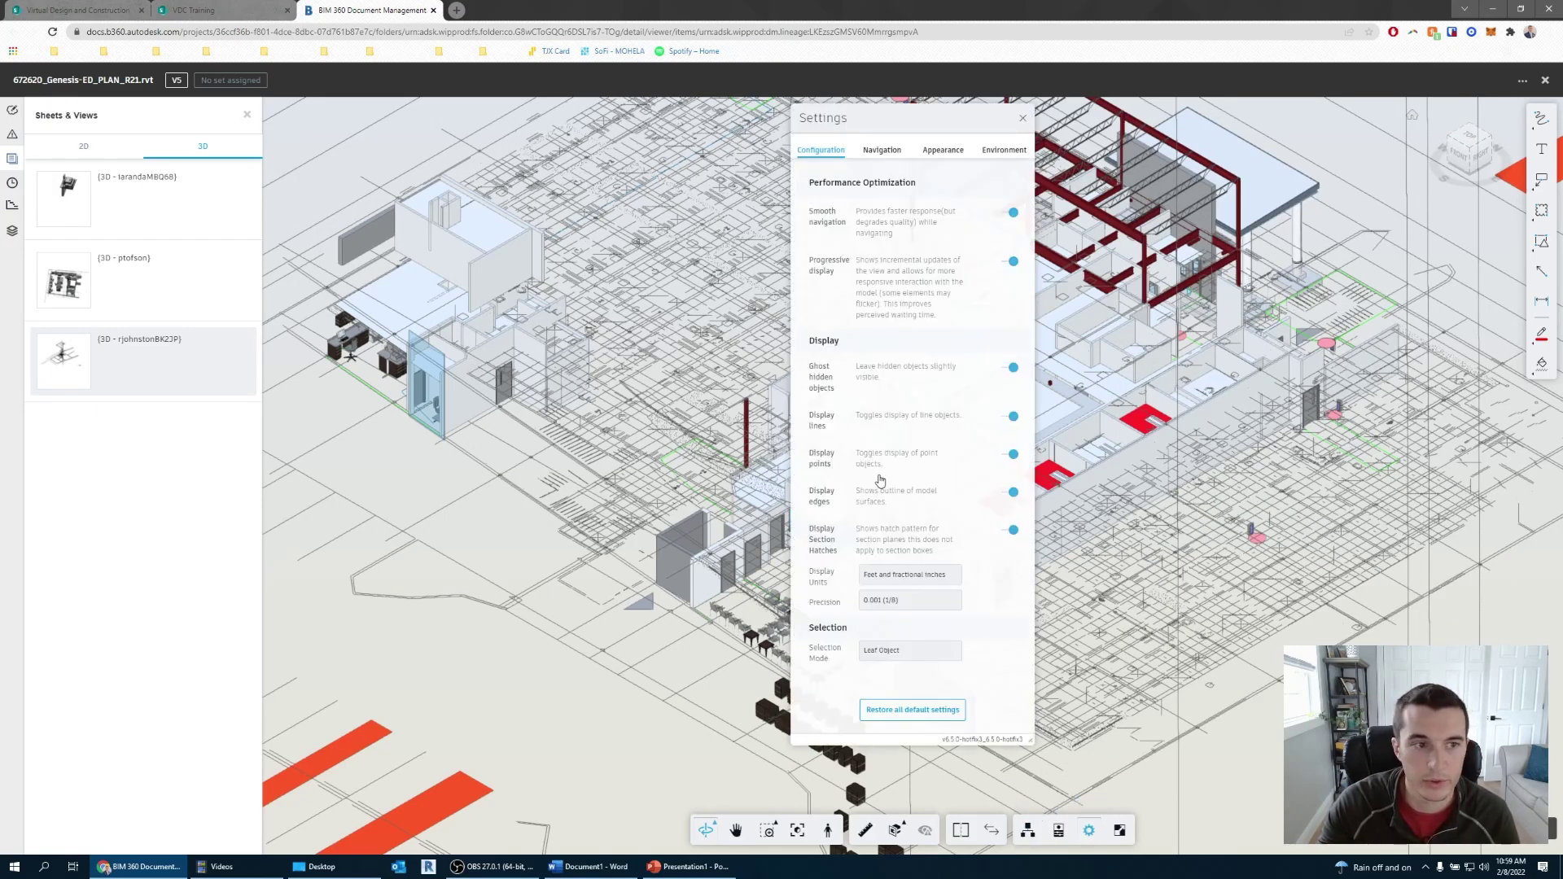
{"action": "left_click", "coordinate": [881, 150]}
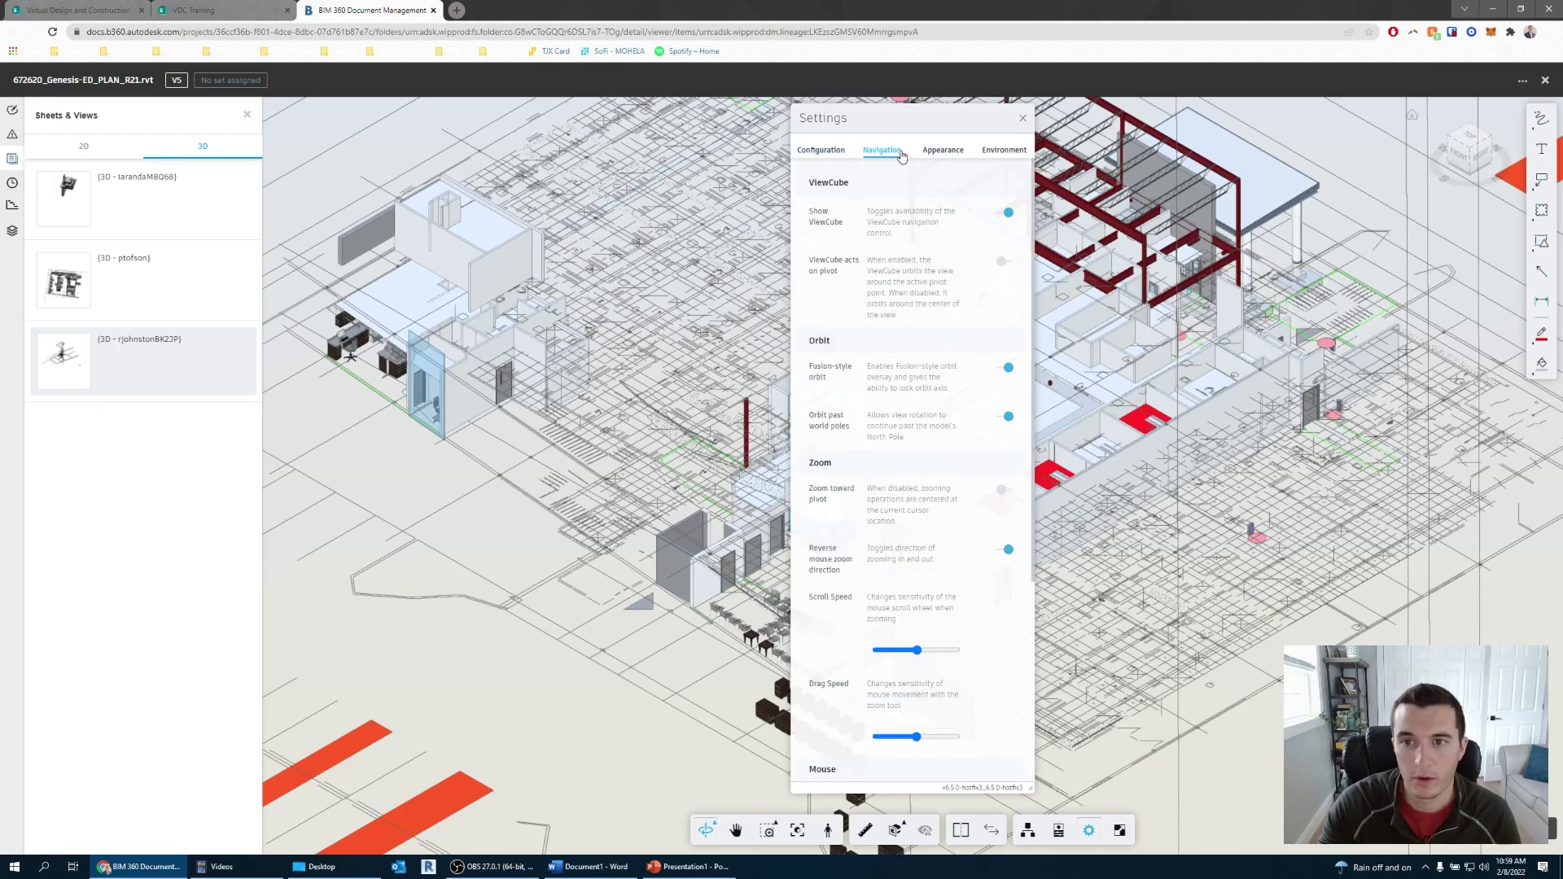
{"action": "left_click", "coordinate": [943, 150]}
{"action": "left_click", "coordinate": [990, 155]}
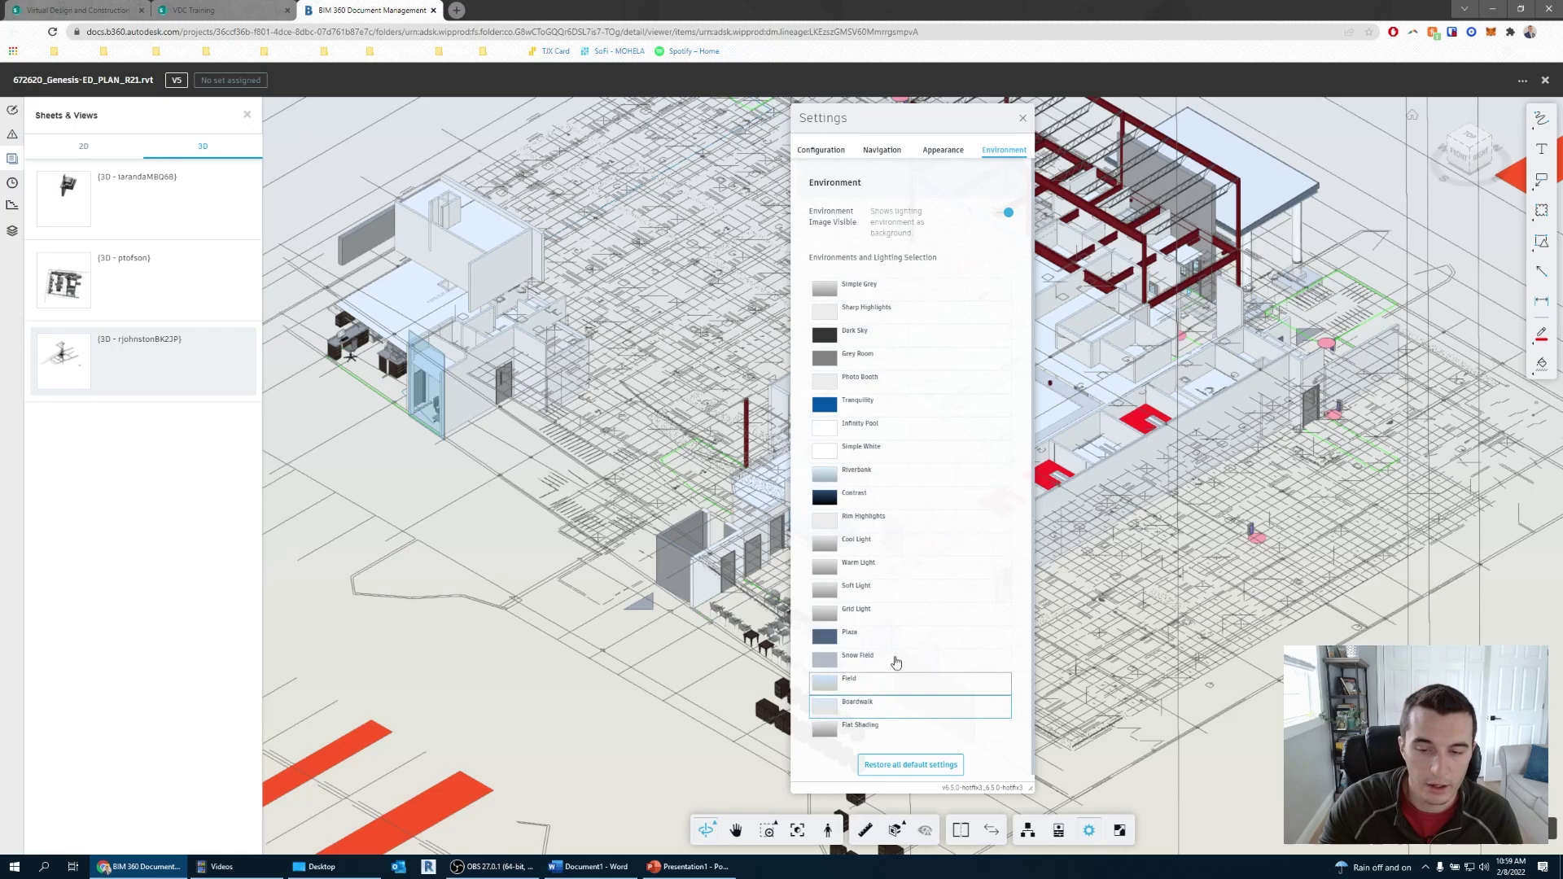
{"action": "left_click", "coordinate": [943, 149]}
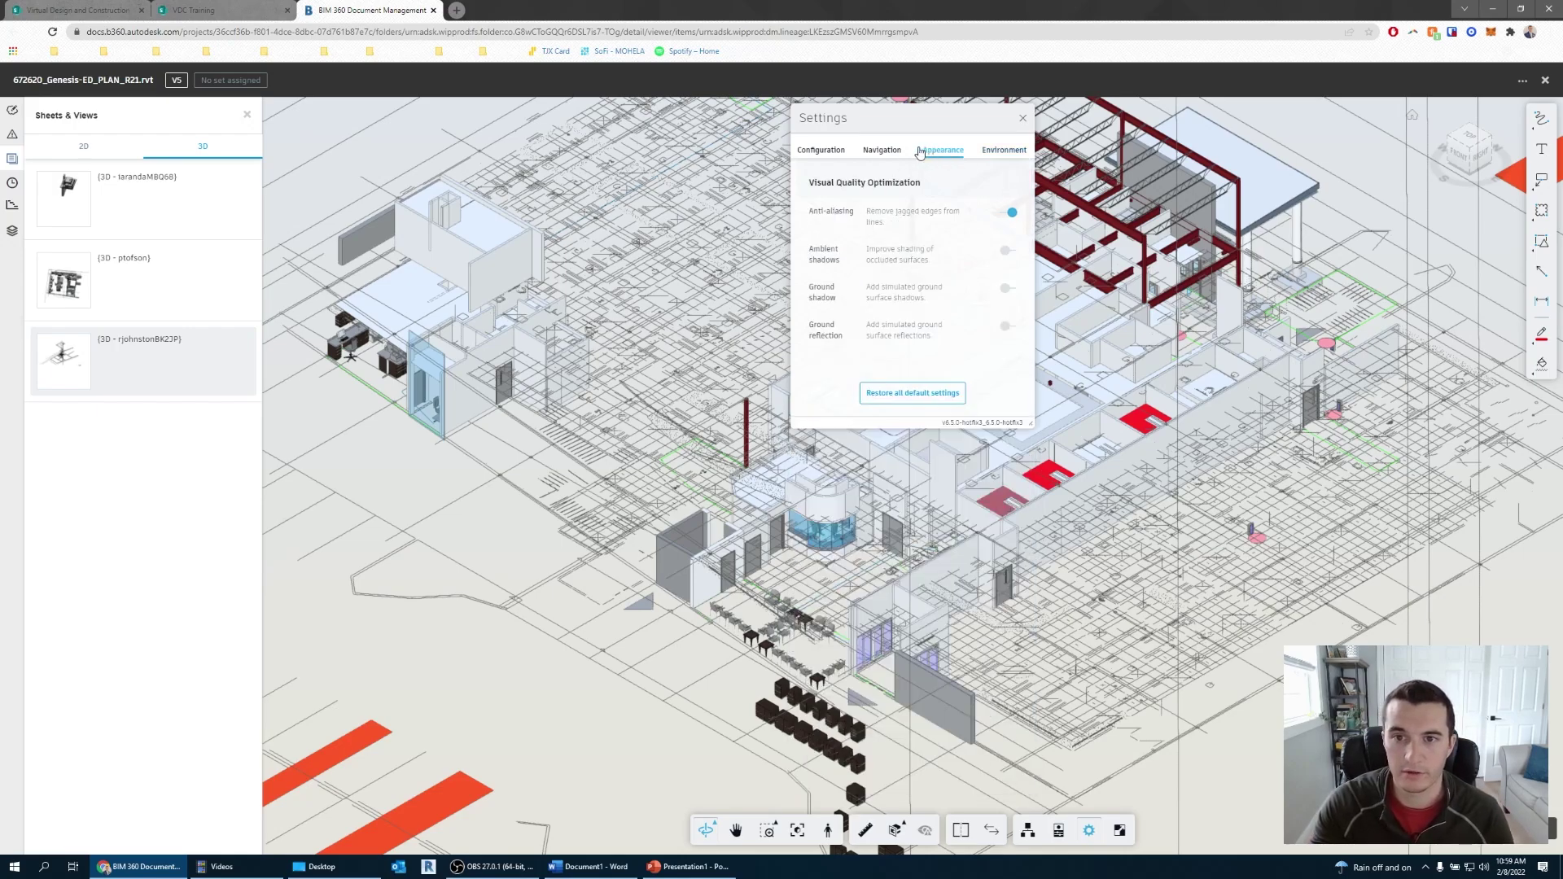
{"action": "left_click", "coordinate": [882, 150]}
{"action": "left_click", "coordinate": [820, 150]}
{"action": "left_click", "coordinate": [1022, 118]}
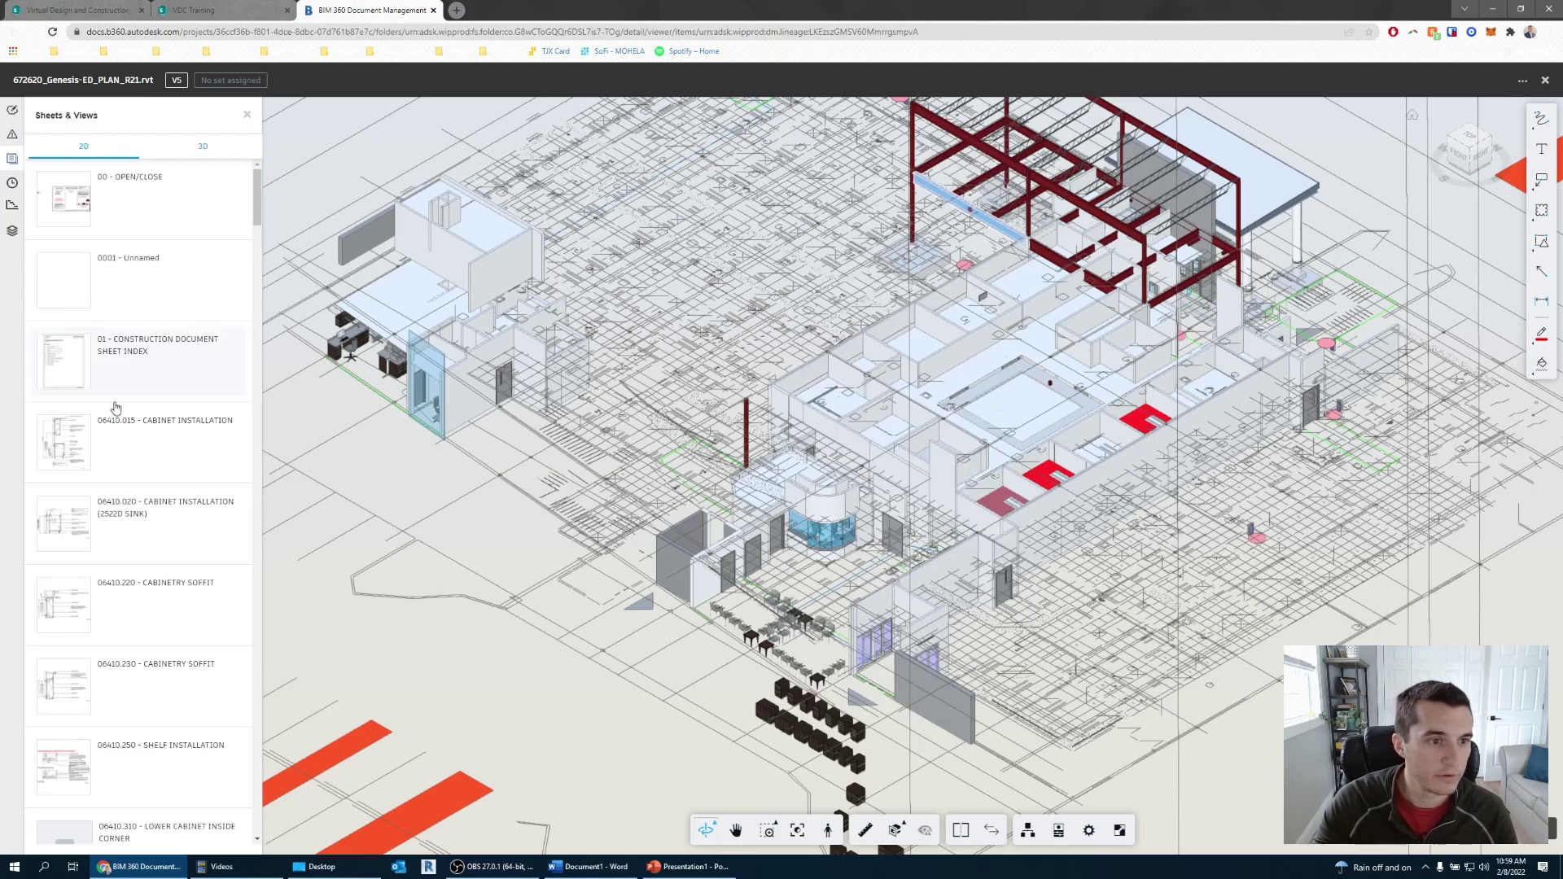
- Find sheet A111 - First Floor Plan among the model's 2D sheets and open it
{"action": "scroll", "coordinate": [147, 569], "scroll_direction": "down", "scroll_amount": 5}
{"action": "scroll", "coordinate": [148, 567], "scroll_direction": "down", "scroll_amount": 10}
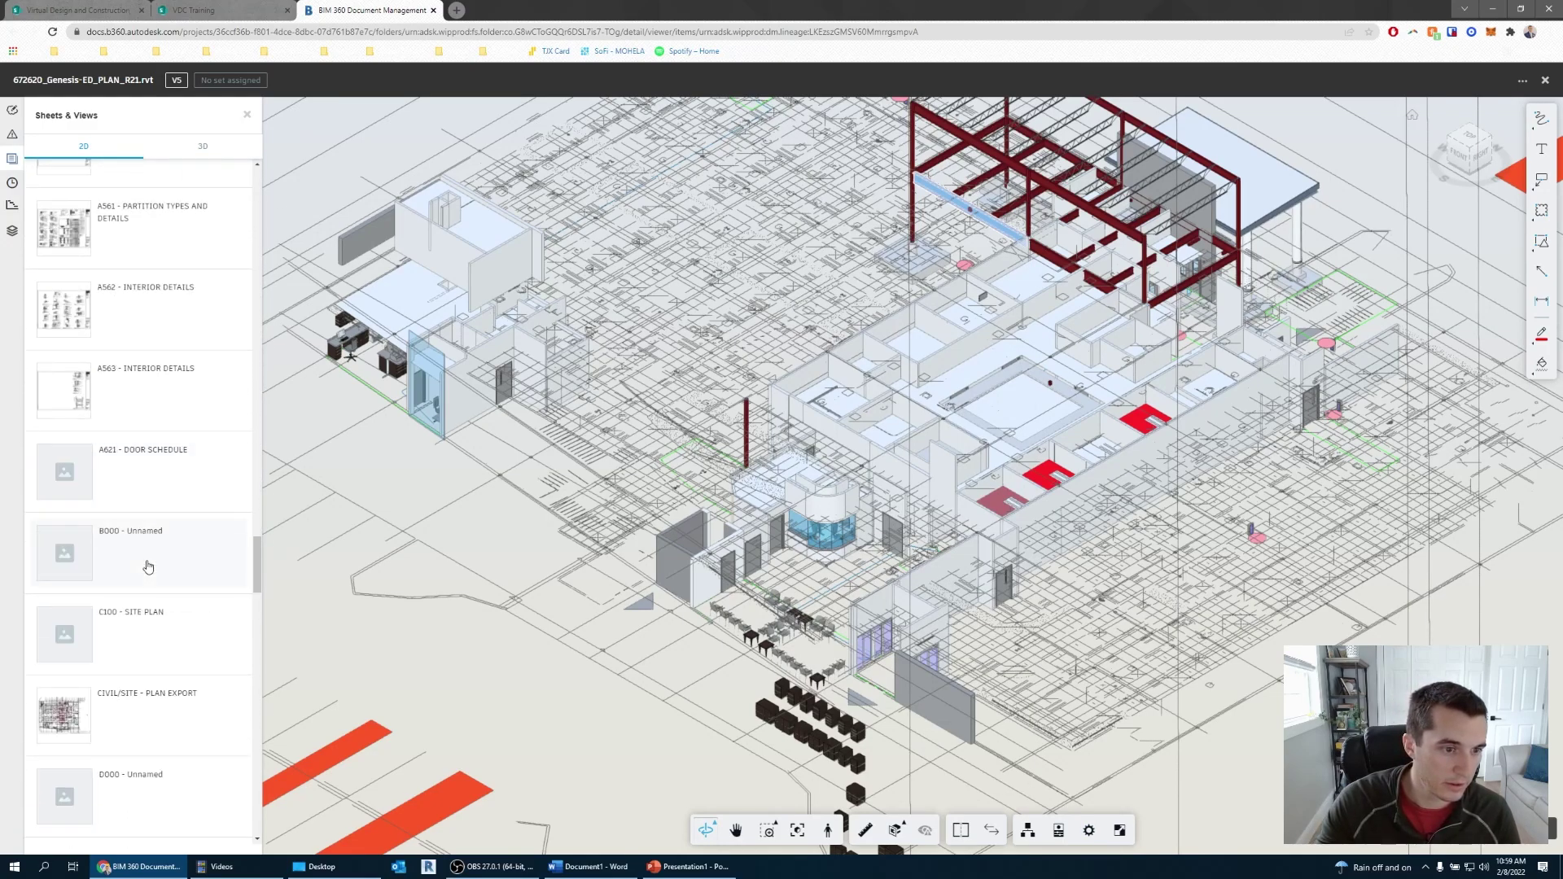
{"action": "scroll", "coordinate": [179, 254], "scroll_direction": "up", "scroll_amount": 8}
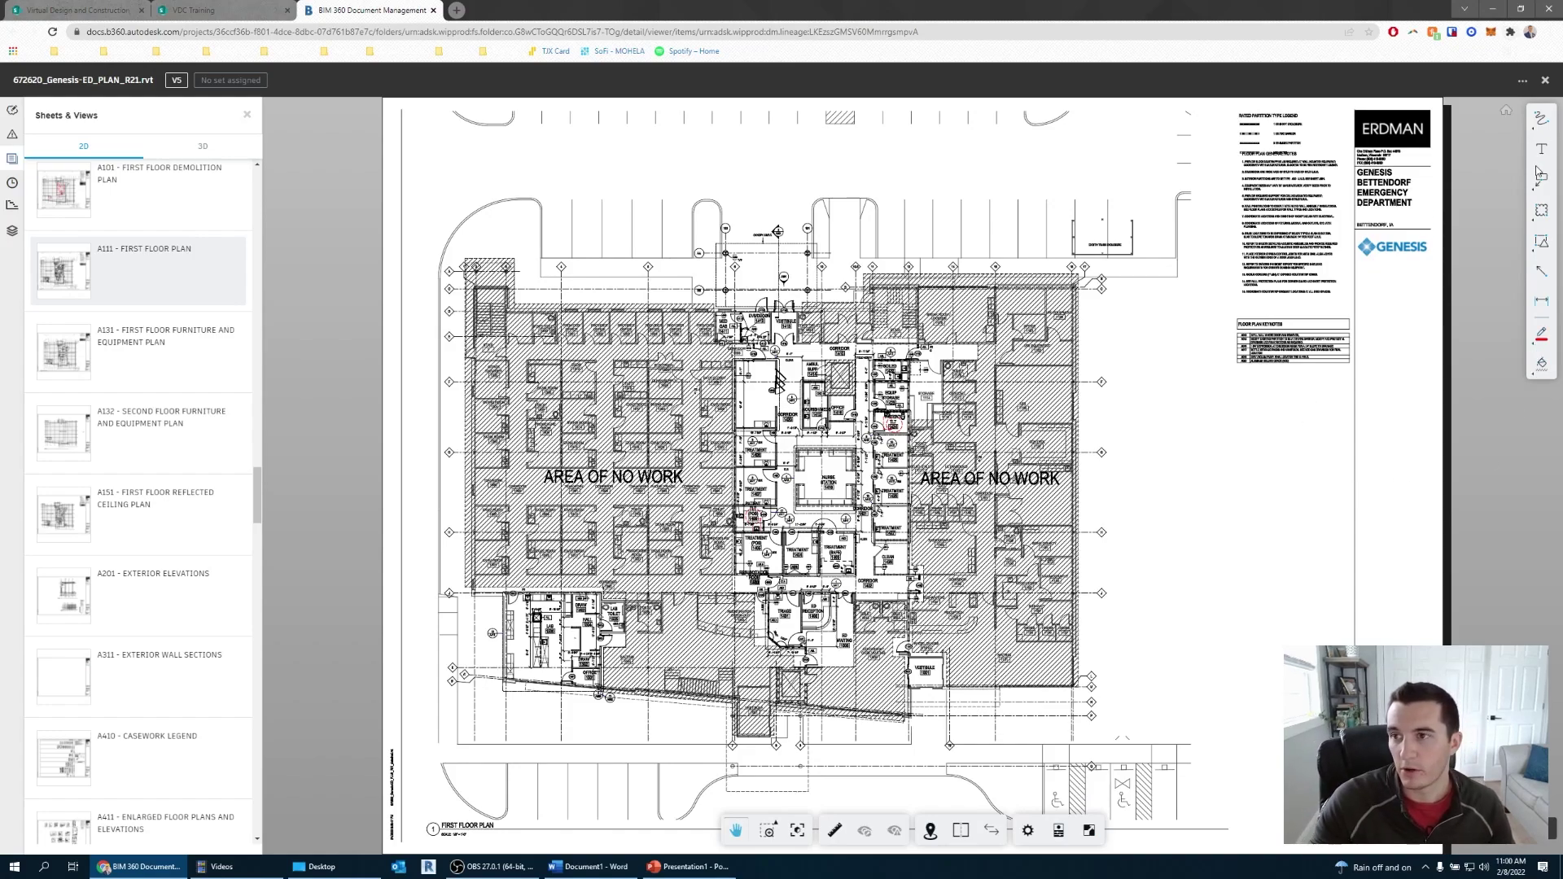
- Review the model's Issues, version History, Phases and Levels alongside the first floor plan
{"action": "left_click", "coordinate": [10, 113]}
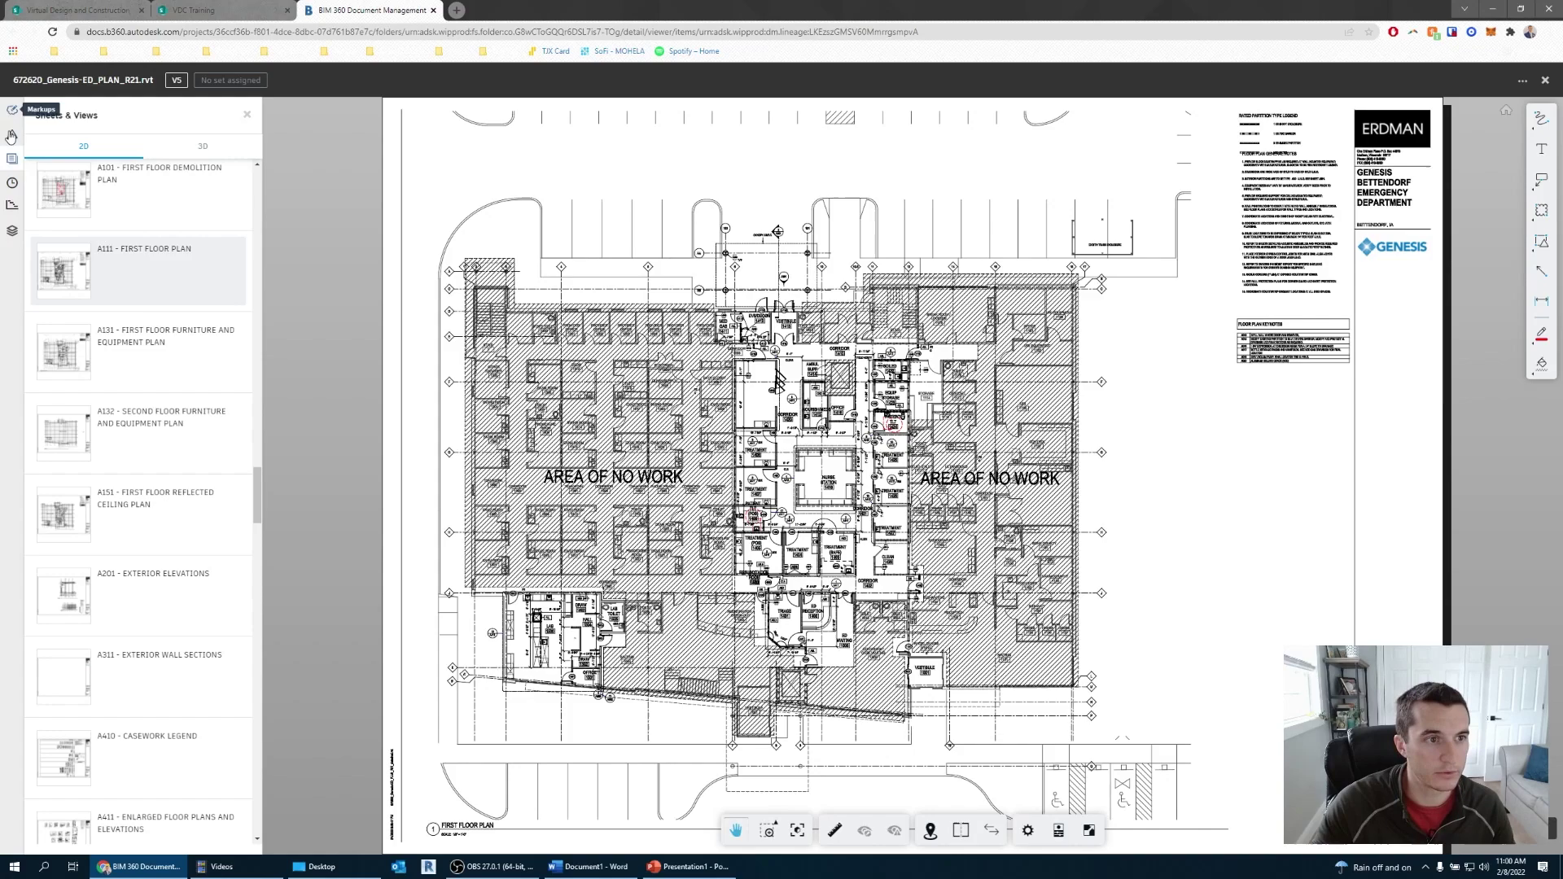
{"action": "left_click", "coordinate": [11, 136]}
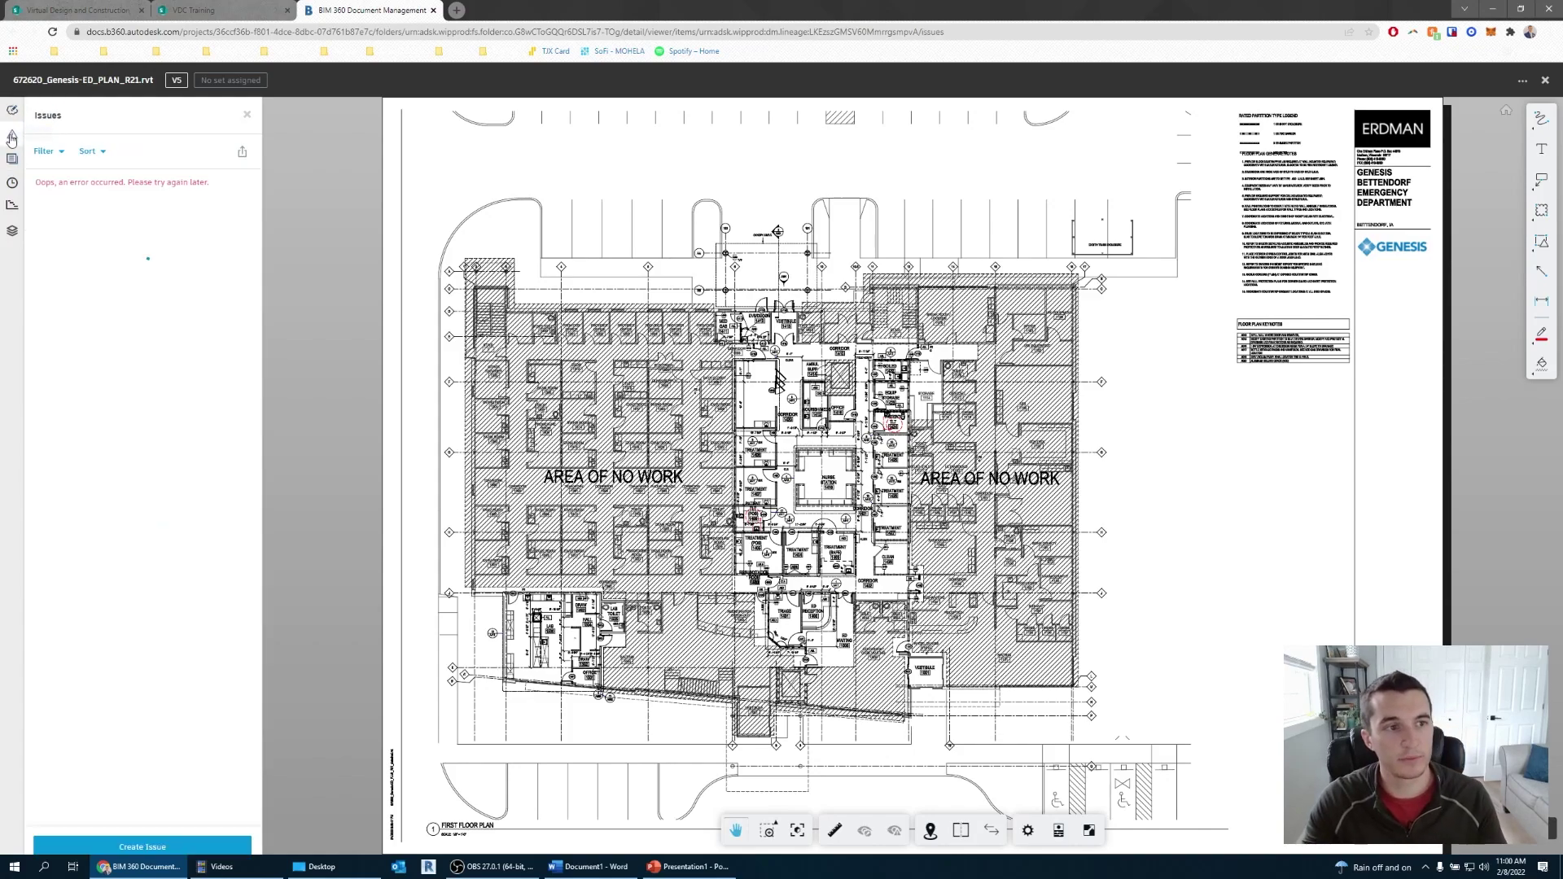
{"action": "left_click", "coordinate": [12, 182]}
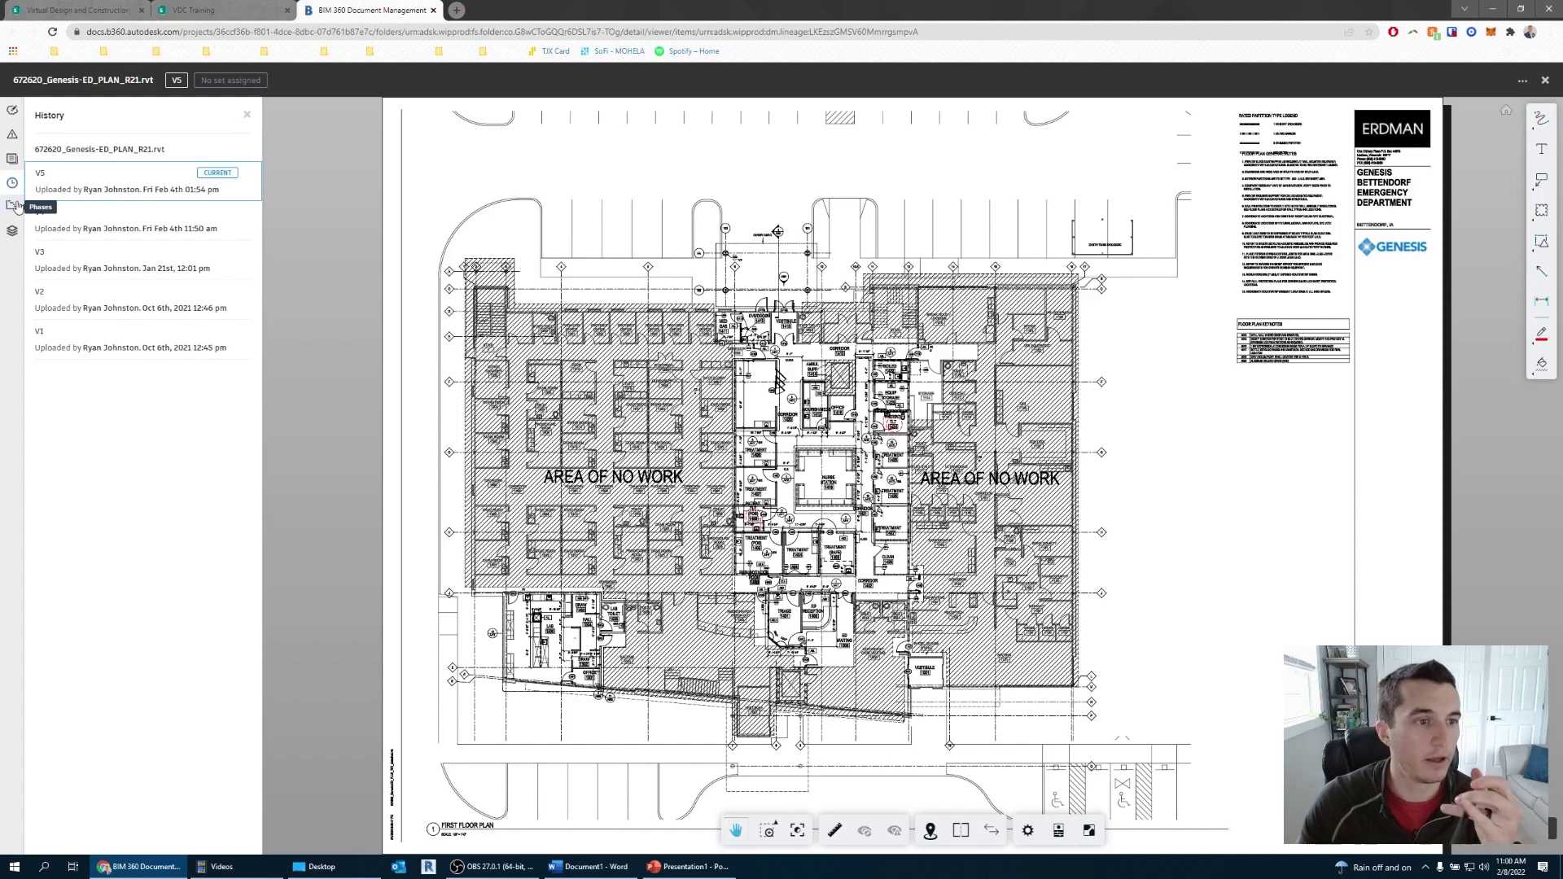
{"action": "left_click", "coordinate": [14, 205]}
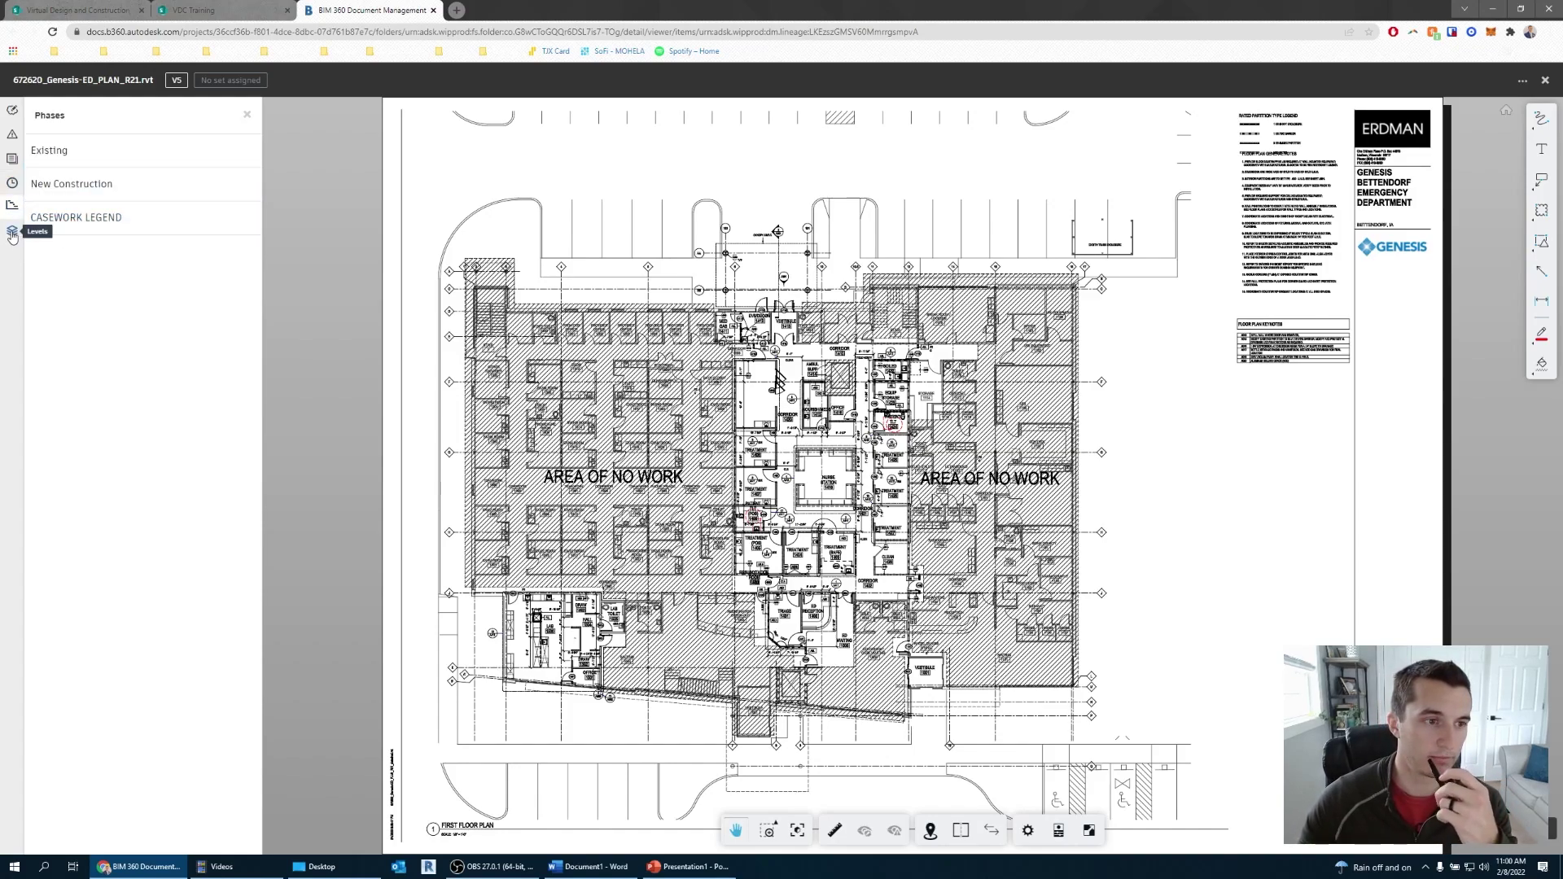
{"action": "left_click", "coordinate": [12, 233]}
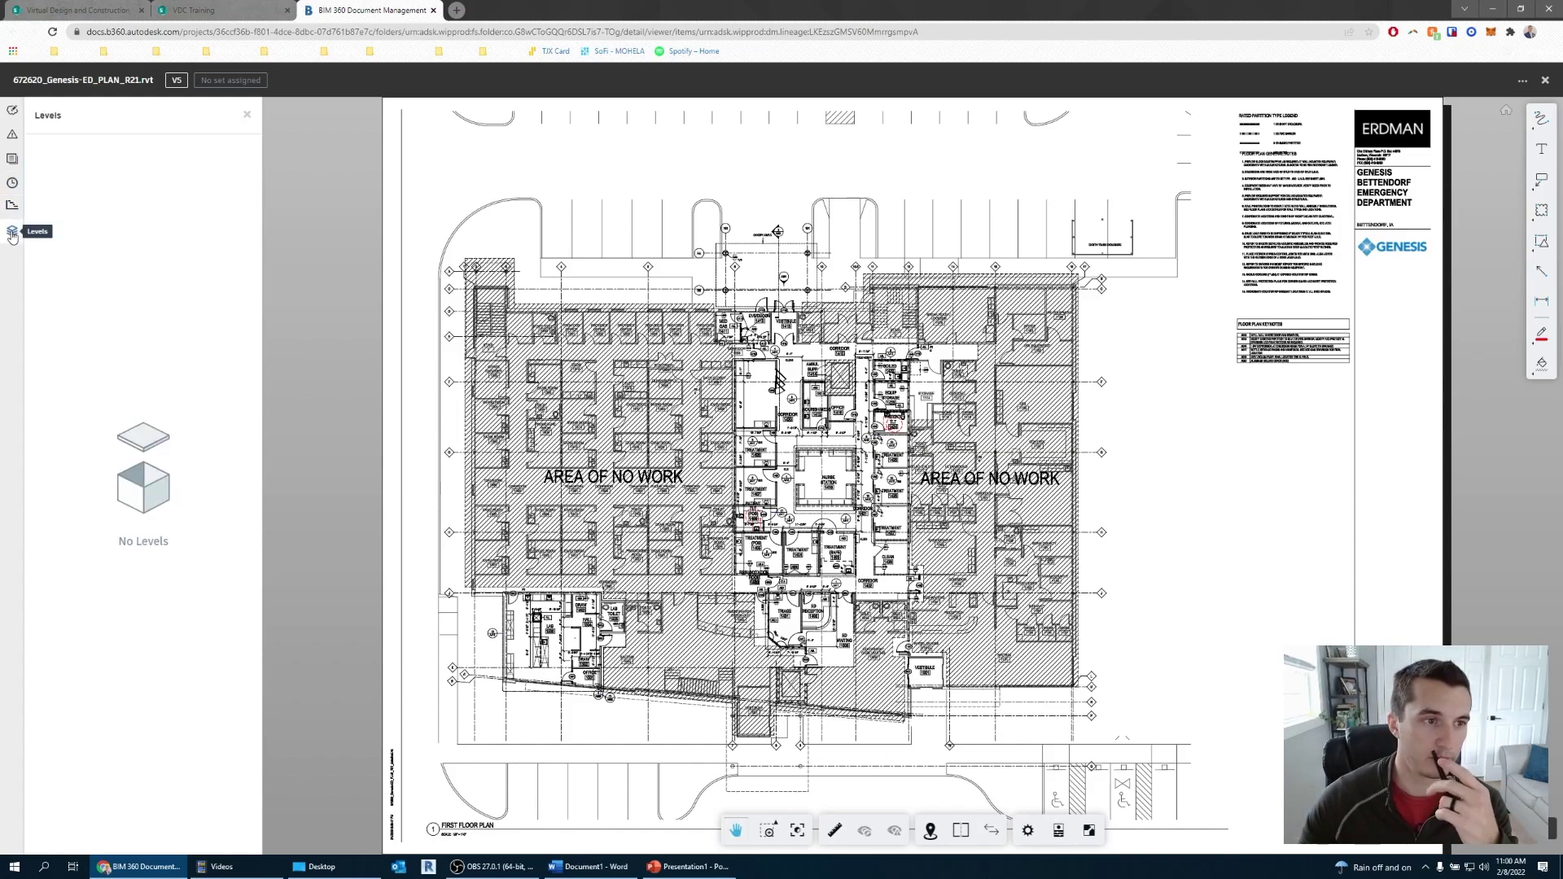
- Reopen 672620_Genesis-ED_PLAN_R21.rvt from the 00_PLANNING folder, browse its 2D sheets, and return to the folder
{"action": "left_click", "coordinate": [1545, 80]}
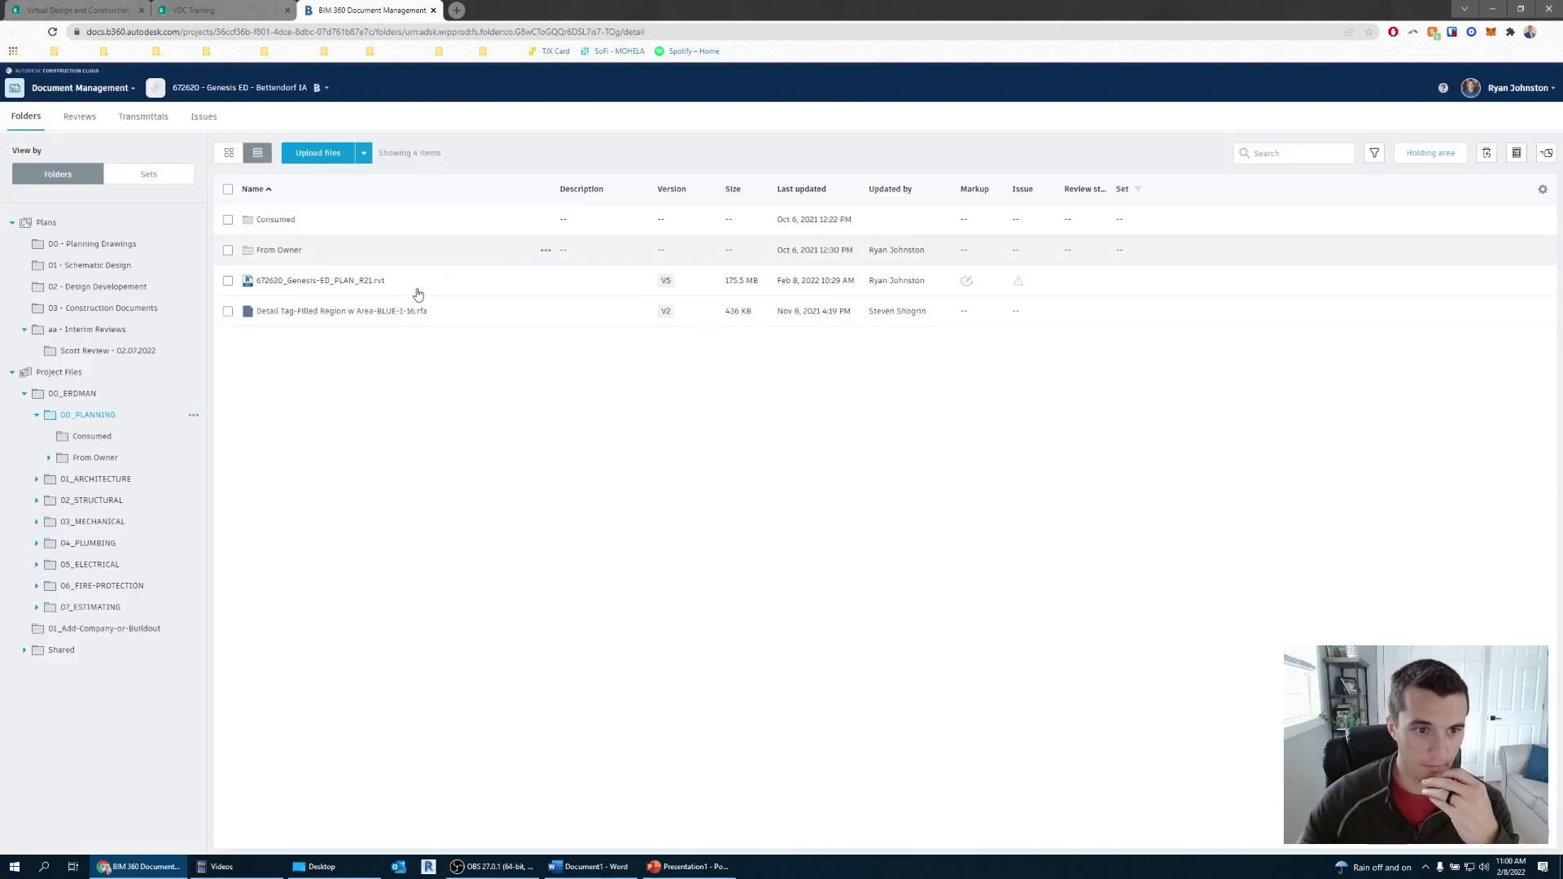
{"action": "left_click", "coordinate": [333, 285]}
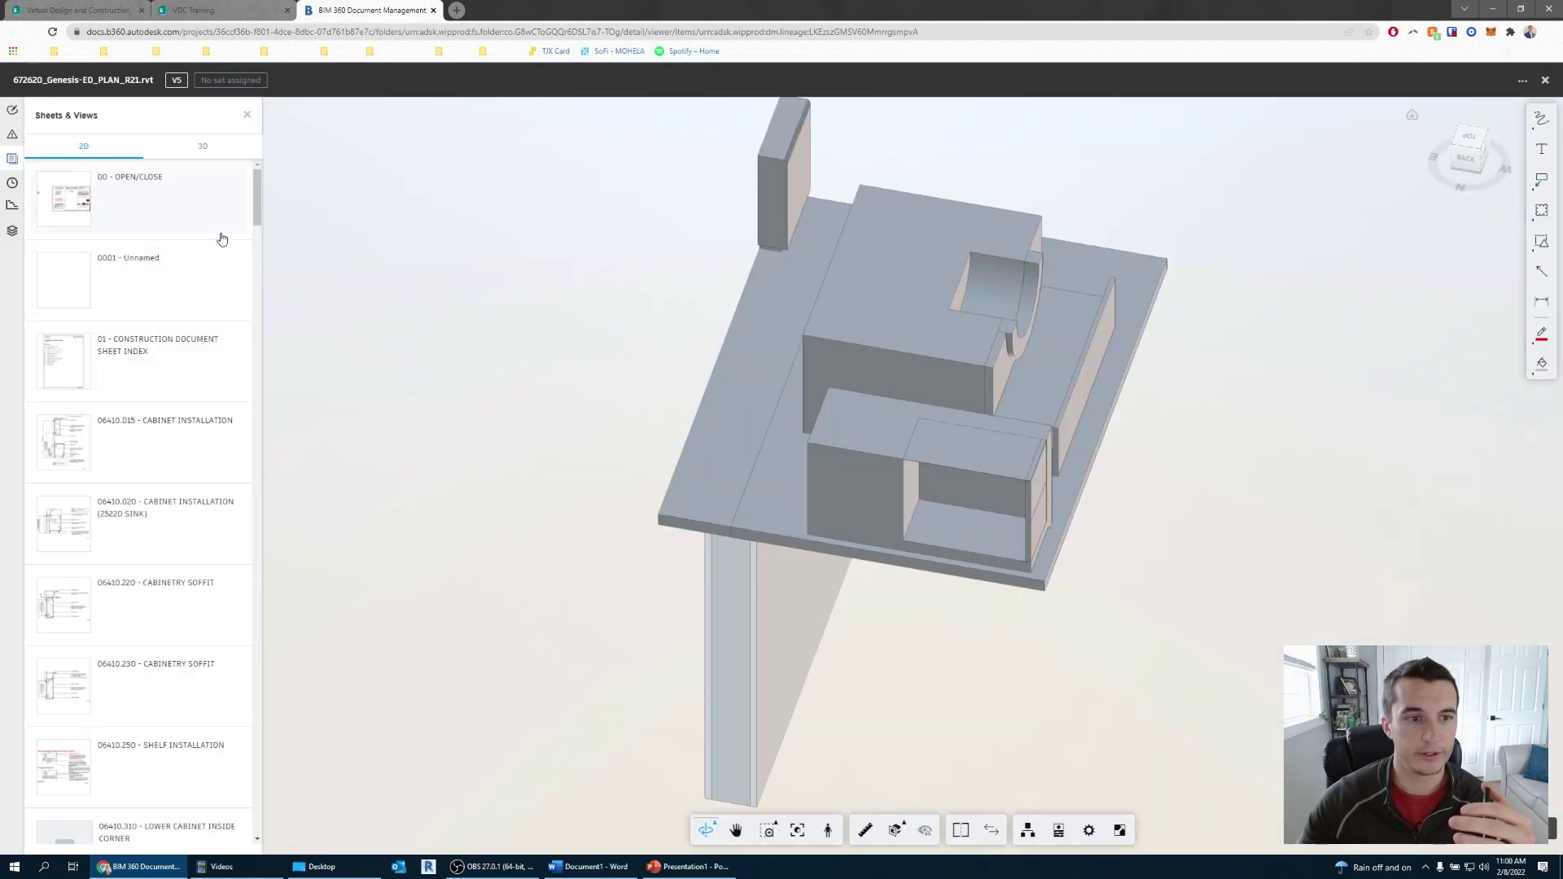
{"action": "left_click_drag", "start_coordinate": [259, 197], "coordinate": [259, 263]}
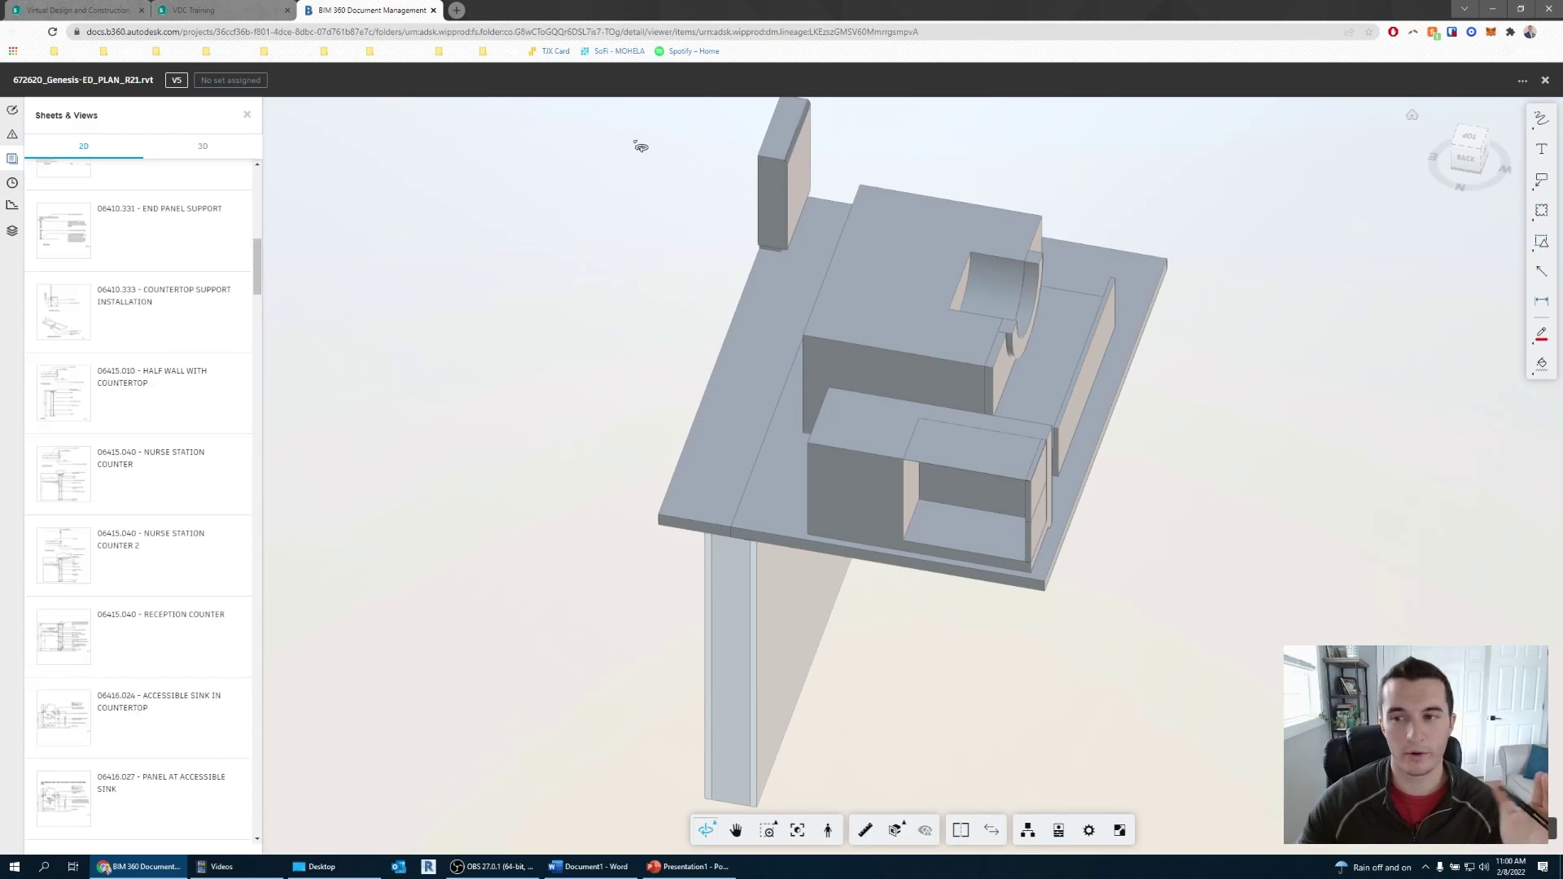
{"action": "left_click", "coordinate": [1546, 82]}
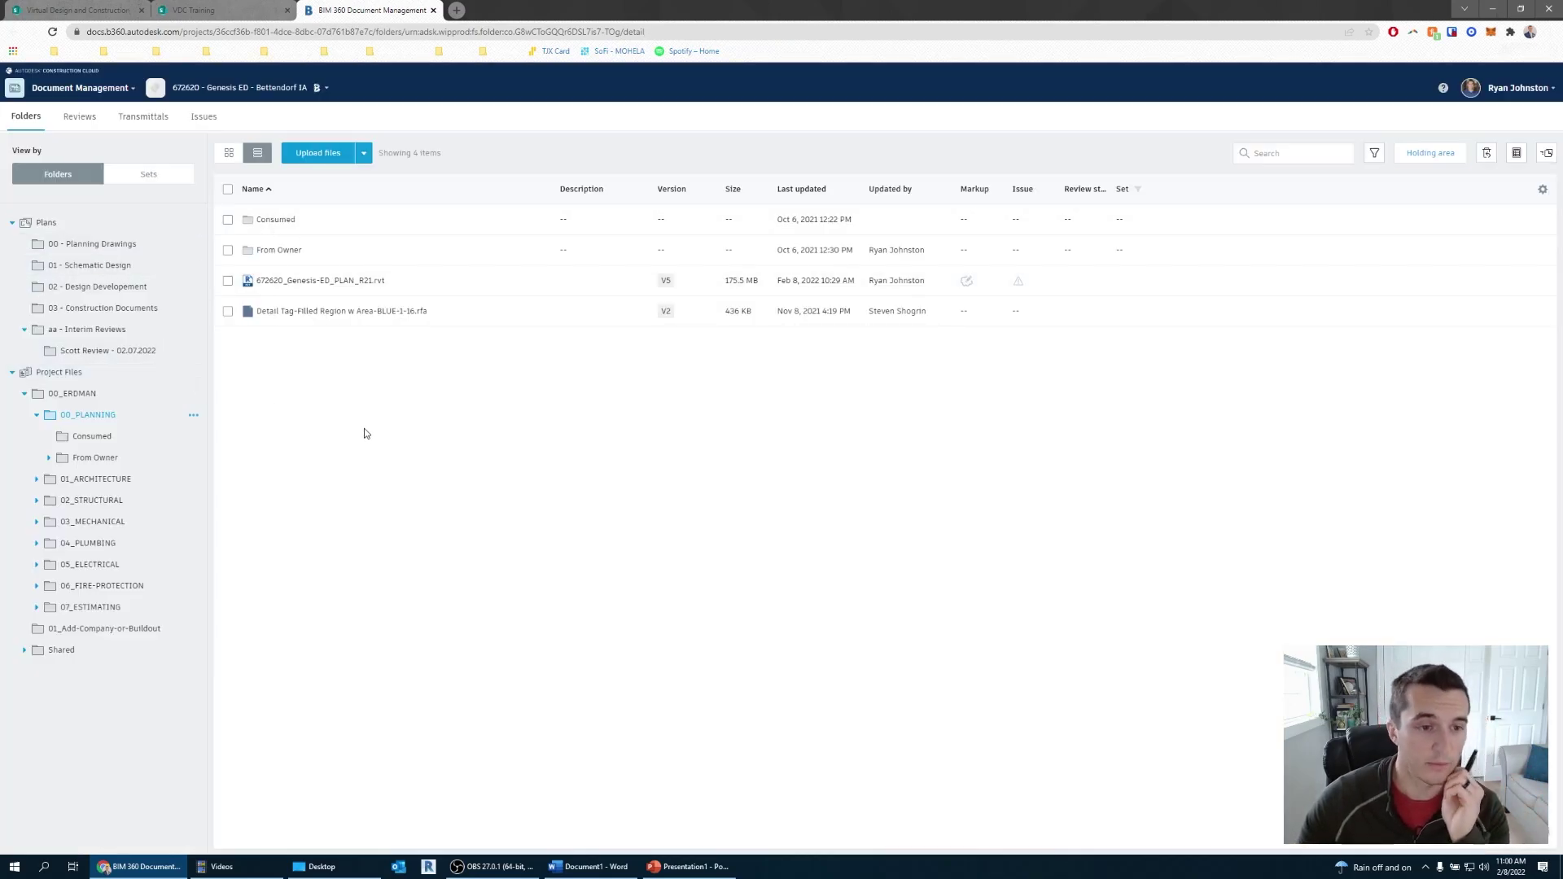
- View sheet A111 from the interim review folder dated 02.07.2022, and return to that folder's sheet list
{"action": "left_click", "coordinate": [139, 359]}
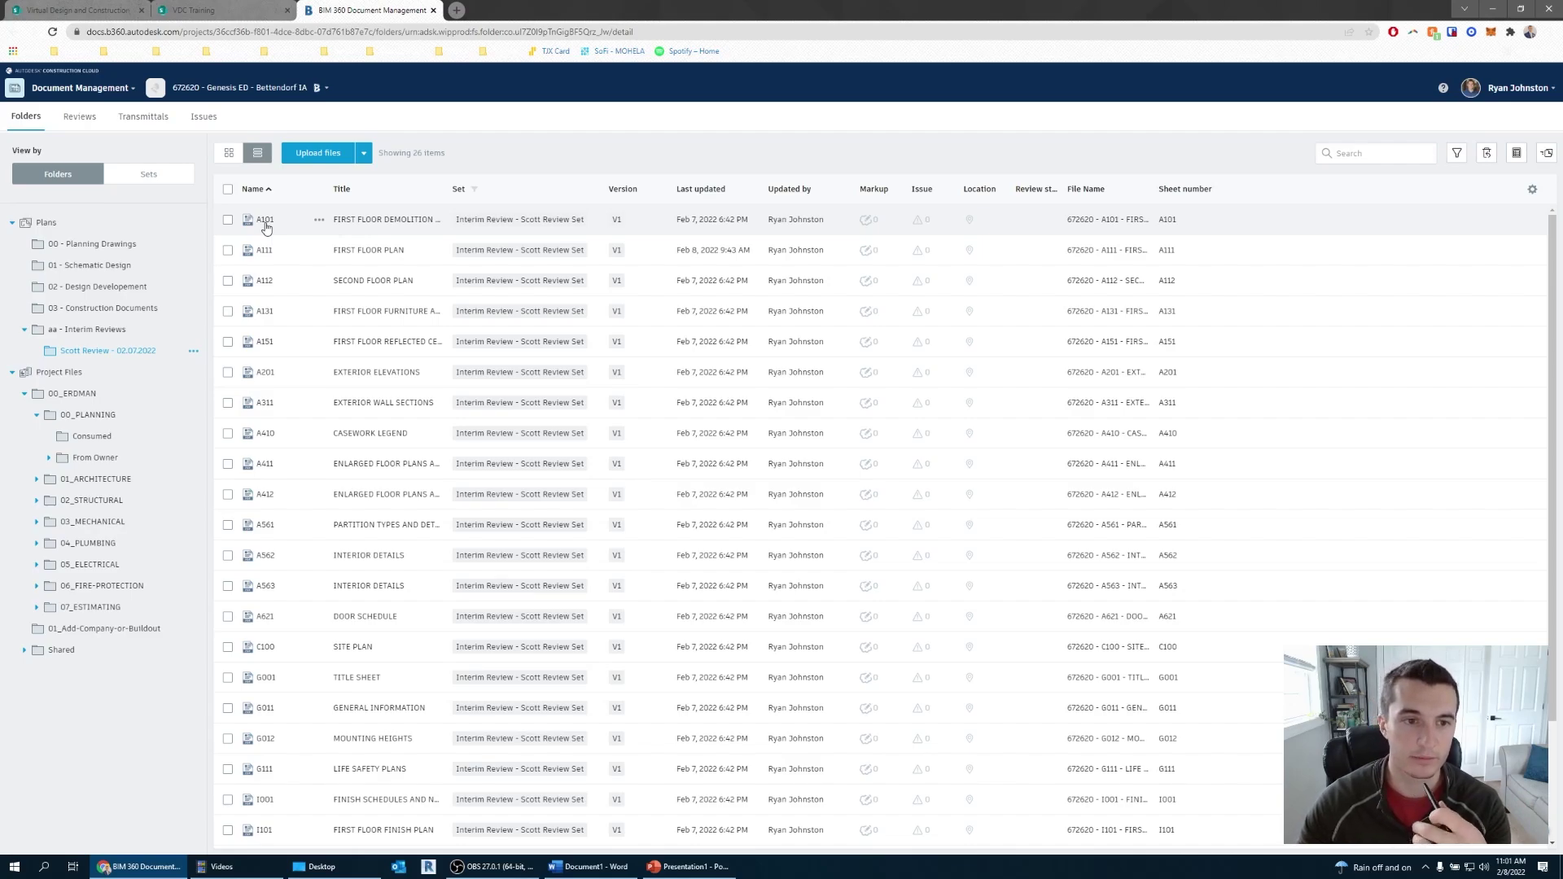
{"action": "left_click", "coordinate": [264, 251]}
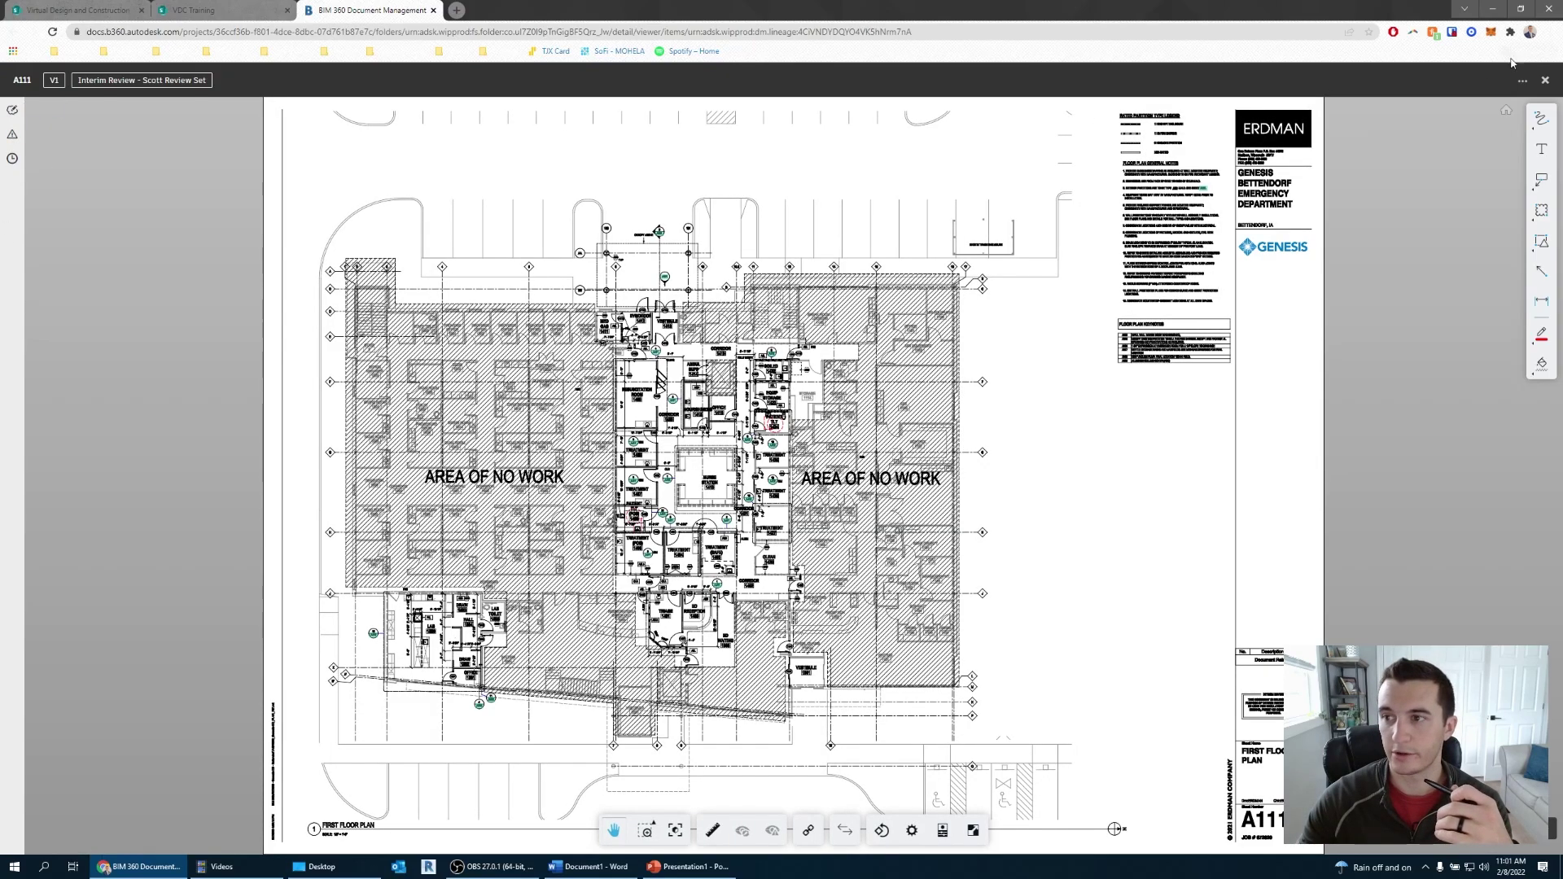
{"action": "left_click", "coordinate": [1546, 83]}
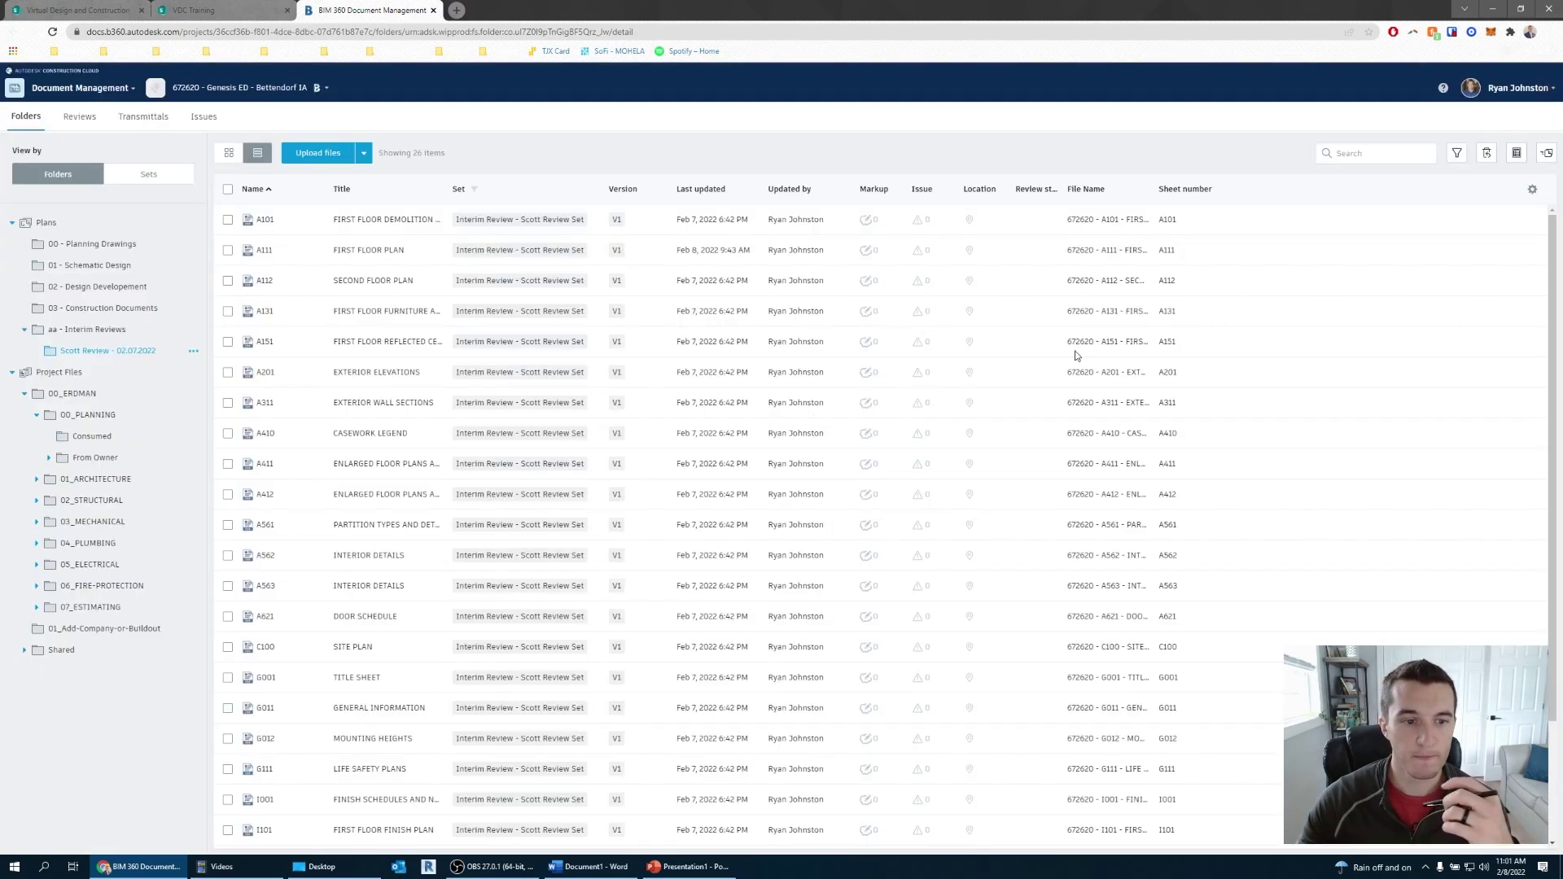
- Switch from Document Management to the project's Design Collaboration module
{"action": "left_click", "coordinate": [82, 88]}
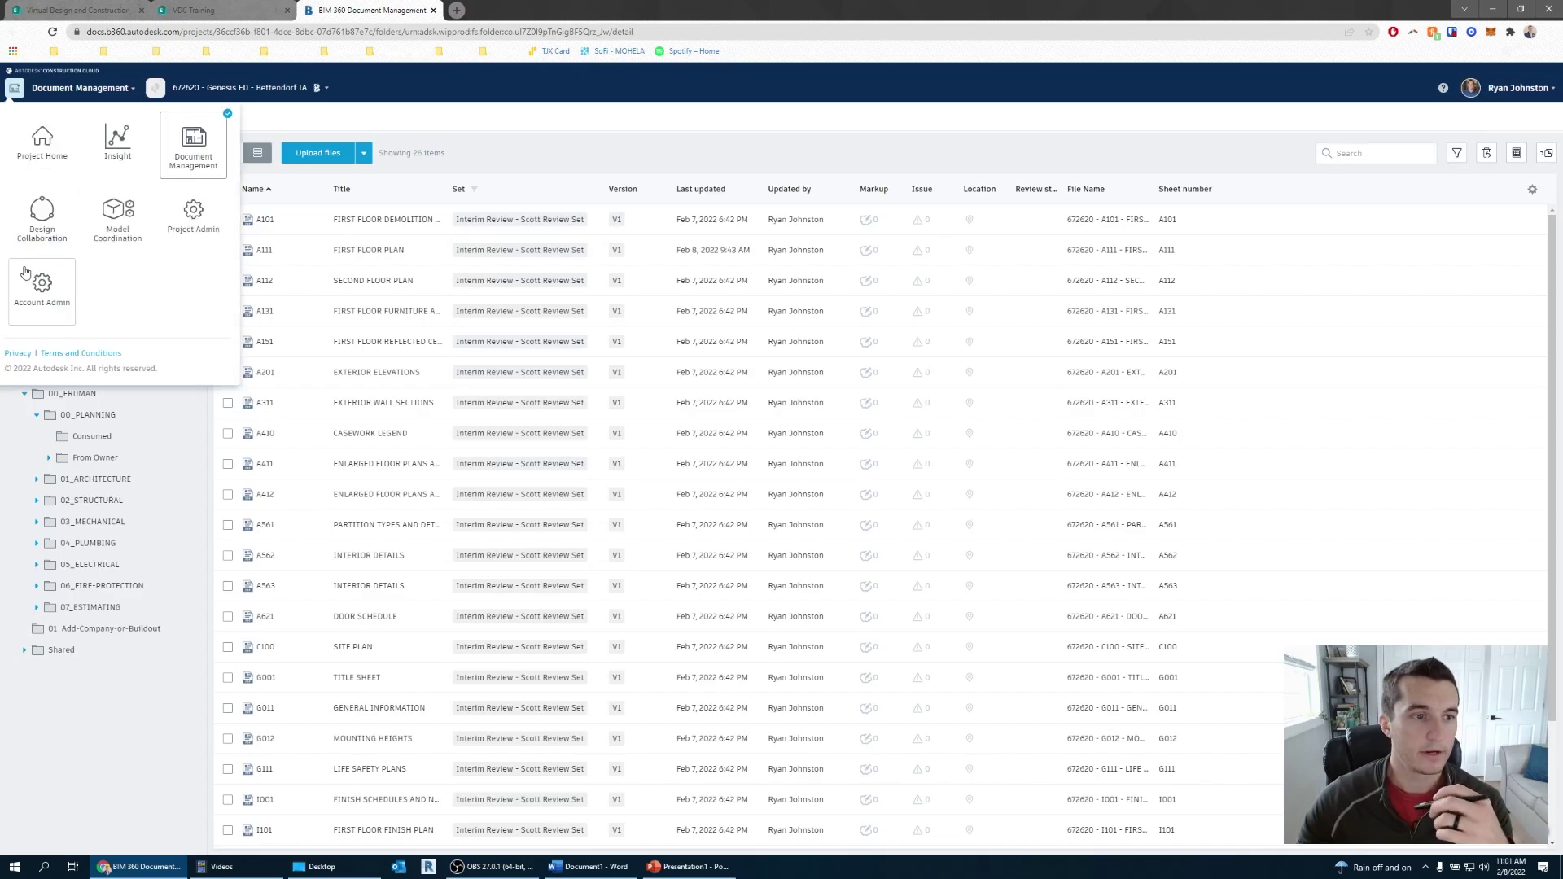
{"action": "left_click", "coordinate": [37, 228]}
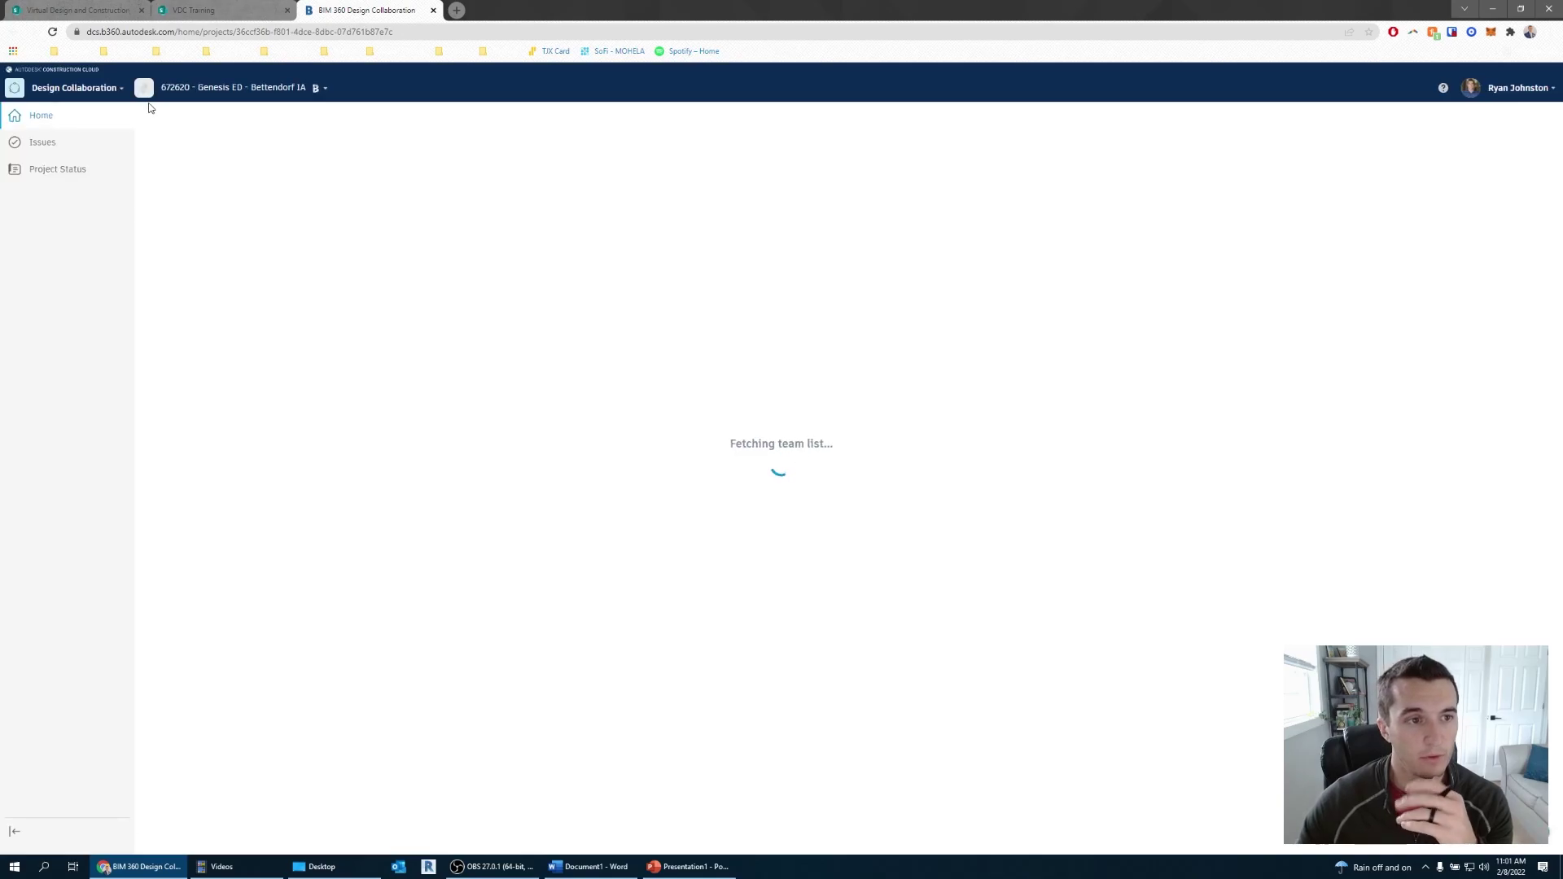
{"action": "left_click", "coordinate": [104, 97]}
{"action": "left_click", "coordinate": [103, 98]}
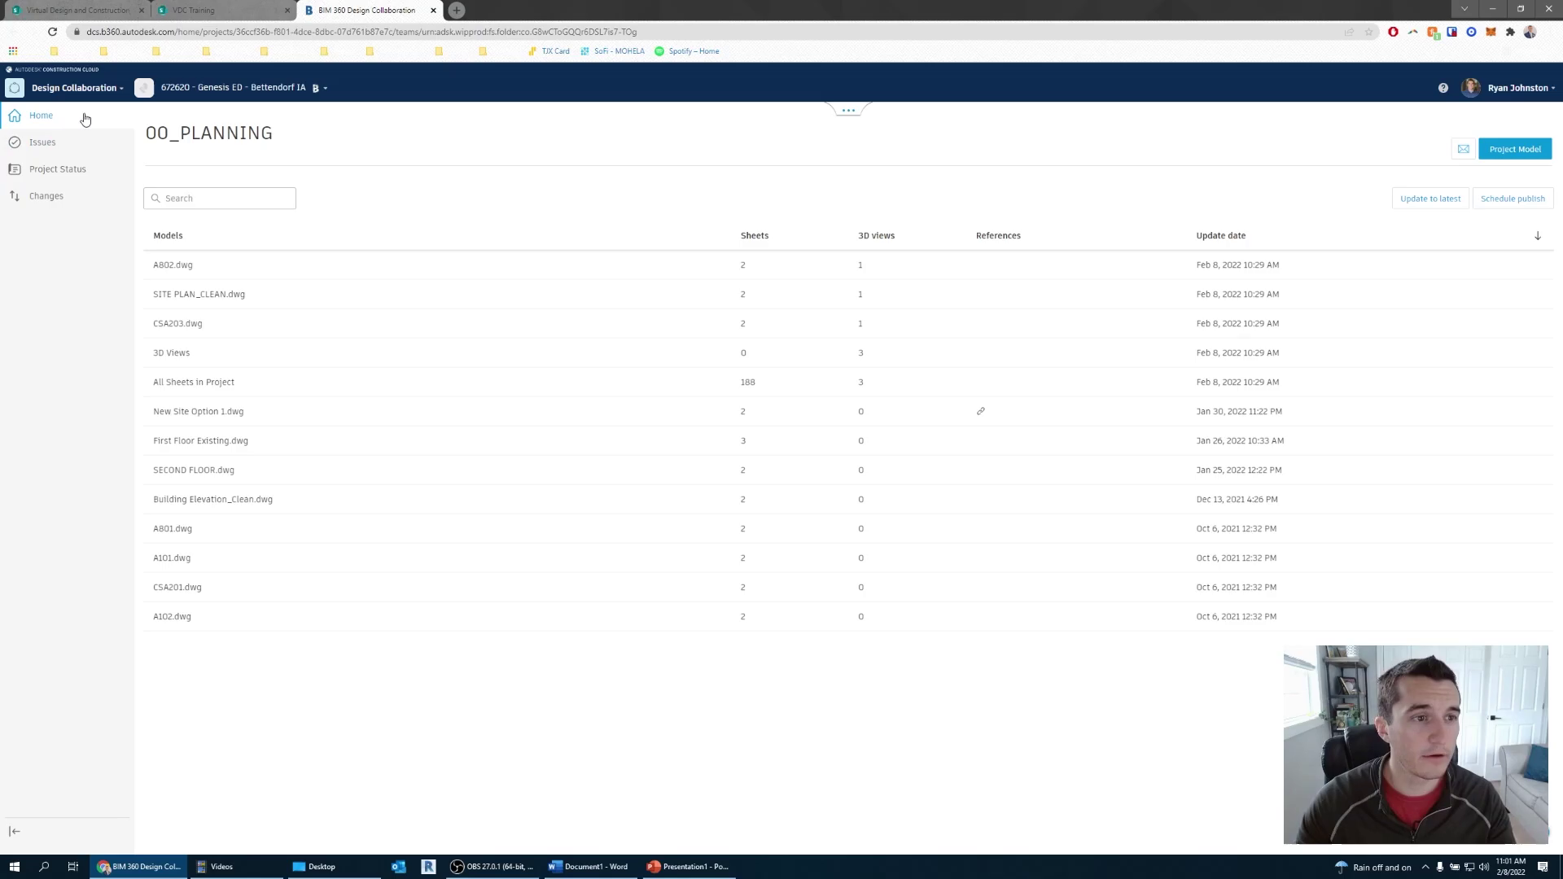
- Expand the team timeline and spread out the most recent 00_PLANNING package group to inspect its individual packages
{"action": "left_click", "coordinate": [849, 113]}
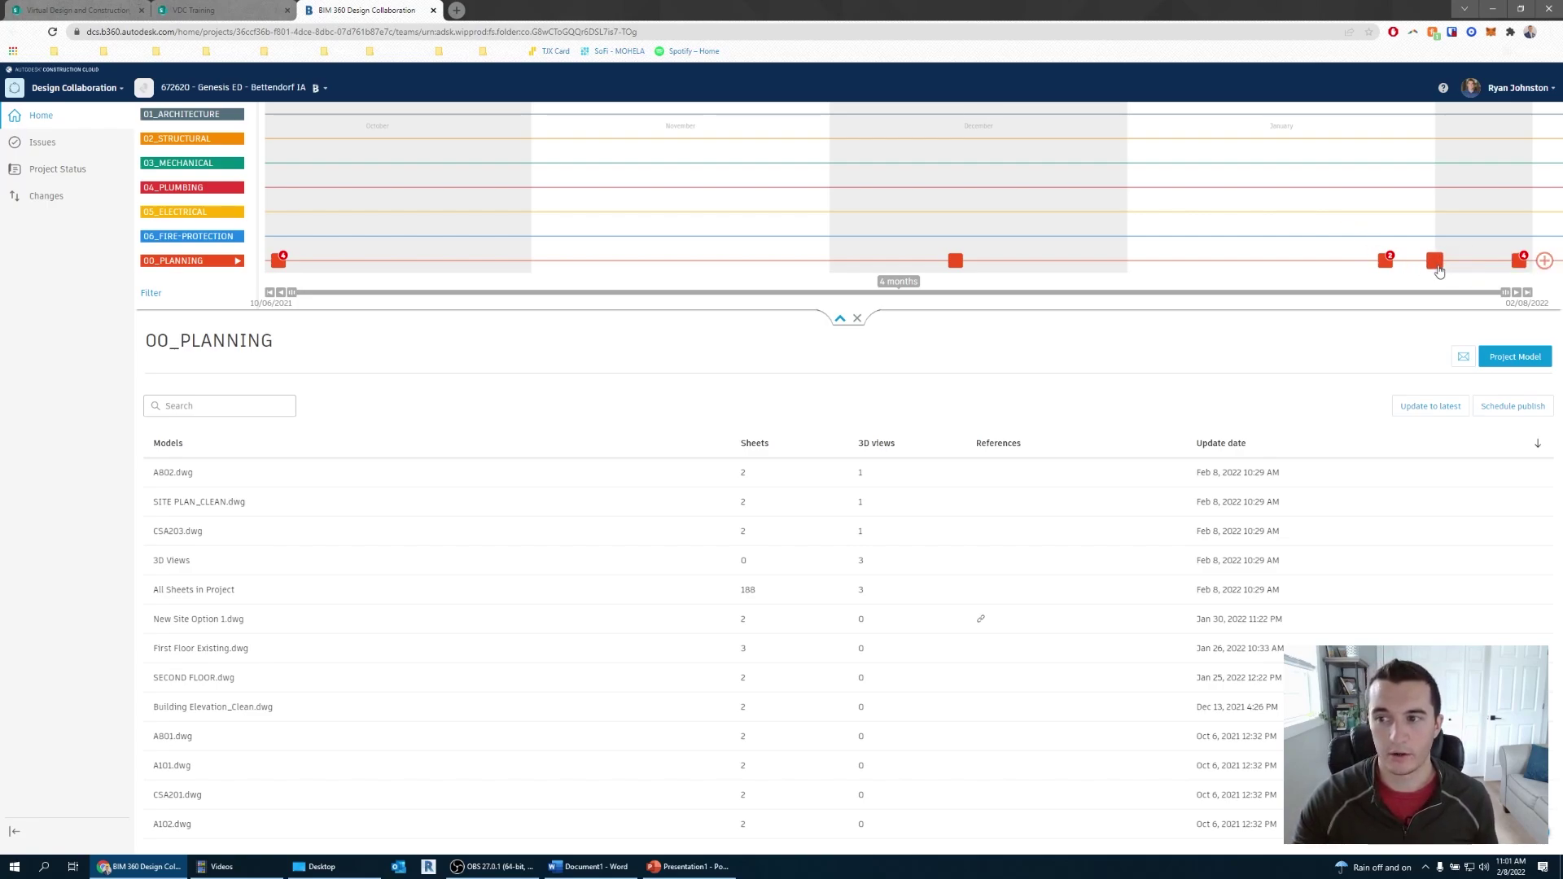
{"action": "left_click", "coordinate": [1520, 261]}
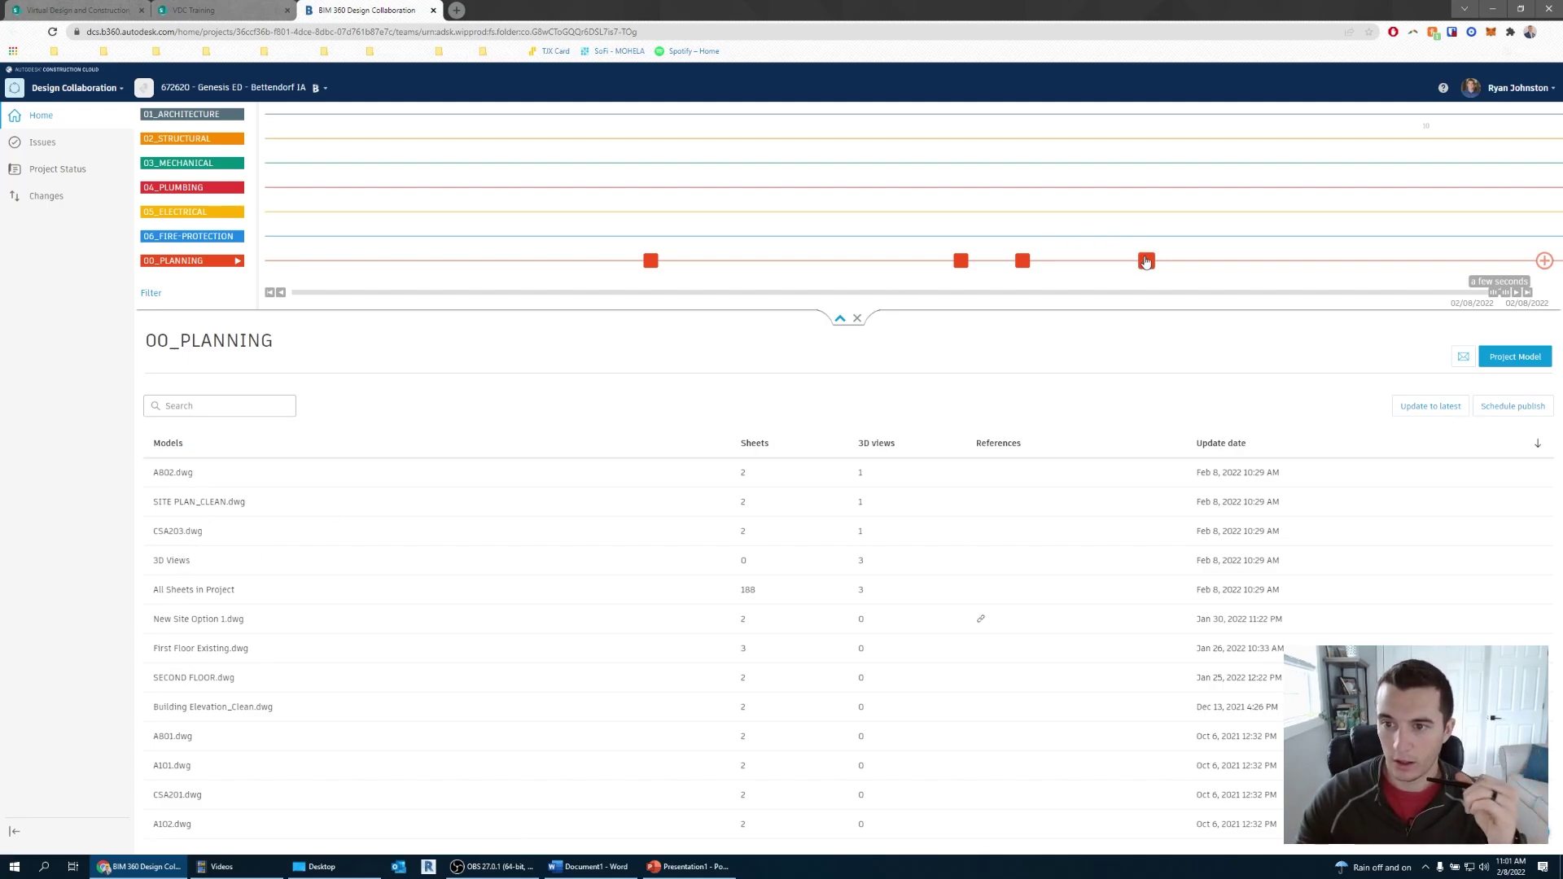
{"action": "mouse_move", "coordinate": [1147, 262]}
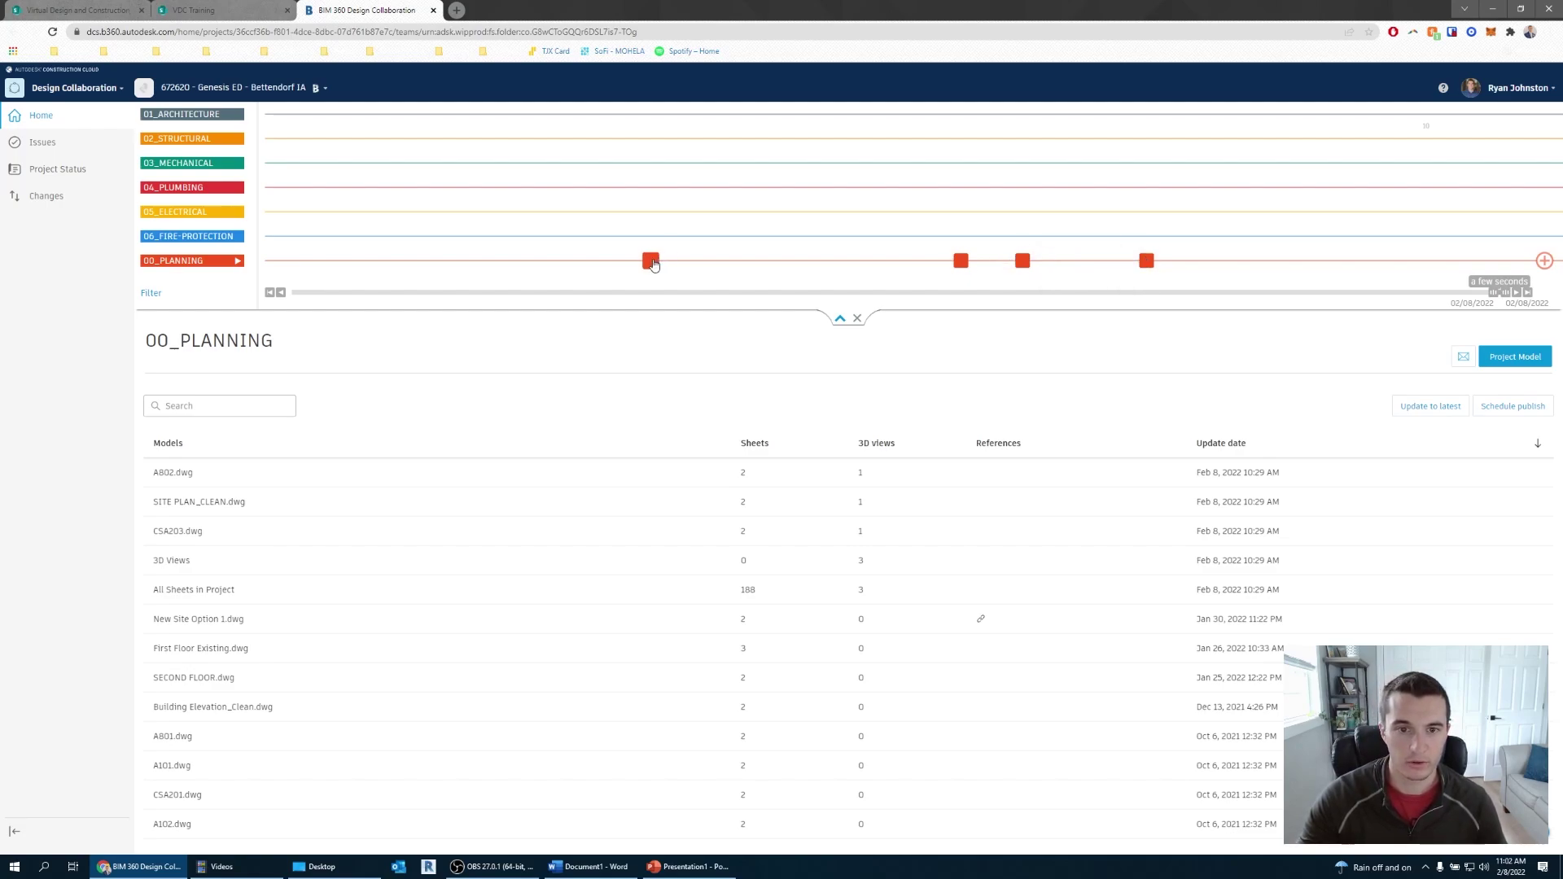
{"action": "mouse_move", "coordinate": [654, 264]}
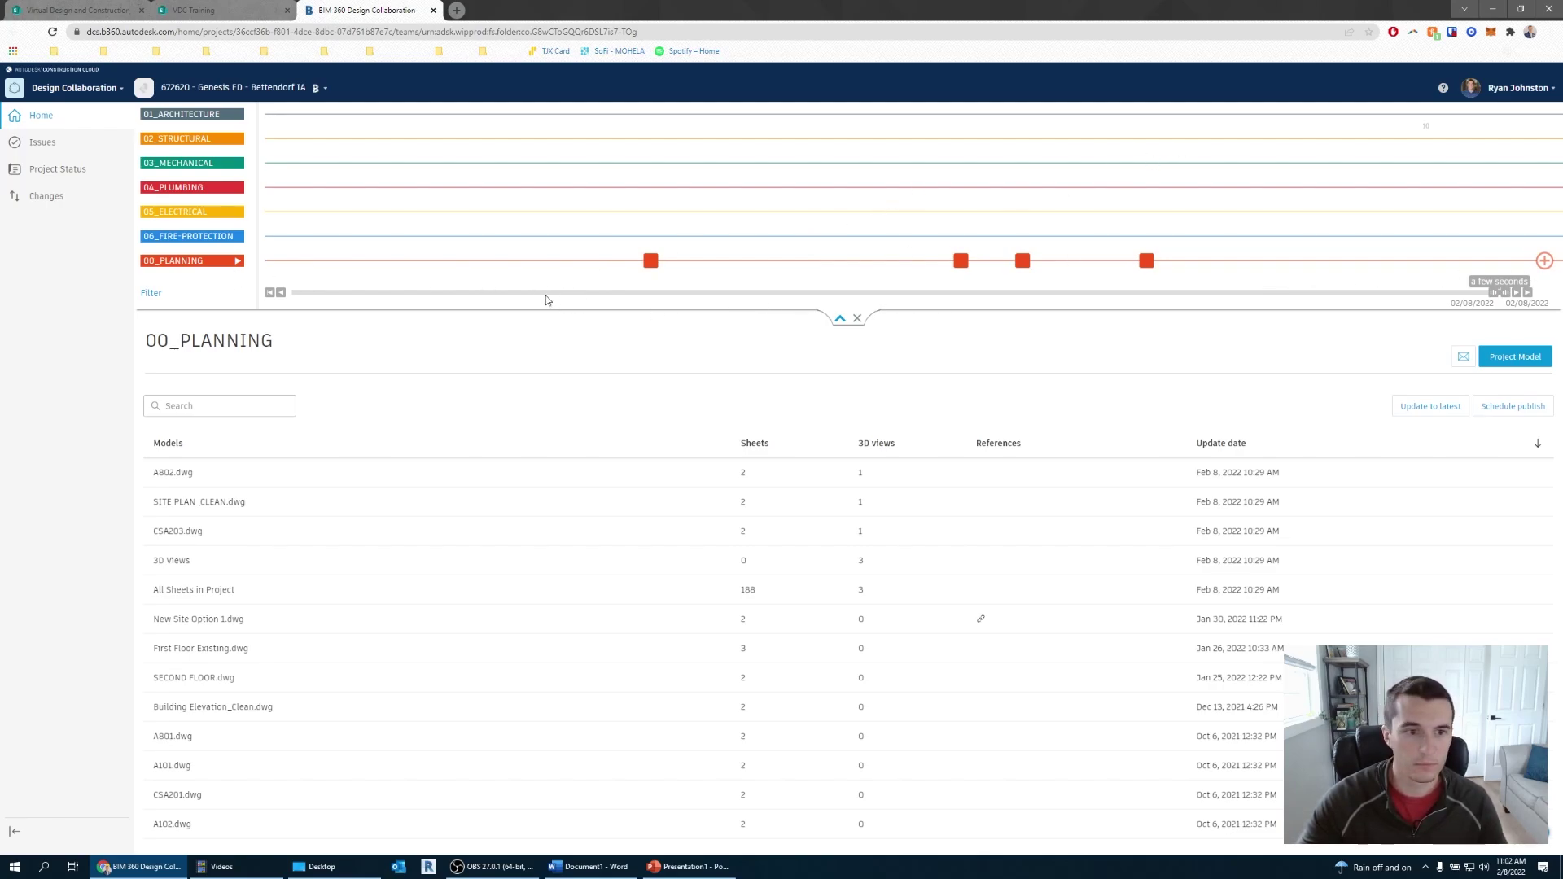
- Widen the team timeline to about two months, from 12/04/2021 to 02/08/2022, to show the earlier 00_PLANNING packages
{"action": "scroll", "coordinate": [417, 232], "scroll_direction": "up", "scroll_amount": 2}
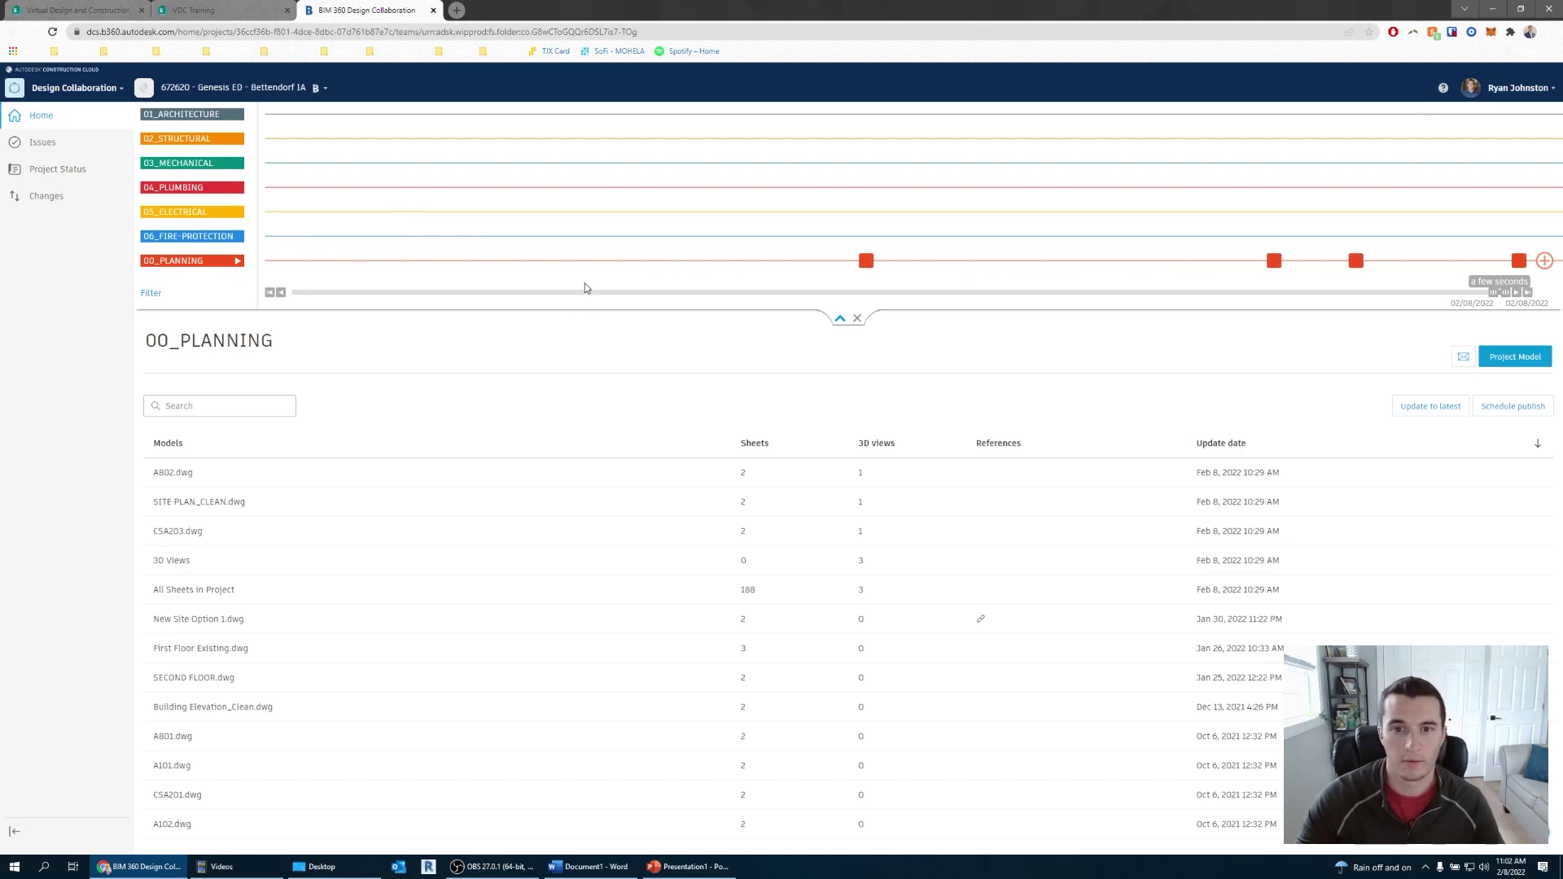
{"action": "scroll", "coordinate": [610, 259], "scroll_direction": "down", "scroll_amount": 3}
{"action": "scroll", "coordinate": [611, 261], "scroll_direction": "down", "scroll_amount": 3}
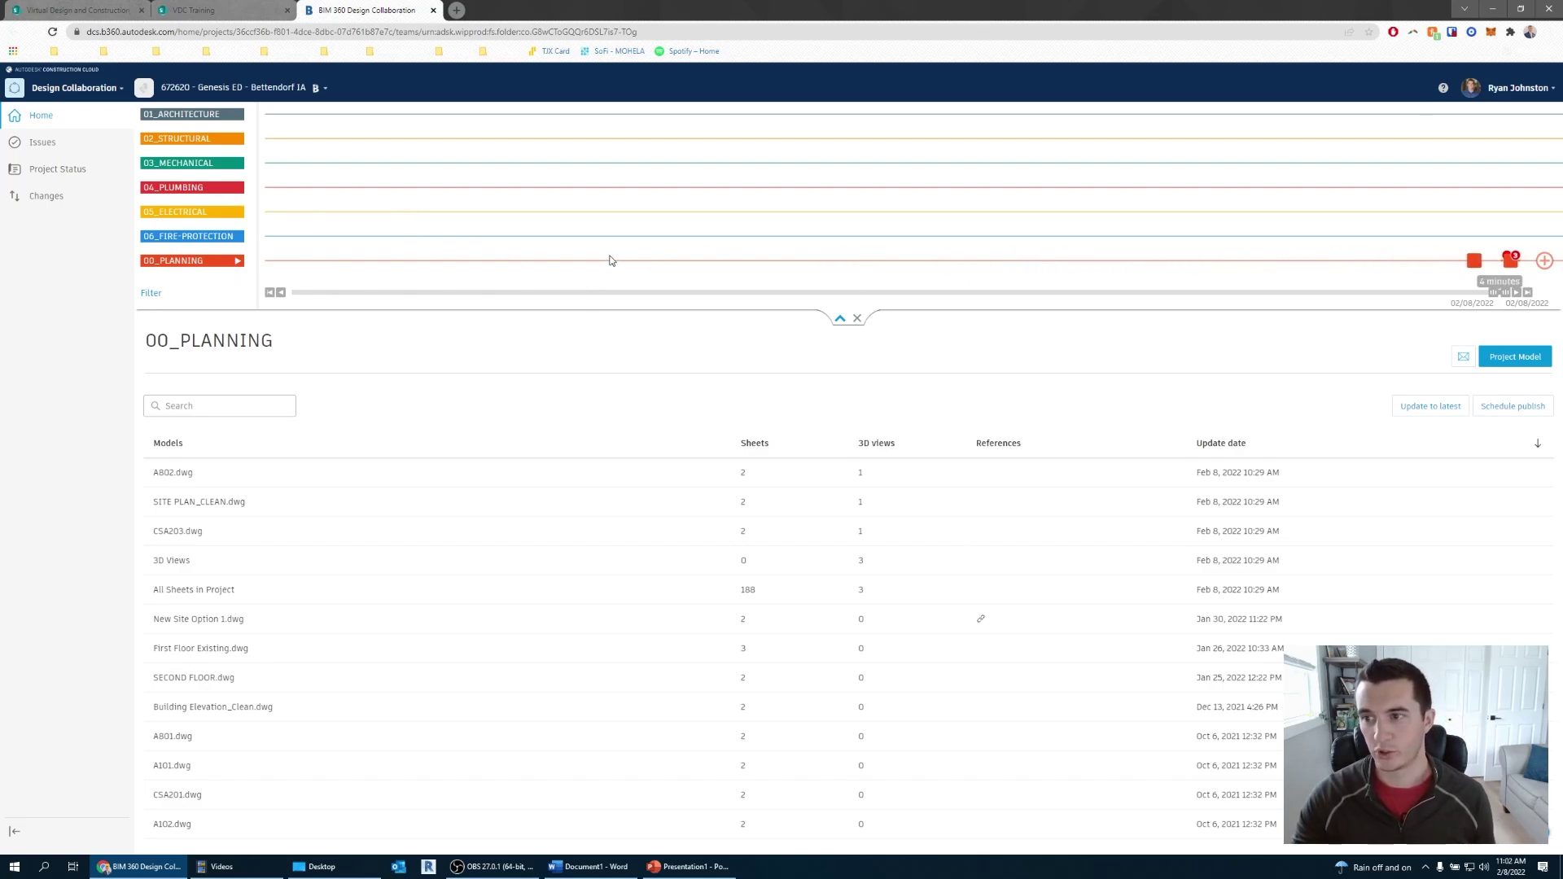
{"action": "scroll", "coordinate": [658, 232], "scroll_direction": "down", "scroll_amount": 5}
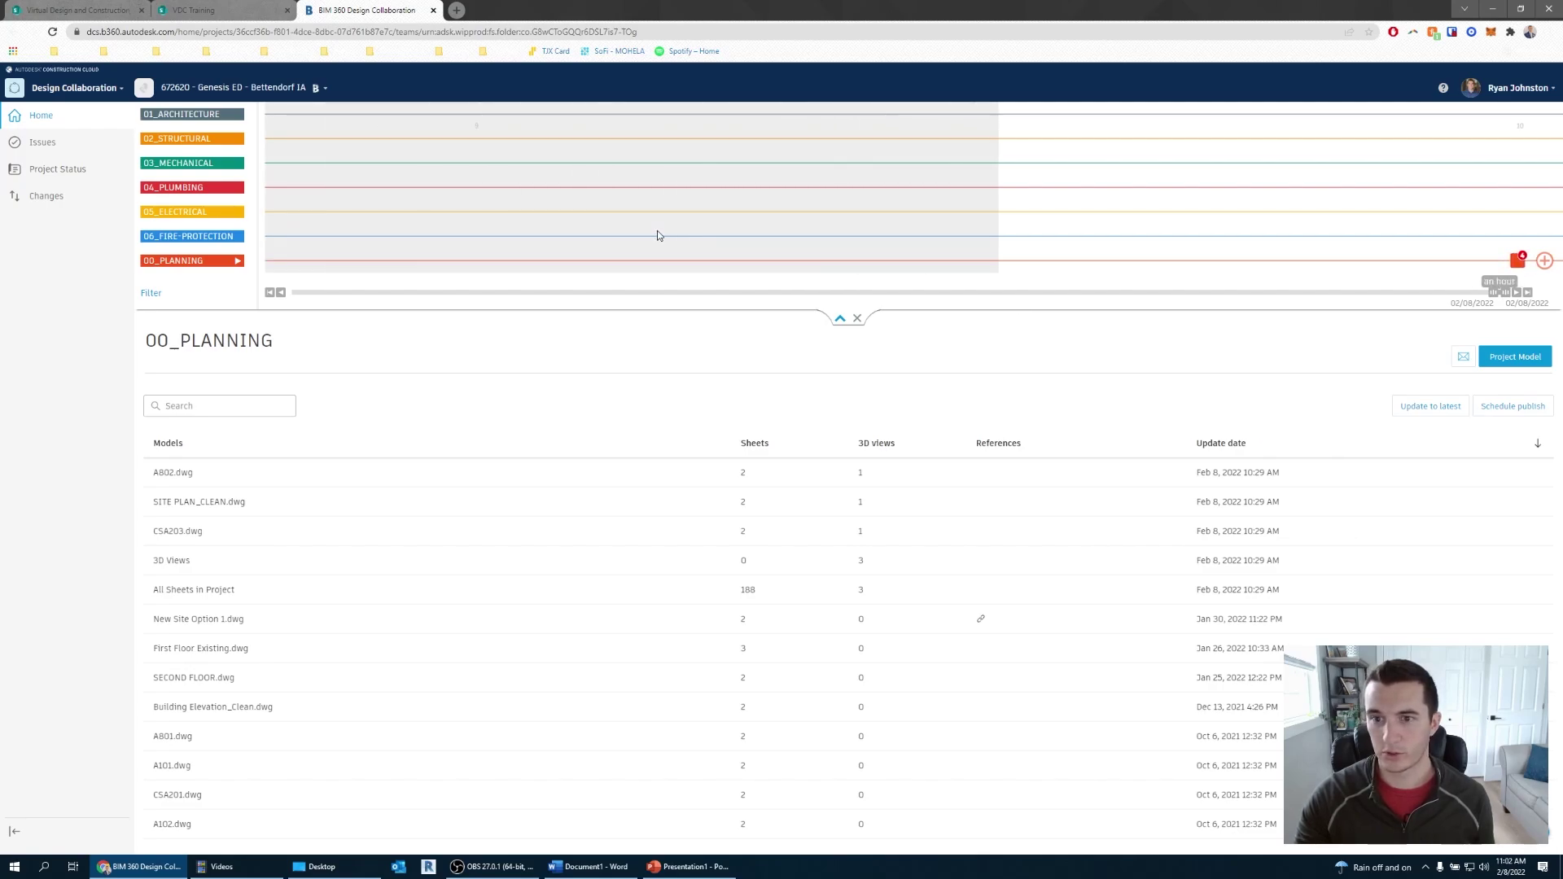
{"action": "scroll", "coordinate": [770, 224], "scroll_direction": "down", "scroll_amount": 5}
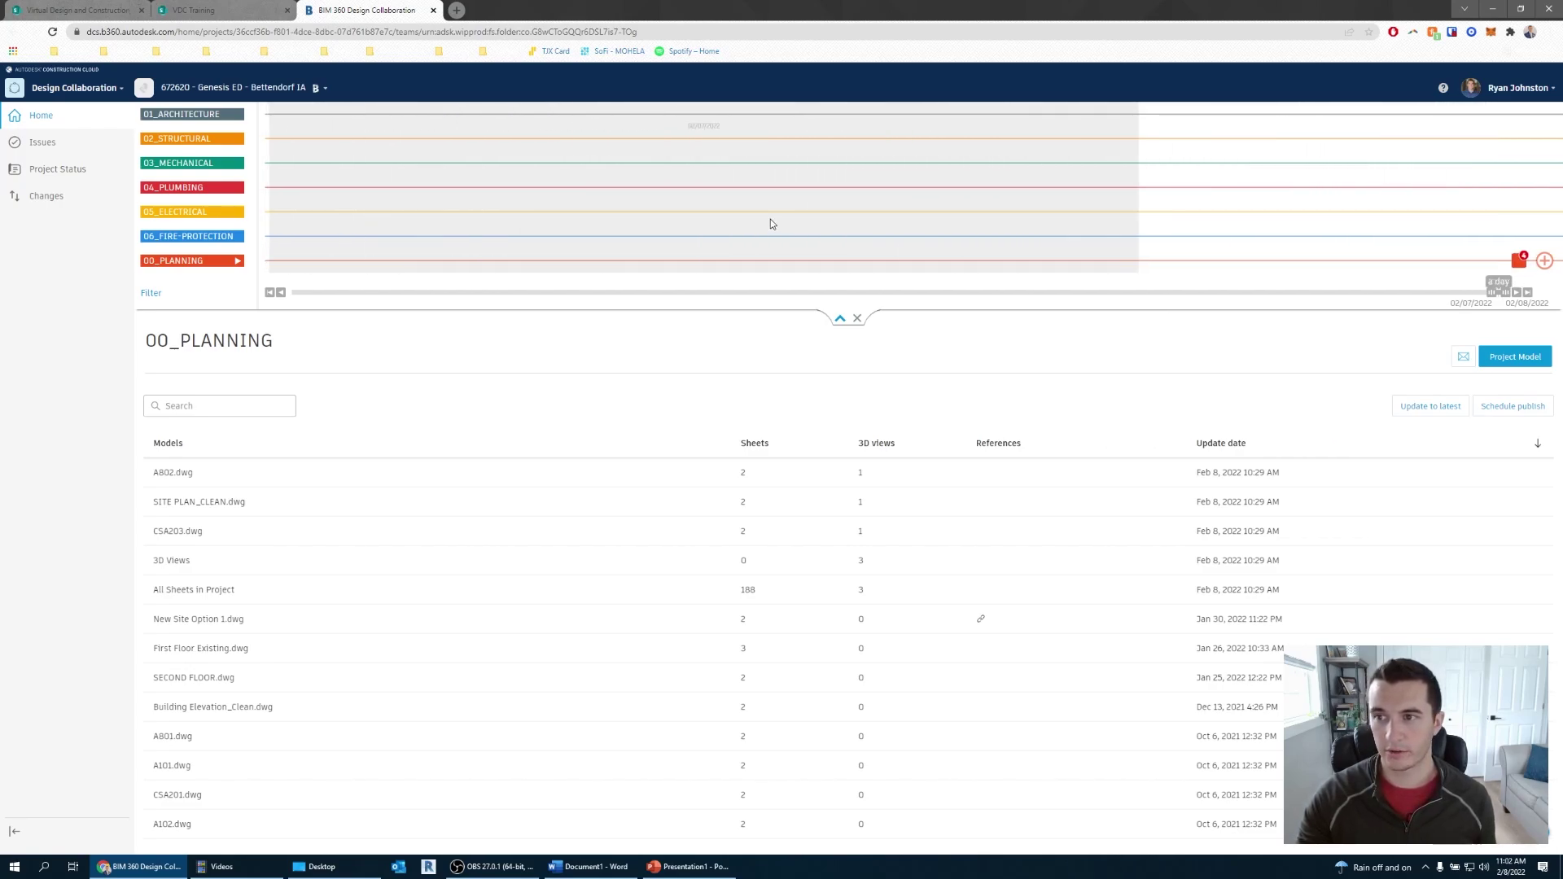
{"action": "scroll", "coordinate": [770, 218], "scroll_direction": "down", "scroll_amount": 5}
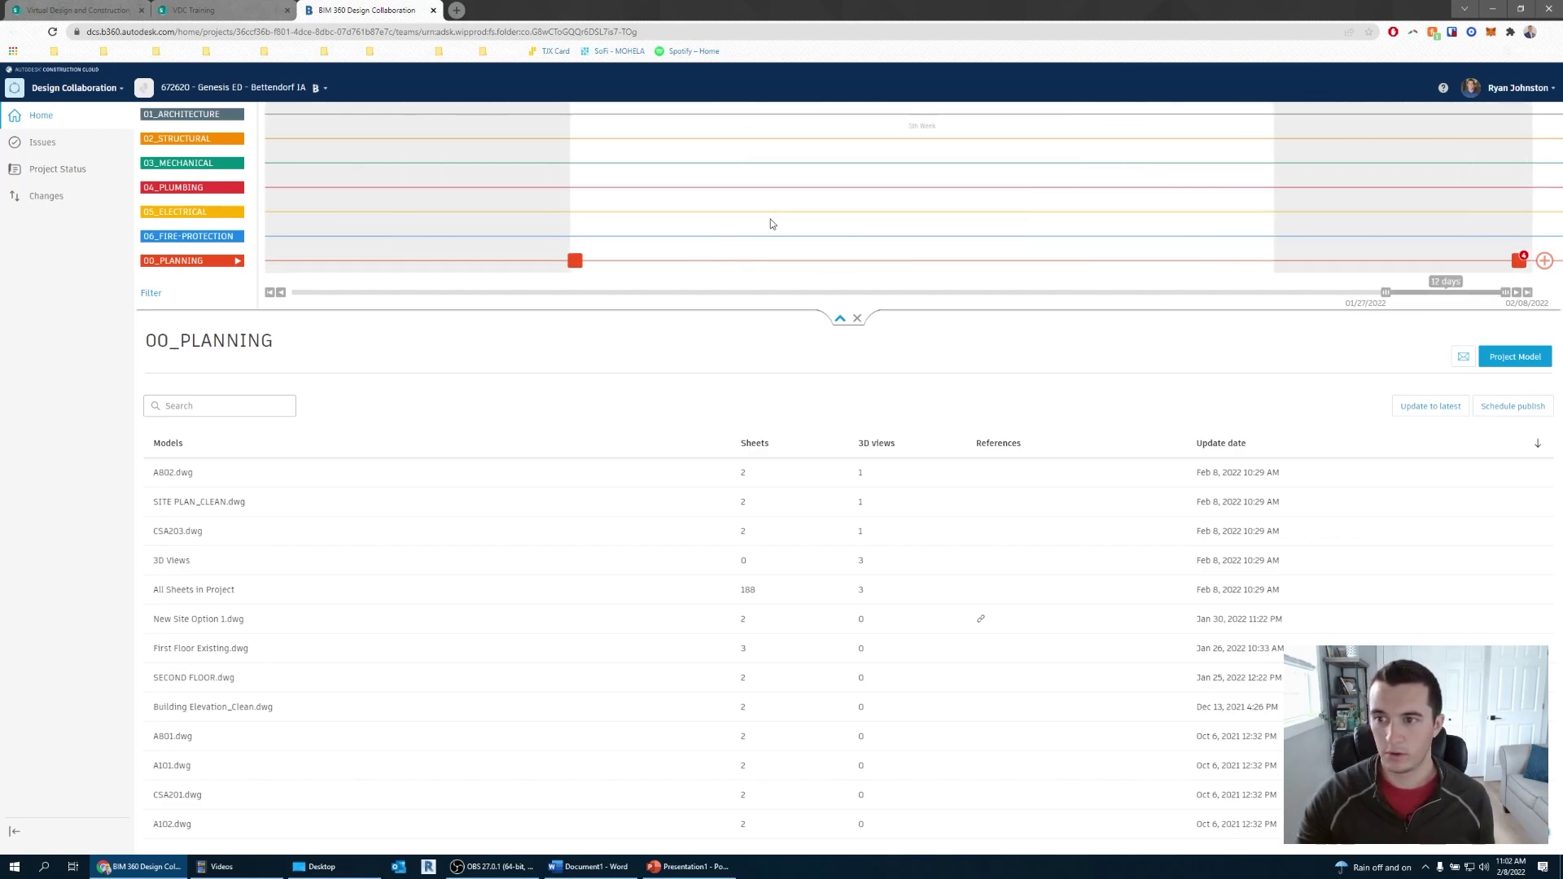
{"action": "left_click_drag", "start_coordinate": [1334, 295], "coordinate": [865, 295]}
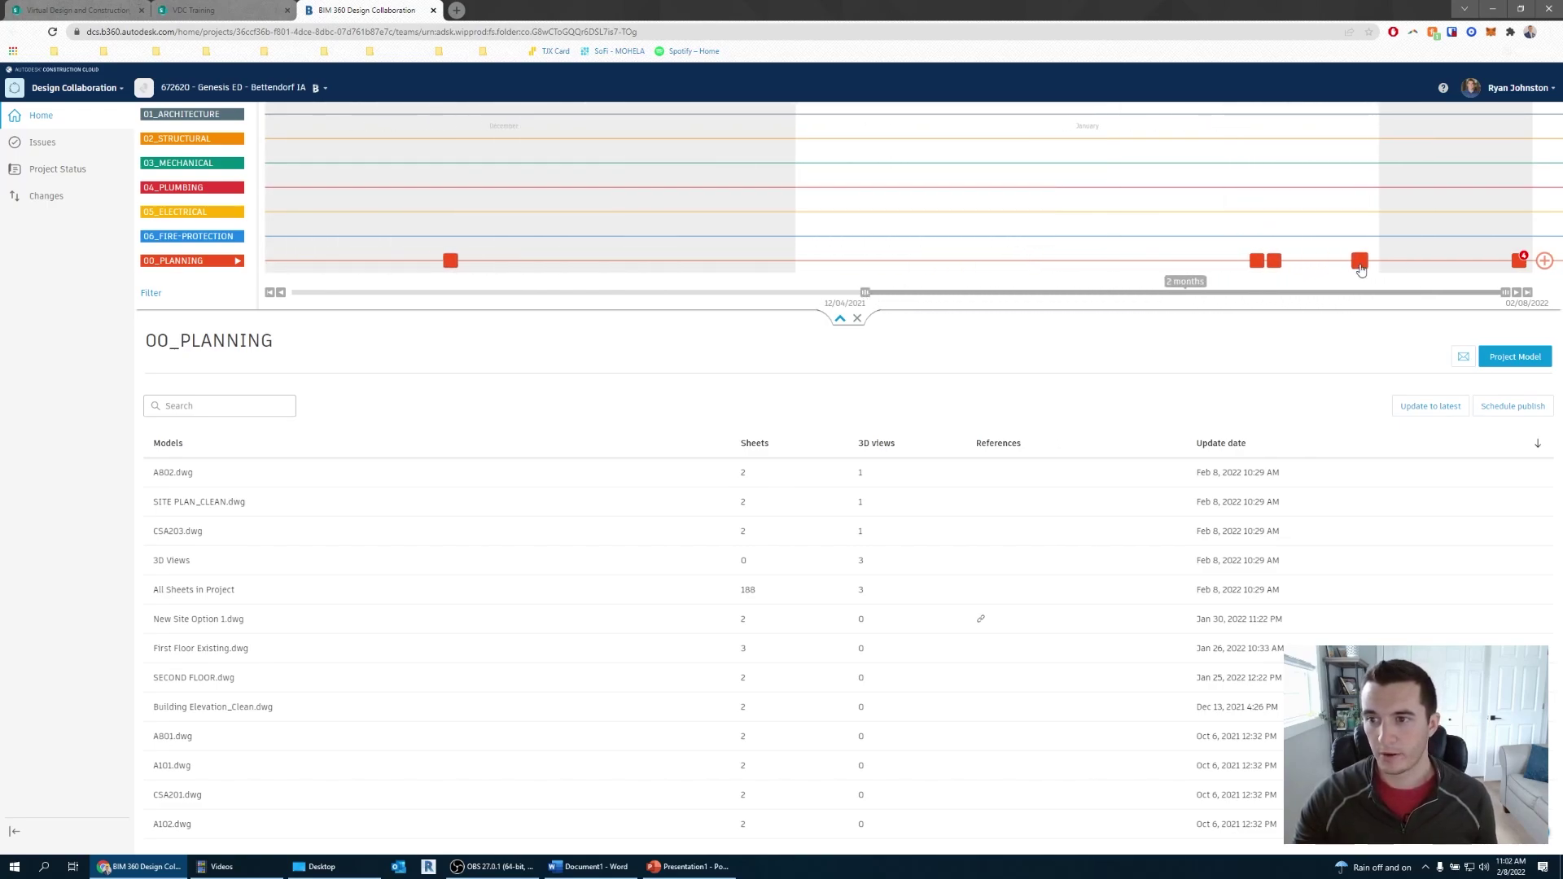
- Widen the team timeline to about four months, from 10/09/2021 to 02/08/2022, to cover older 00_PLANNING packages
{"action": "mouse_move", "coordinate": [1360, 269]}
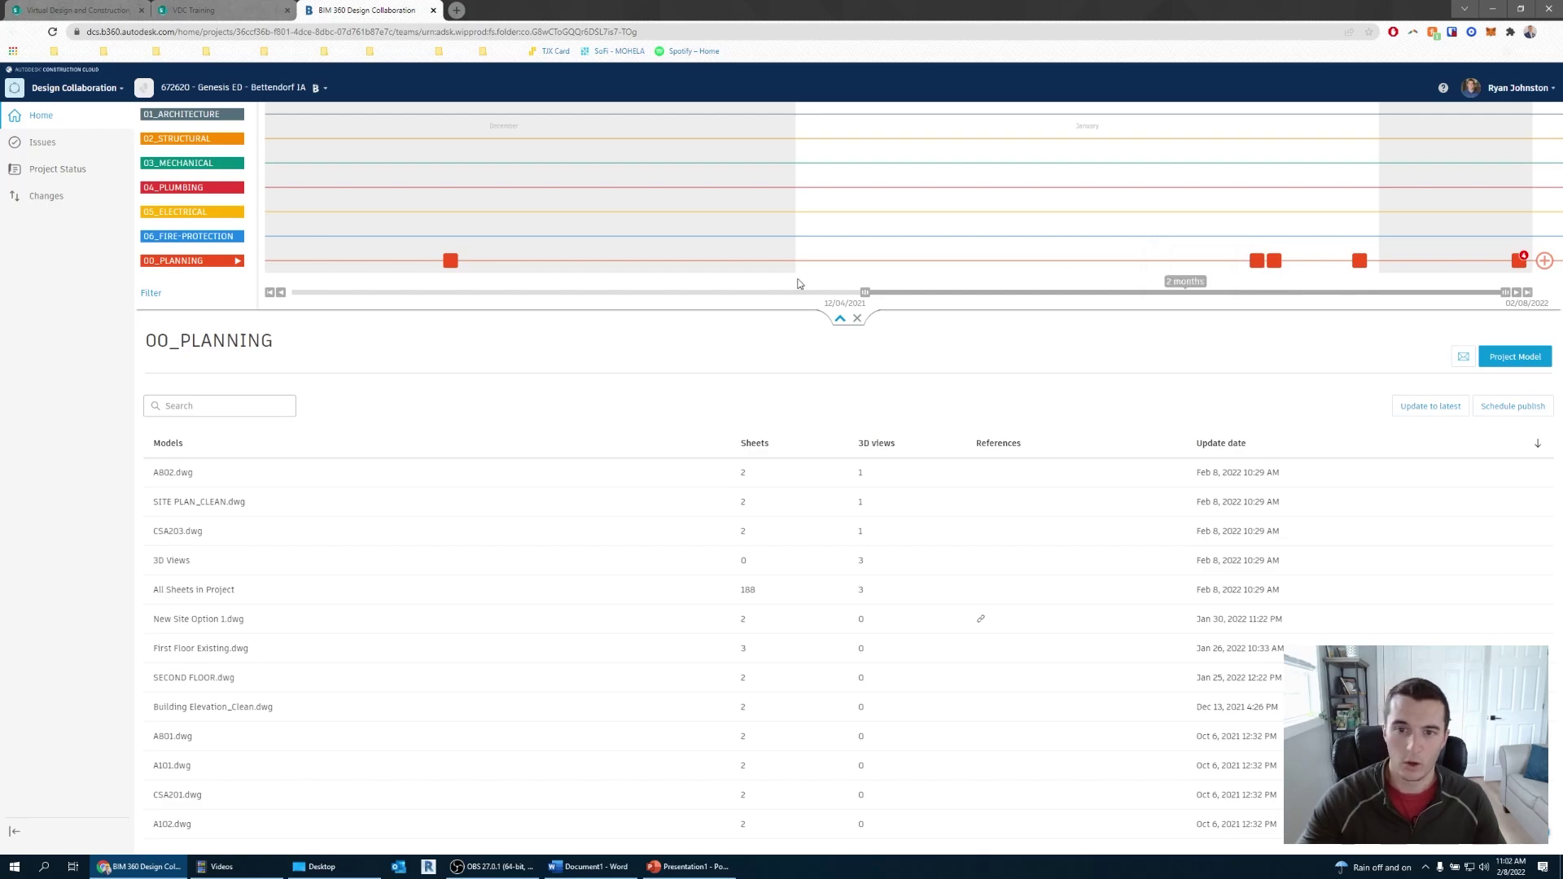
{"action": "left_click_drag", "start_coordinate": [865, 295], "coordinate": [324, 293]}
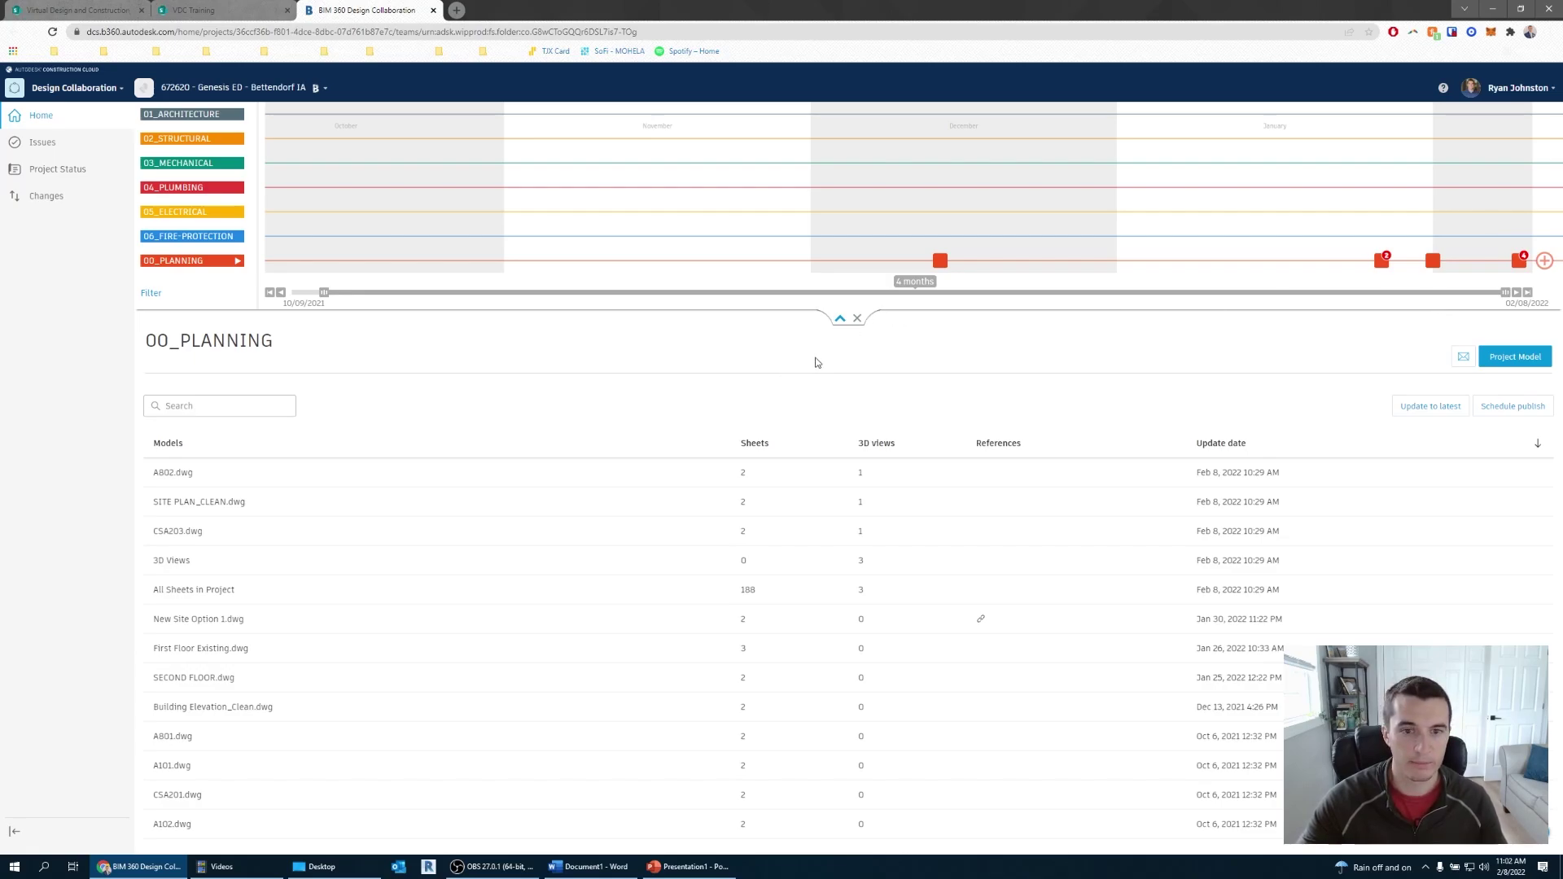
- Collapse and restore the team timeline, and hide it completely before bringing all team rows back into view
{"action": "left_click", "coordinate": [840, 320]}
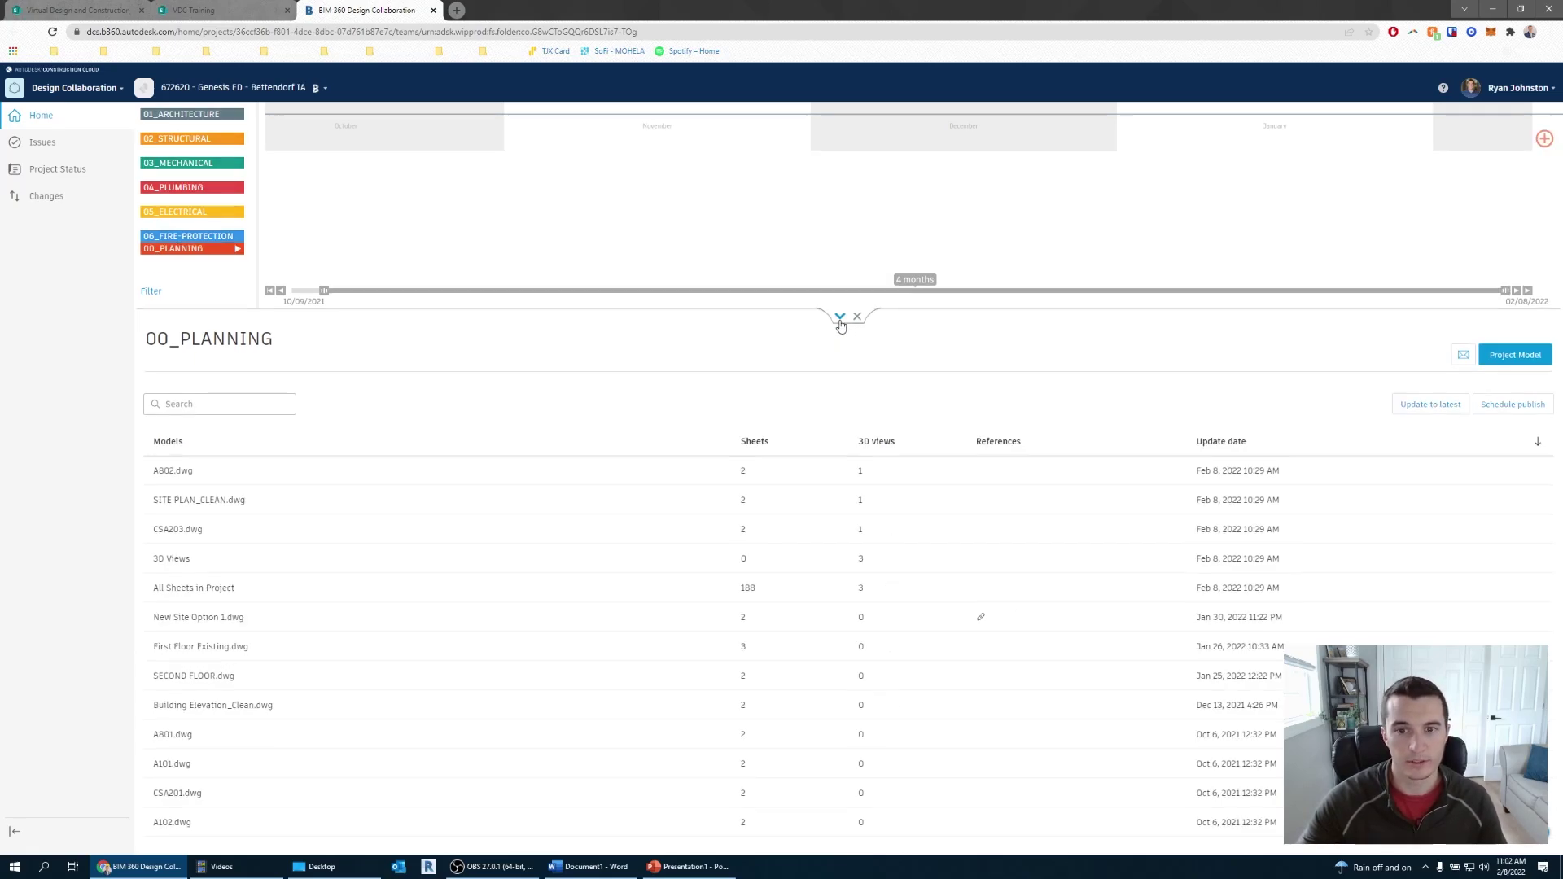
{"action": "left_click", "coordinate": [841, 195]}
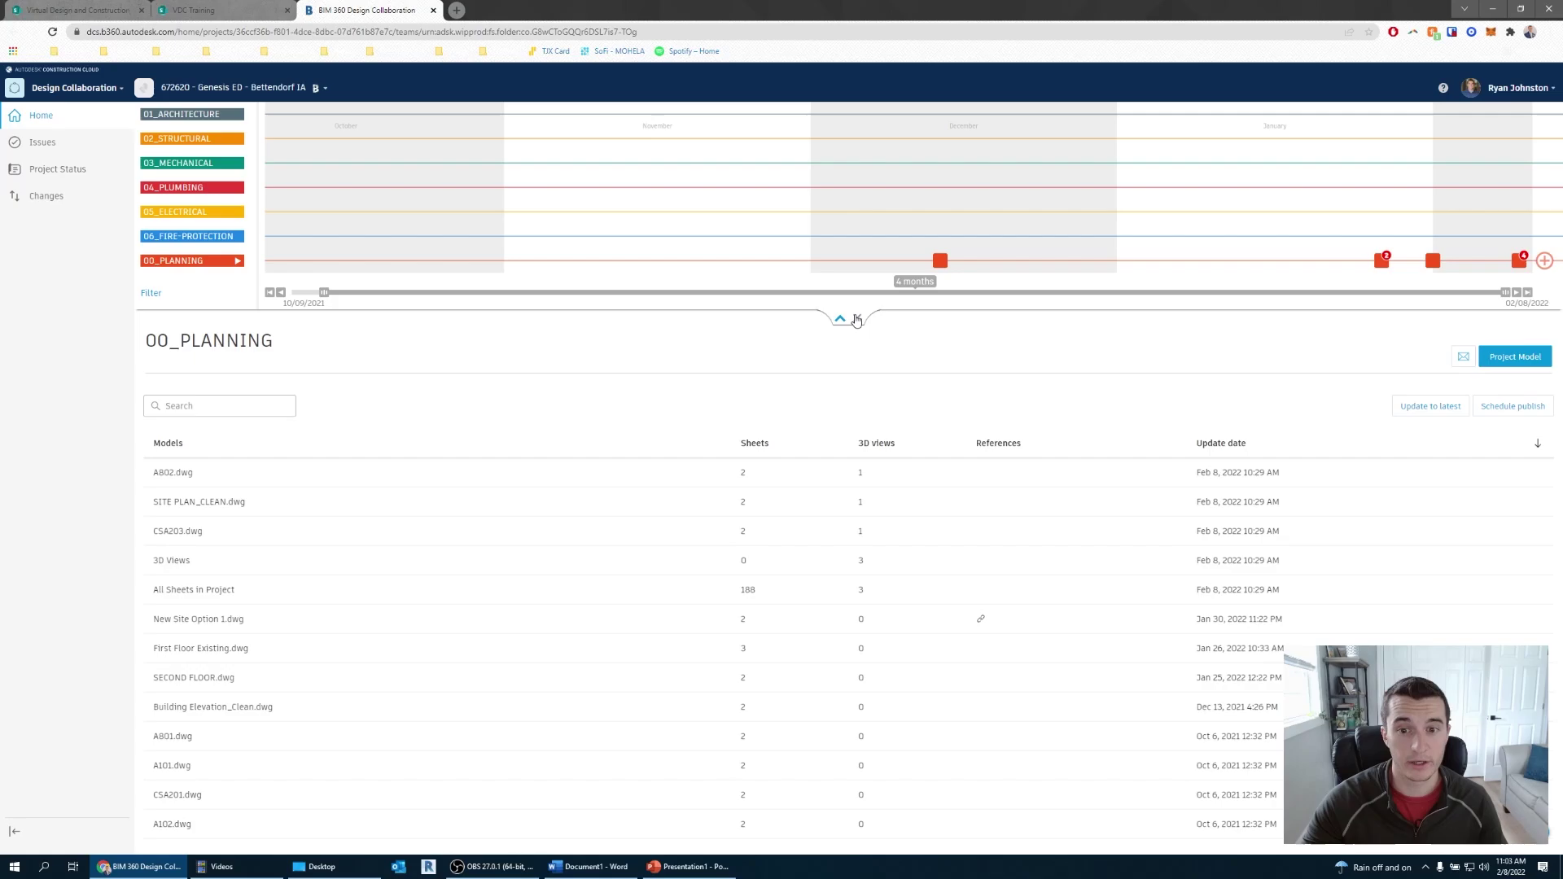
{"action": "left_click", "coordinate": [839, 319]}
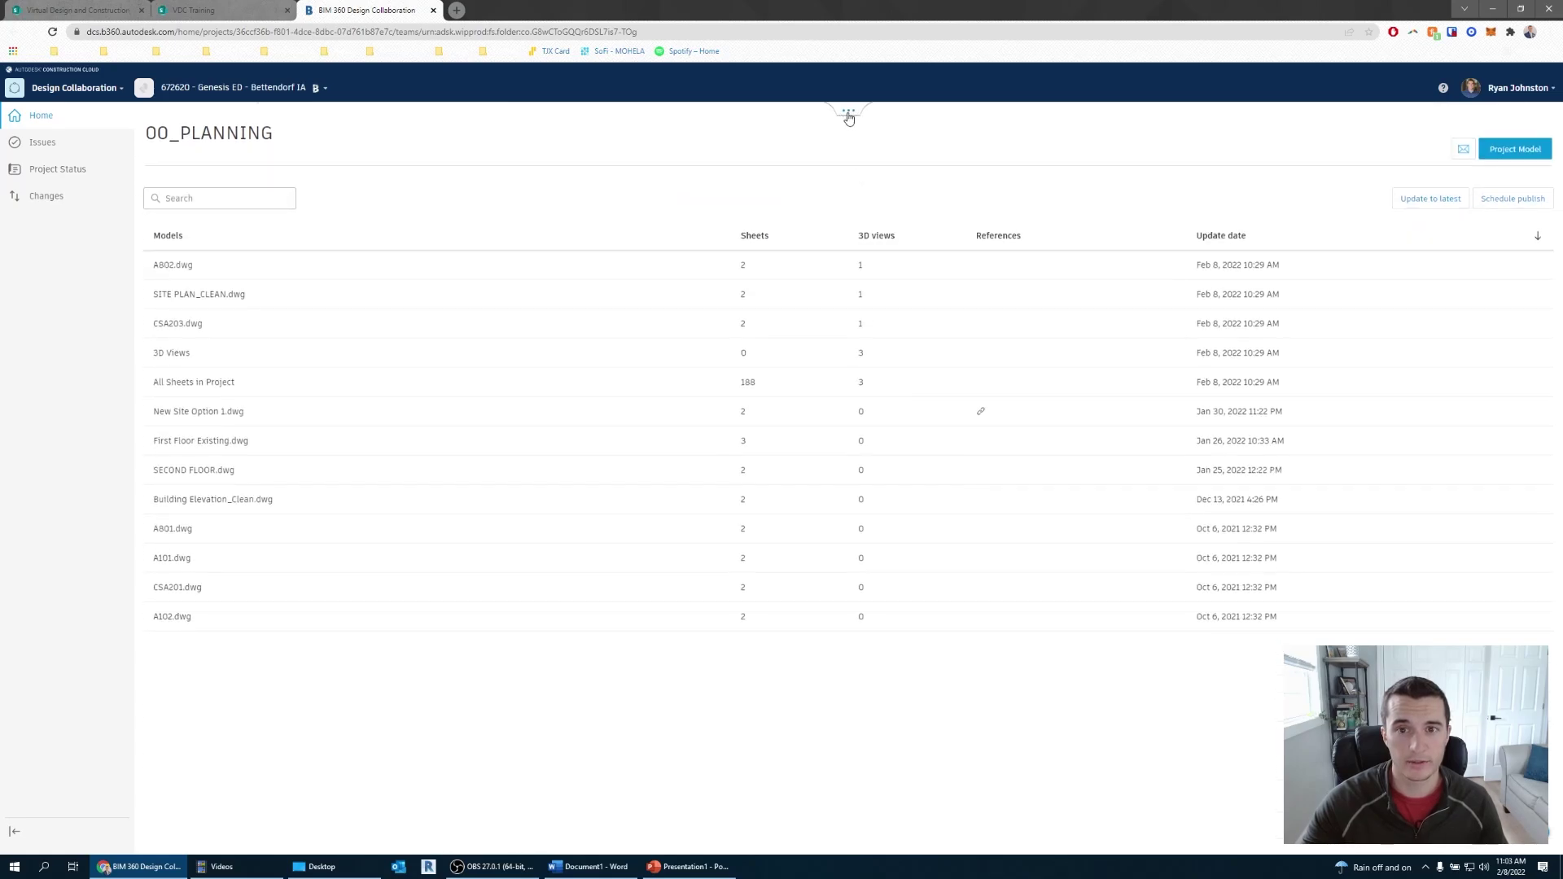
{"action": "left_click", "coordinate": [846, 114]}
{"action": "left_click", "coordinate": [841, 198]}
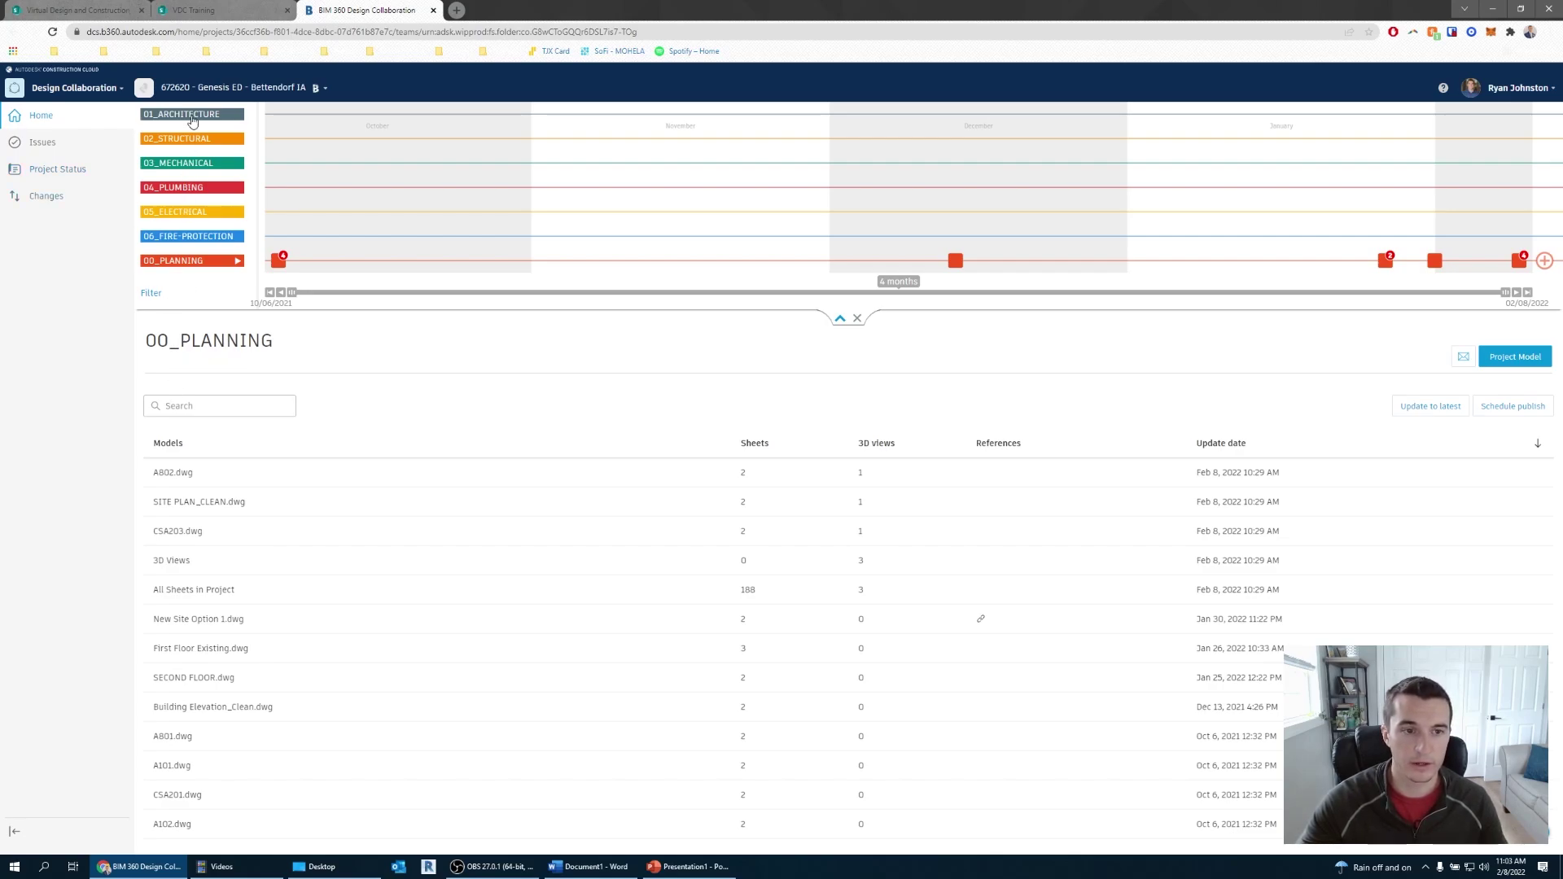
- Switch to the 01_ARCHITECTURE team, view its Project Status, and switch back to 00_PLANNING to review its models' publishing states
{"action": "left_click", "coordinate": [193, 115]}
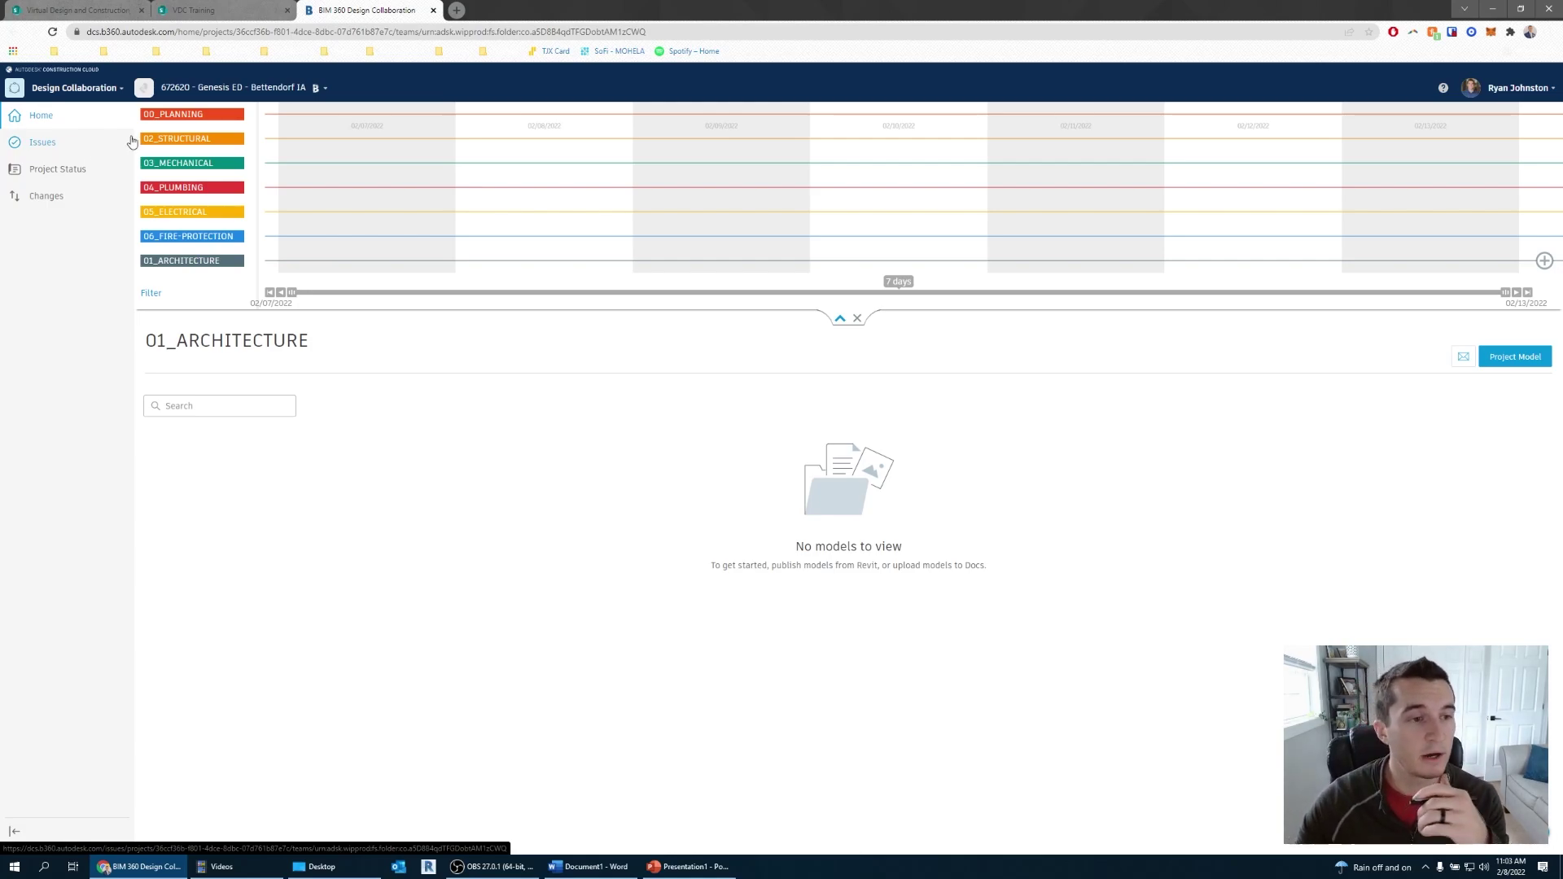
{"action": "left_click", "coordinate": [93, 176]}
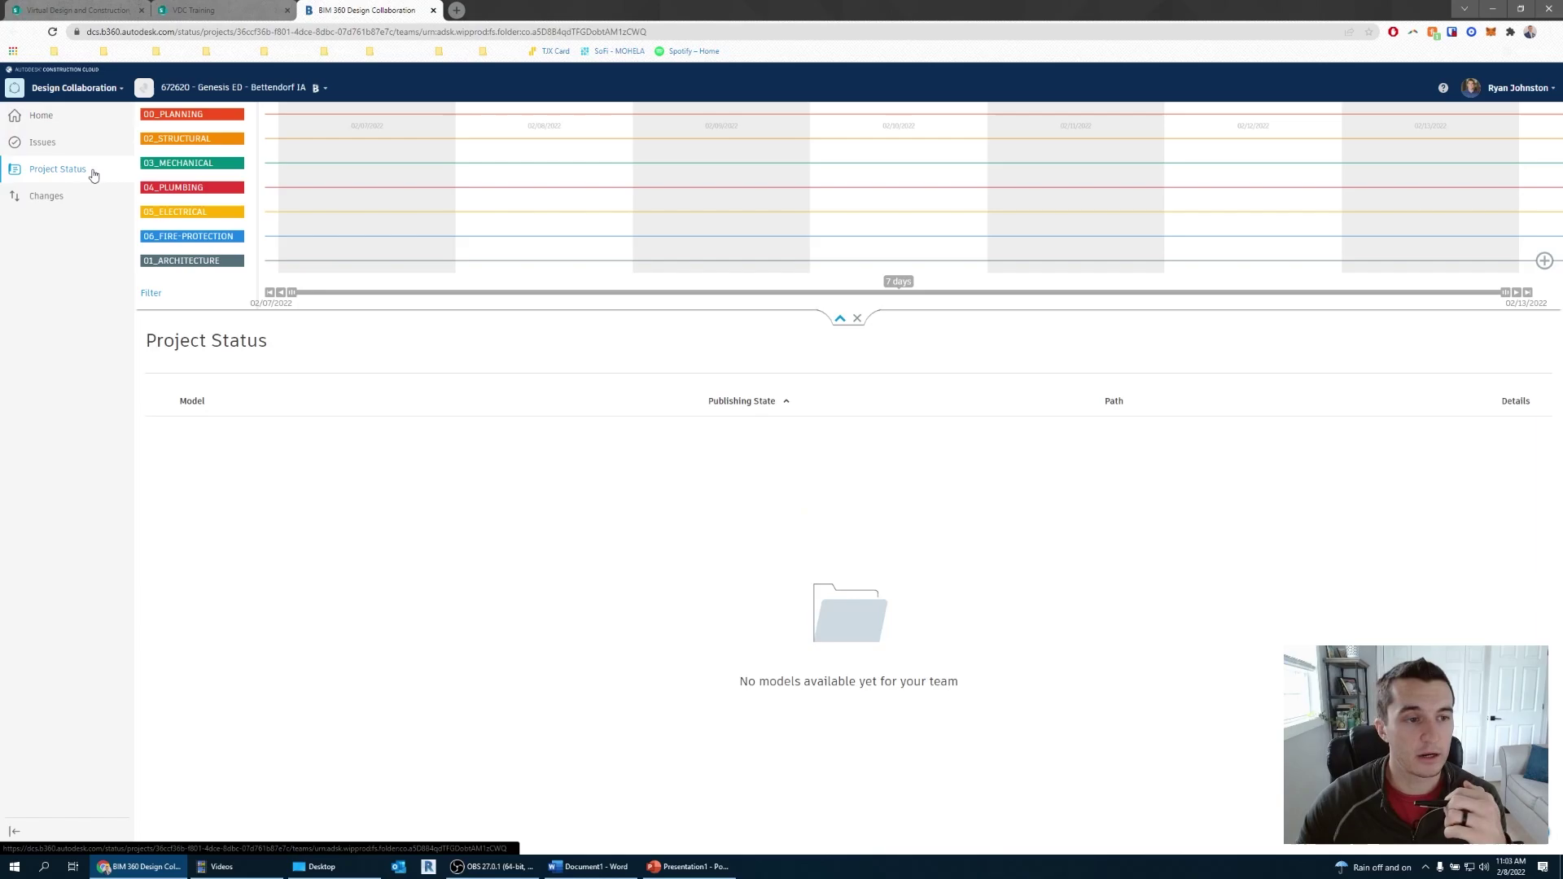
{"action": "left_click", "coordinate": [211, 118]}
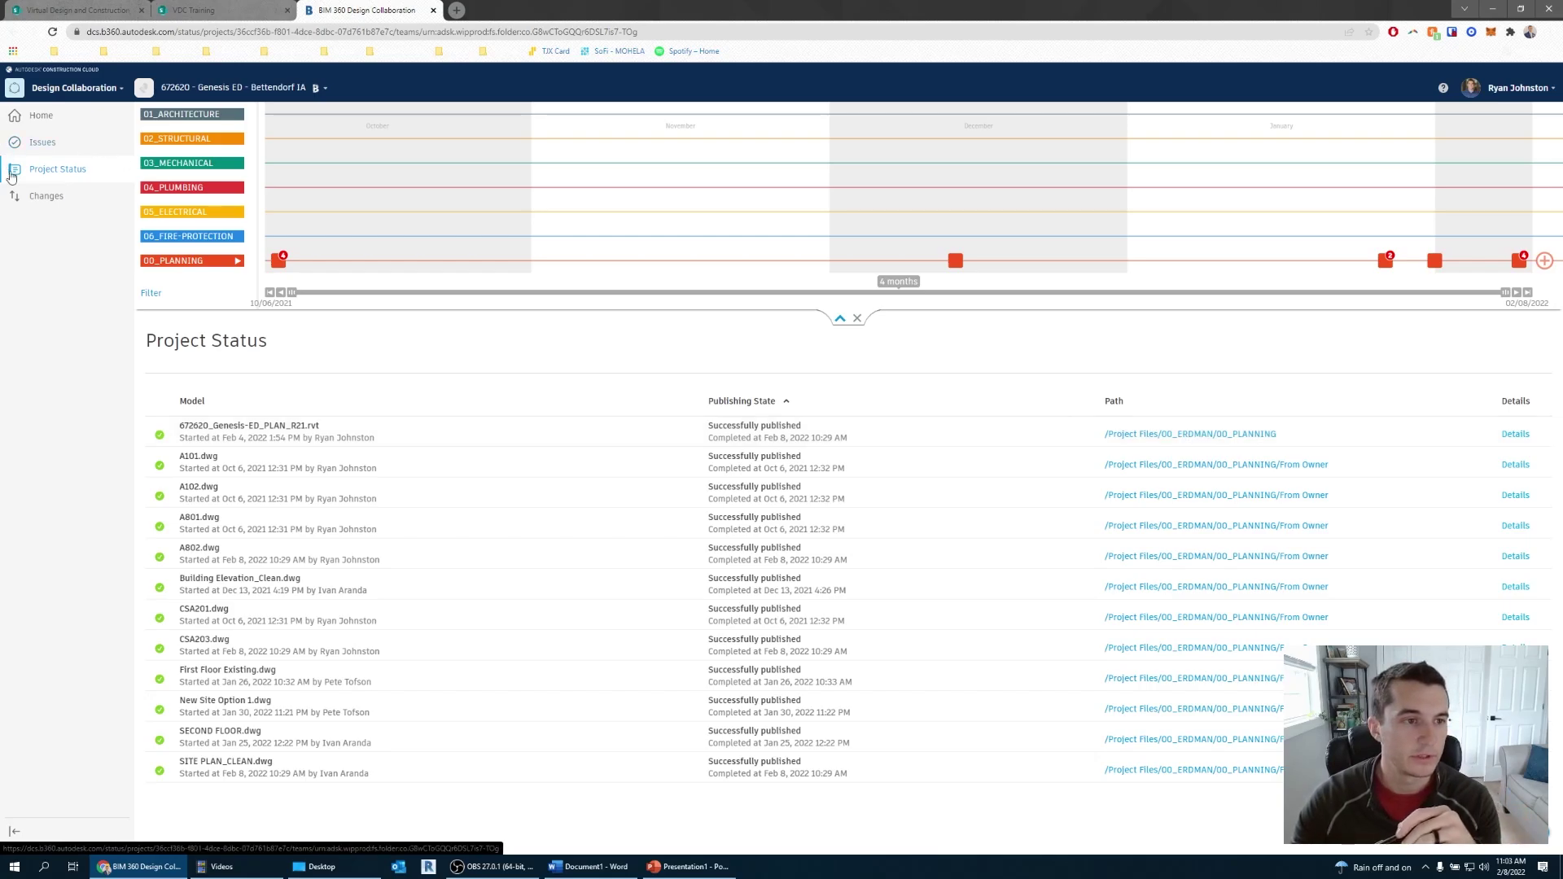
- View the watch groups page under Changes for the 00_PLANNING team, and return to the team's Home page
{"action": "left_click", "coordinate": [49, 209]}
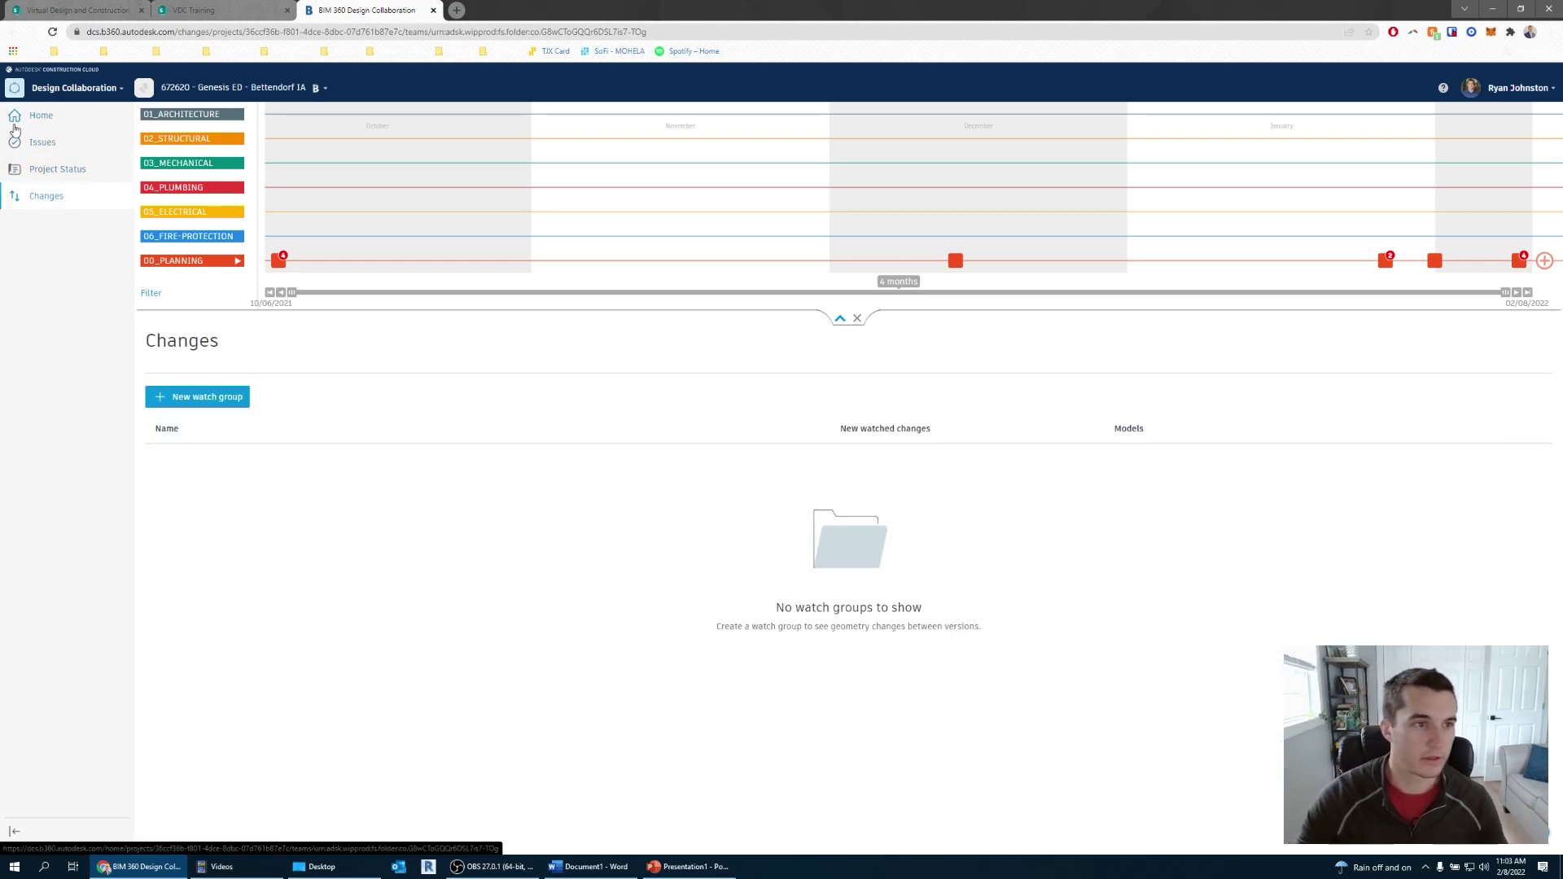
{"action": "left_click", "coordinate": [42, 118]}
- Visit the project's Model Coordination module, and go from there to the Project Home dashboard
{"action": "left_click", "coordinate": [76, 96]}
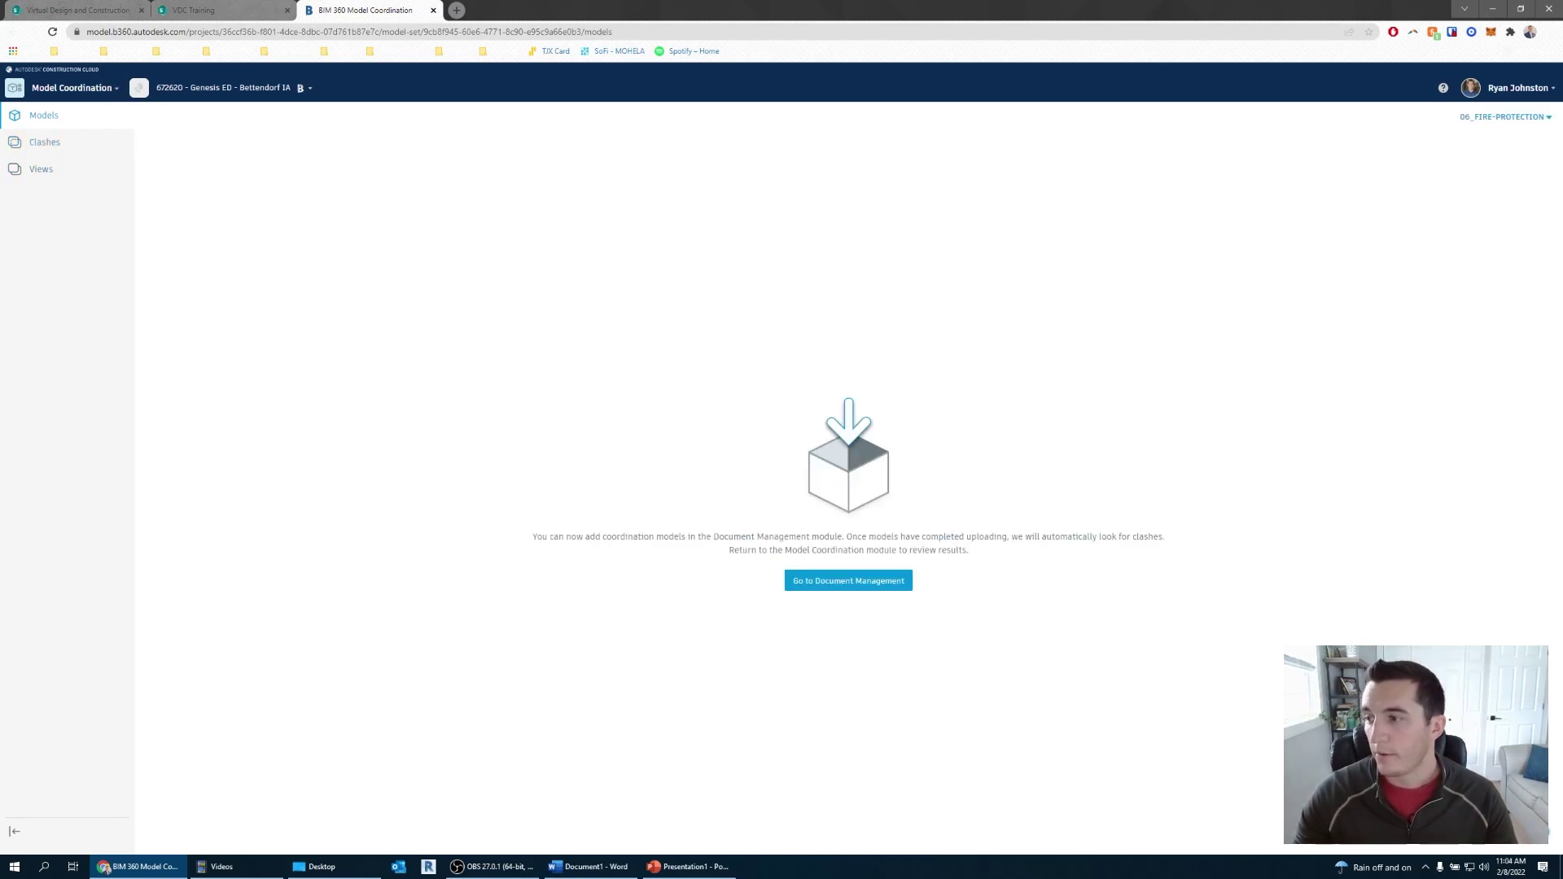
{"action": "left_click", "coordinate": [113, 90]}
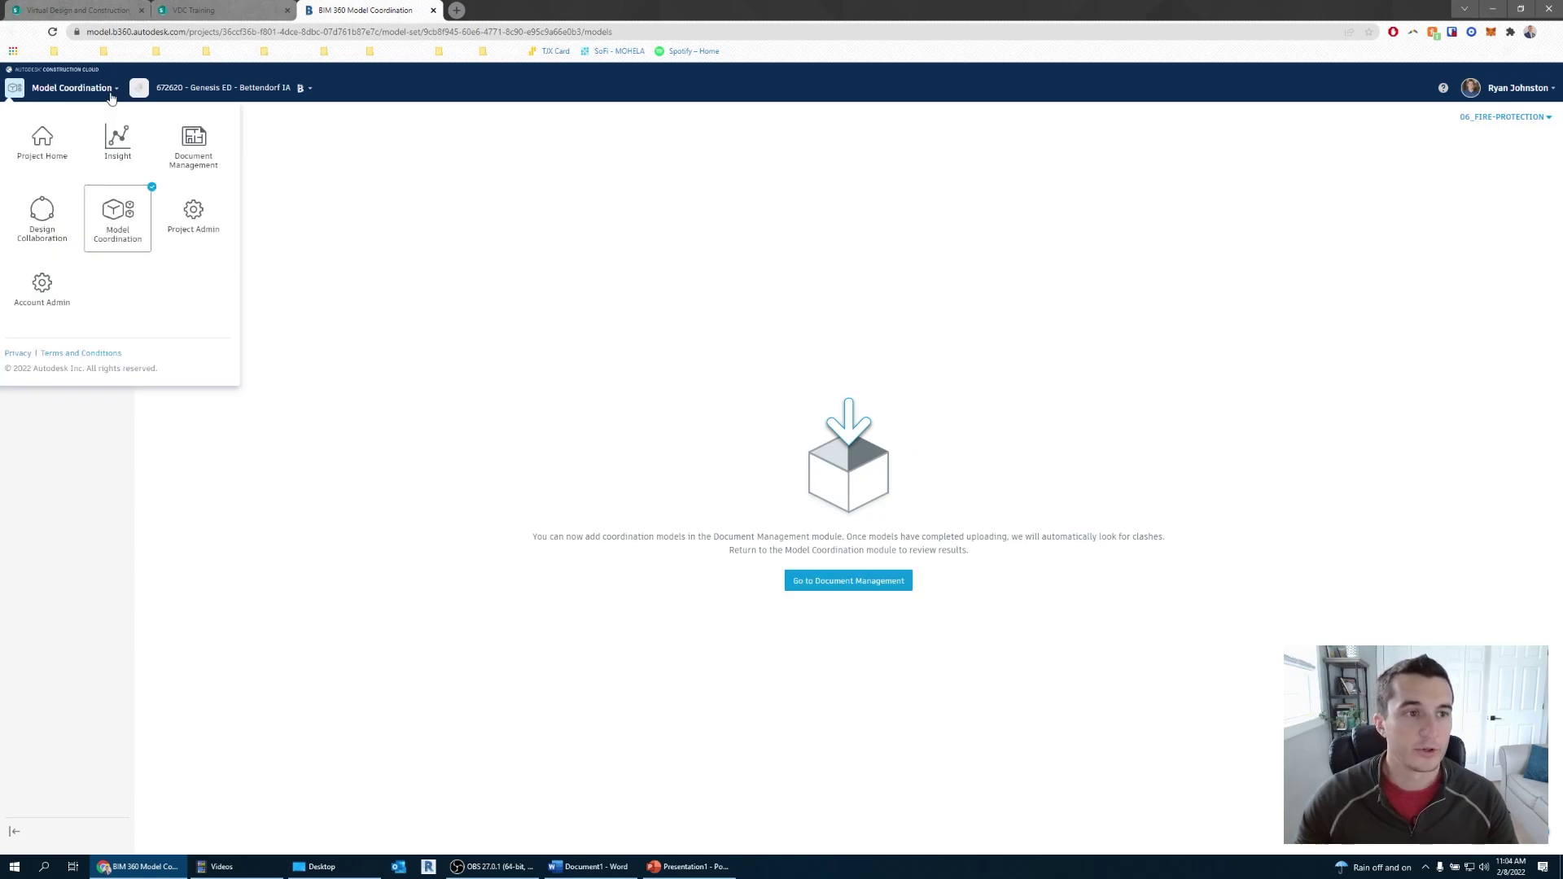
{"action": "left_click", "coordinate": [49, 135]}
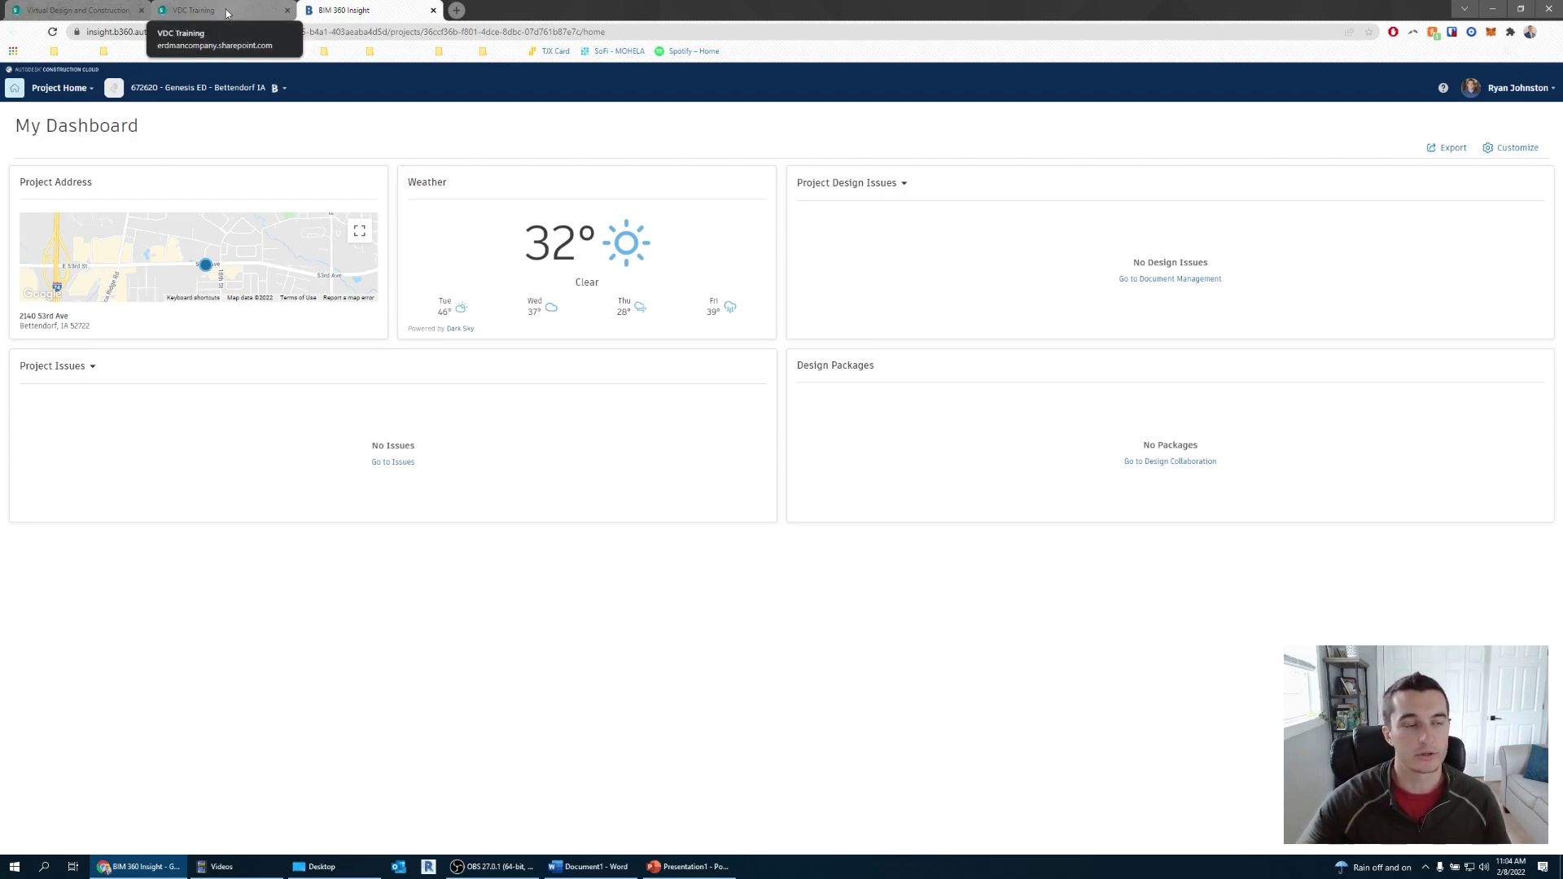
- Display the list of available project modules from the Project Home dashboard
{"action": "left_click", "coordinate": [82, 88]}
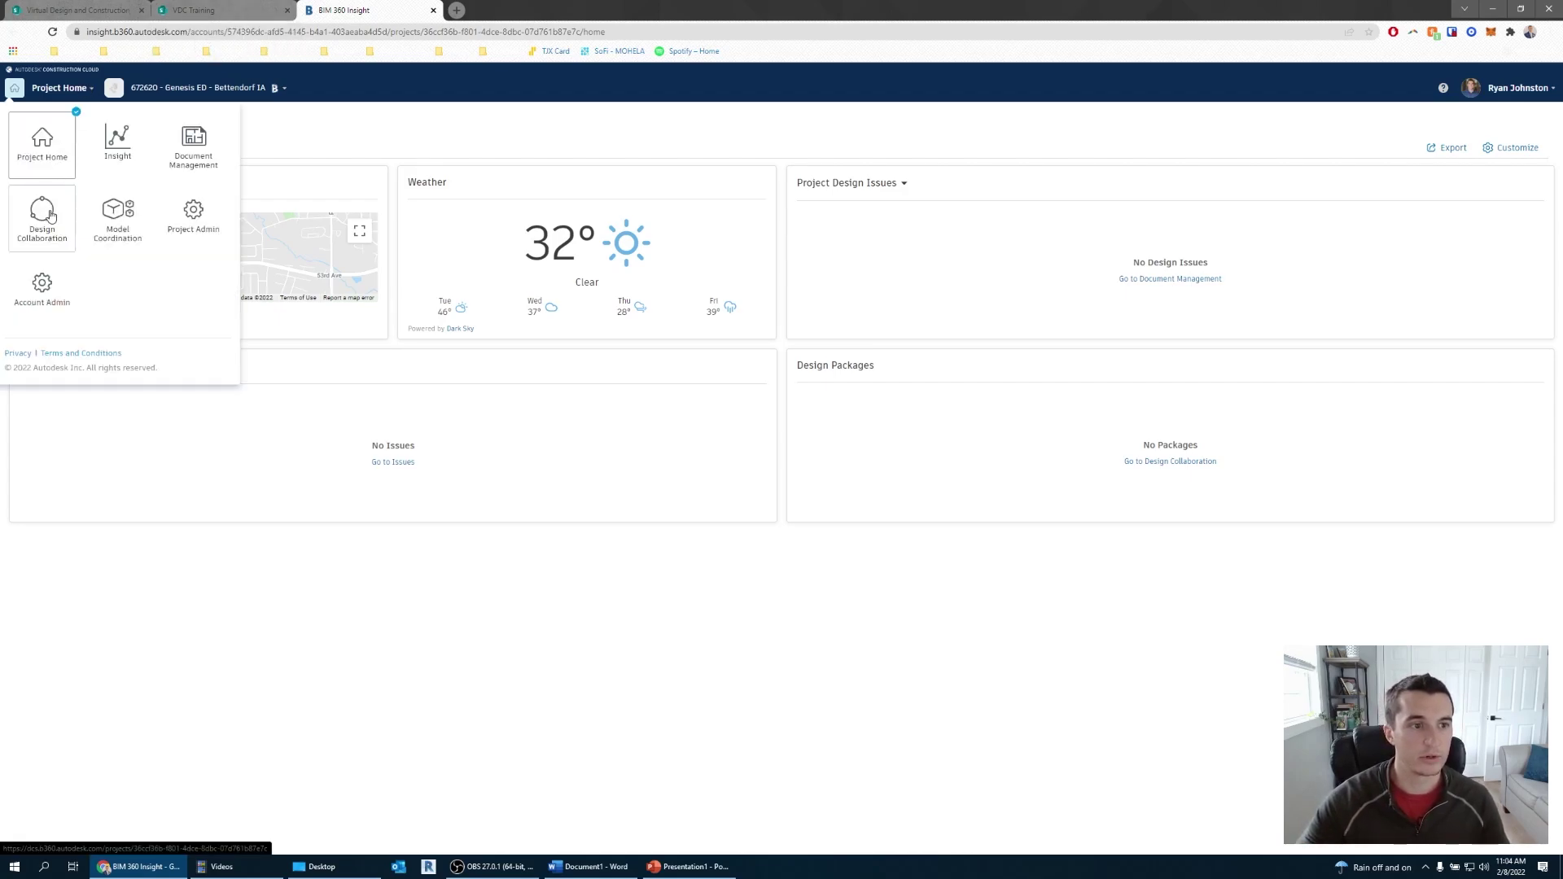